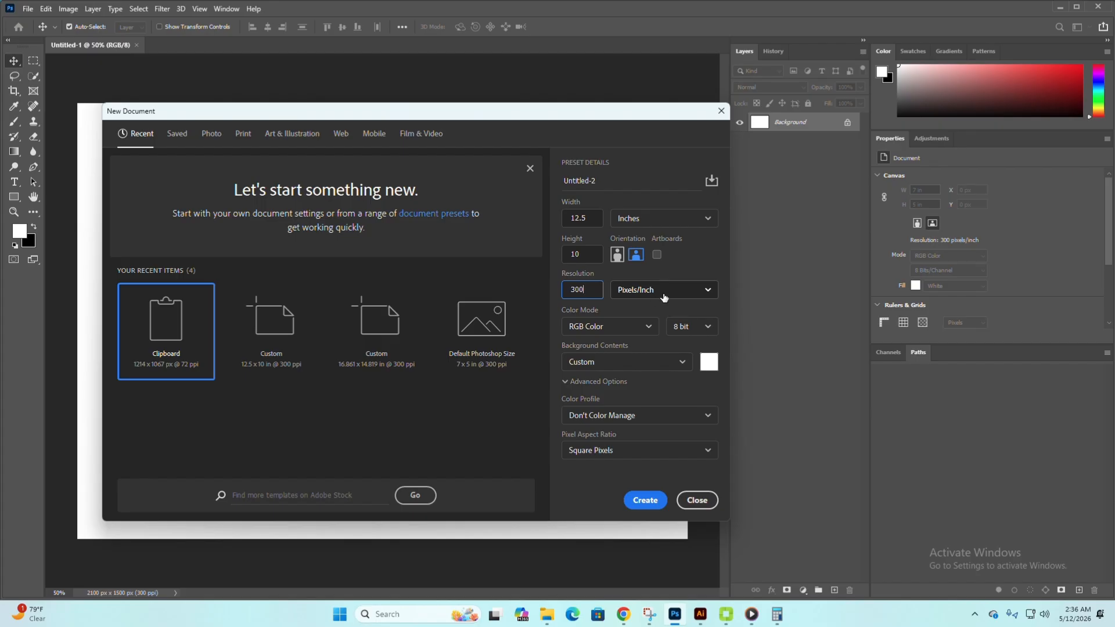
Set the new document's color depth to 16 bit and create the document
click(688, 328)
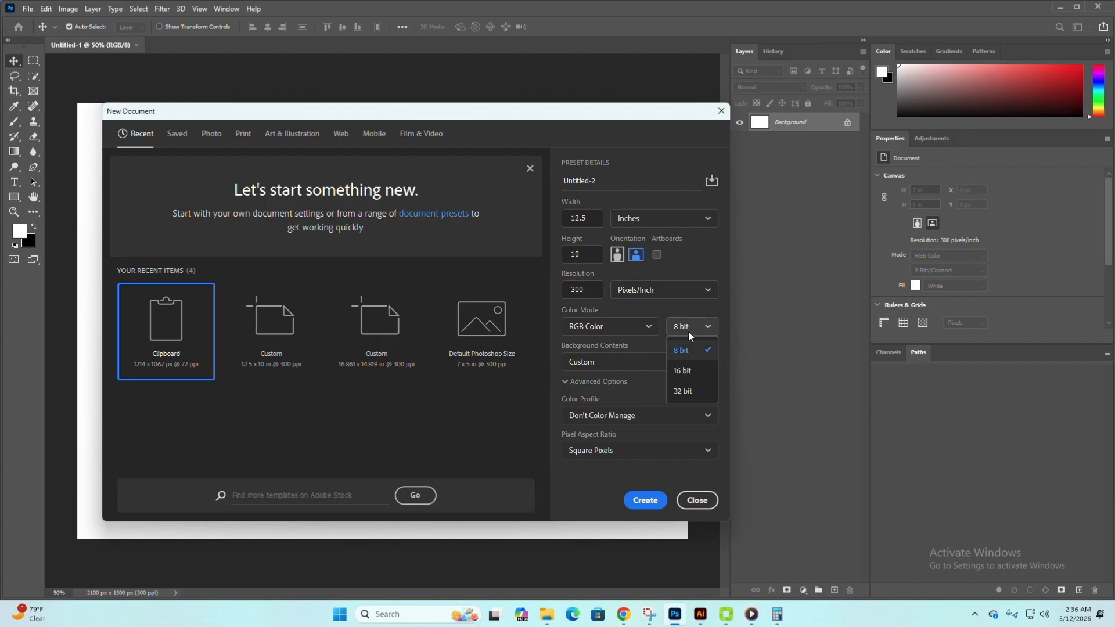
click(678, 371)
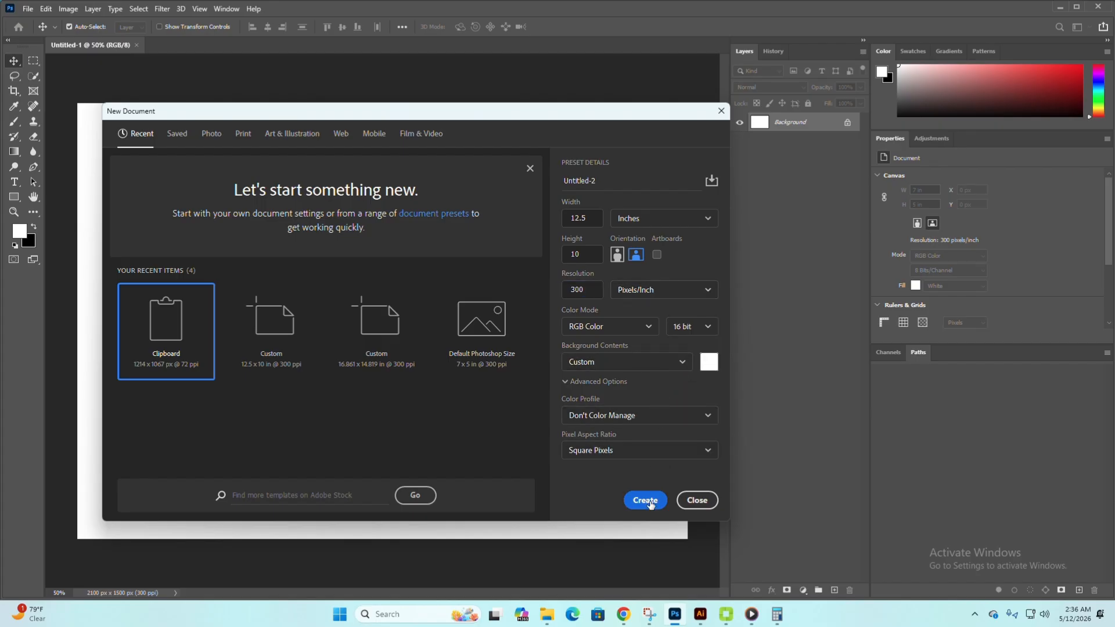
click(644, 500)
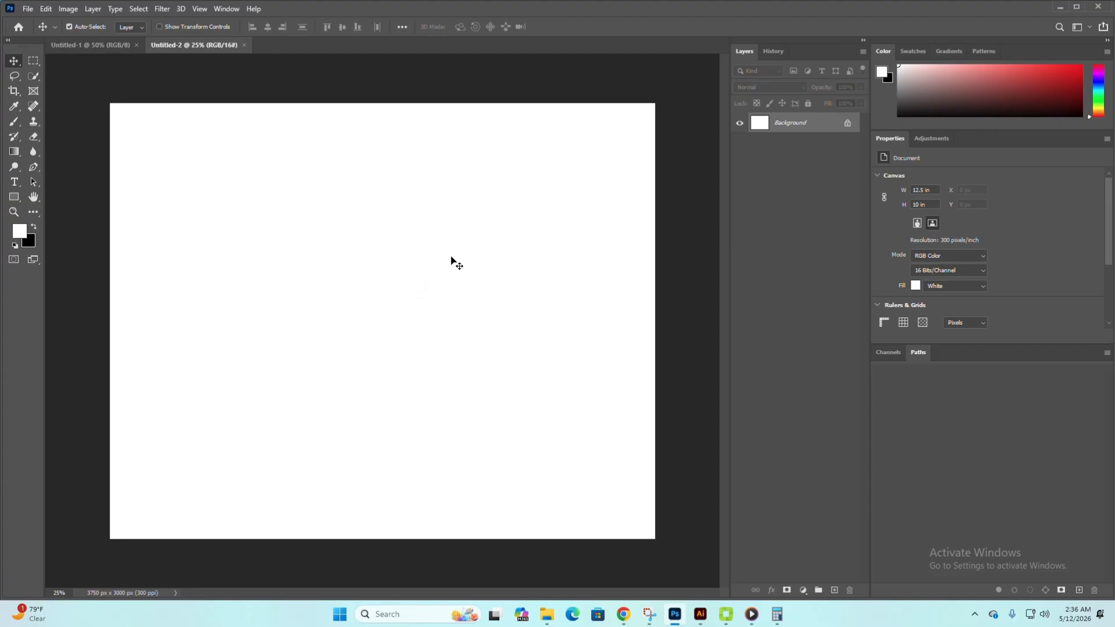
Place the Can image from the Resource folder onto the blank canvas and commit the placement
key(super+shift+s)
click(554, 614)
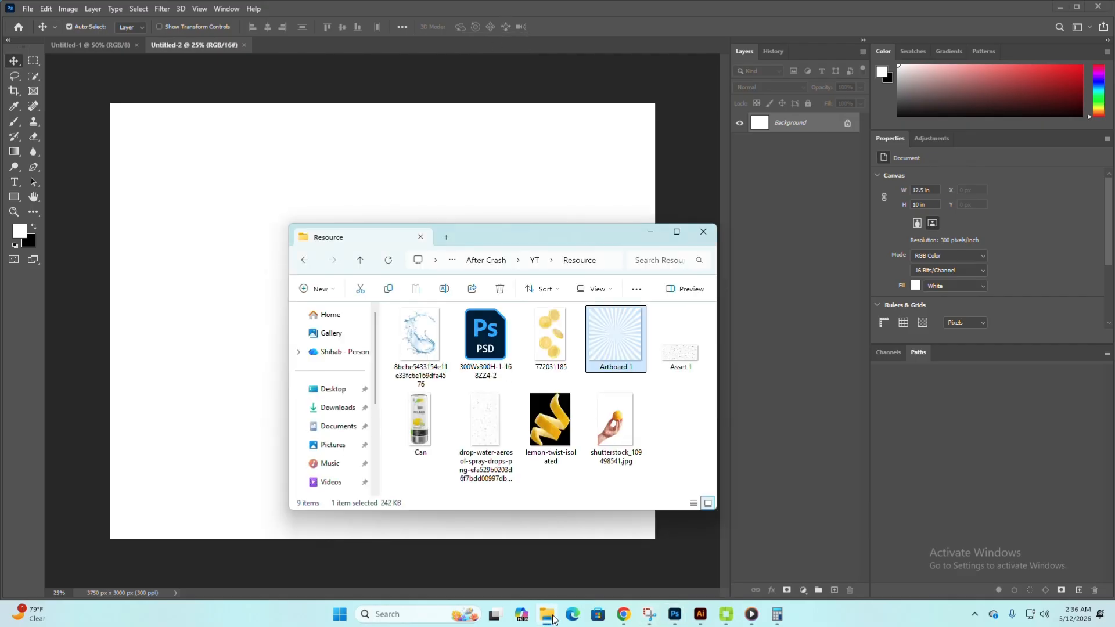
click(424, 423)
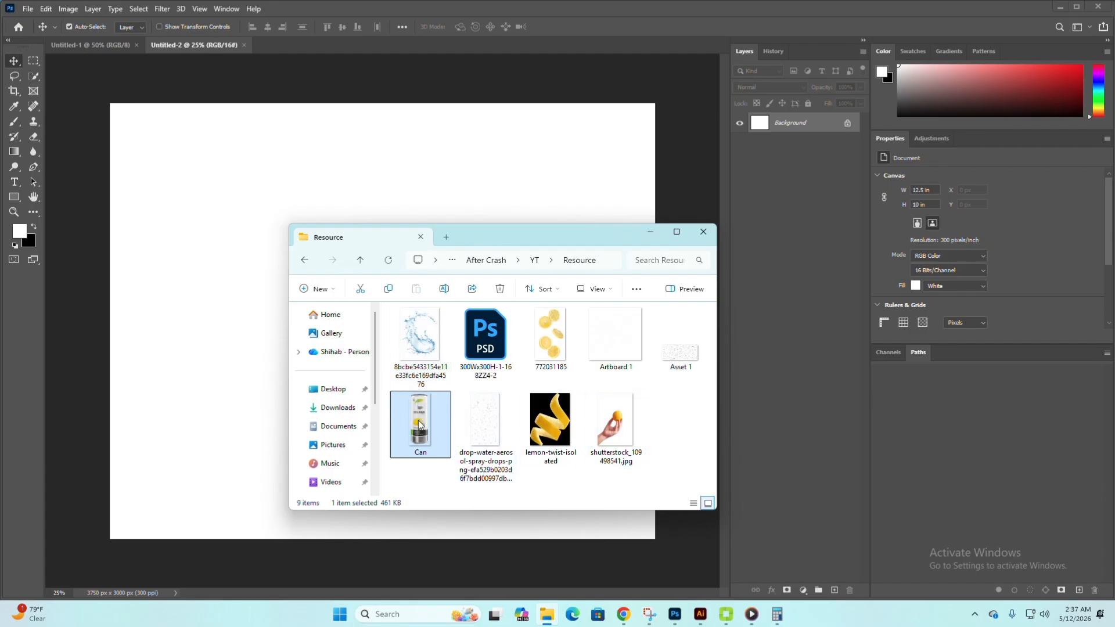
drag(382, 259, 379, 190)
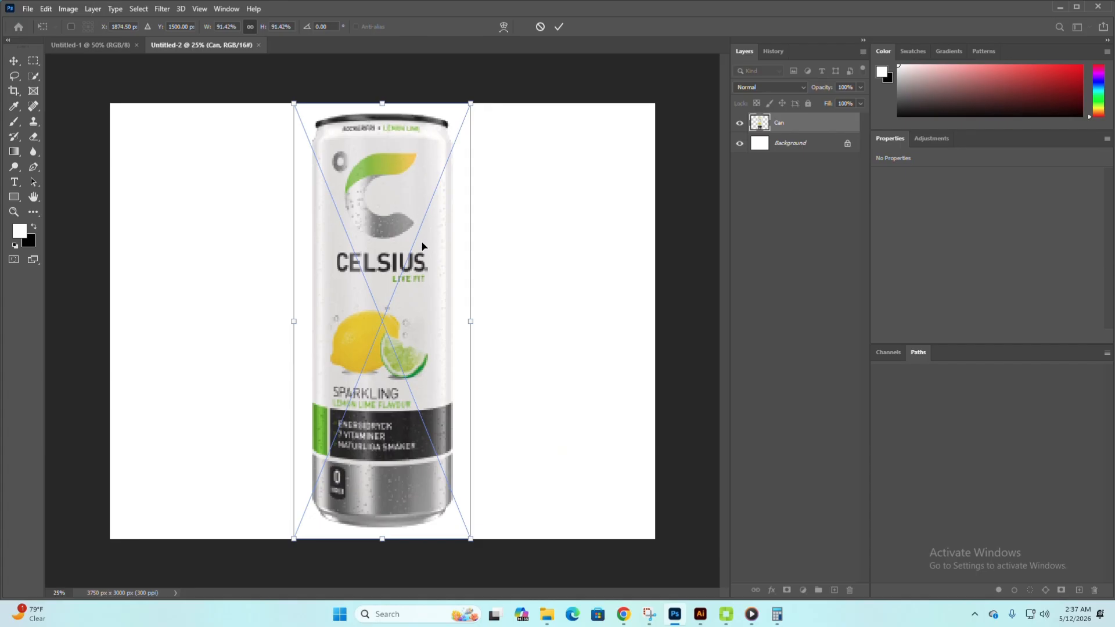
key(Return)
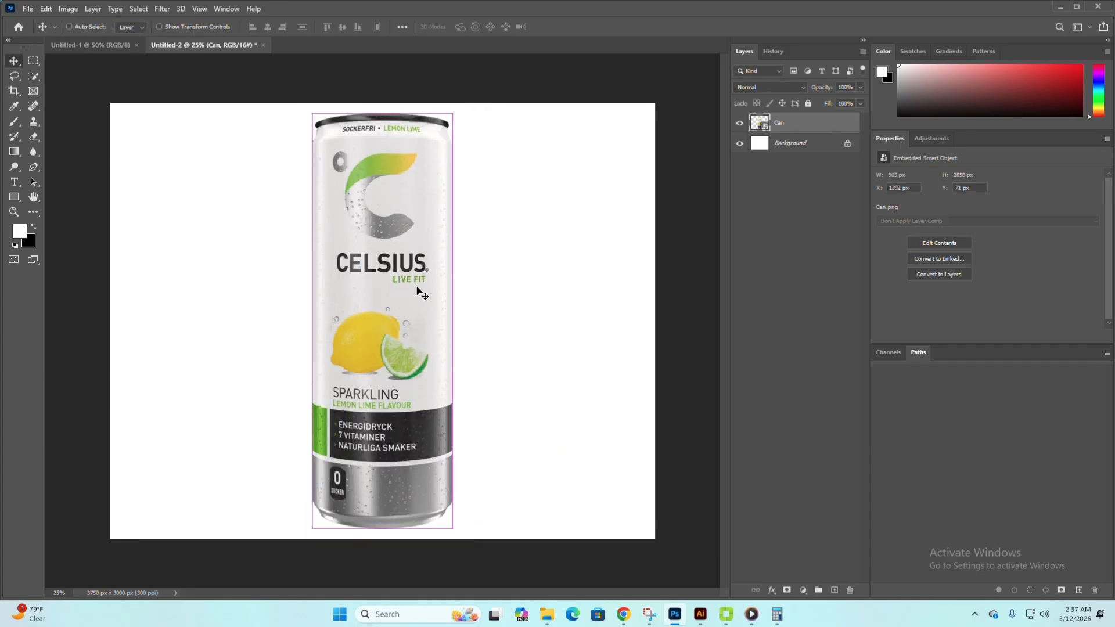
Scale the can down proportionally about its center to about 729 × 2156 px
key(ctrl+t)
drag(383, 105, 383, 157)
key(Return)
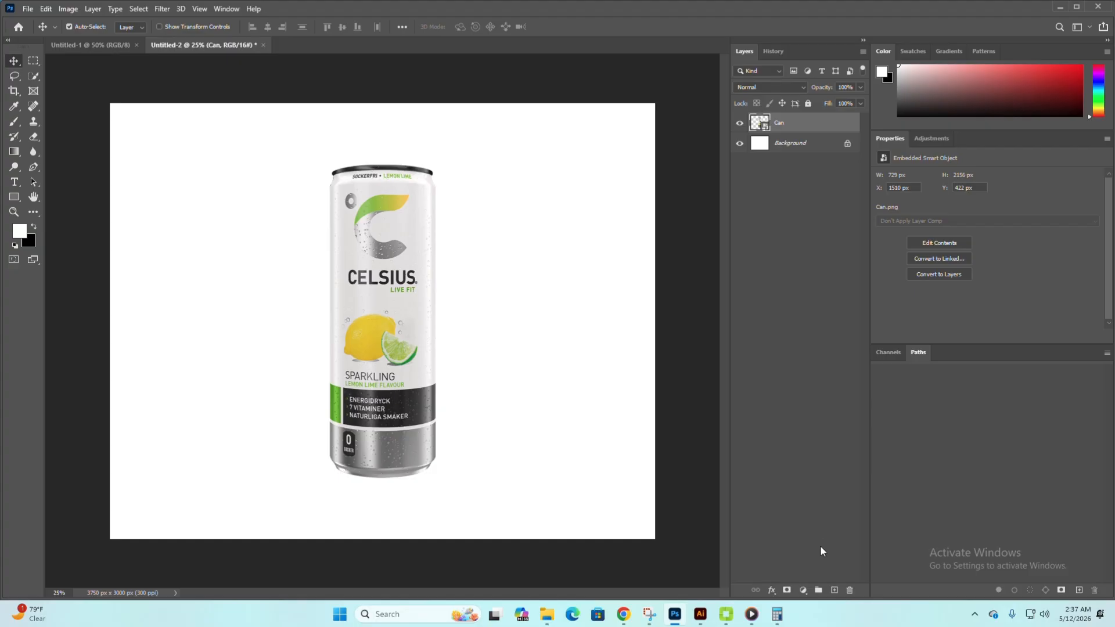
Add a Solid Color fill layer in dark green 001c09 and move it below the Can layer
click(805, 590)
click(821, 385)
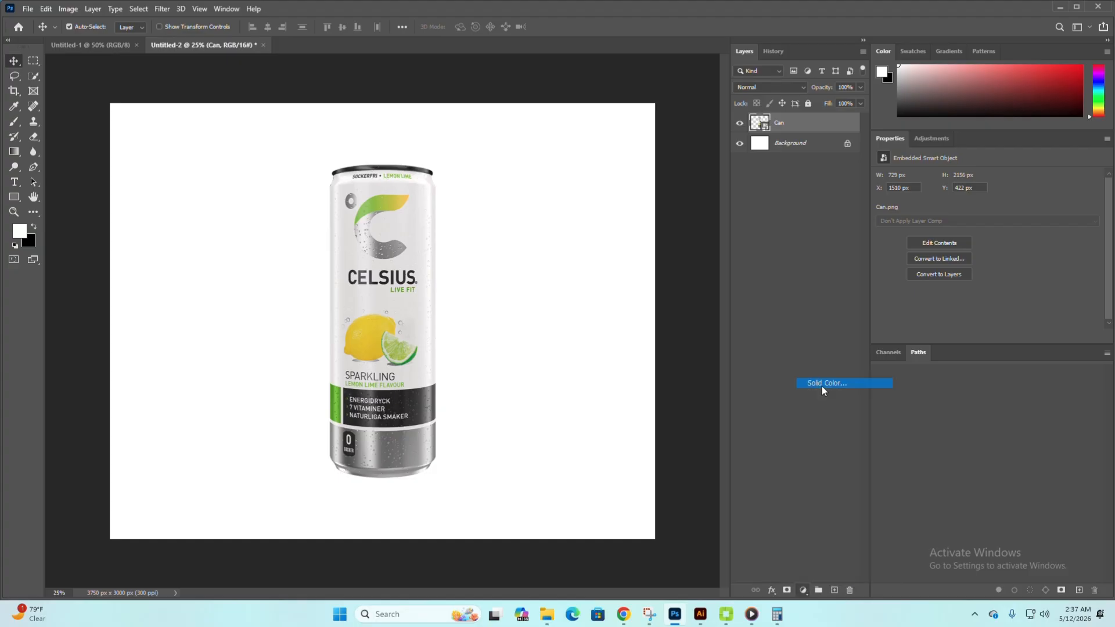
mouse_move(519, 230)
mouse_down()
mouse_move(569, 271)
mouse_move(569, 228)
mouse_move(552, 261)
mouse_move(560, 272)
mouse_up()
click(551, 258)
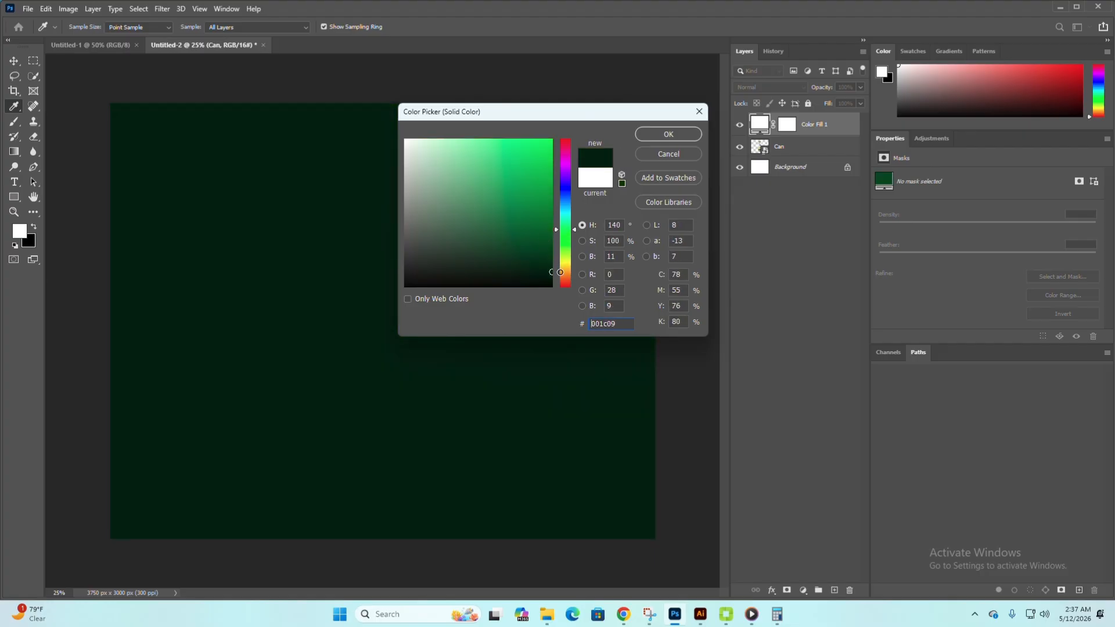
click(668, 134)
drag(812, 126, 803, 157)
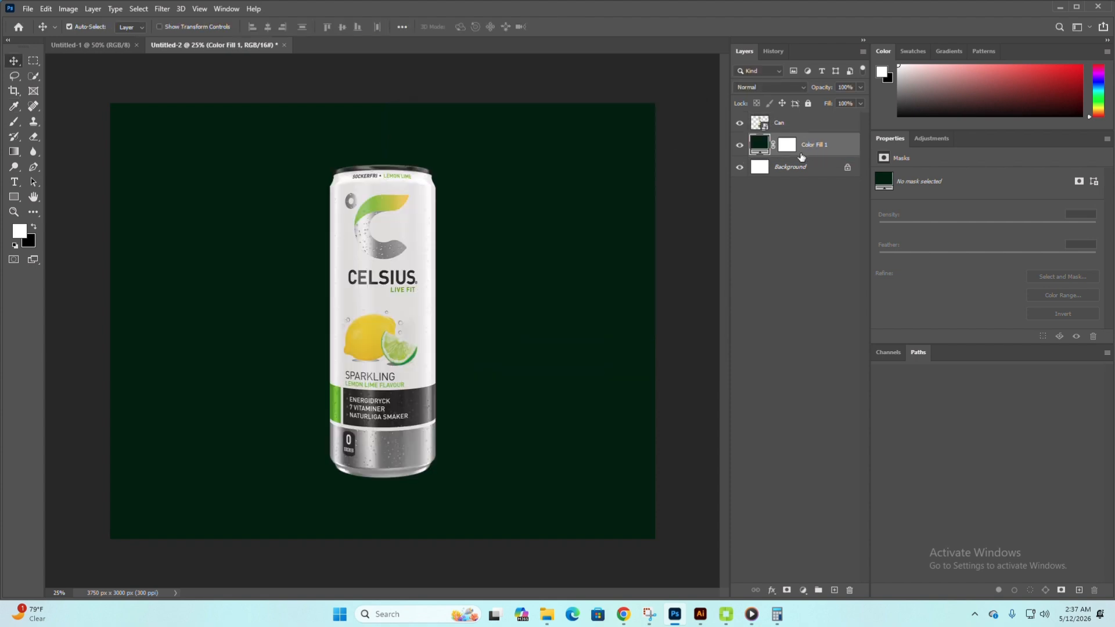
Place shutterstock_109498541.jpg from the Resource folder above the Can layer and move the hand to the canvas's left edge
click(405, 339)
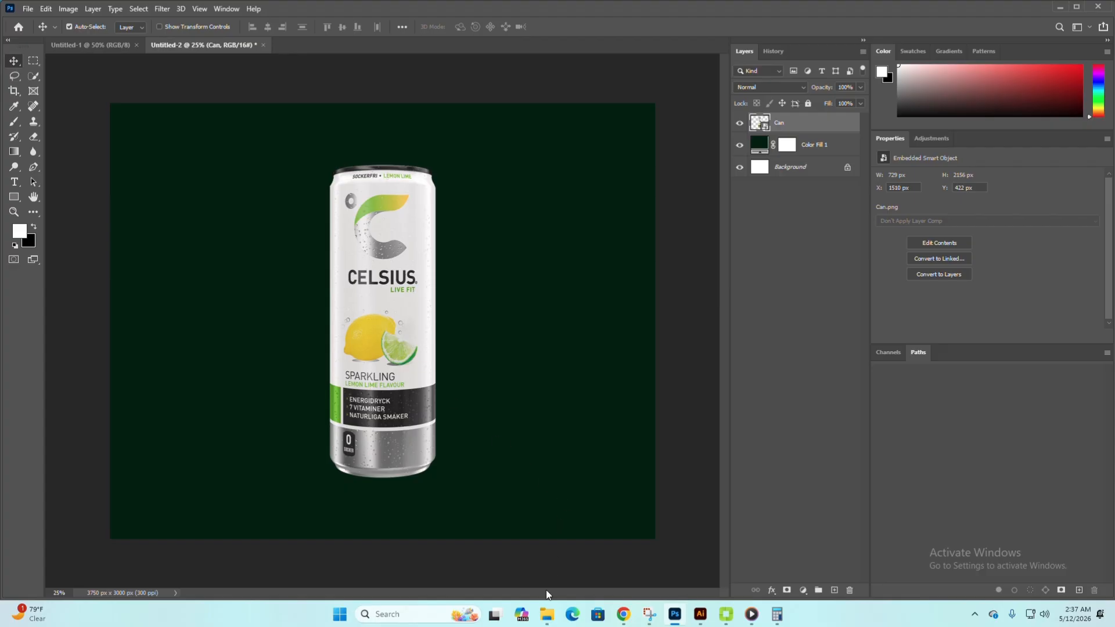
click(547, 614)
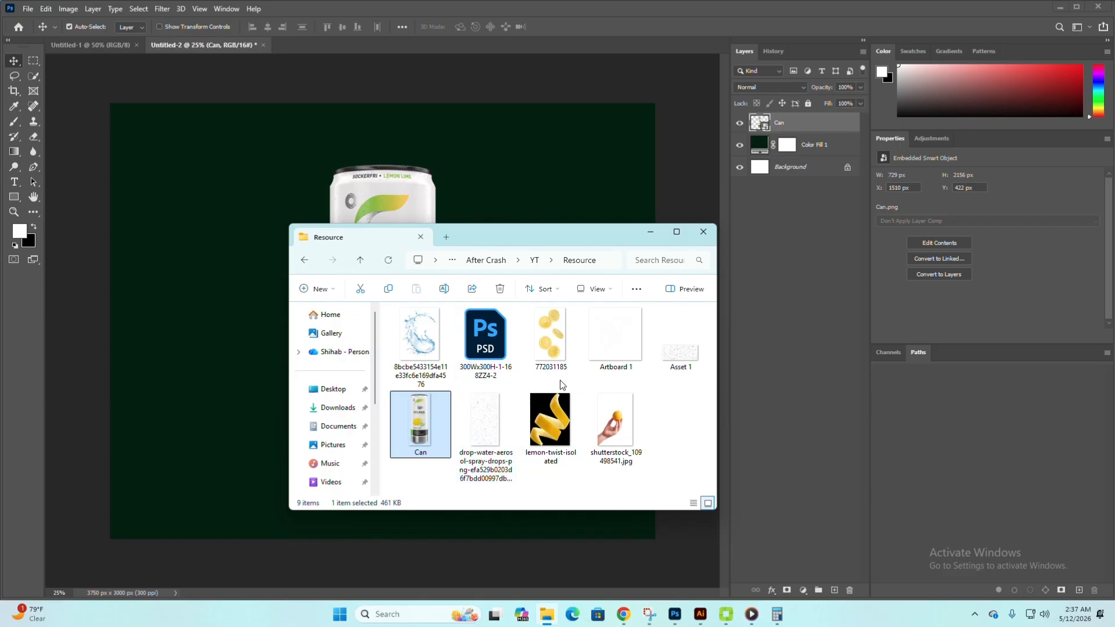
drag(625, 437, 244, 350)
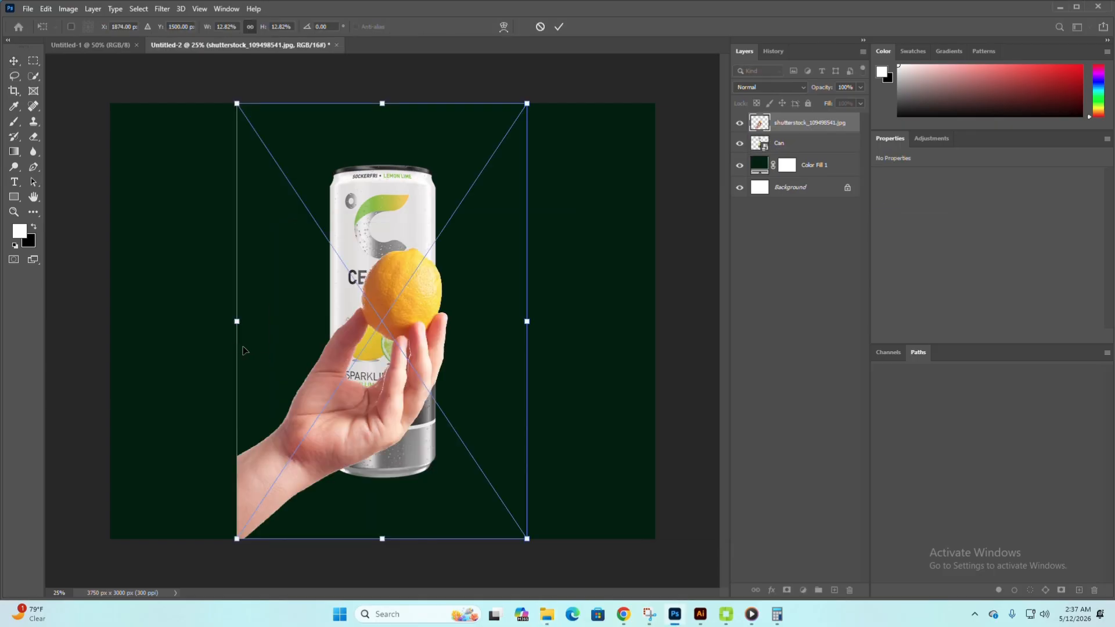
drag(409, 367, 289, 369)
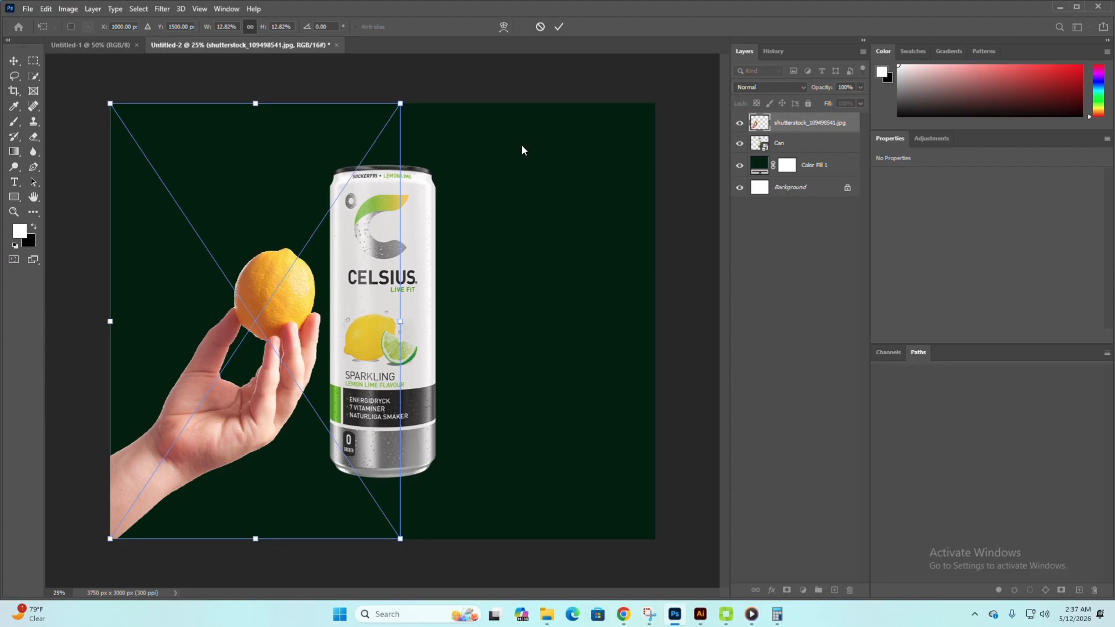
Rotate the hand image about 21° clockwise, lower it so the lemon overlaps the can's lower left side, and commit
drag(433, 266, 437, 344)
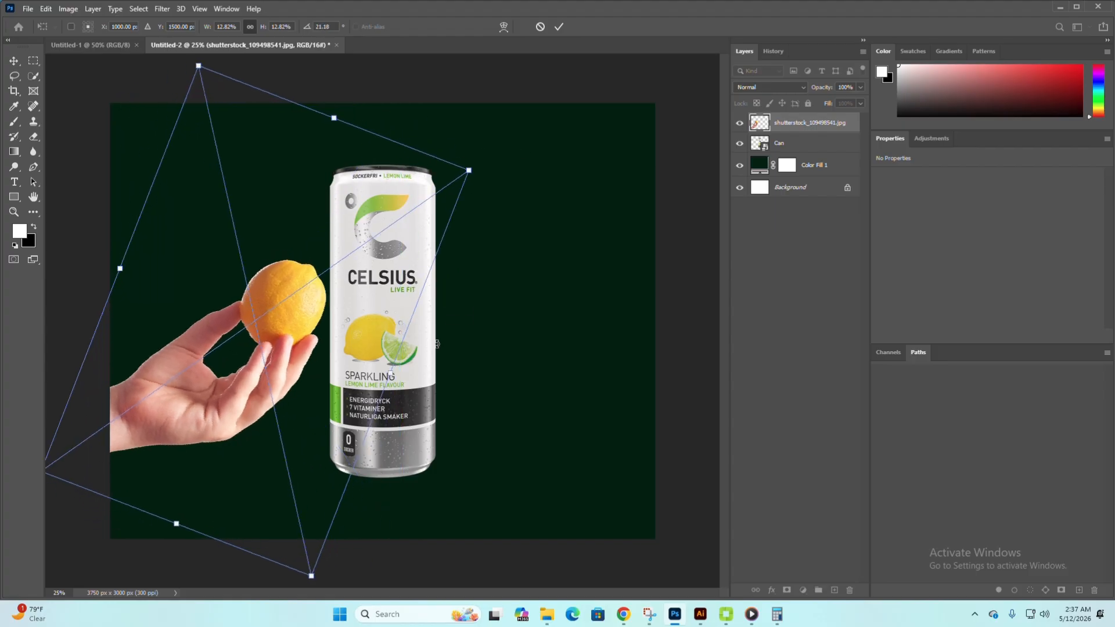
drag(296, 361, 296, 444)
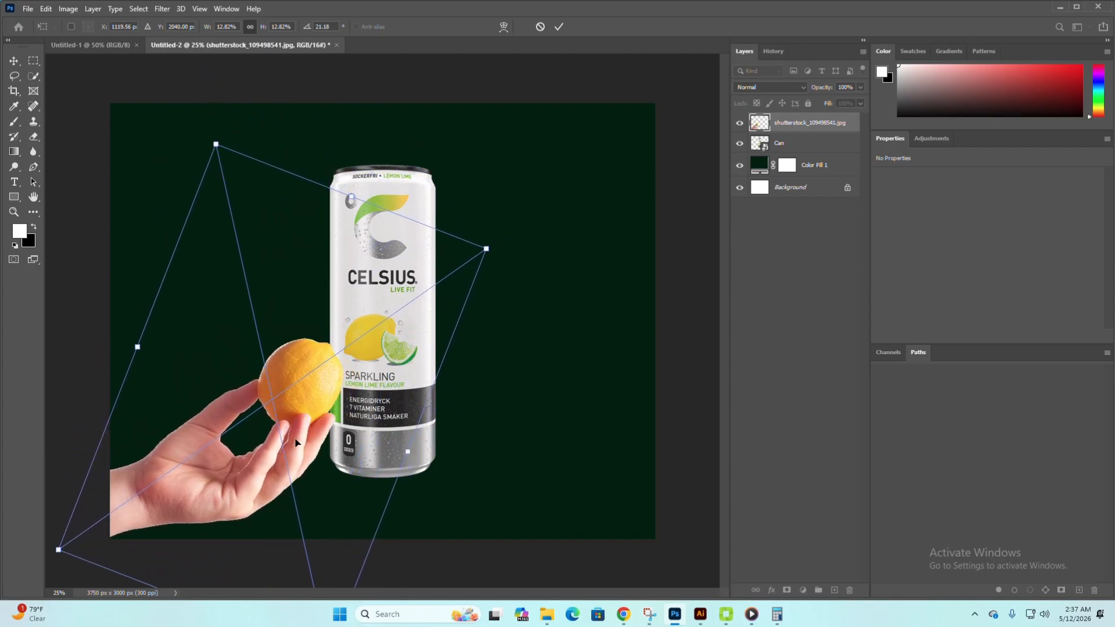
key(Down)
key(Return)
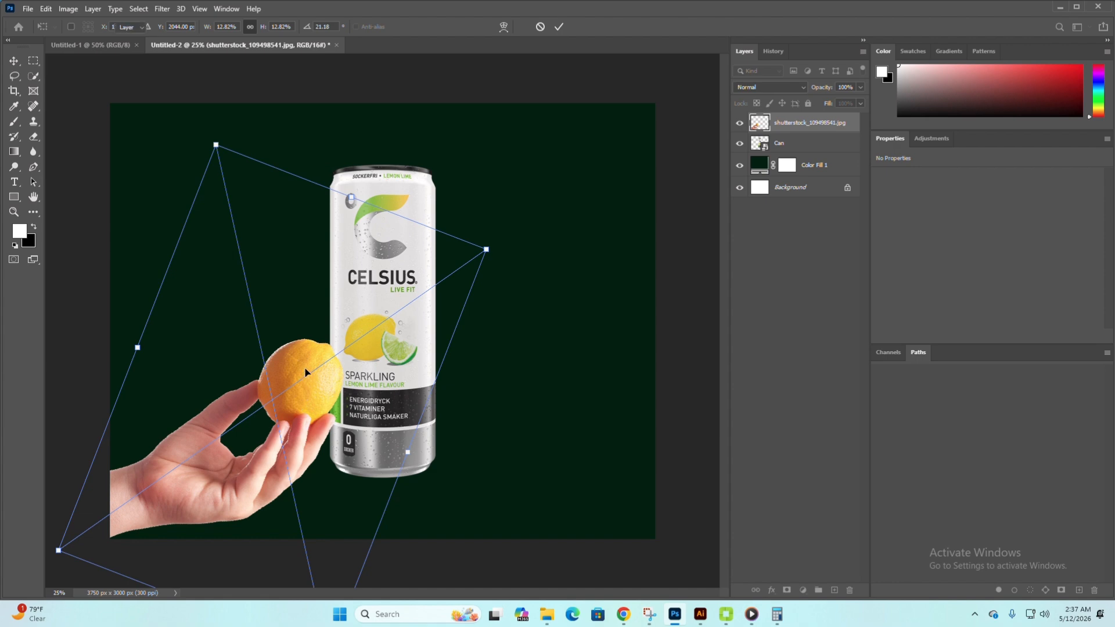
Draw a Pen path along the lemon's rough lower-left edge between the thumb and the nearest fingertip, returning just inside the peel
scroll(271, 417, up, 2)
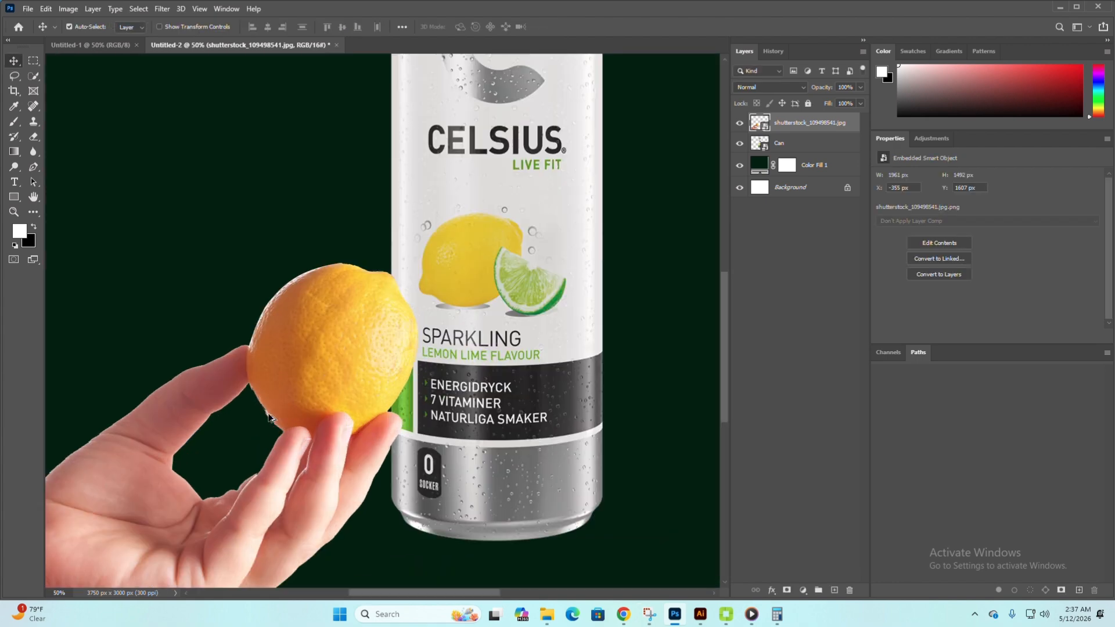
scroll(268, 415, up, 2)
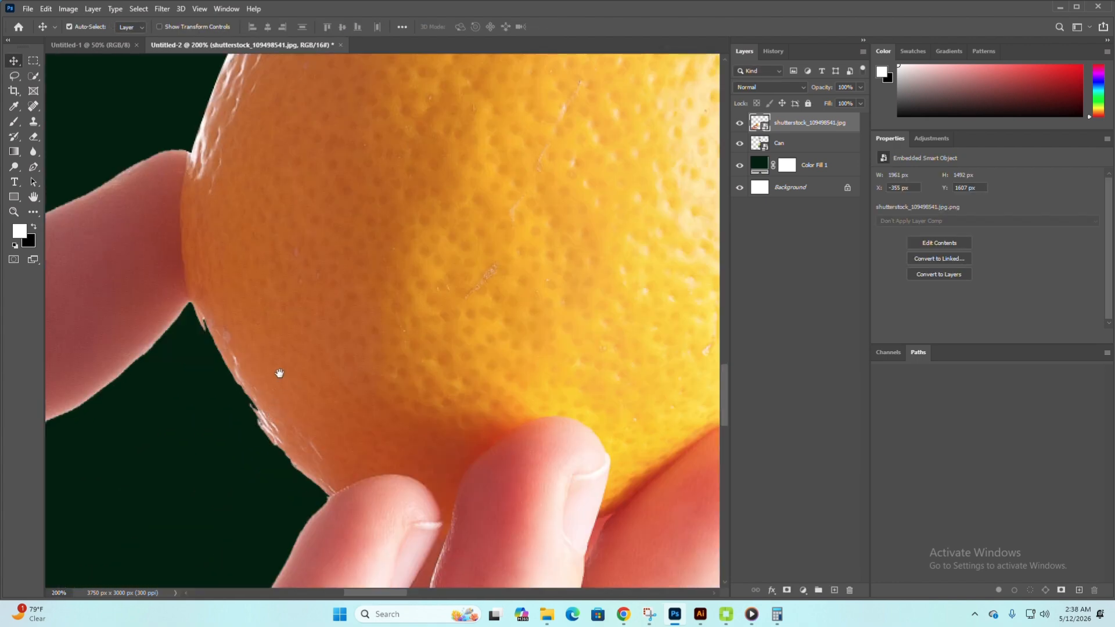
drag(280, 373, 258, 346)
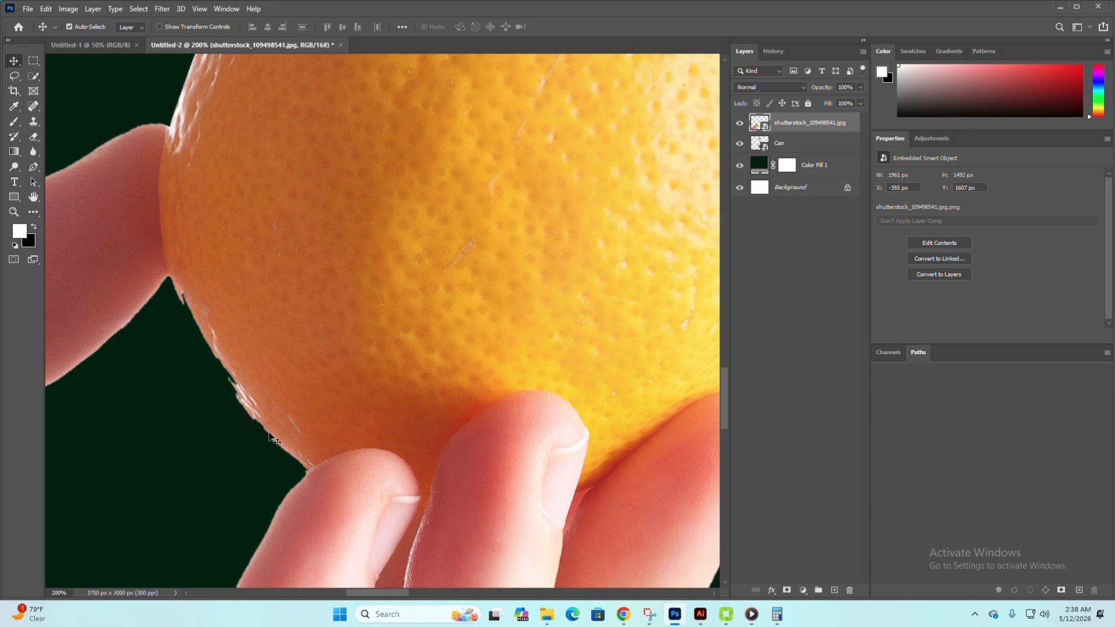
drag(320, 419, 290, 389)
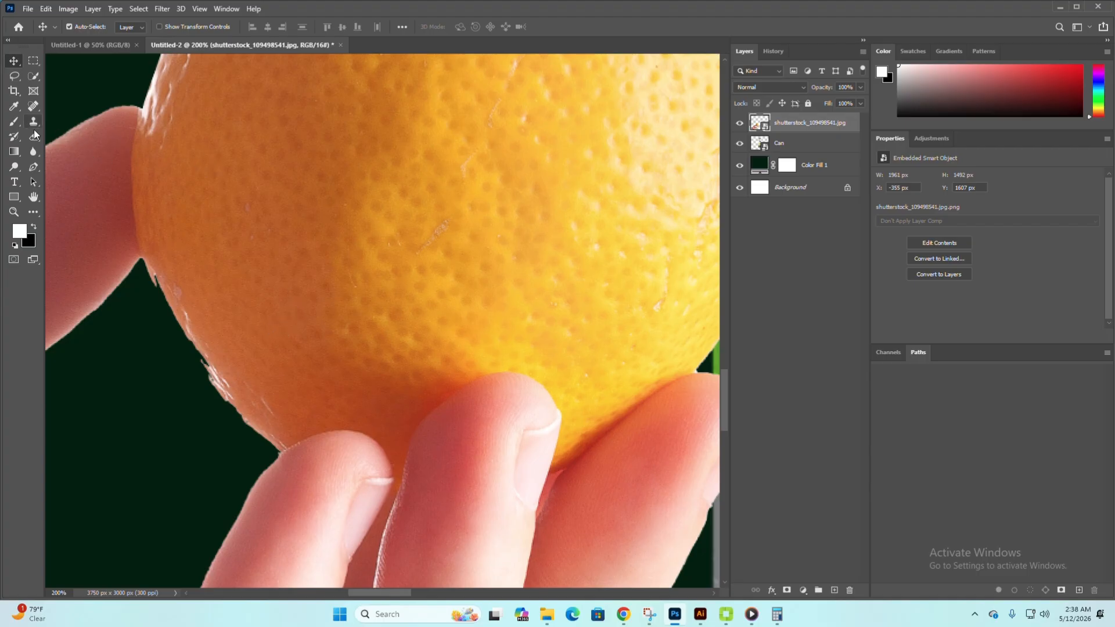
click(33, 167)
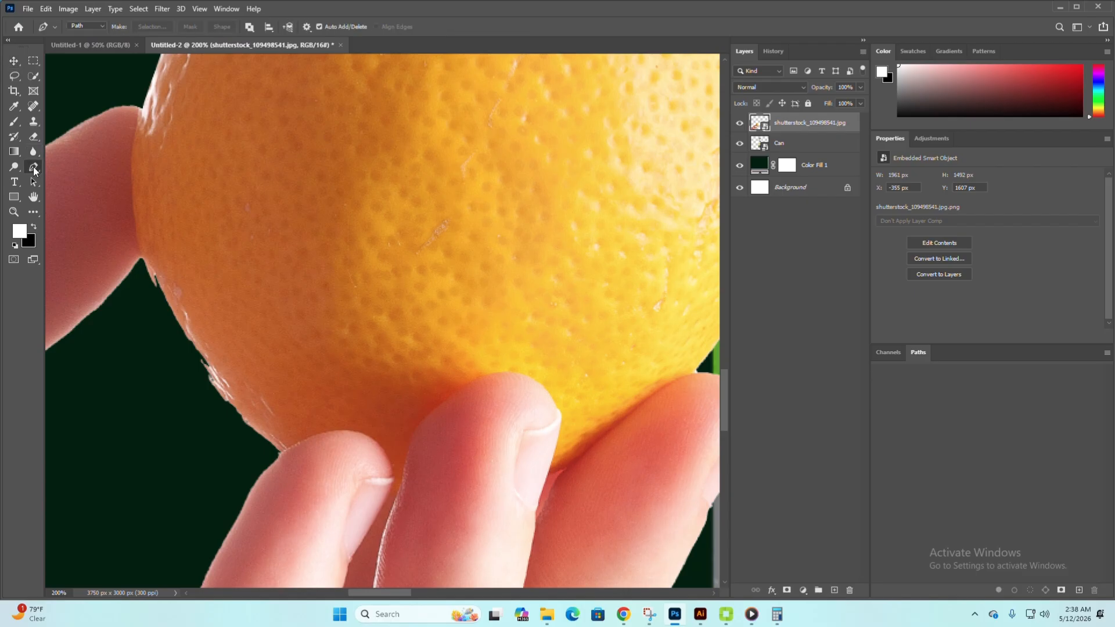
click(141, 259)
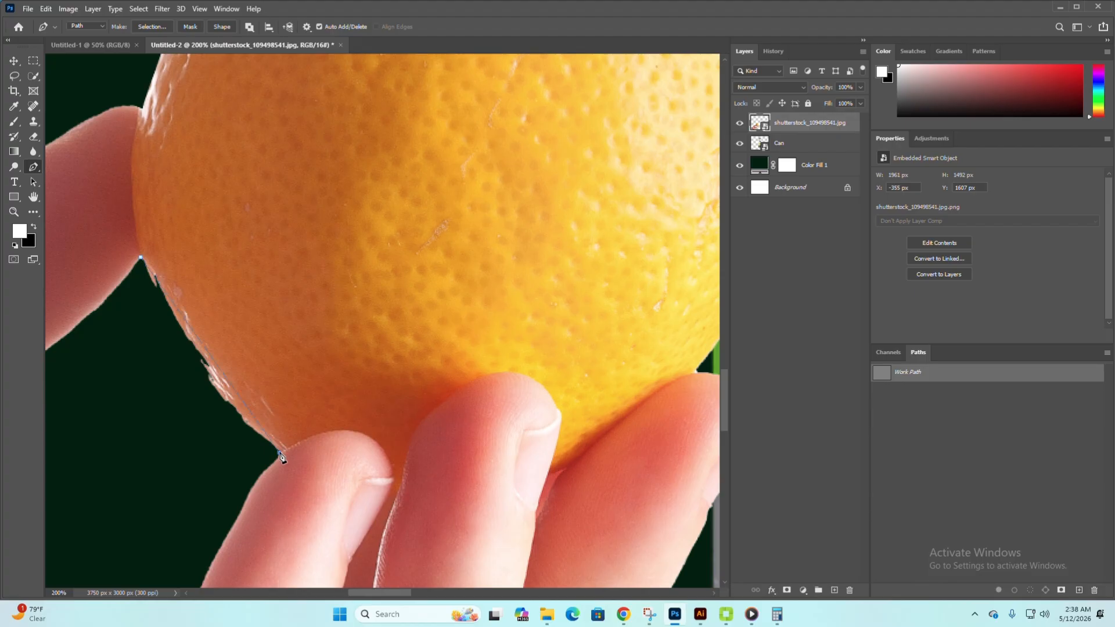
drag(280, 453, 354, 496)
alt+click(280, 454)
click(285, 434)
Convert the path on the lemon's edge to a new anti-aliased selection with a feather radius of 0 pixels
right_click(183, 305)
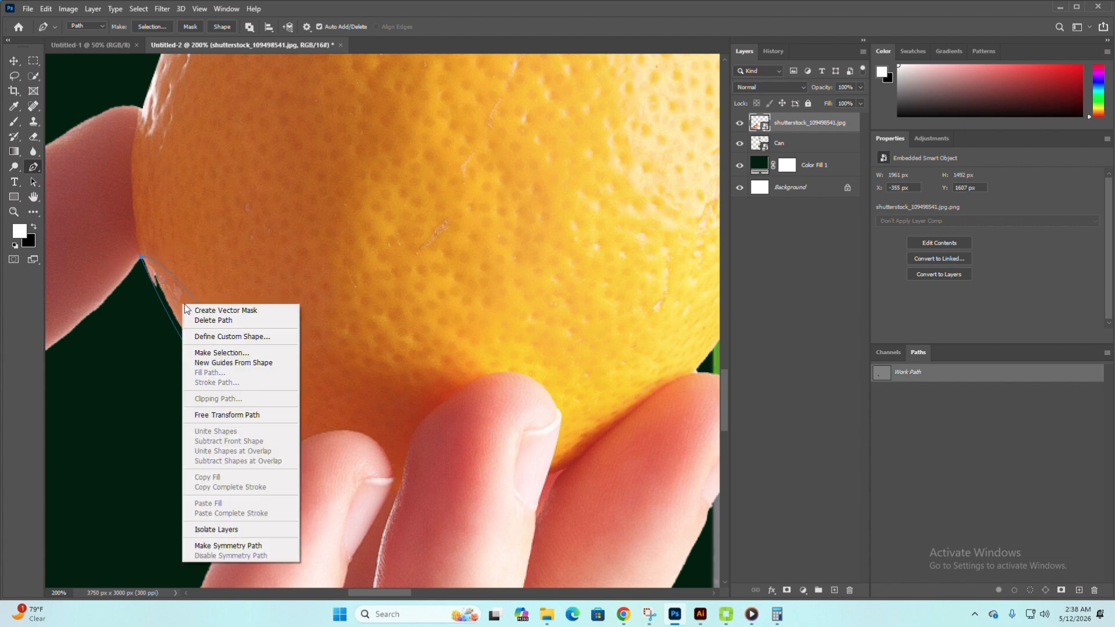
click(220, 354)
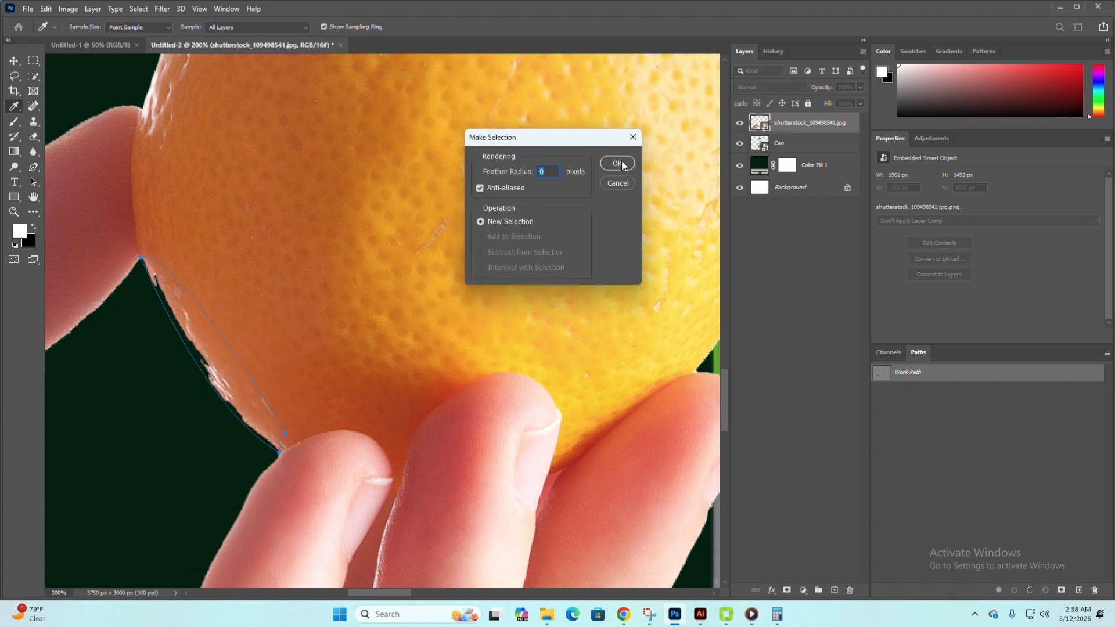
click(618, 164)
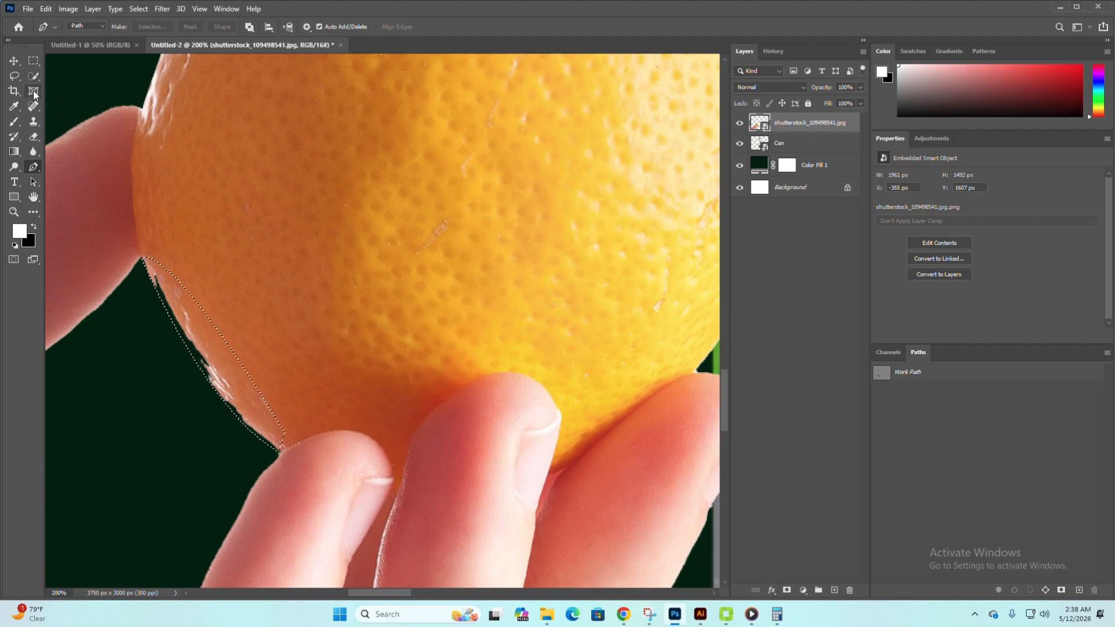
Rasterize the hand layer and use the Clone Stamp to cover the upper part of the selected lemon edge with clean peel
click(33, 122)
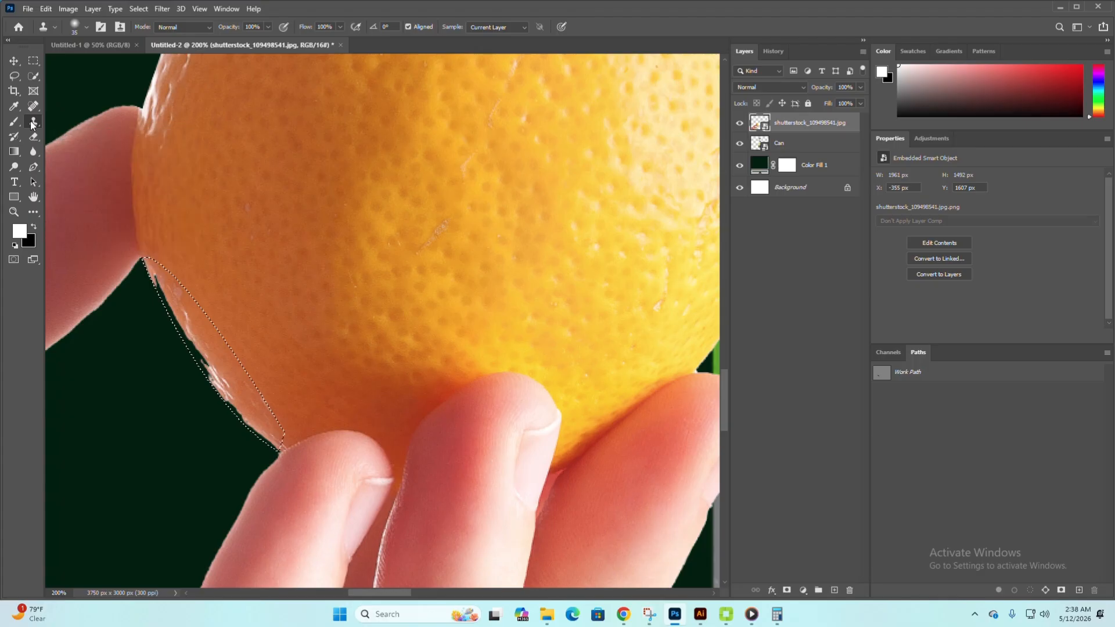
right_click(32, 123)
click(93, 120)
alt+click(165, 242)
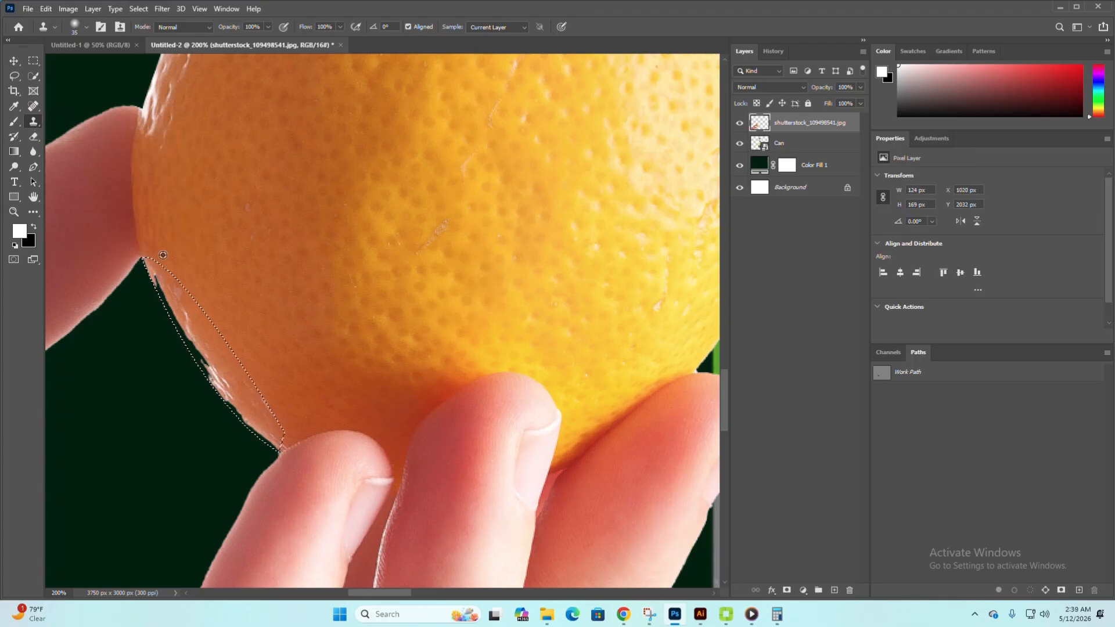
drag(156, 267, 190, 334)
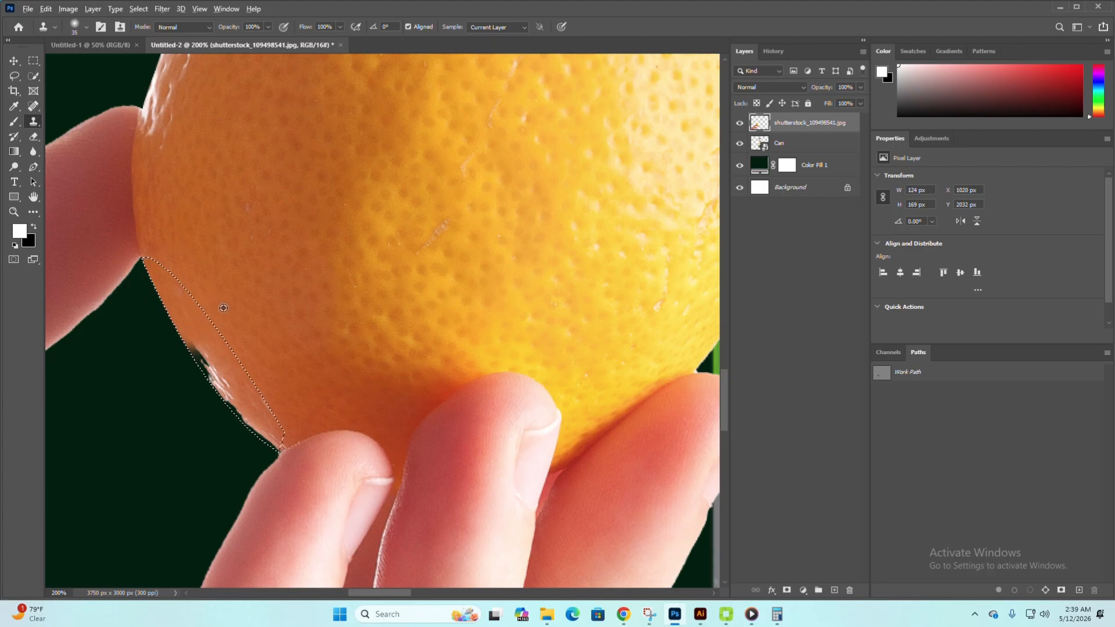
Clone clean peel over the rest of the selected lemon edge down to the fingertip, and deselect
alt+click(221, 322)
click(190, 340)
mouse_move(190, 340)
mouse_down()
mouse_move(189, 329)
mouse_move(215, 371)
mouse_up()
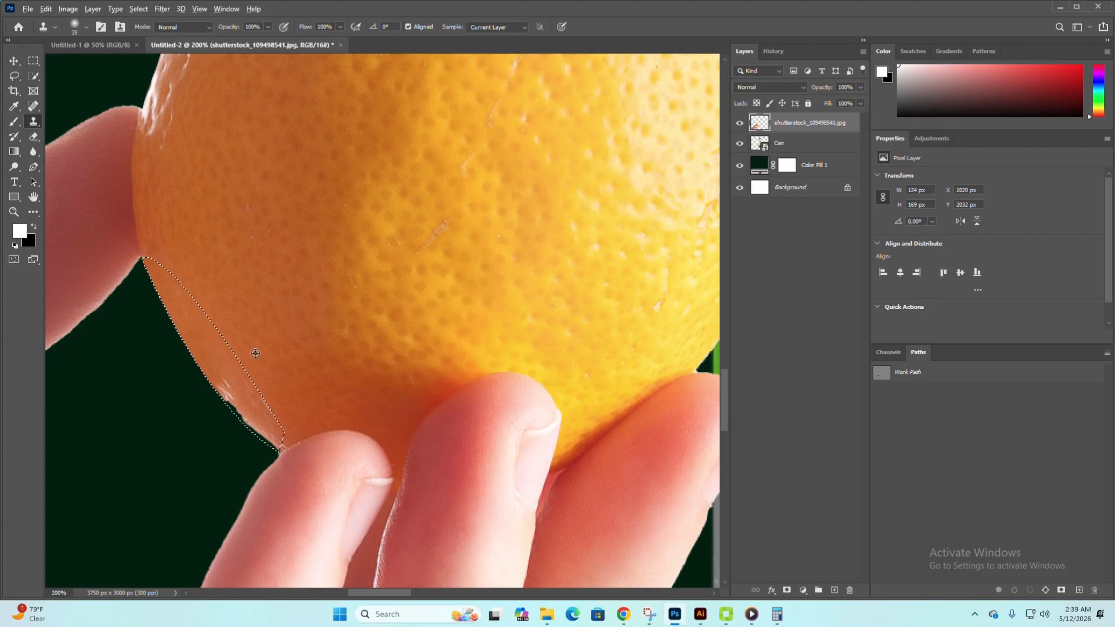
alt+click(263, 365)
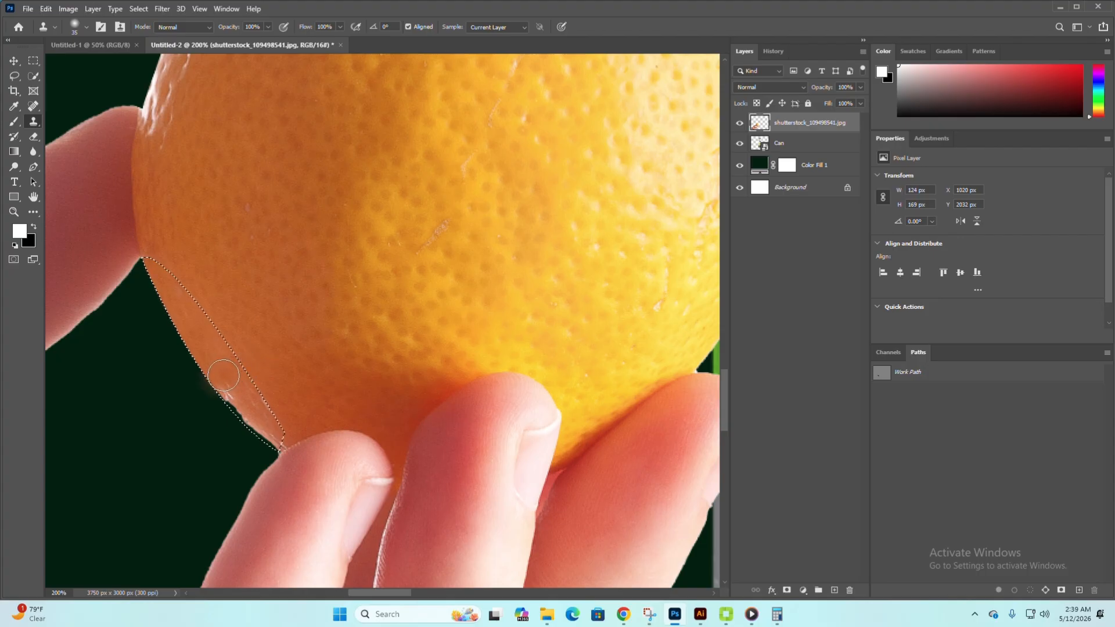
drag(224, 389, 270, 438)
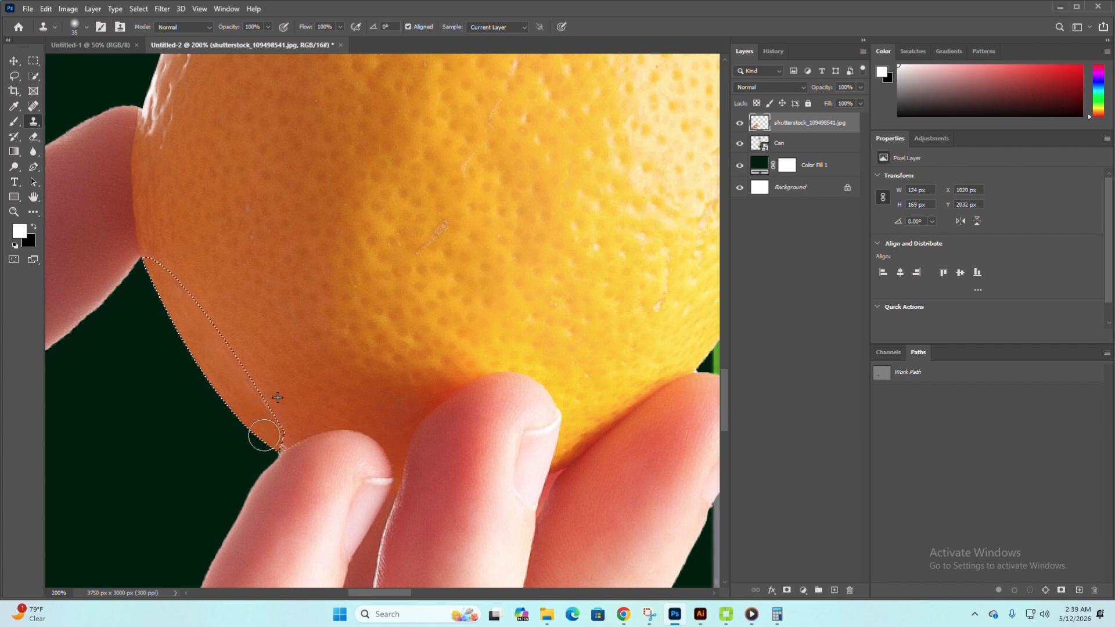
key(ctrl+d)
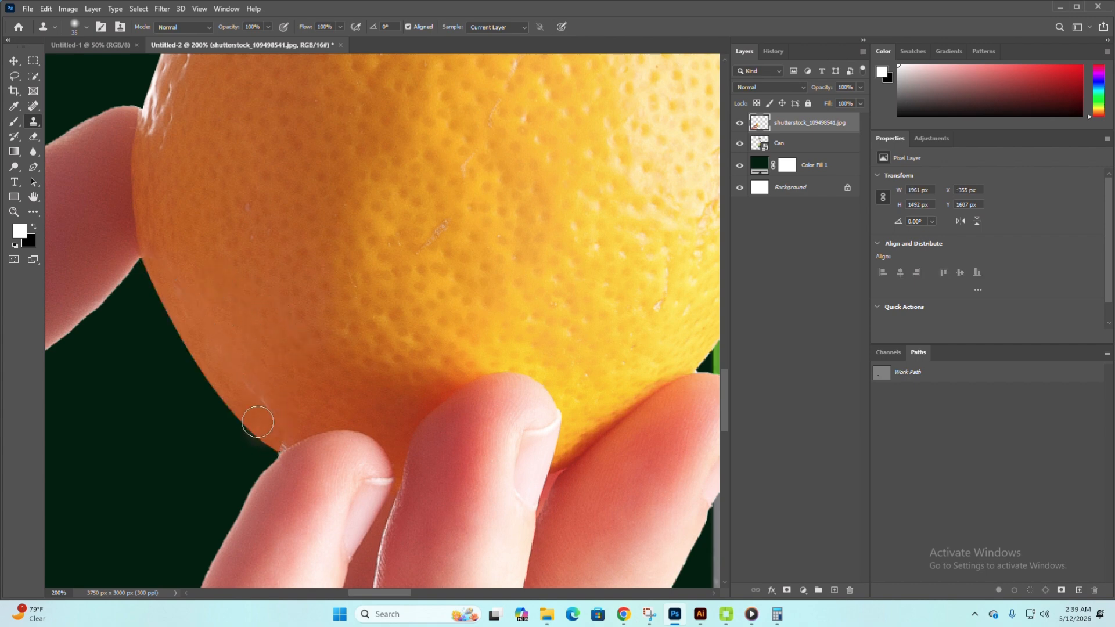
scroll(248, 400, up, 2)
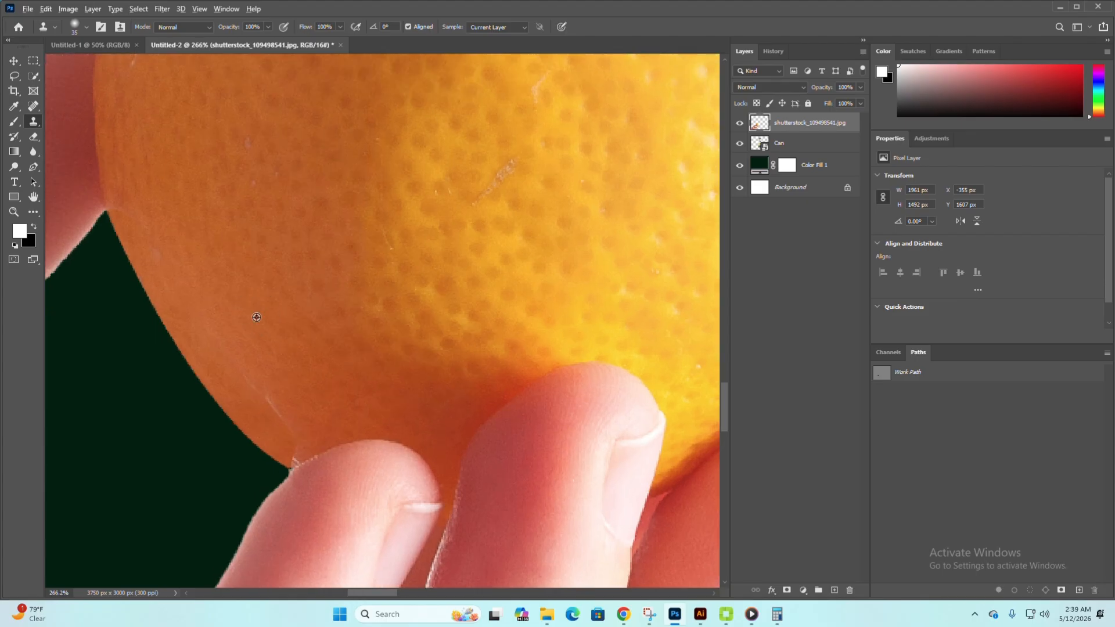
Clone clean peel over the pale scratch near the lemon's lower-left edge and the light fringe where it meets the fingertip
alt+click(268, 369)
mouse_move(231, 364)
mouse_down()
mouse_move(227, 338)
mouse_move(271, 396)
mouse_up()
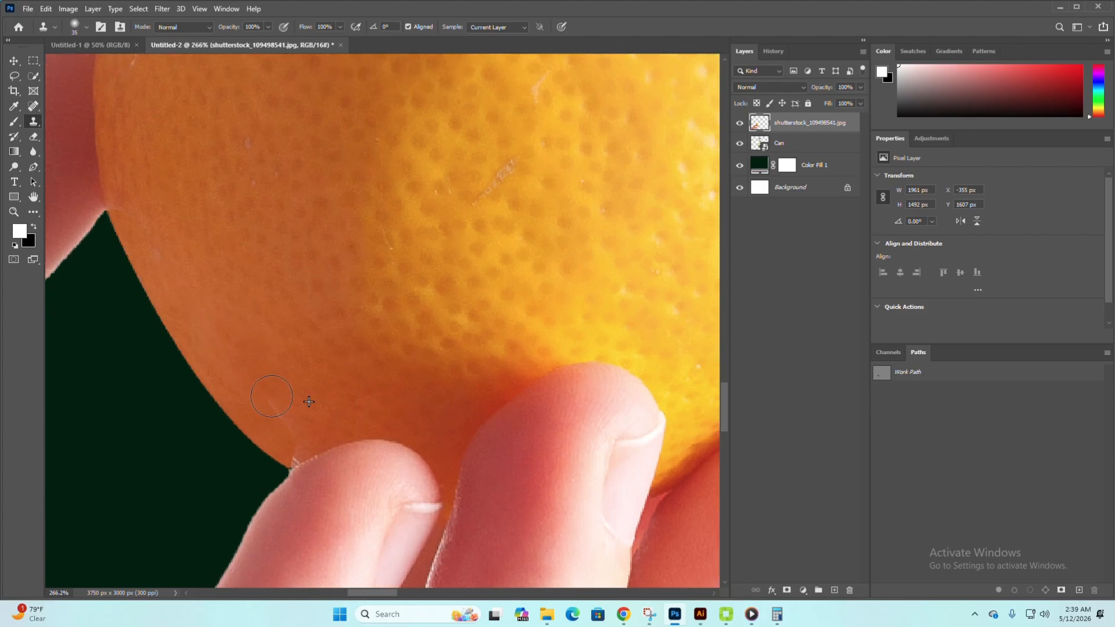
scroll(293, 451, up, 3)
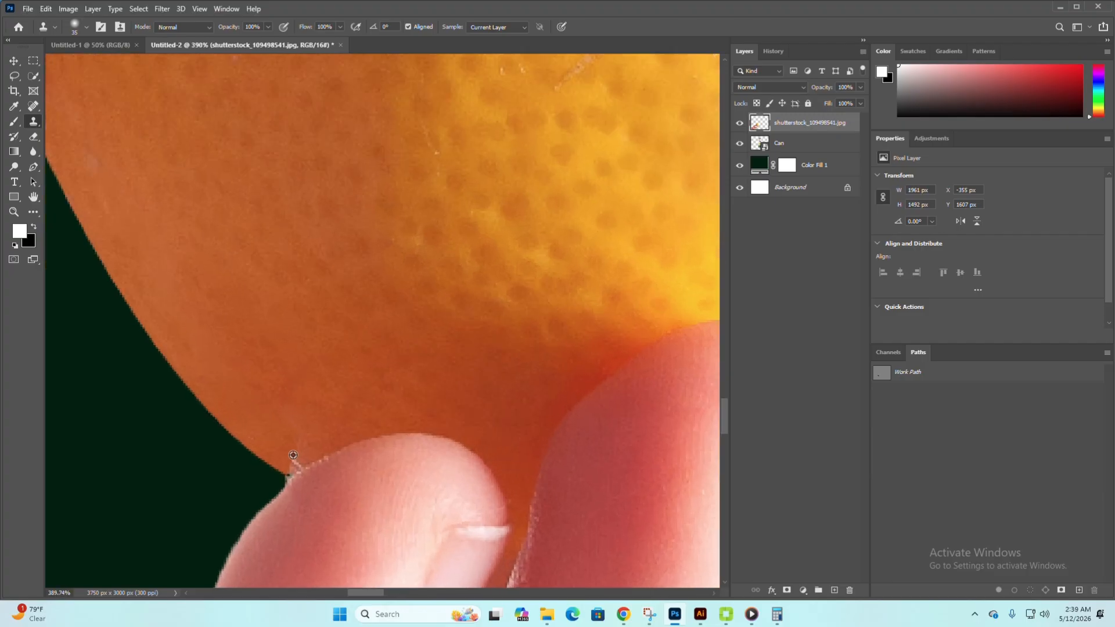
key(bracketleft)
key(bracketleft)
key(bracketleft)
key(bracketleft)
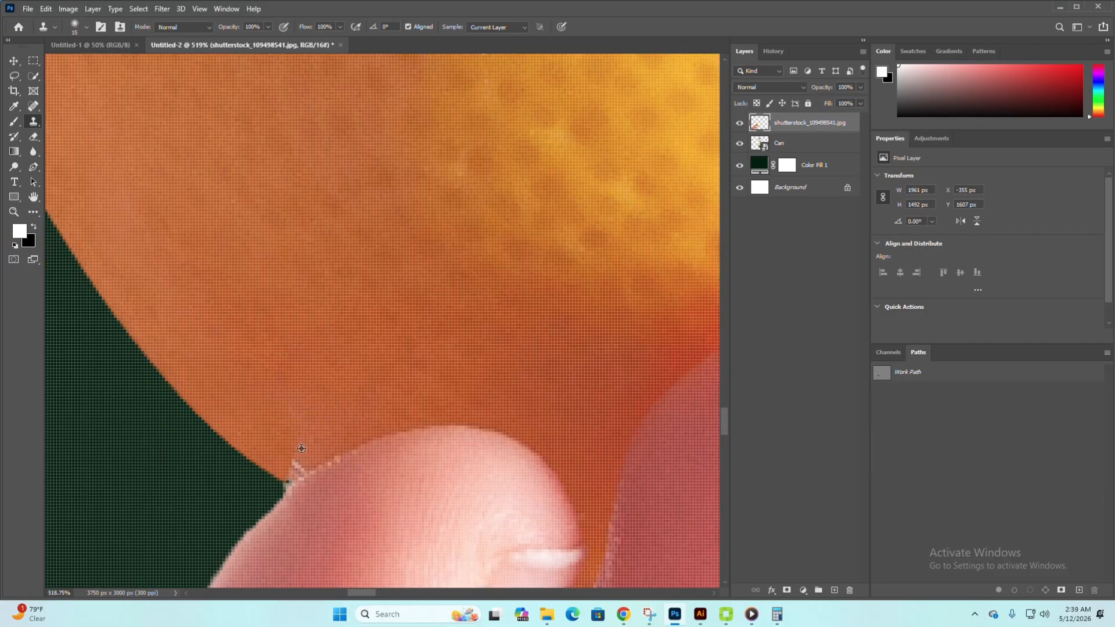
drag(283, 473, 304, 463)
scroll(322, 428, down, 3)
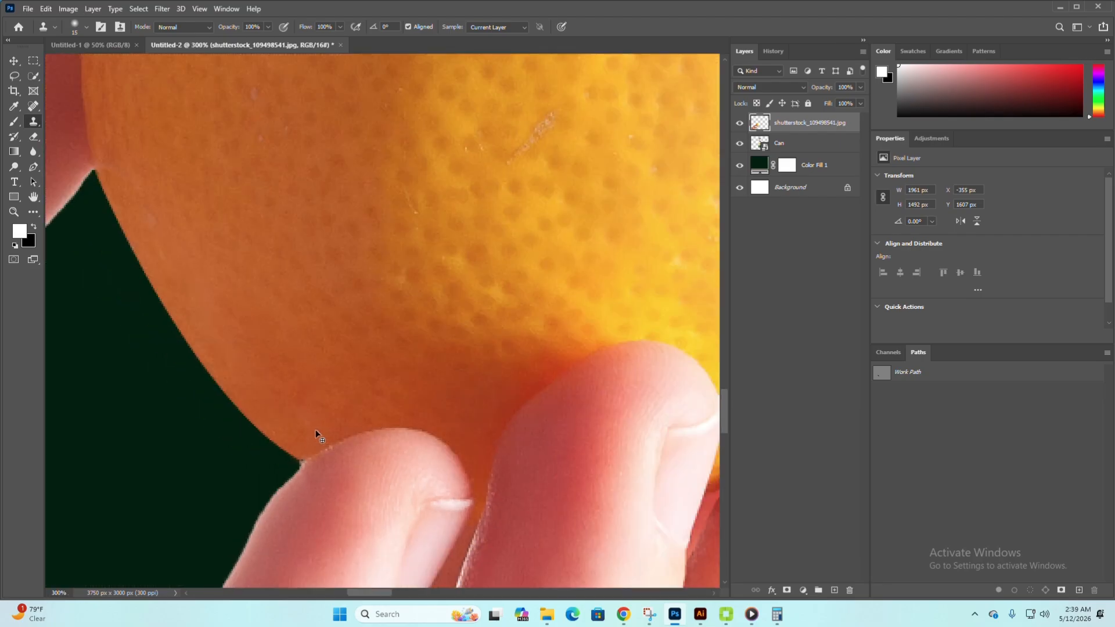
Rotate the can clockwise so it leans to the right and position its base behind the lemon held in the hand
scroll(317, 435, down, 3)
scroll(270, 362, up, 1)
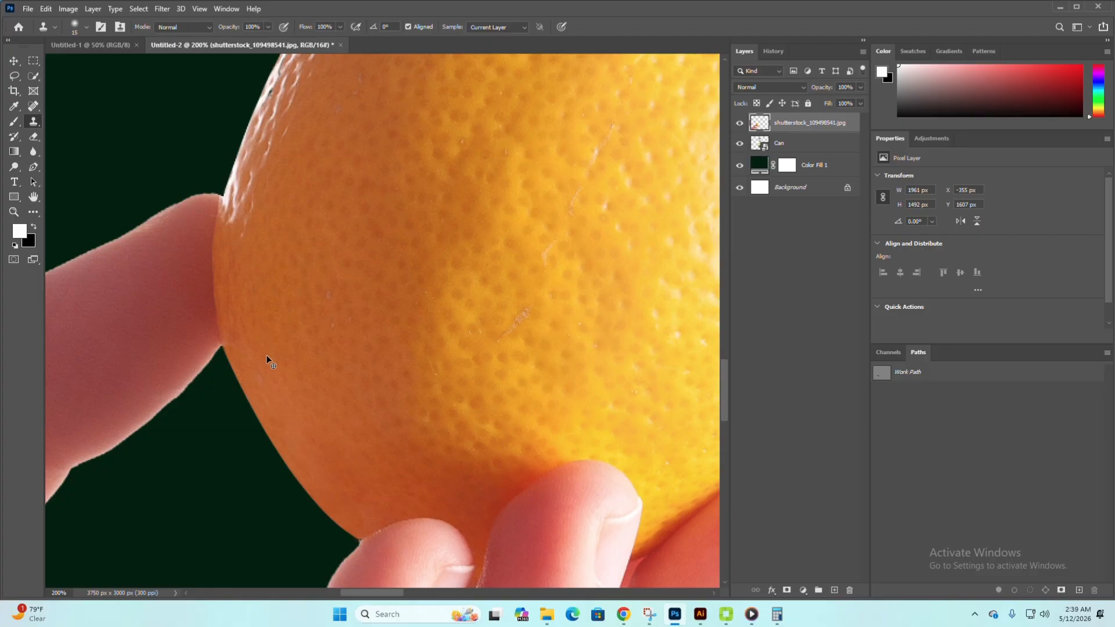
scroll(267, 357, down, 2)
scroll(308, 364, down, 2)
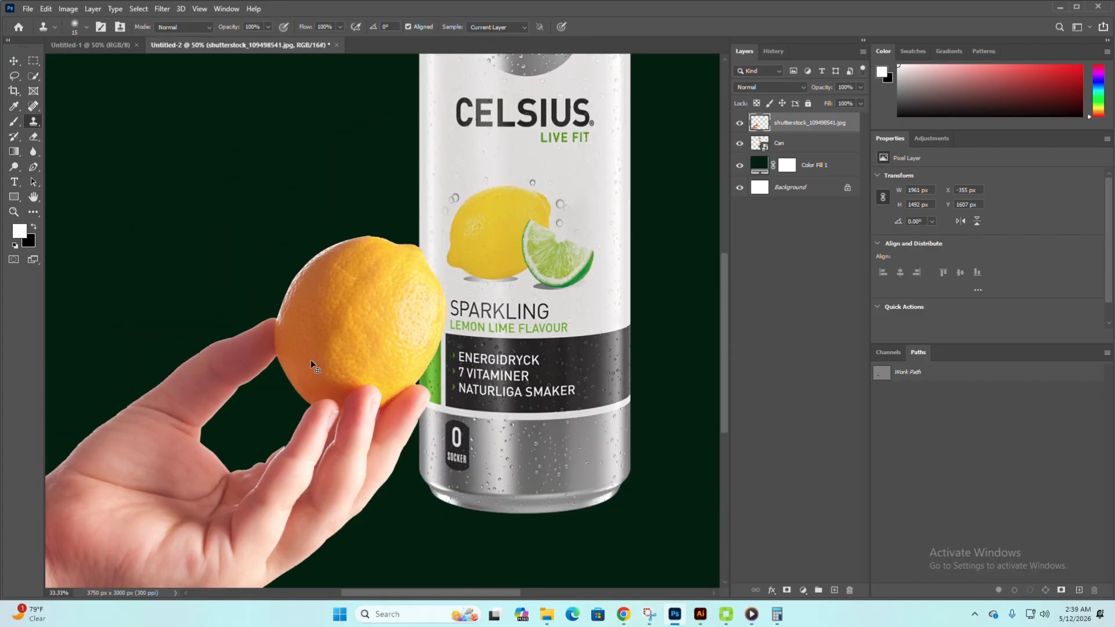
scroll(312, 365, down, 1)
key(v)
scroll(308, 366, down, 1)
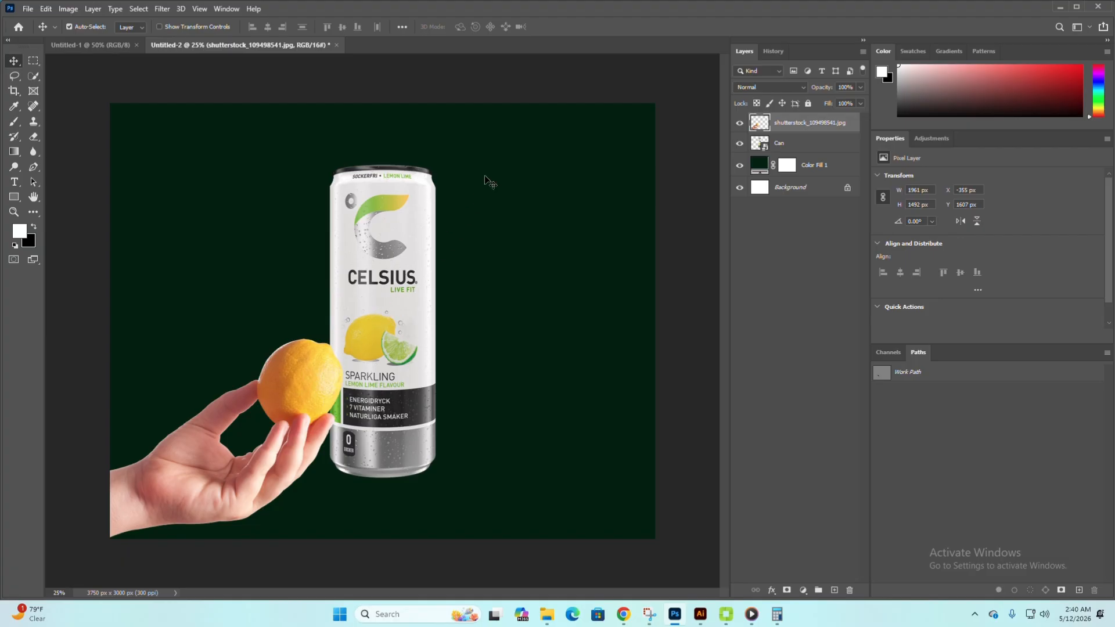
click(391, 267)
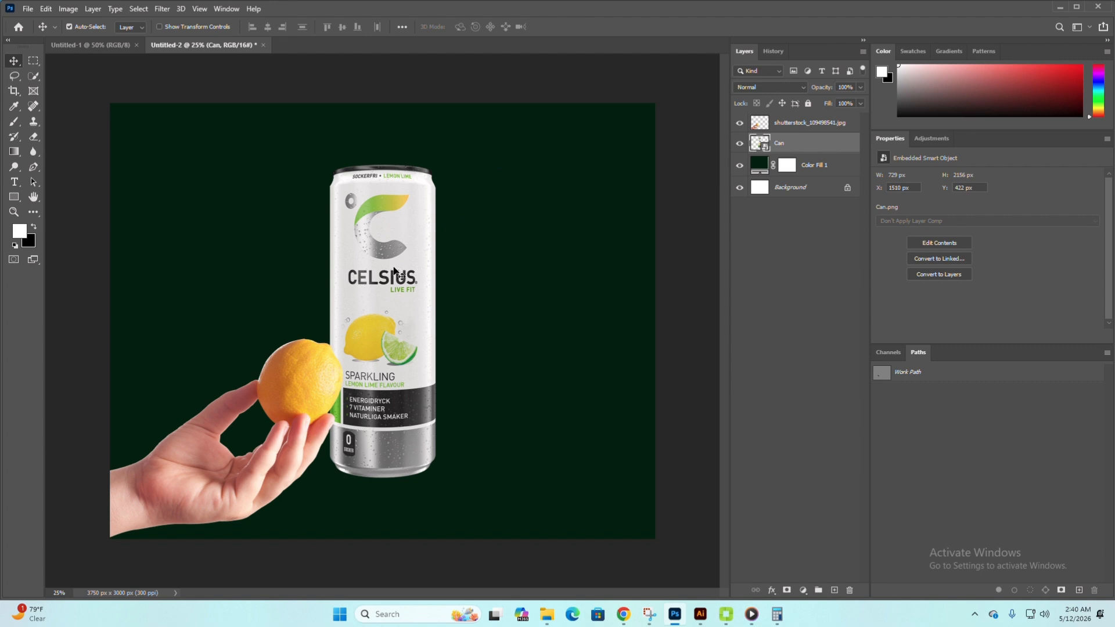
key(ctrl+t)
drag(458, 150, 549, 256)
drag(398, 329, 422, 304)
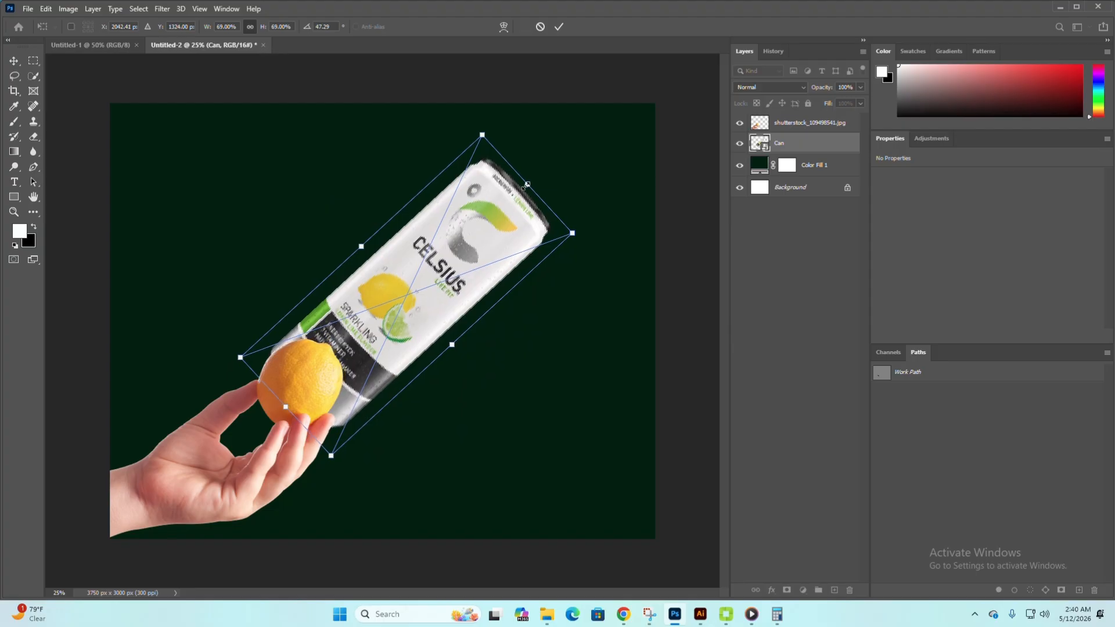
drag(526, 186, 510, 200)
drag(474, 264, 468, 258)
drag(521, 190, 499, 169)
drag(433, 274, 432, 266)
key(Return)
Shift the hand with the lemon slightly and scale it up to about 118% to match the can's width
drag(297, 381, 298, 394)
key(ctrl+t)
drag(344, 458, 370, 460)
key(Return)
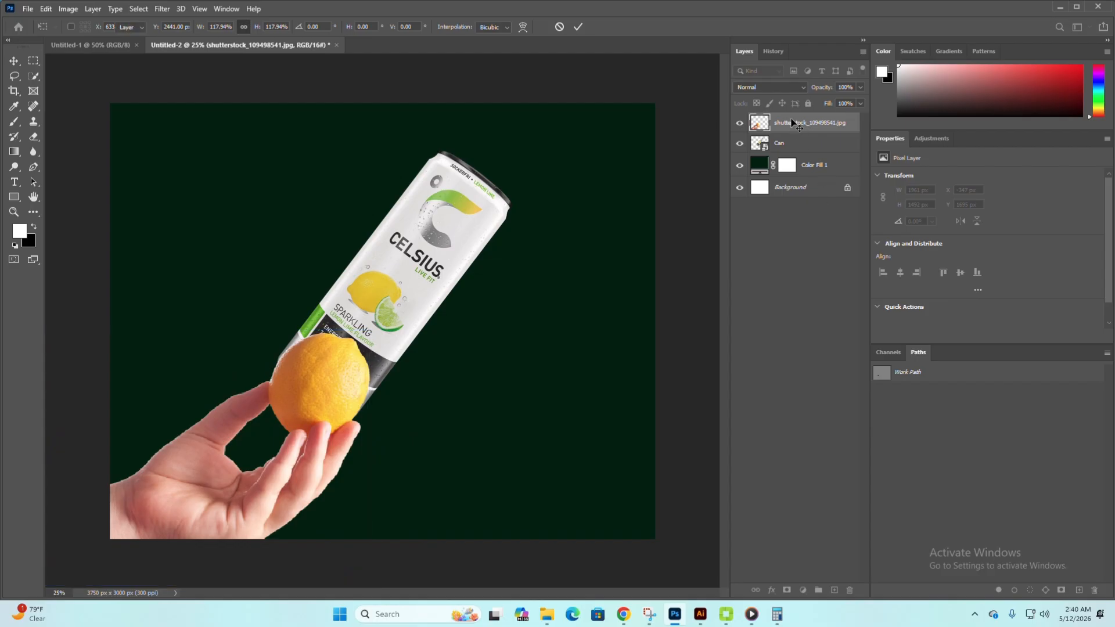
Move the hand layer below the Can layer and reposition the lemon under the can's tilted base
drag(793, 122, 795, 153)
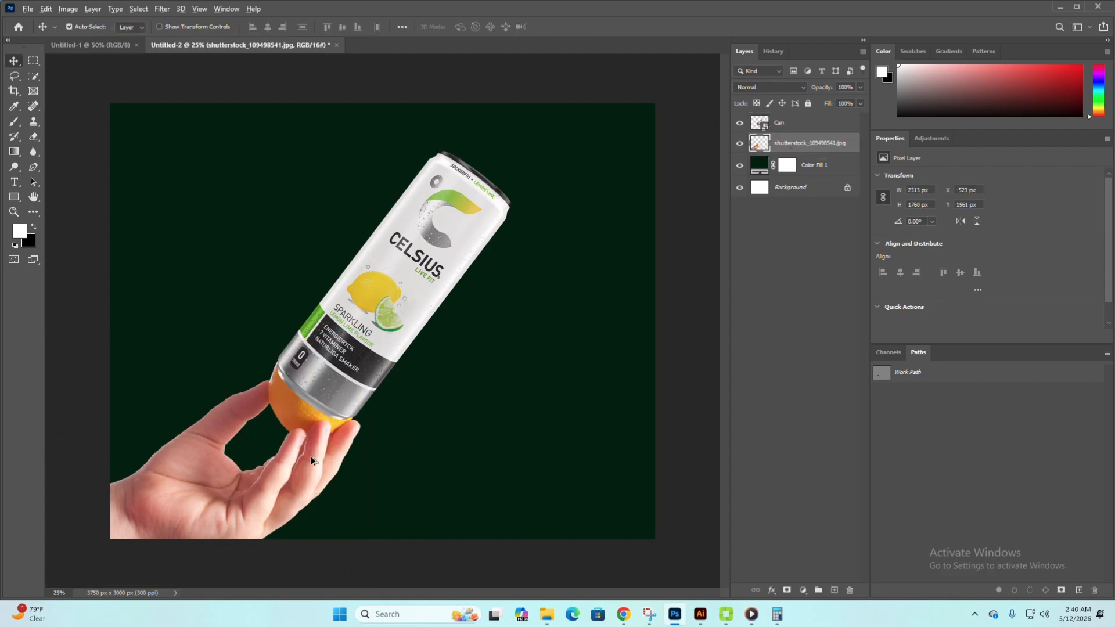
scroll(311, 460, up, 5)
drag(290, 446, 301, 447)
scroll(296, 449, up, 2)
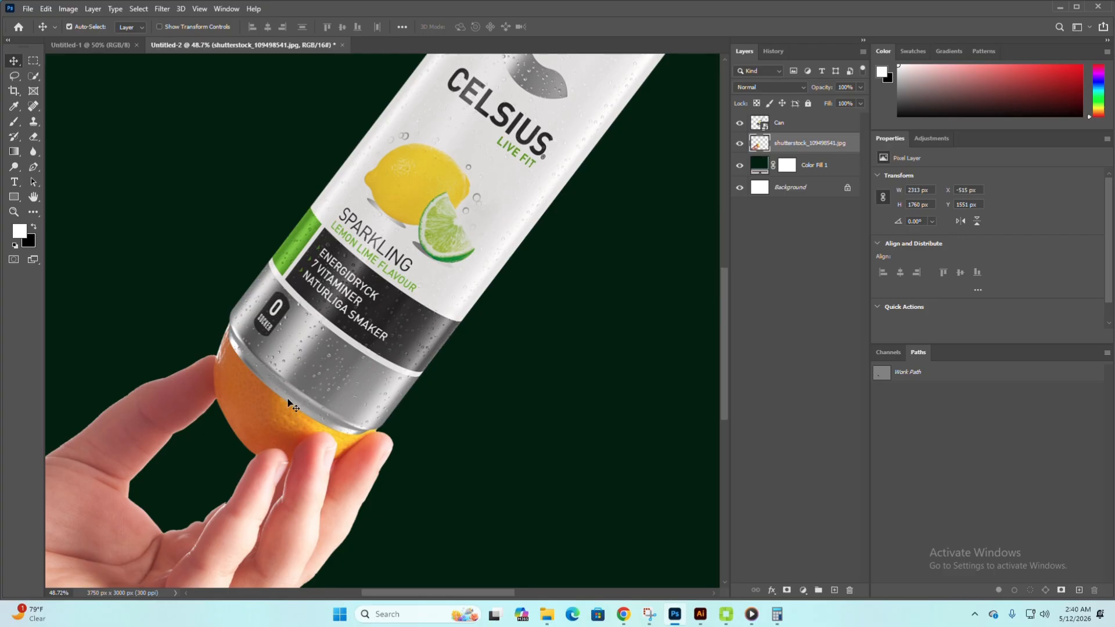
mouse_move(267, 434)
mouse_down()
mouse_move(253, 453)
mouse_move(259, 446)
mouse_up()
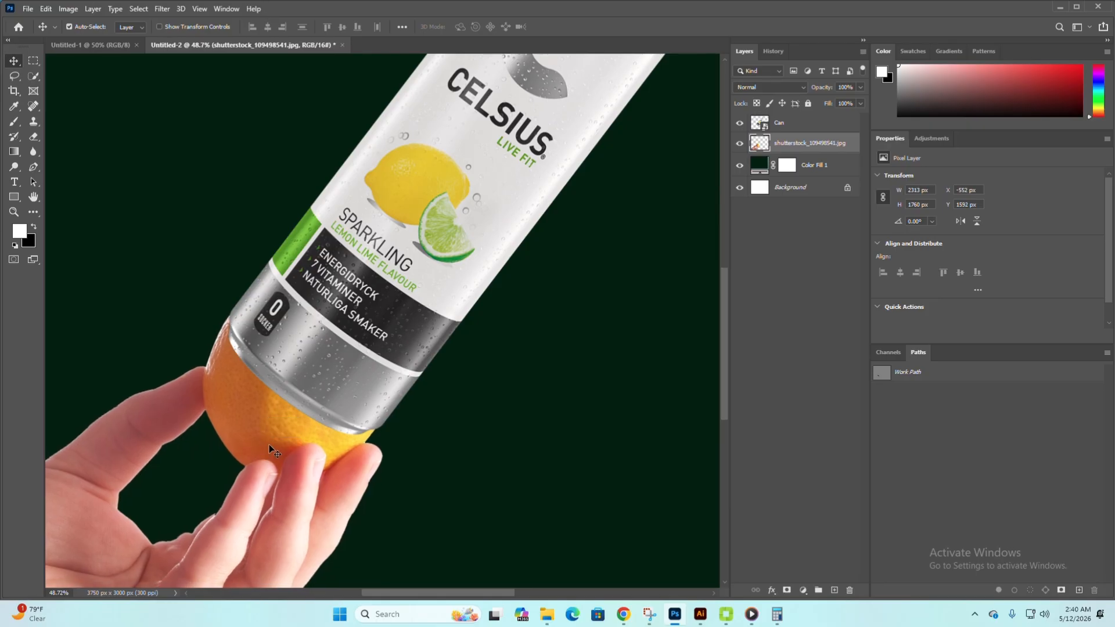
Scale the hand layer to about 101% so the lemon's edges line up with the can's sides
key(ctrl+t)
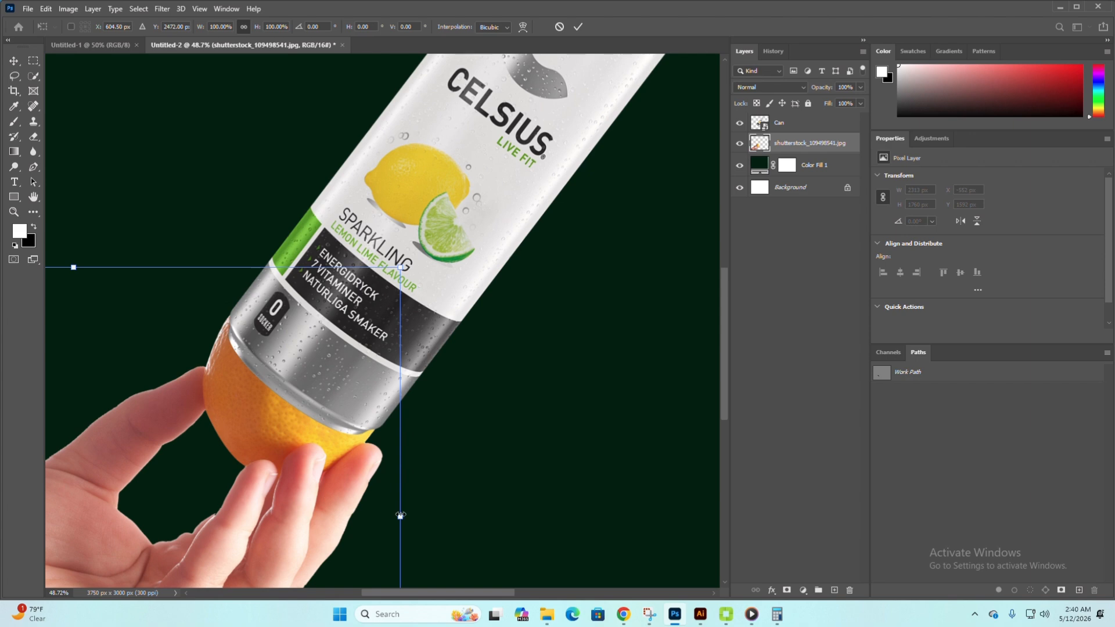
drag(401, 515, 404, 516)
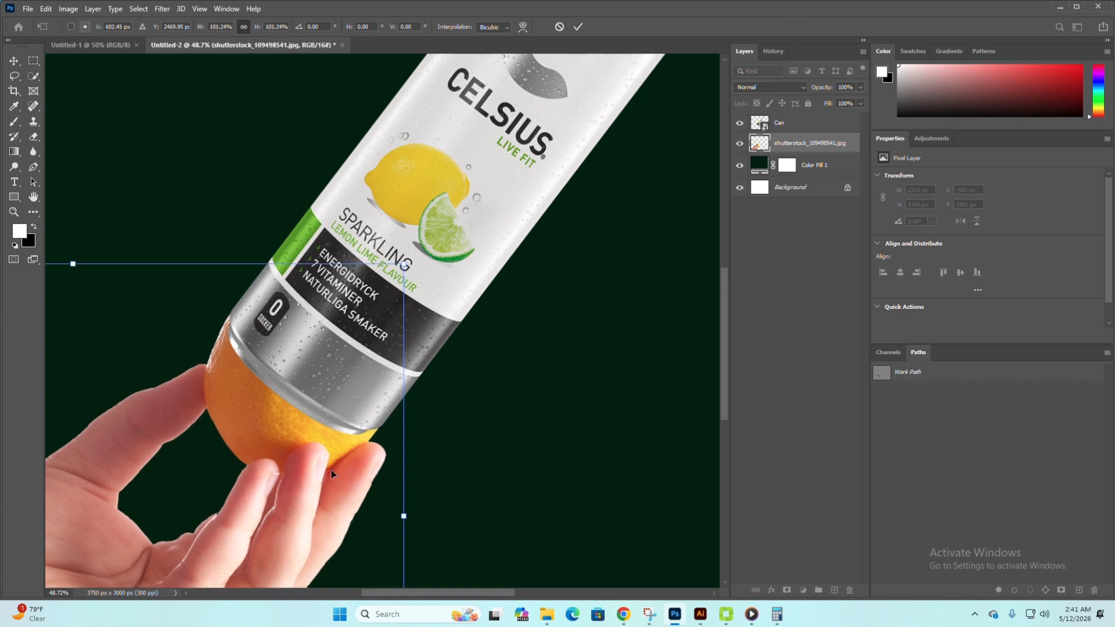
key(Return)
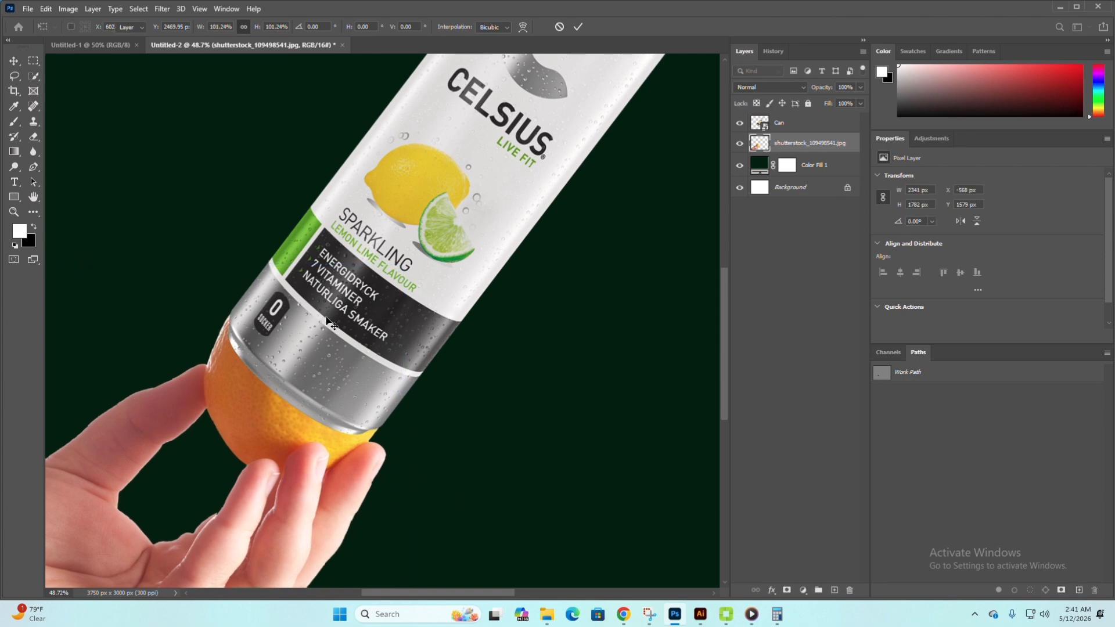
Select the can and hand layers together, scale them to about 95% and adjust their position on the canvas
key(ctrl+minus)
key(ctrl+minus)
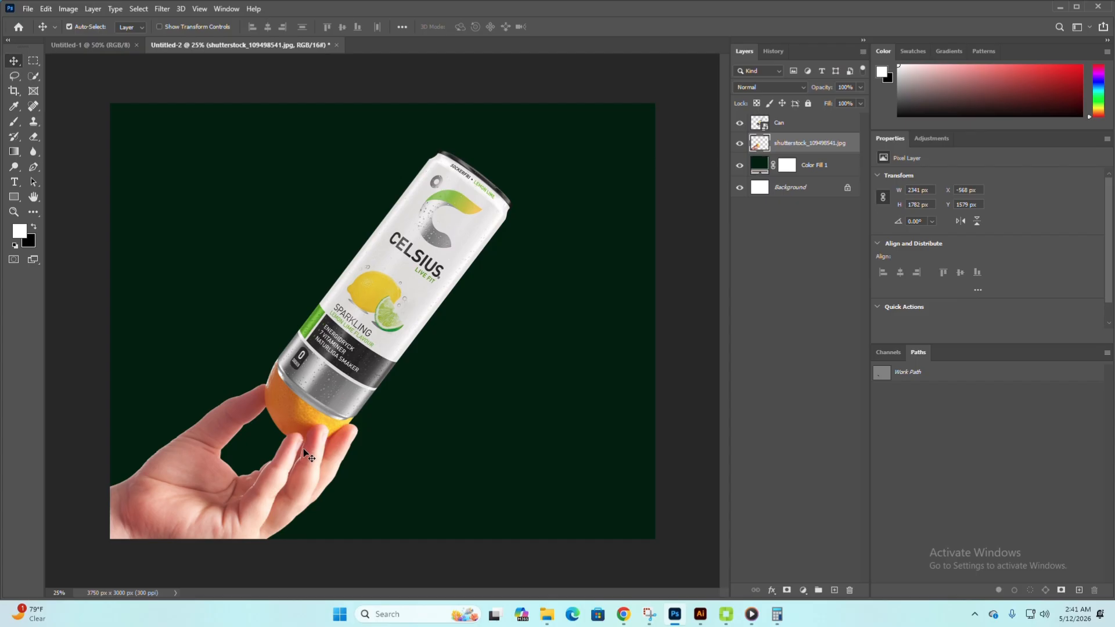
shift+click(343, 375)
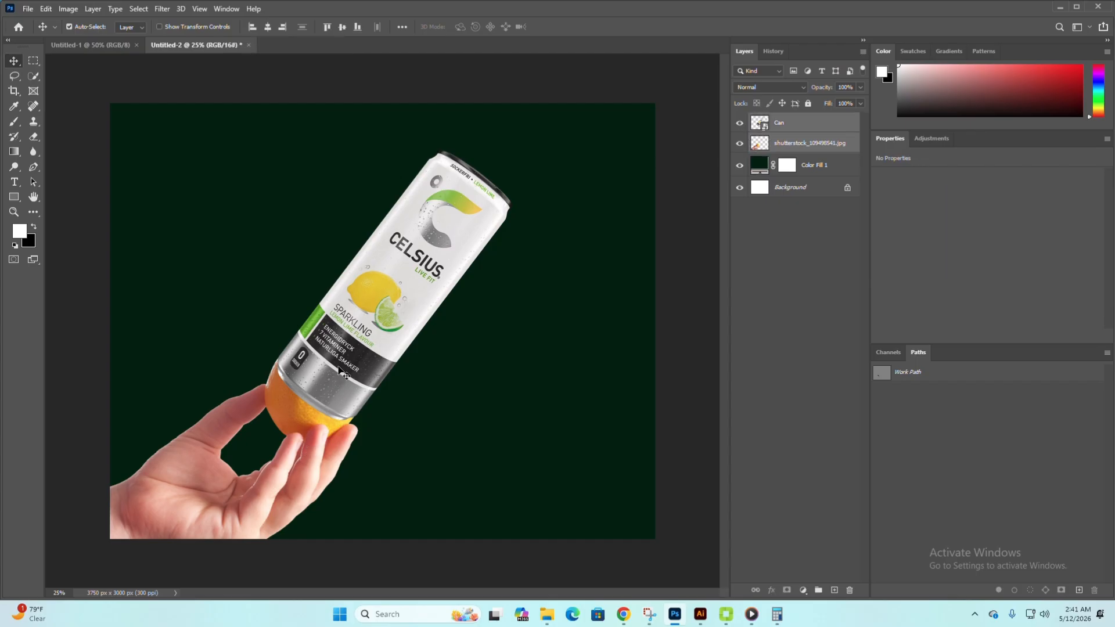
key(ctrl+t)
drag(513, 376, 486, 367)
drag(273, 474, 280, 468)
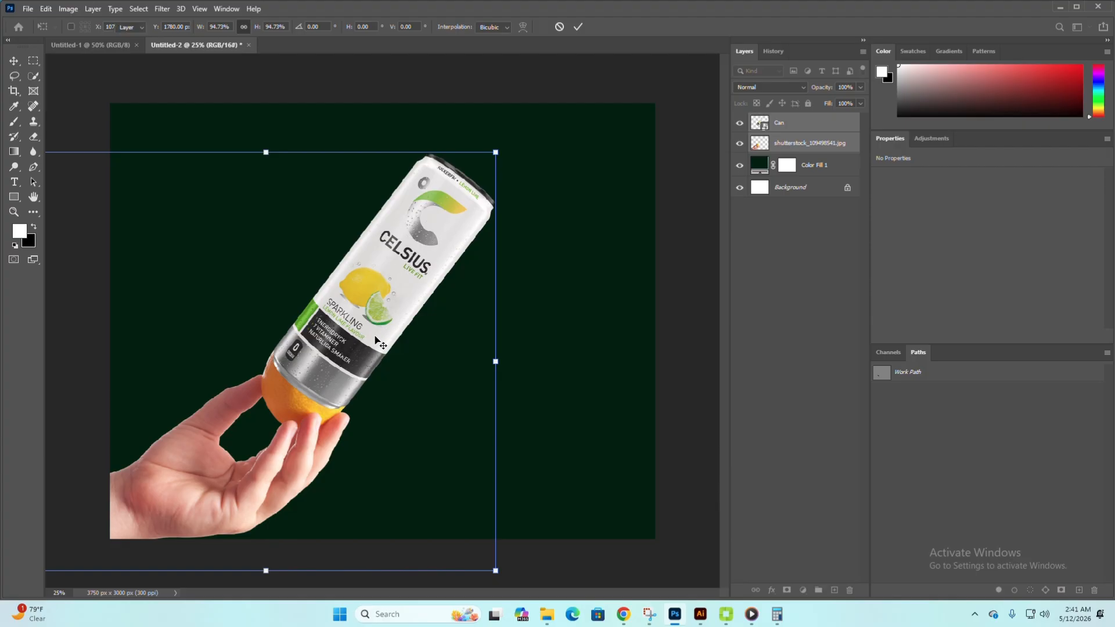
key(Return)
Duplicate the hand layer and place the copy above the Can layer, keeping it aligned with the original hand
key(ctrl+plus)
scroll(303, 364, up, 5)
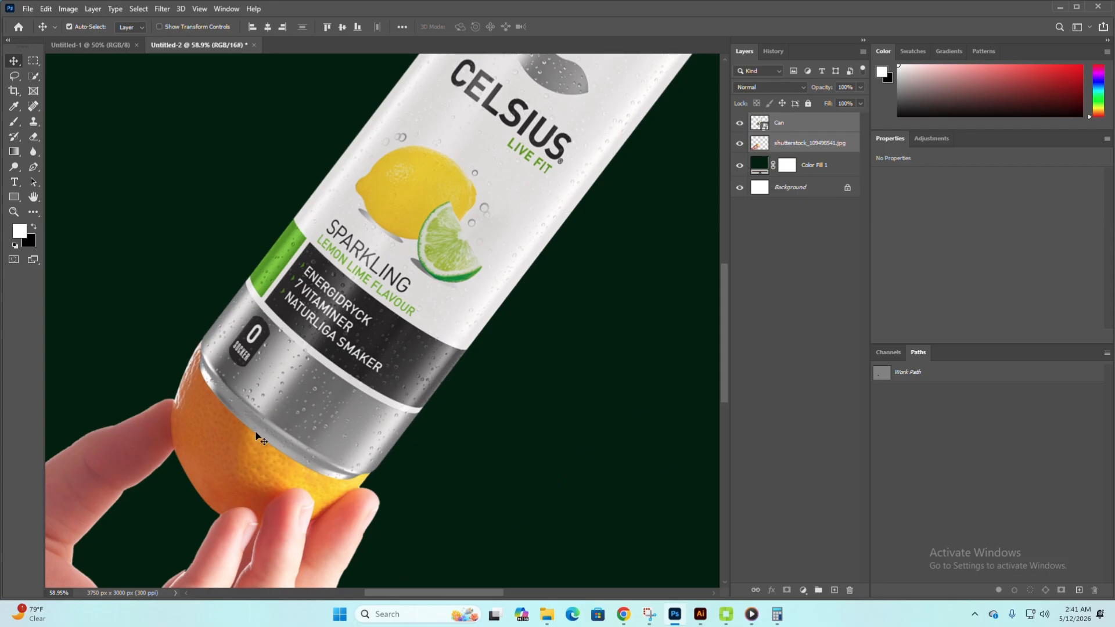
scroll(352, 439, down, 5)
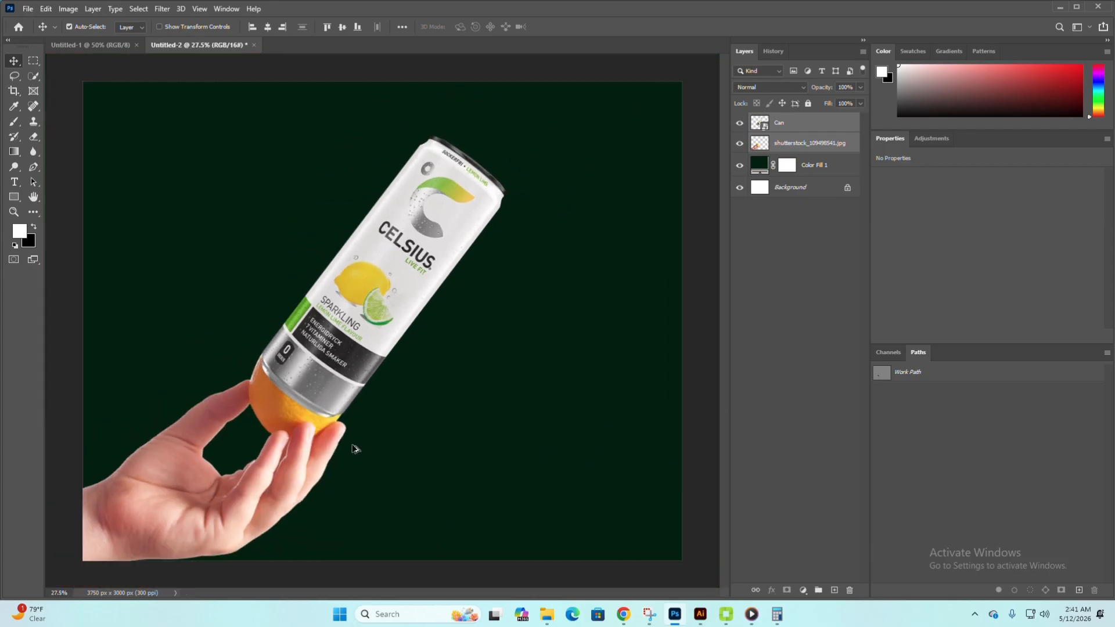
scroll(350, 447, down, 1)
click(791, 142)
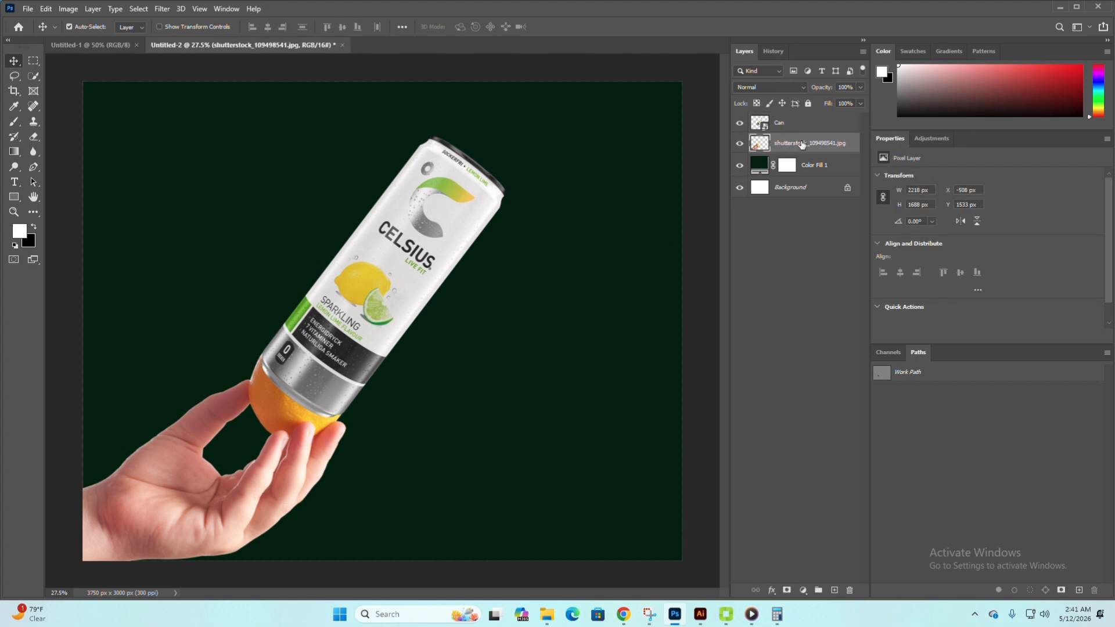
key(ctrl+j)
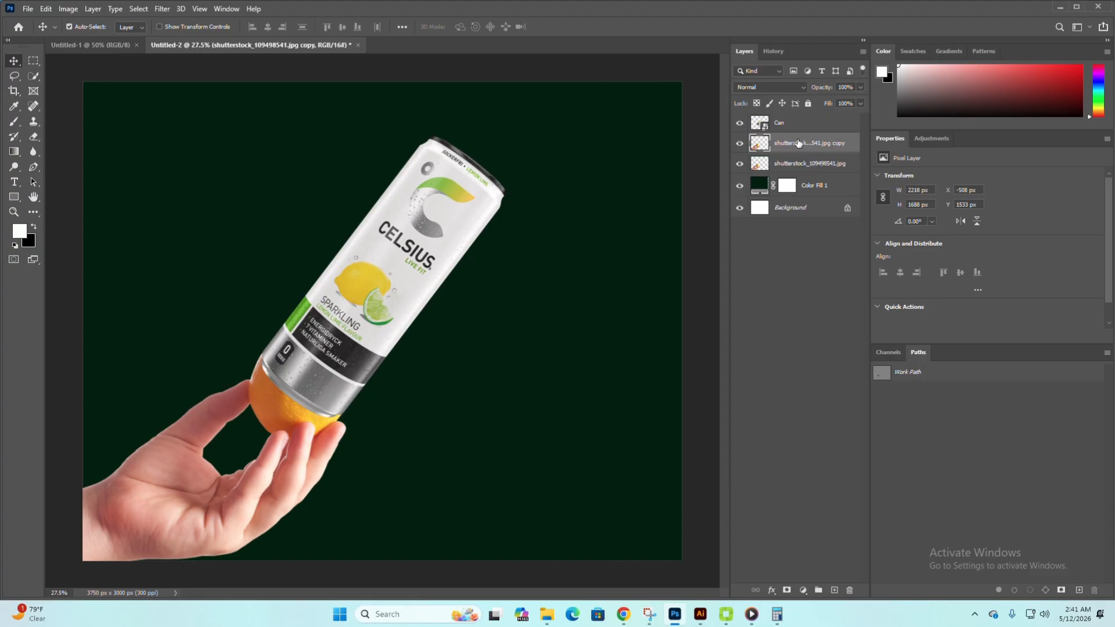
drag(798, 143, 800, 123)
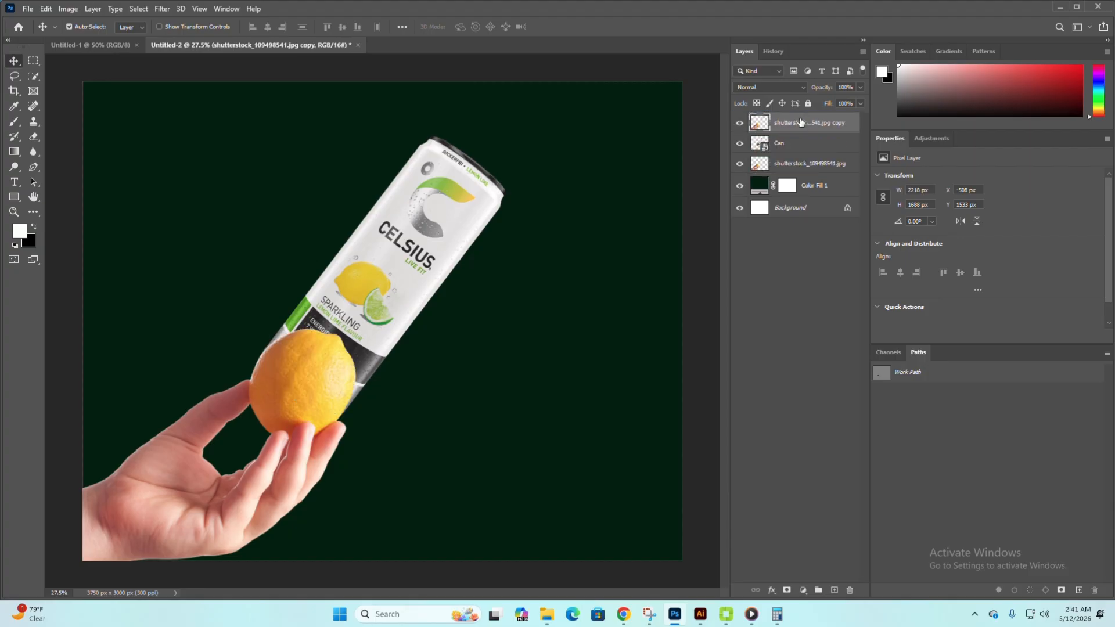
drag(305, 389, 530, 402)
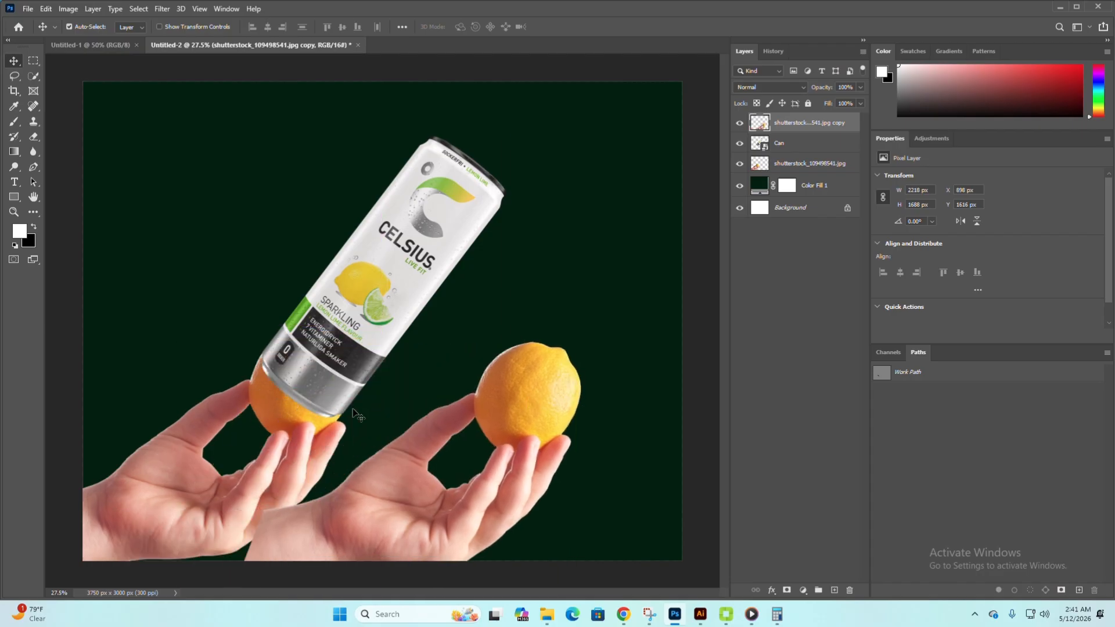
key(ctrl+z)
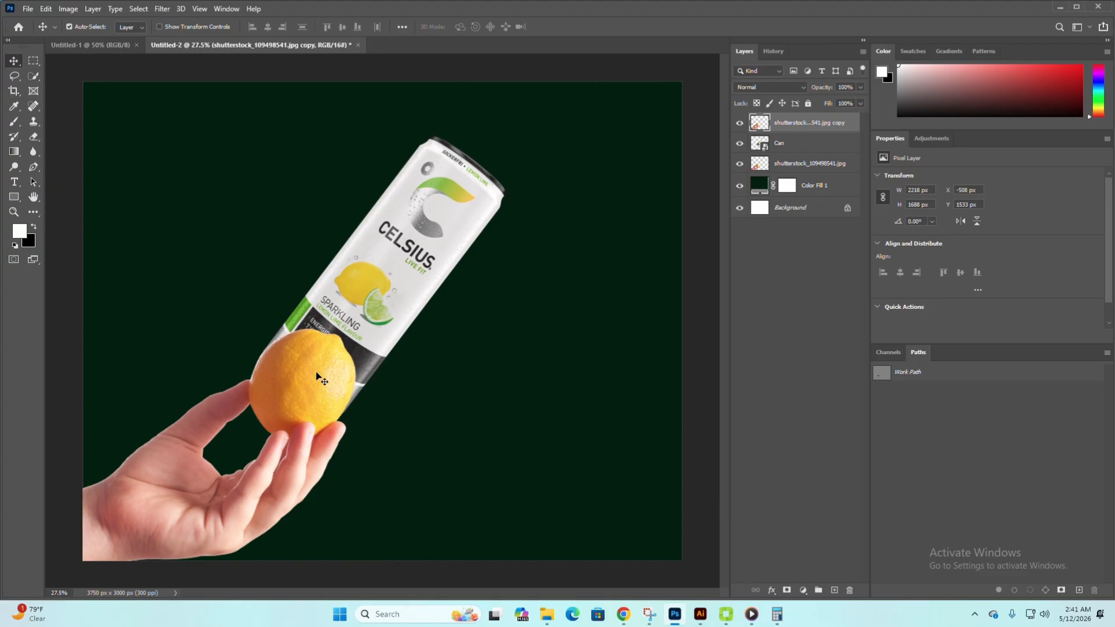
Add a black layer mask to the hand copy and paint white over the can's base with a 300 px brush to reveal the lemon
alt+click(786, 590)
scroll(263, 370, up, 2)
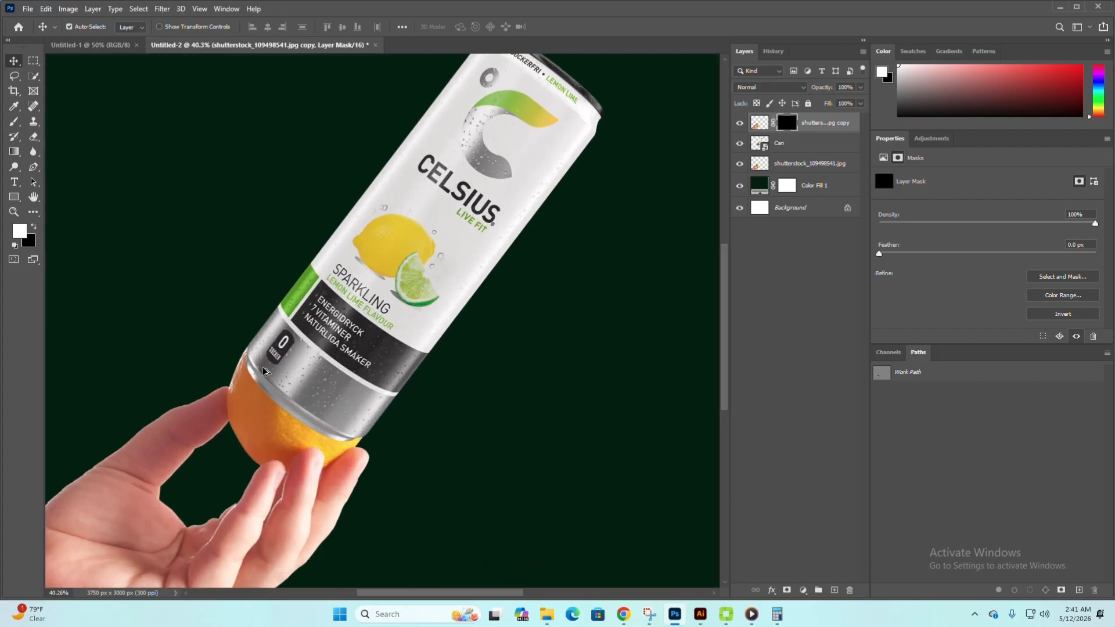
scroll(263, 371, up, 3)
key(b)
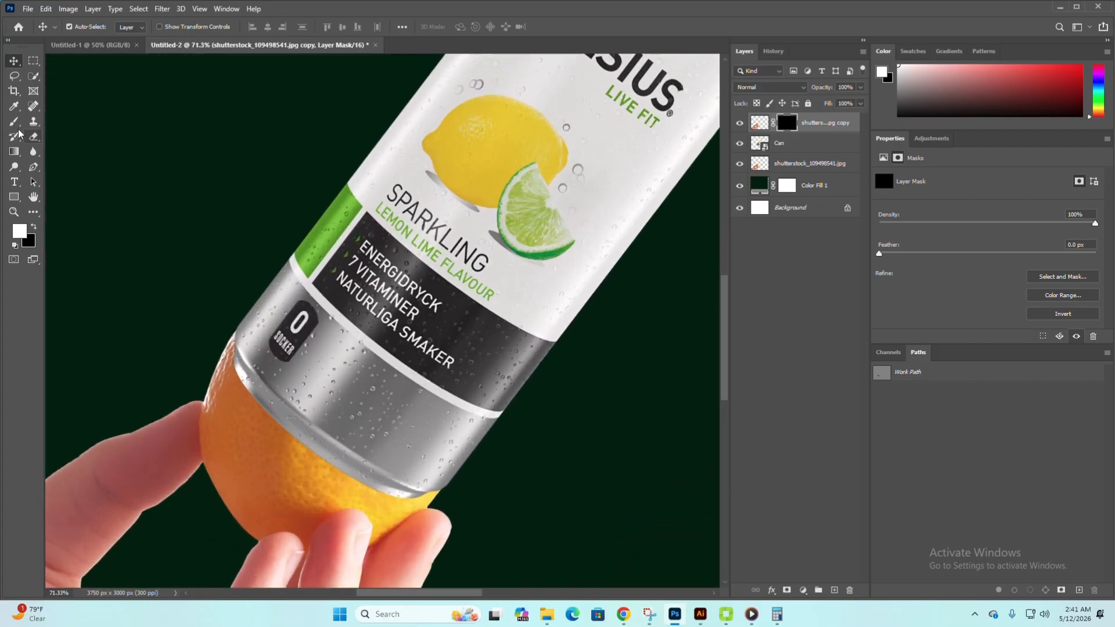
key(bracketleft)
key(bracketleft)
key(bracketleft)
key(bracketleft)
key(bracketleft)
key(bracketleft)
key(bracketleft)
key(bracketleft)
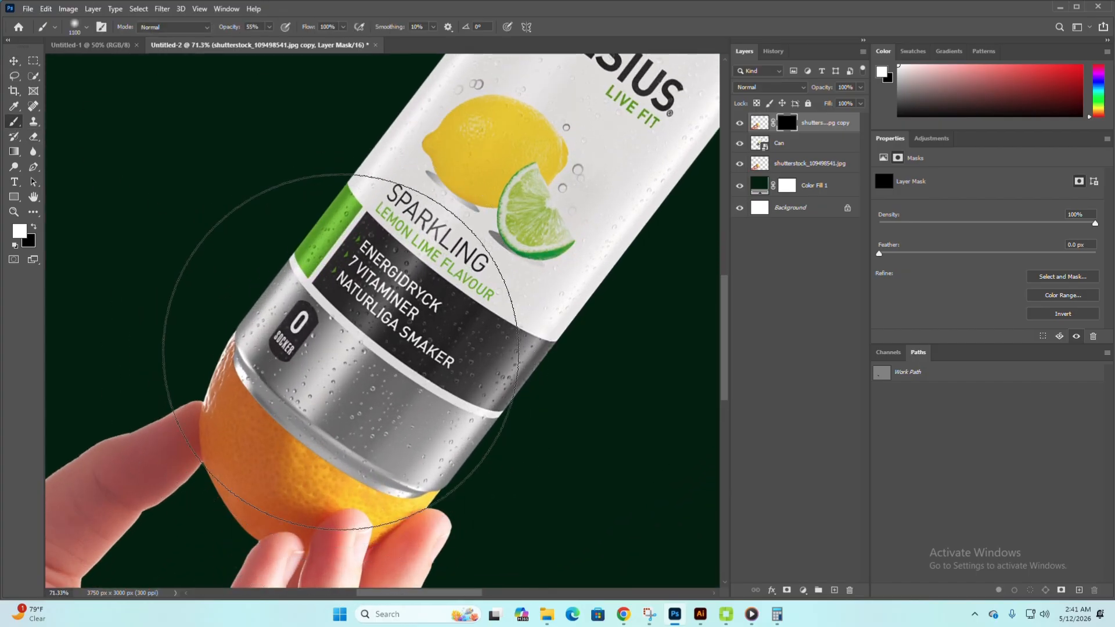
key(bracketleft)
key(bracketleft)
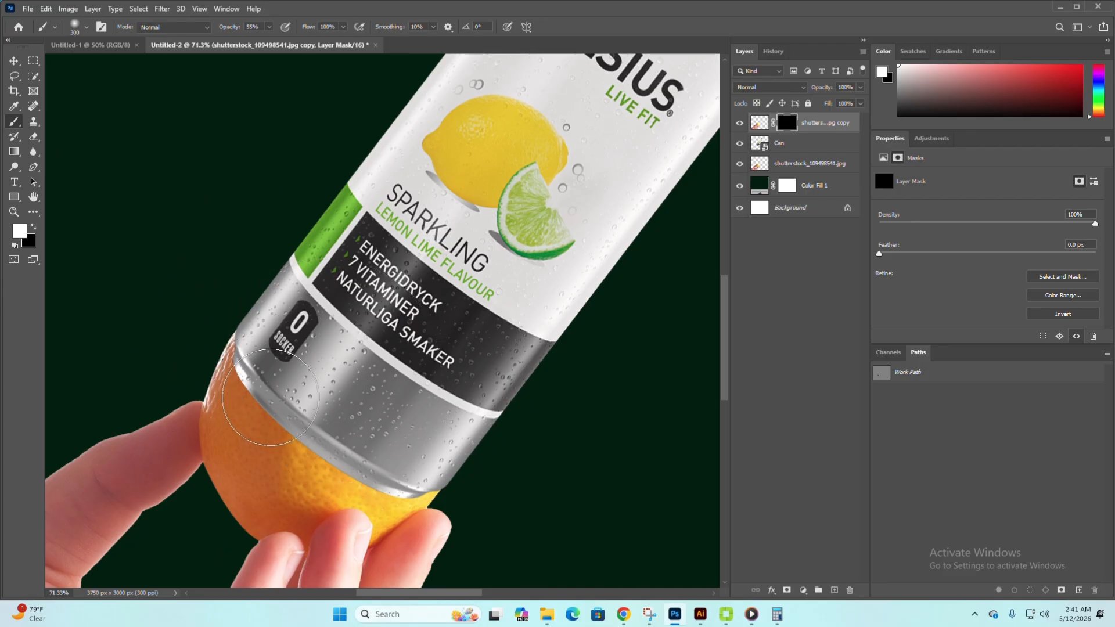
mouse_move(274, 409)
mouse_down()
mouse_move(318, 455)
mouse_move(385, 477)
mouse_move(285, 464)
mouse_move(278, 434)
mouse_move(357, 483)
mouse_move(327, 467)
mouse_move(336, 454)
mouse_move(282, 429)
mouse_move(335, 467)
mouse_move(275, 391)
mouse_move(394, 493)
mouse_move(415, 530)
mouse_up()
Refine the mask with a 100 px brush where the lemon meets the can's lower right edge and the outer fingertip
key(bracketleft)
key(bracketleft)
key(bracketleft)
key(bracketleft)
key(bracketleft)
scroll(445, 505, up, 3)
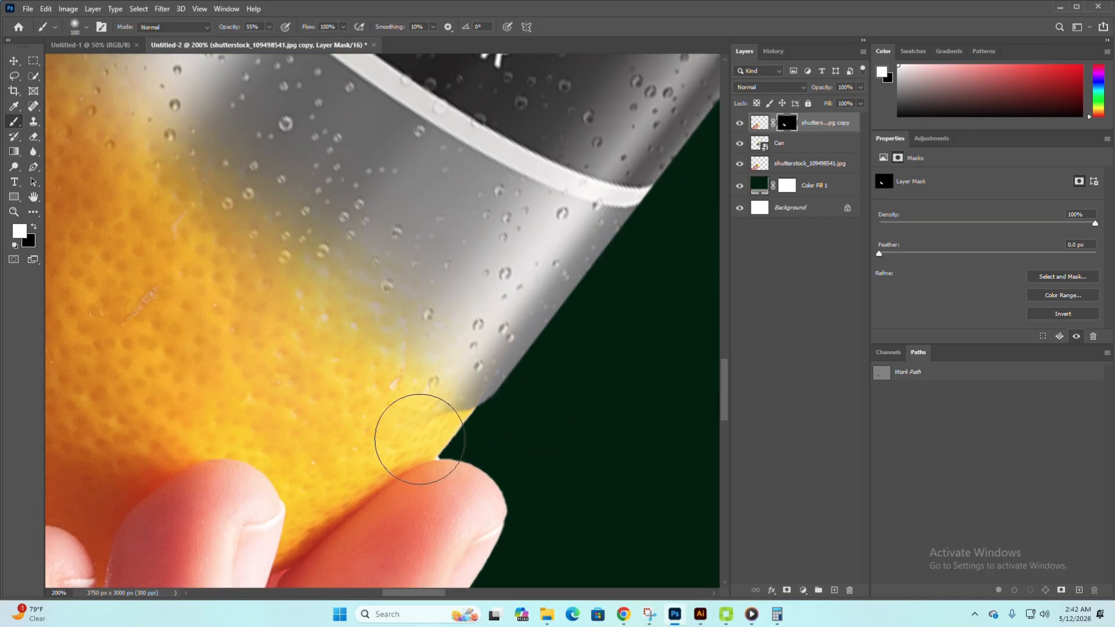
scroll(405, 438, down, 3)
scroll(296, 249, up, 1)
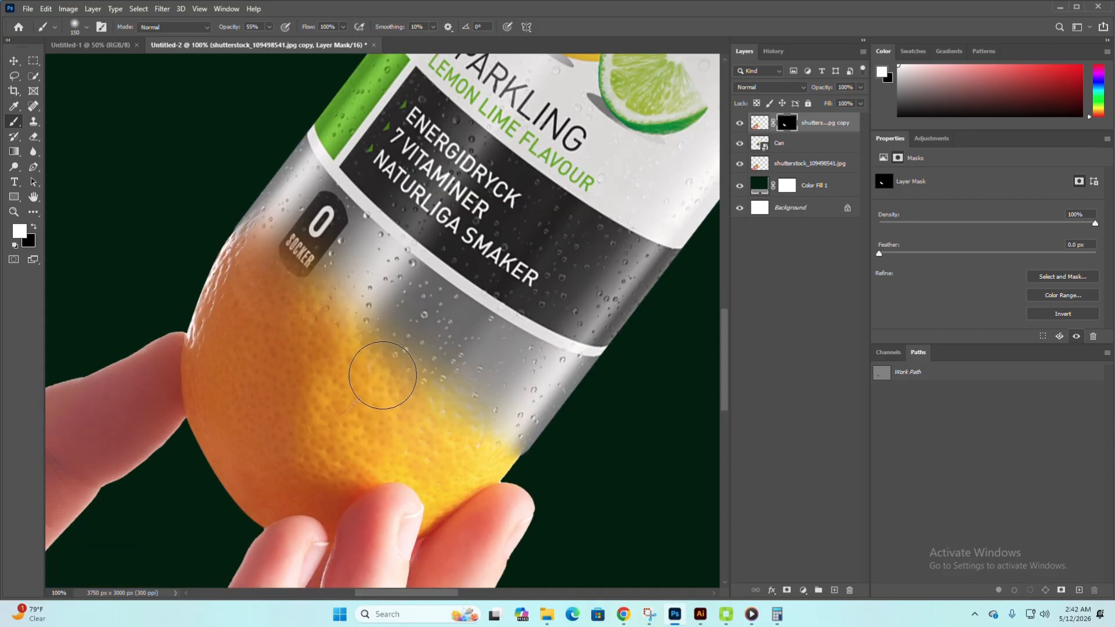
Paint the mask with a 175 px brush along the lemon-to-can transition up to the 0 SOCKER badge, softening the blend
key(bracketright)
key(bracketright)
key(bracketright)
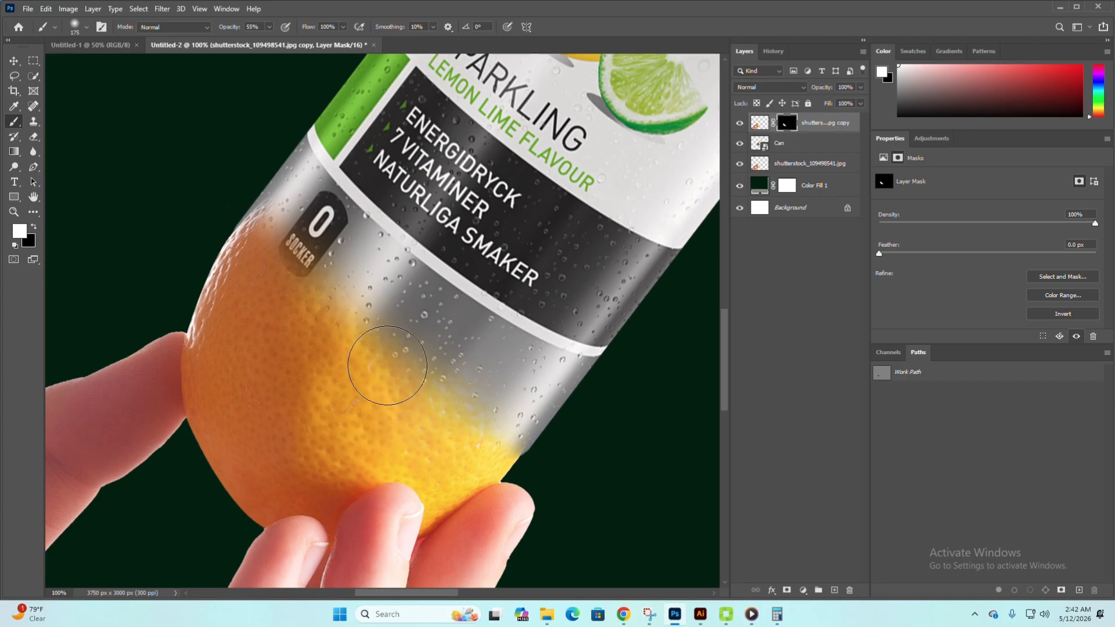
mouse_move(407, 366)
mouse_down()
mouse_move(403, 311)
mouse_move(309, 290)
mouse_move(328, 324)
mouse_move(387, 375)
mouse_move(429, 377)
mouse_move(469, 432)
mouse_move(485, 398)
mouse_move(444, 351)
mouse_move(442, 404)
mouse_move(466, 409)
mouse_move(399, 374)
mouse_move(339, 295)
mouse_move(349, 273)
mouse_move(299, 236)
mouse_up()
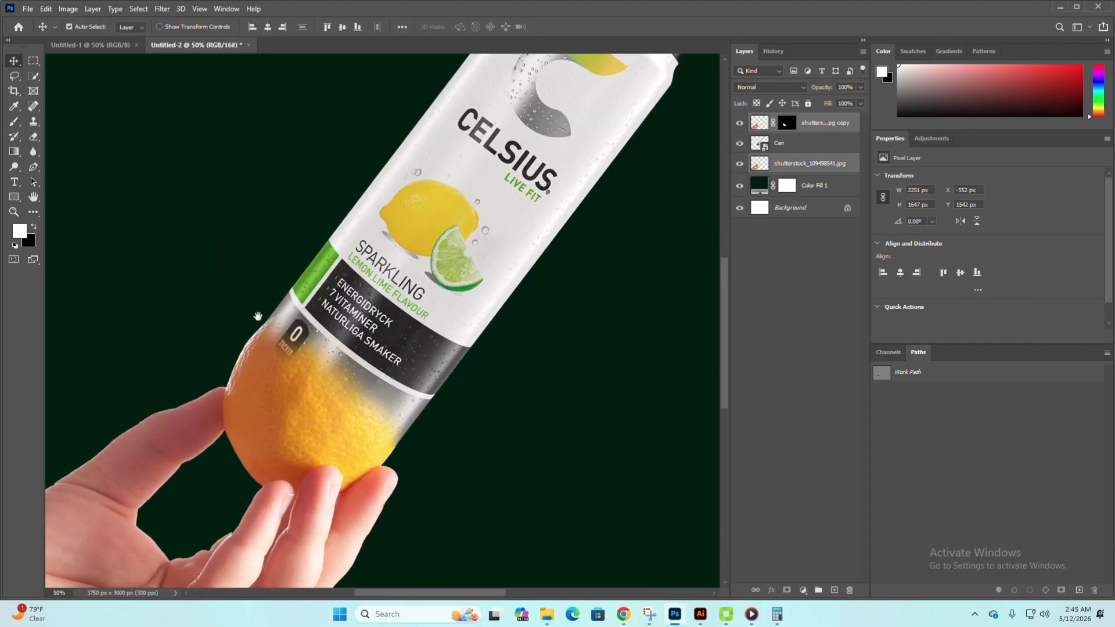
drag(256, 316, 326, 316)
scroll(419, 314, up, 1)
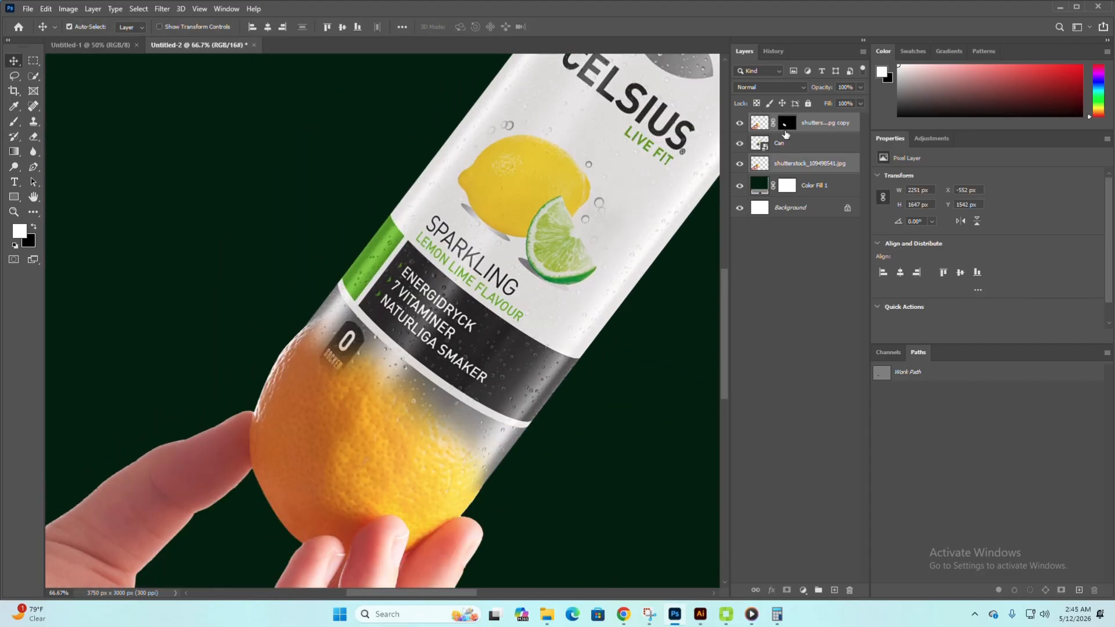
Compare the lemon-to-can blend with and without the masked hand copy
click(741, 125)
click(741, 125)
click(742, 125)
scroll(429, 353, down, 1)
scroll(431, 375, up, 1)
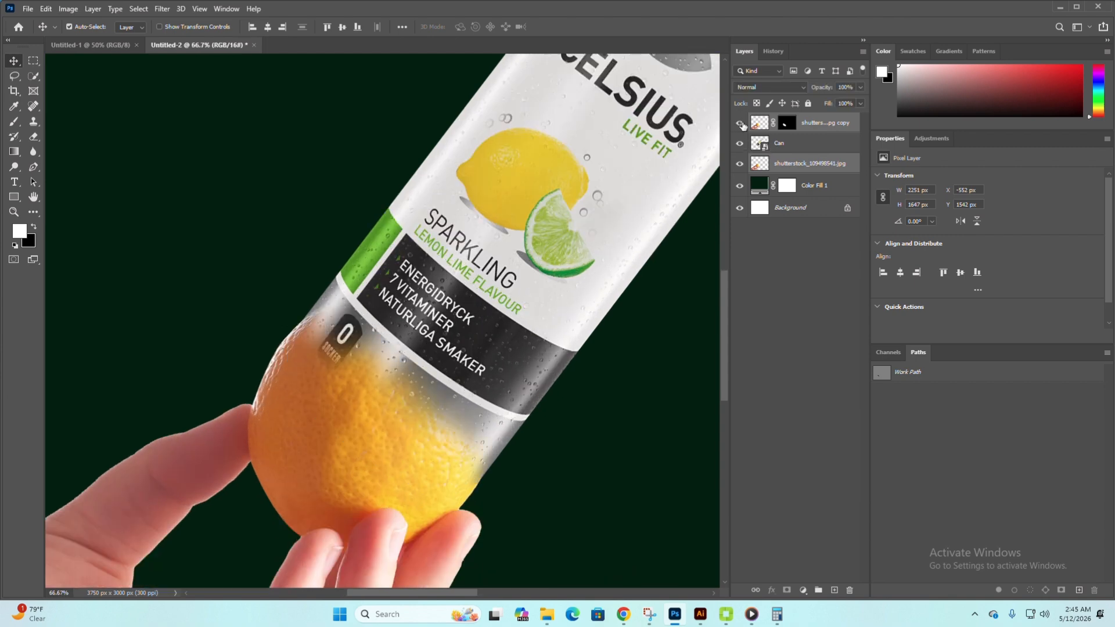
click(741, 125)
click(742, 125)
scroll(435, 409, down, 3)
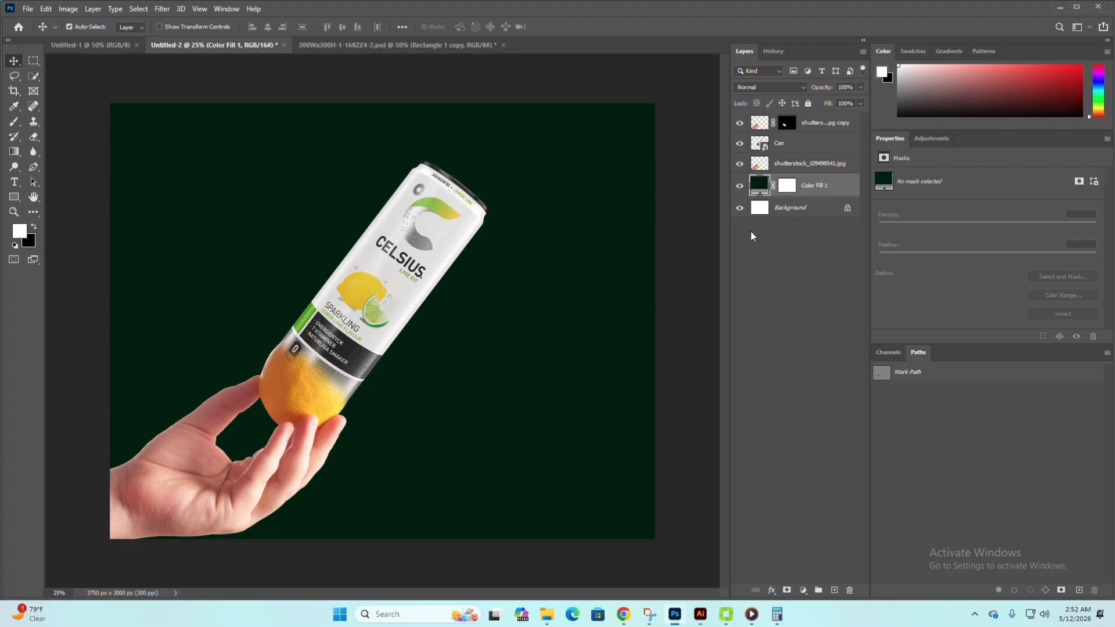
Duplicate the dark green color fill layer and recolor the copy bright lime green
drag(809, 191, 837, 588)
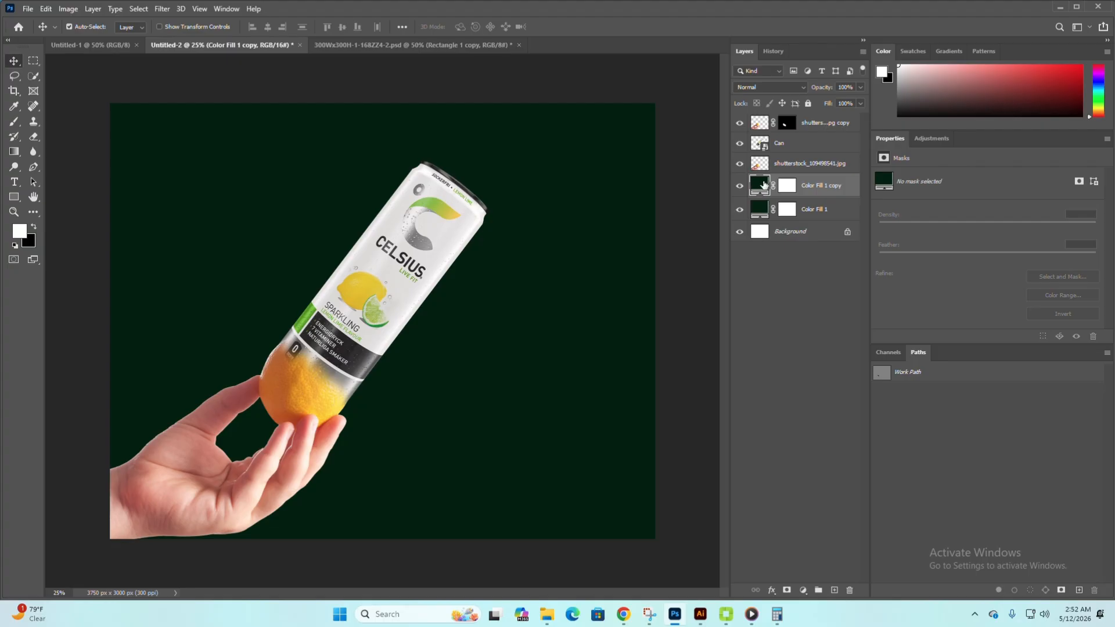
double_click(761, 185)
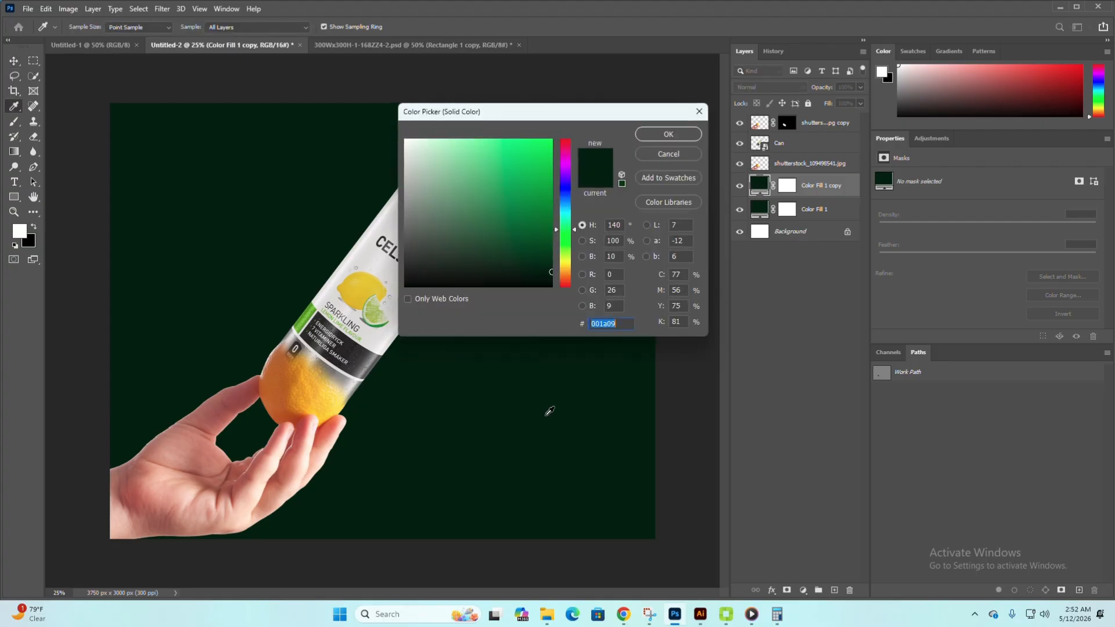
mouse_move(569, 256)
mouse_down()
mouse_move(569, 268)
mouse_move(568, 256)
mouse_up()
click(552, 145)
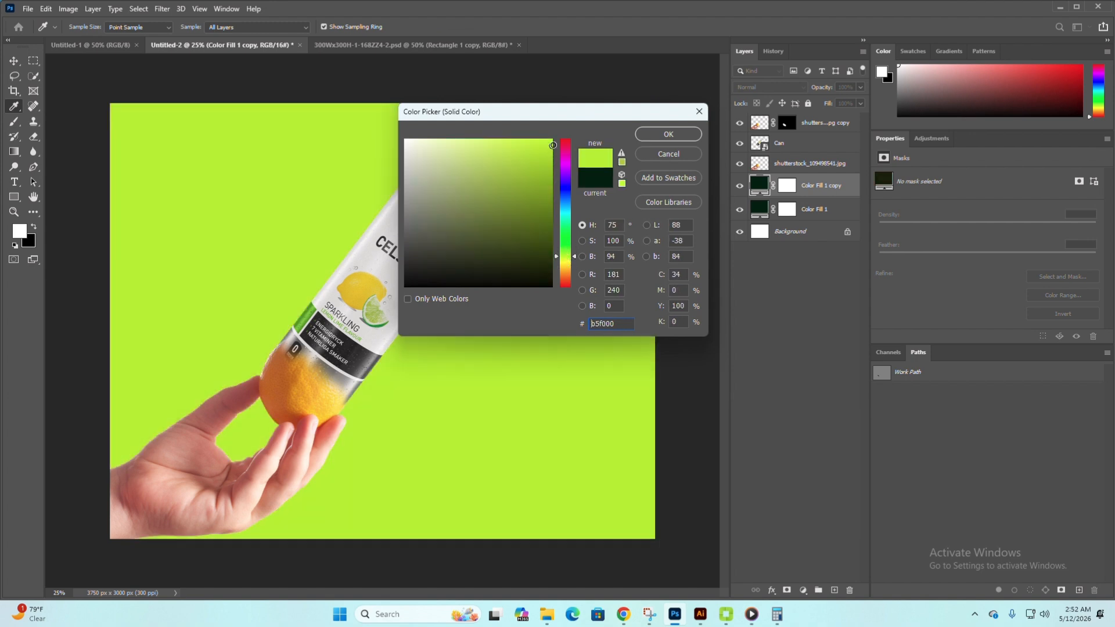
click(668, 134)
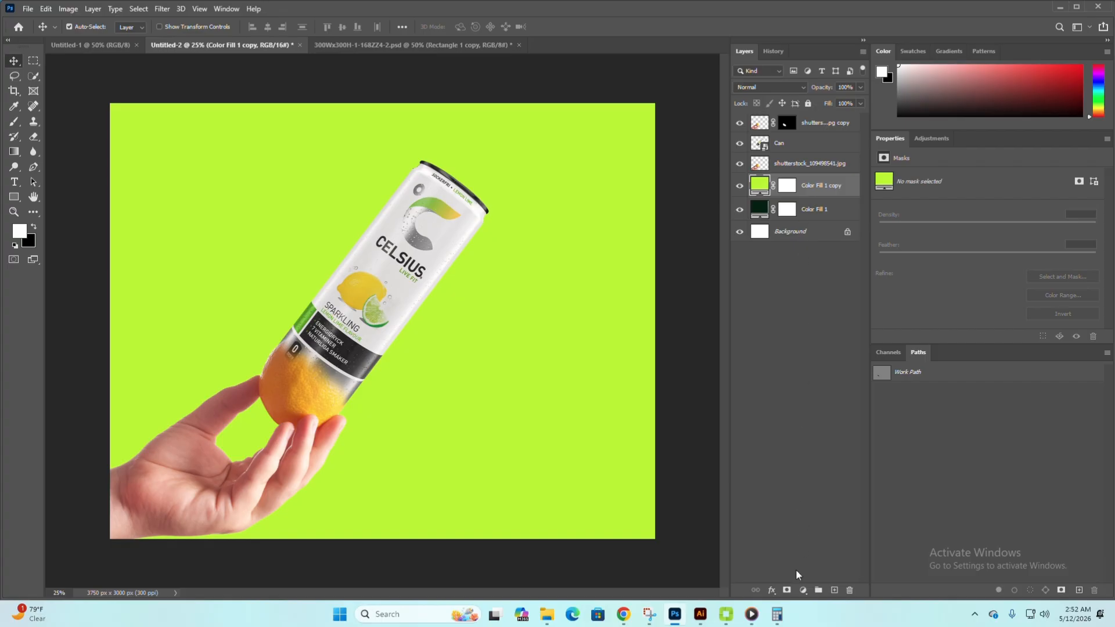
Add masks to the lime fill copy, convert it to an empty pixel layer and paint a white glow behind the can with a soft 1700 px brush
click(787, 592)
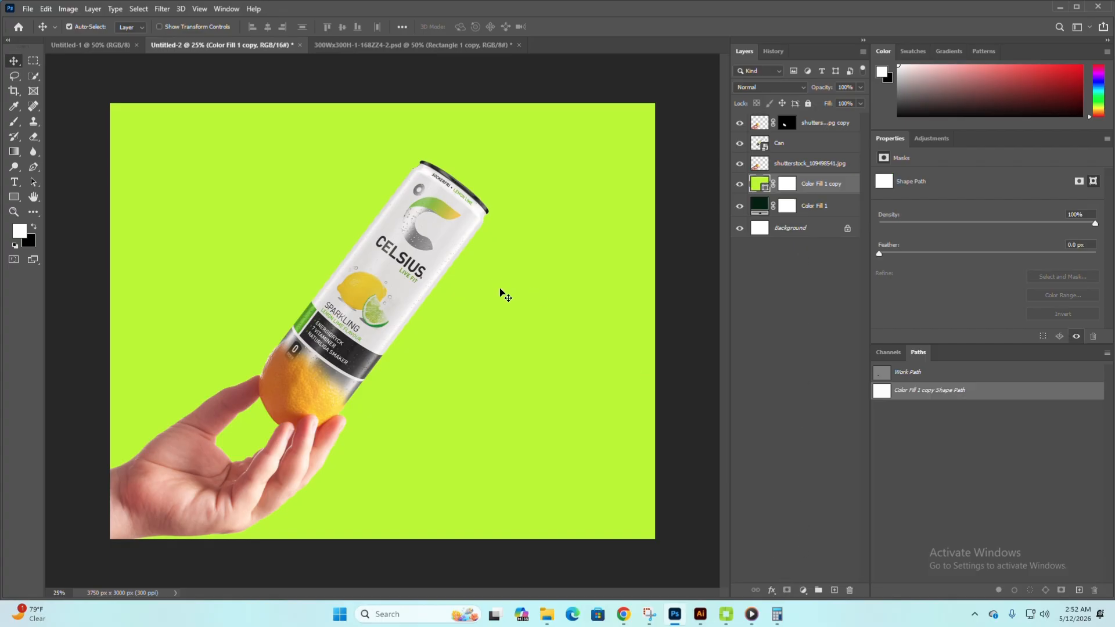
click(789, 591)
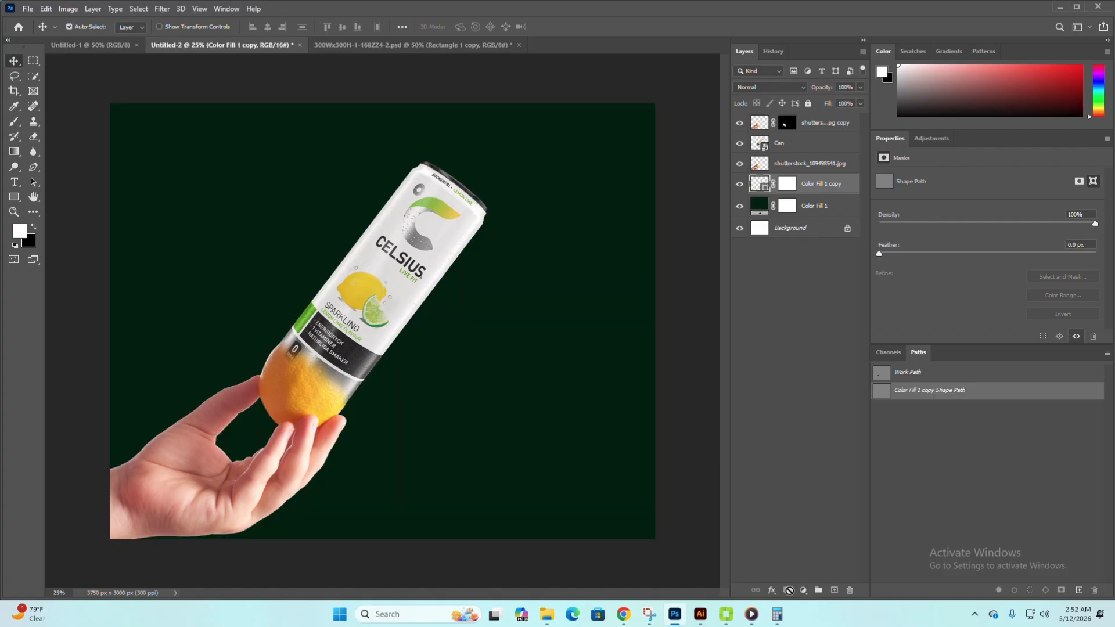
drag(14, 122, 71, 123)
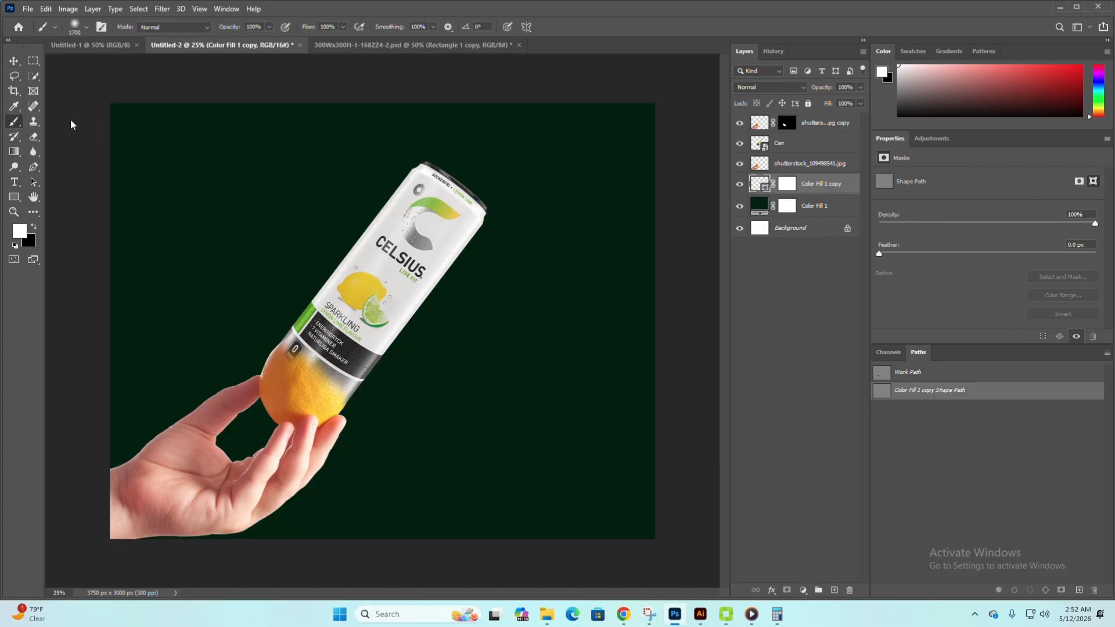
click(475, 334)
click(519, 236)
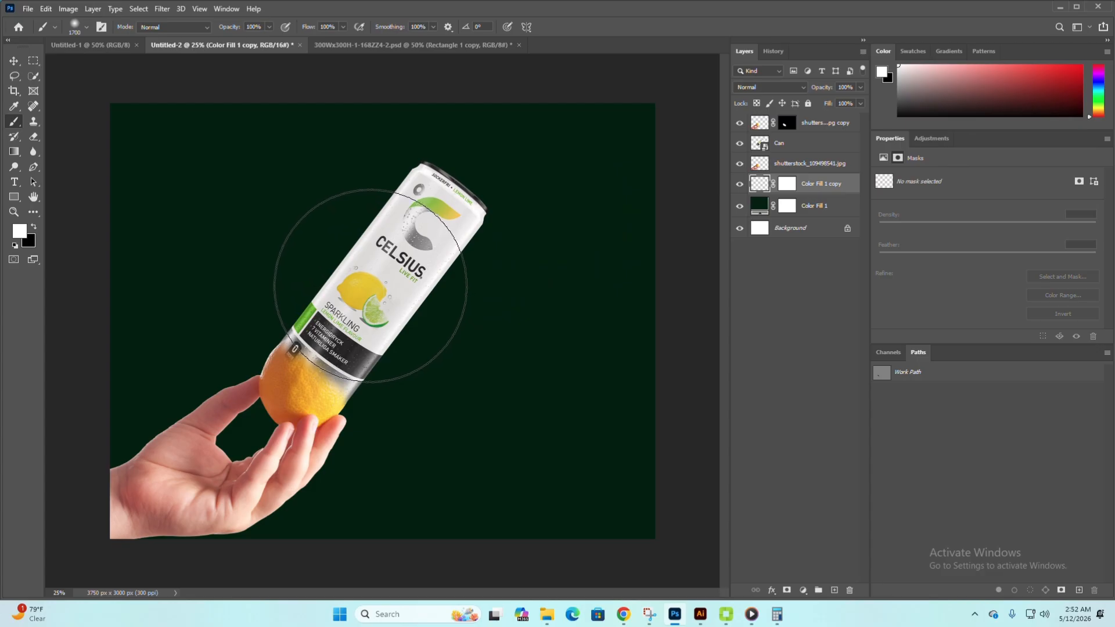
click(371, 285)
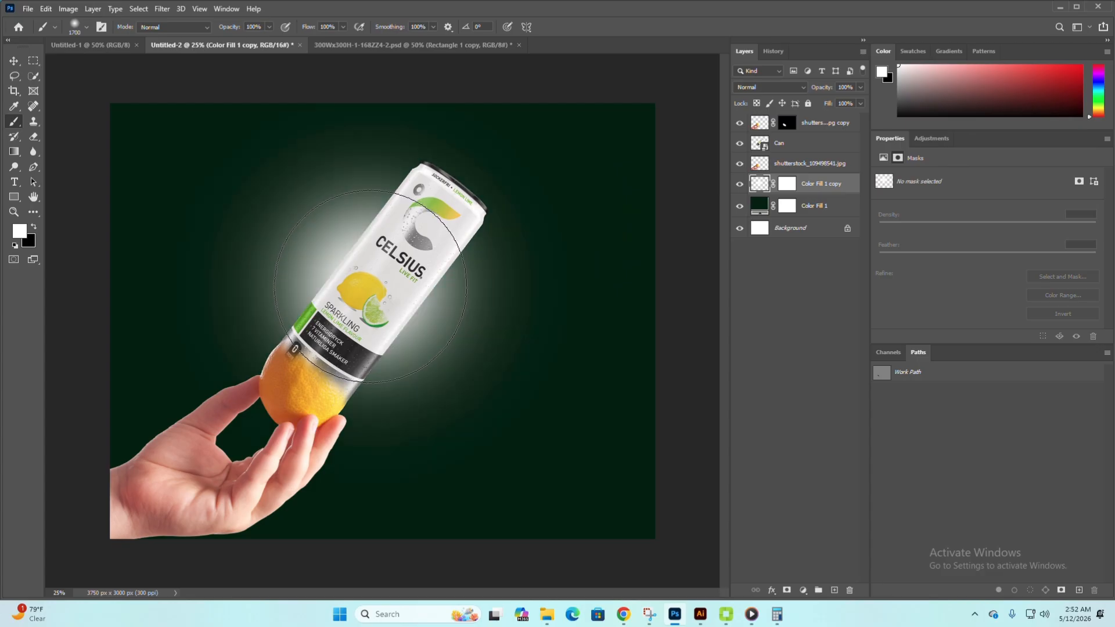
scroll(371, 288, up, 1)
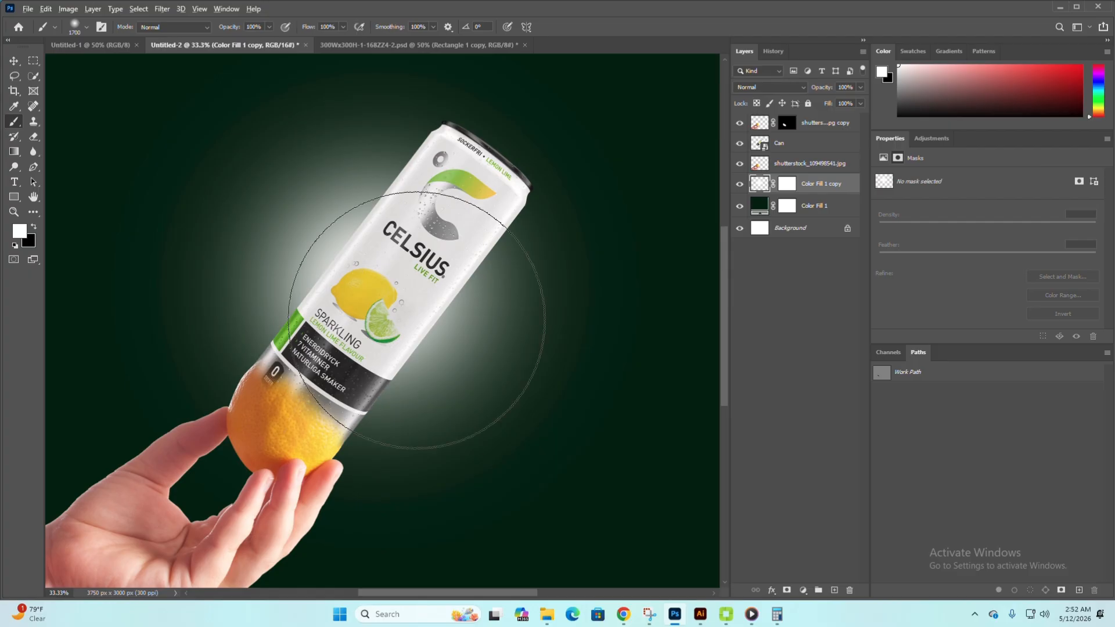
scroll(418, 320, down, 1)
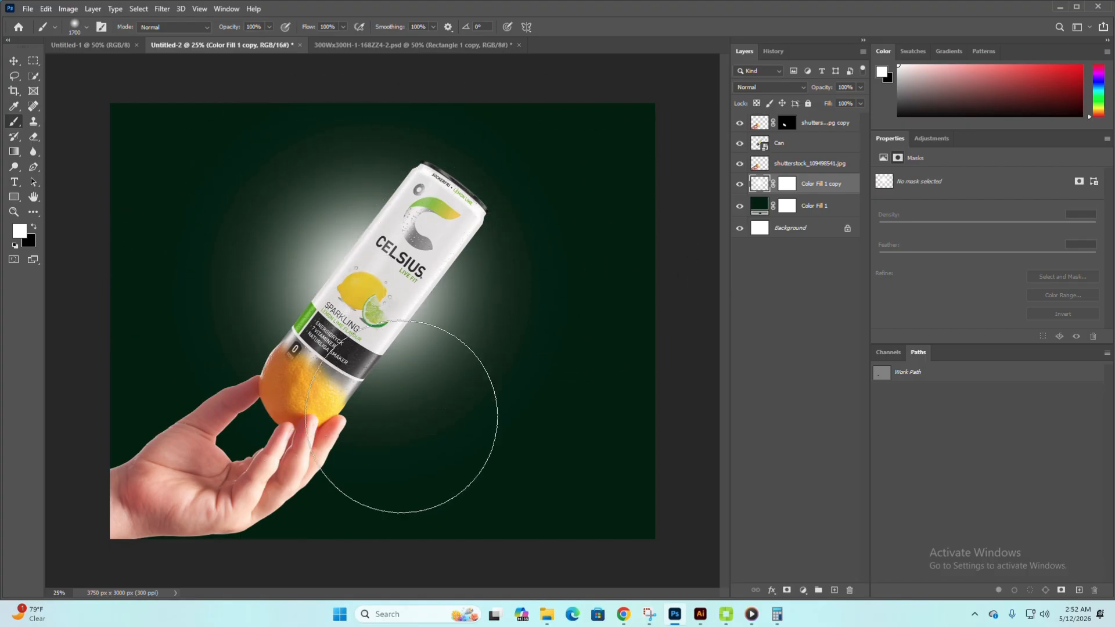
click(529, 446)
click(600, 185)
click(163, 178)
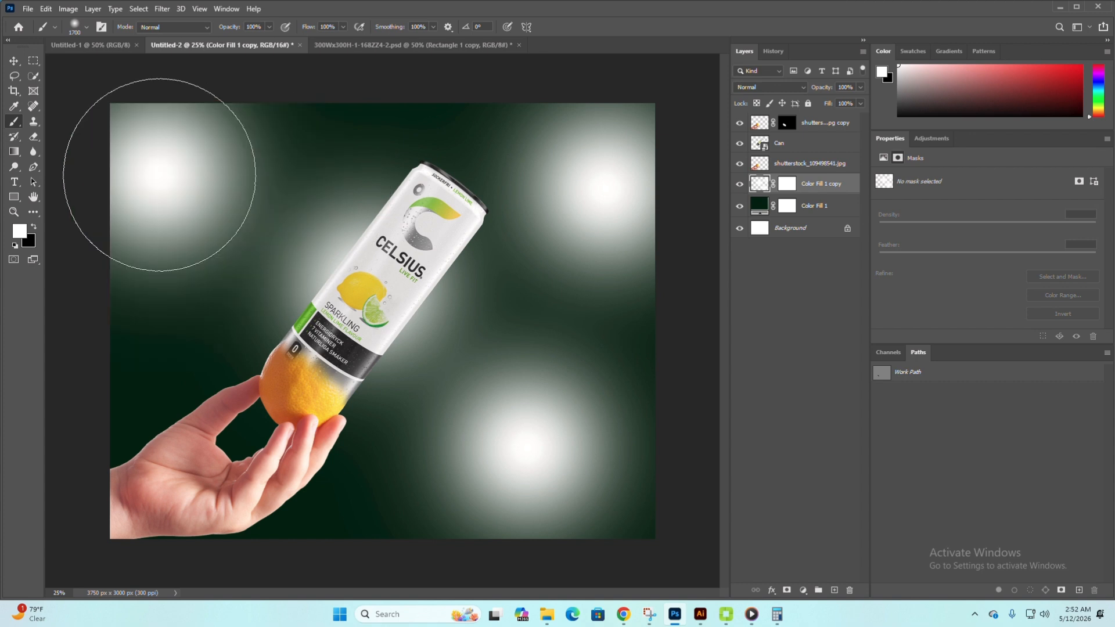
key(ctrl+z)
key(ctrl+z)
key(ctrl+z)
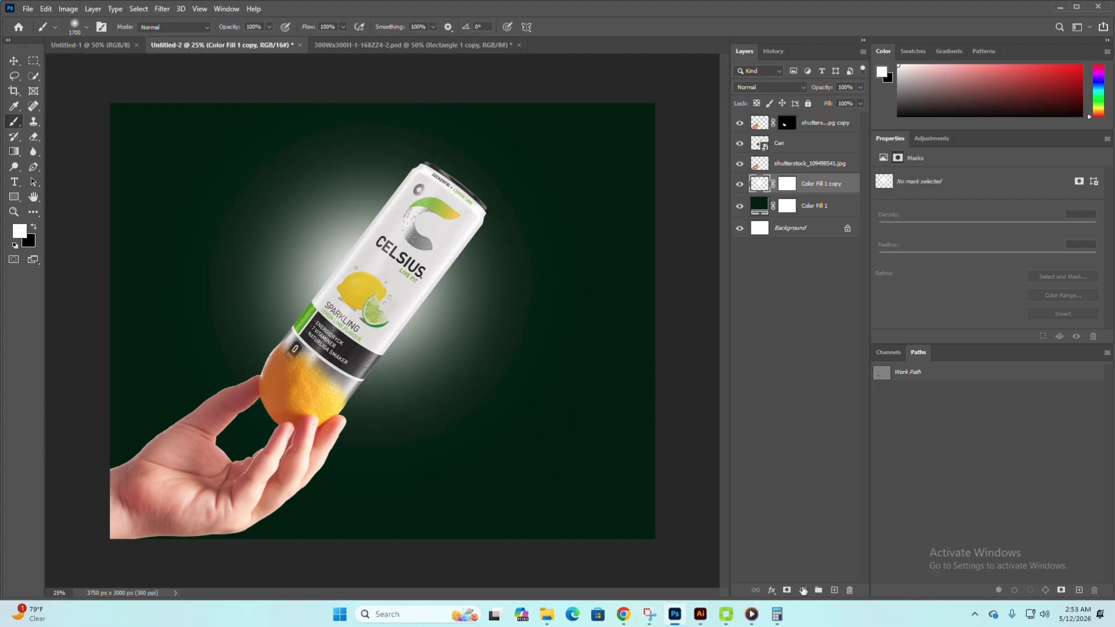
Apply a yellow-lime Color Overlay with a hue of 65° to the painted glow layer
click(754, 188)
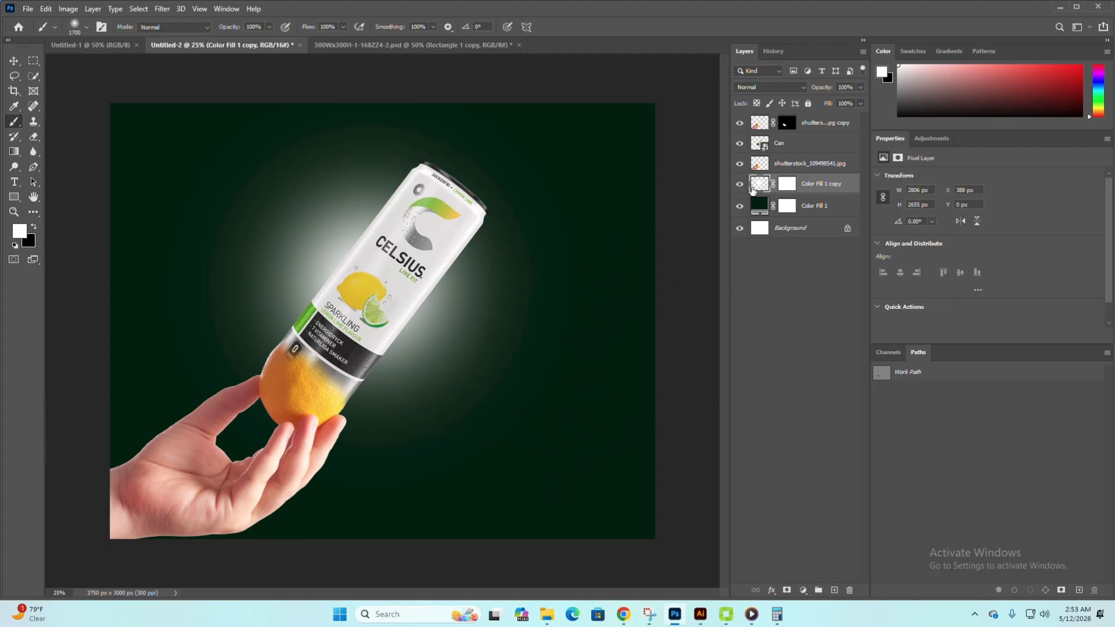
click(772, 590)
click(796, 542)
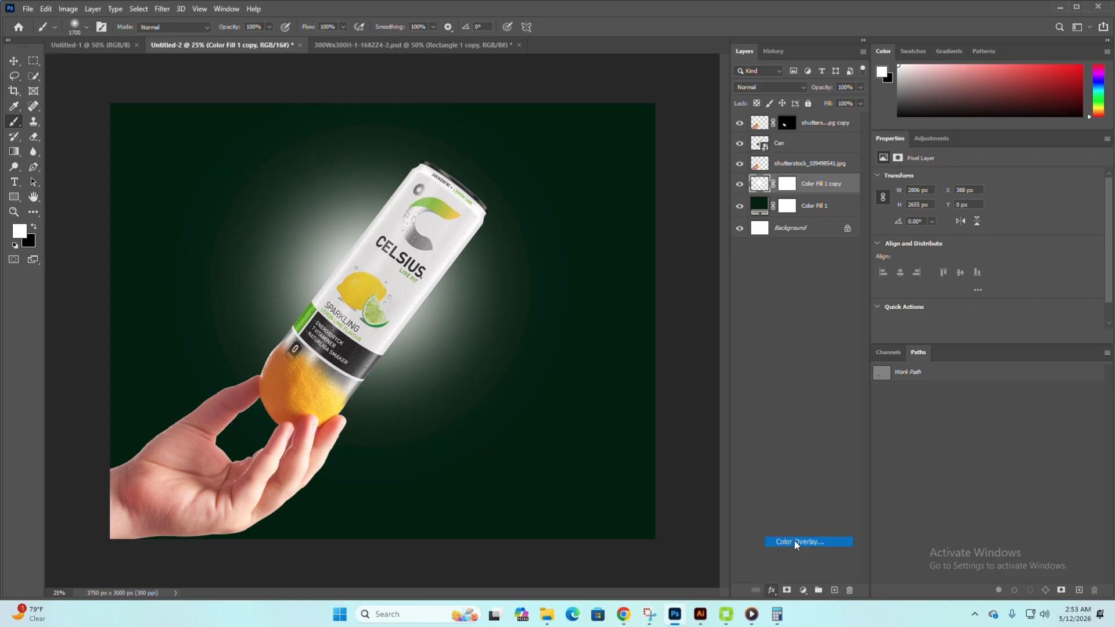
drag(607, 106, 790, 205)
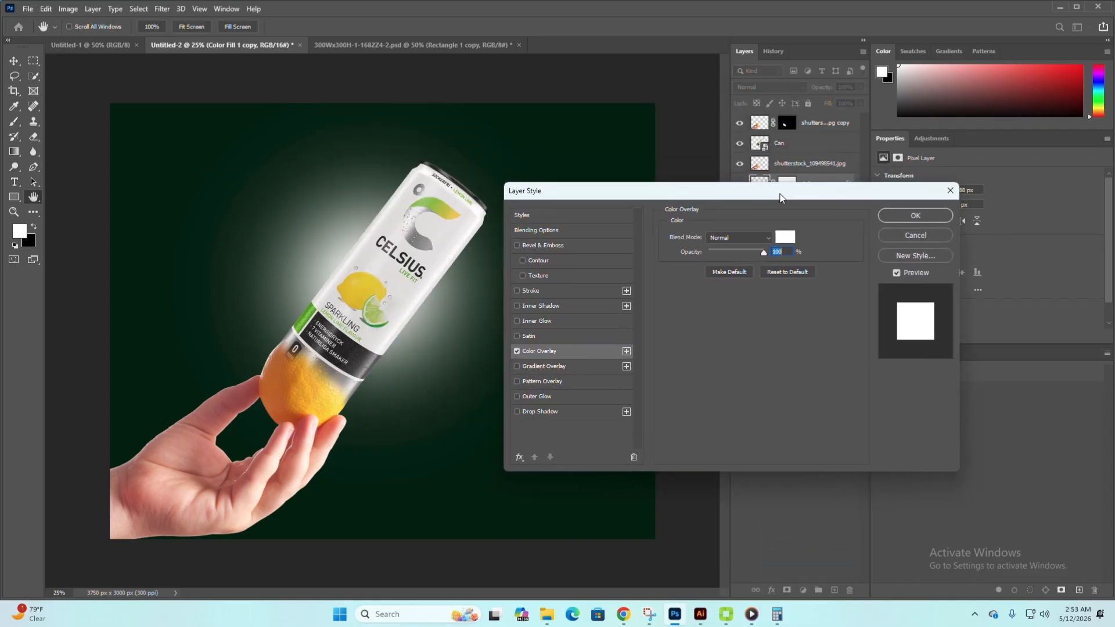
click(795, 240)
click(567, 265)
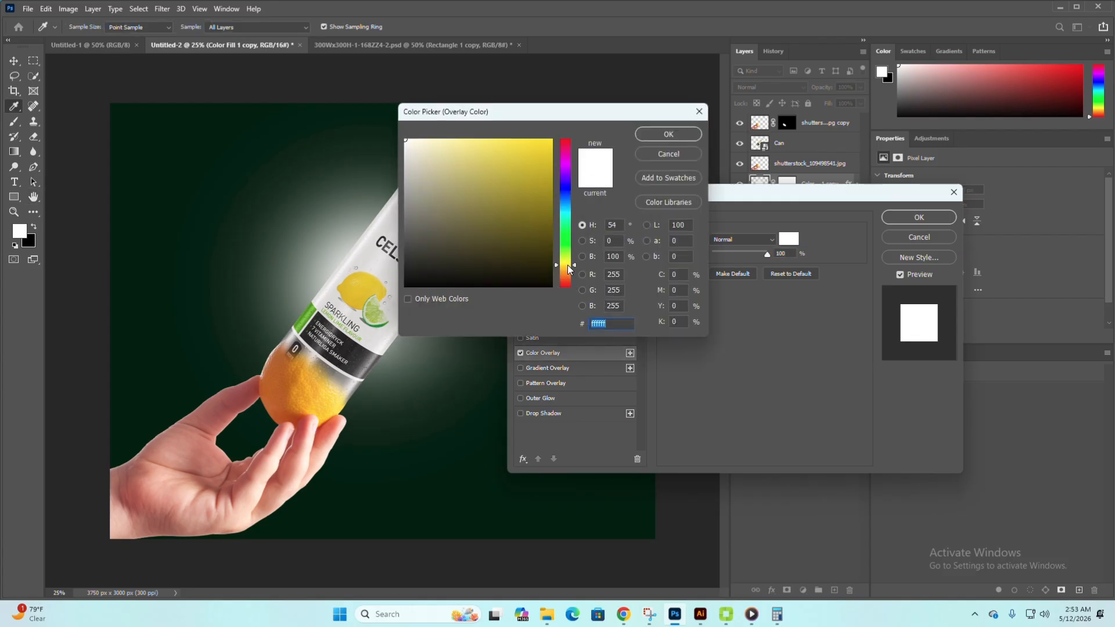
drag(545, 193, 550, 139)
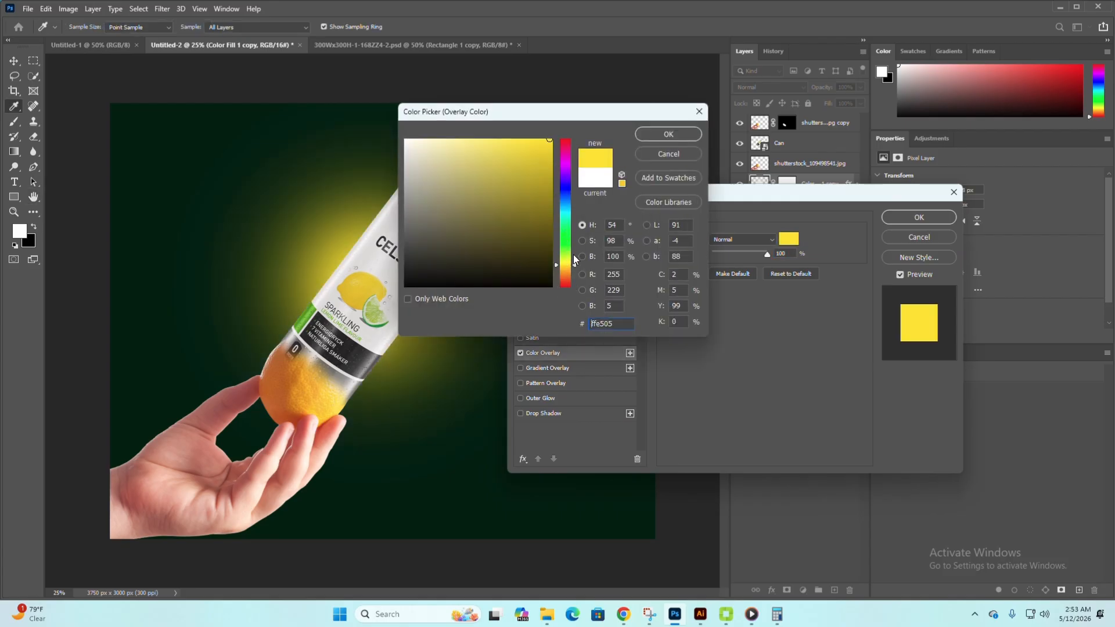
drag(575, 266, 576, 261)
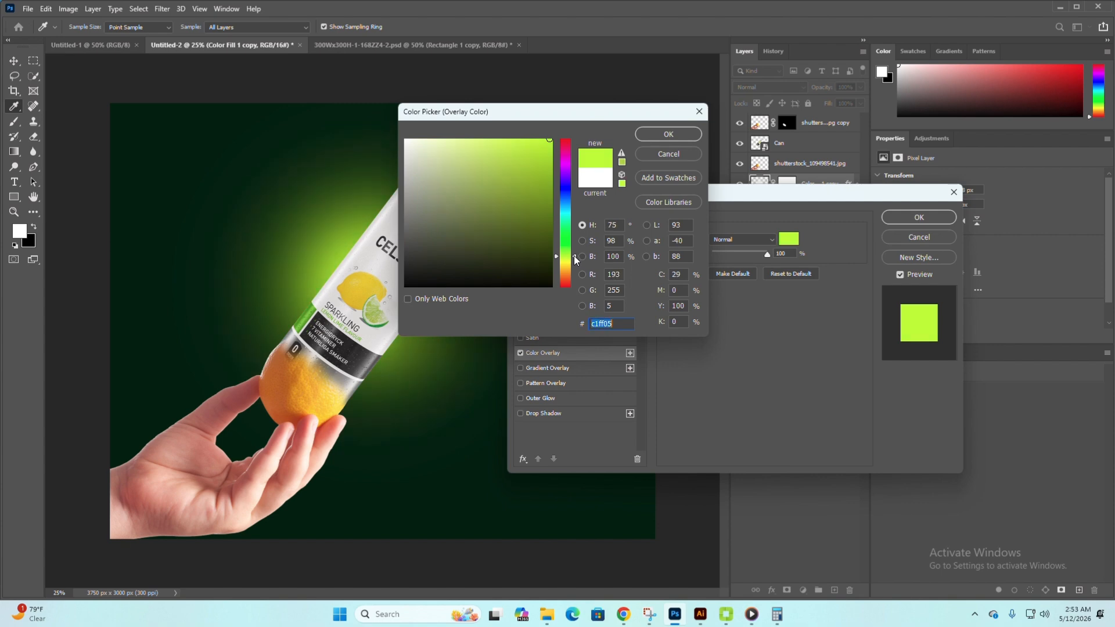
click(659, 137)
click(946, 217)
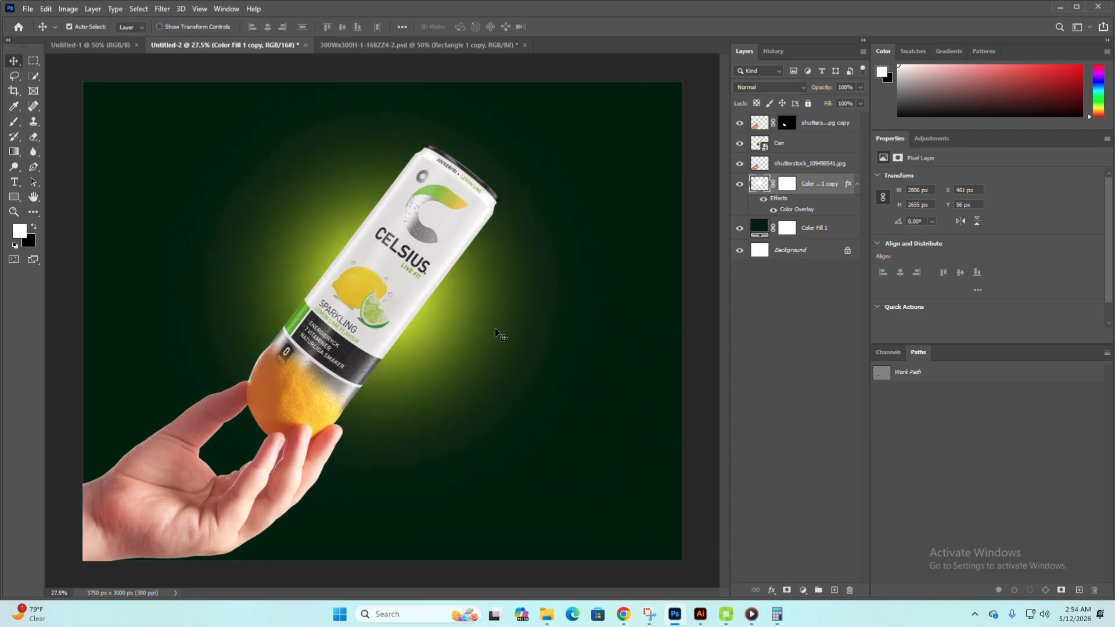
Check the can with and without the yellow-lime glow, and scale the glow up to about 104%
click(738, 185)
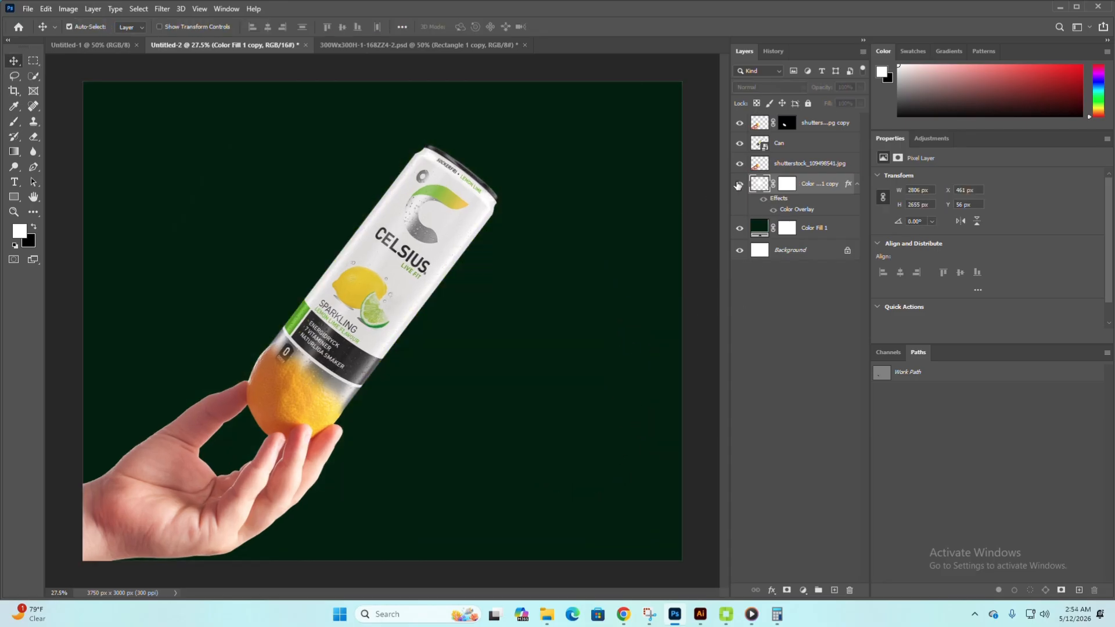
click(739, 185)
key(ctrl+minus)
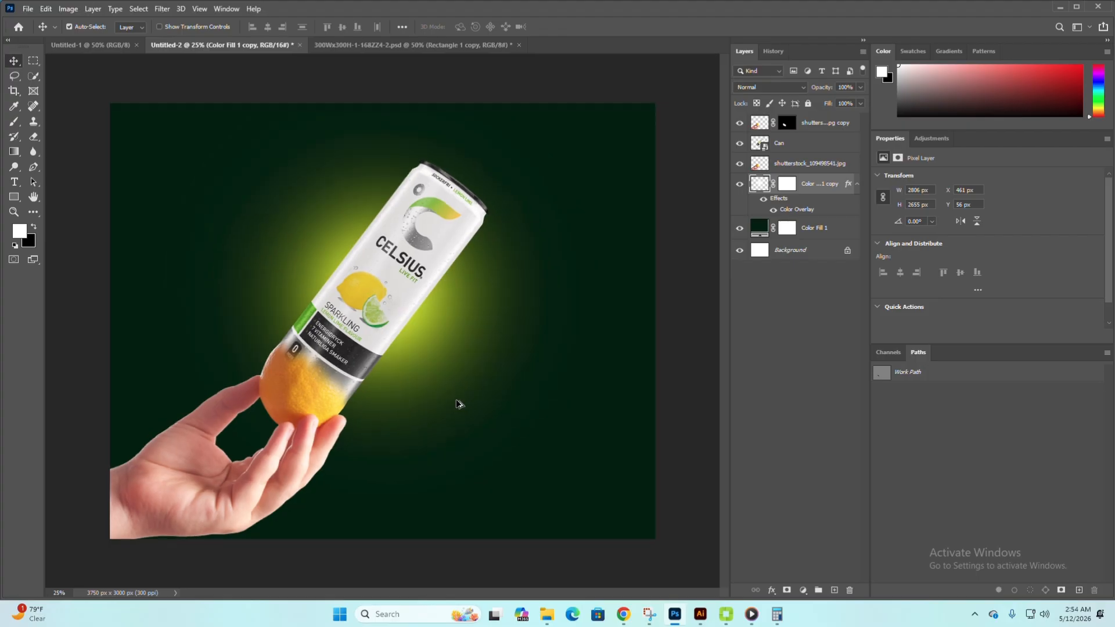
key(ctrl+t)
mouse_move(594, 303)
mouse_down()
mouse_move(614, 295)
mouse_move(595, 306)
mouse_up()
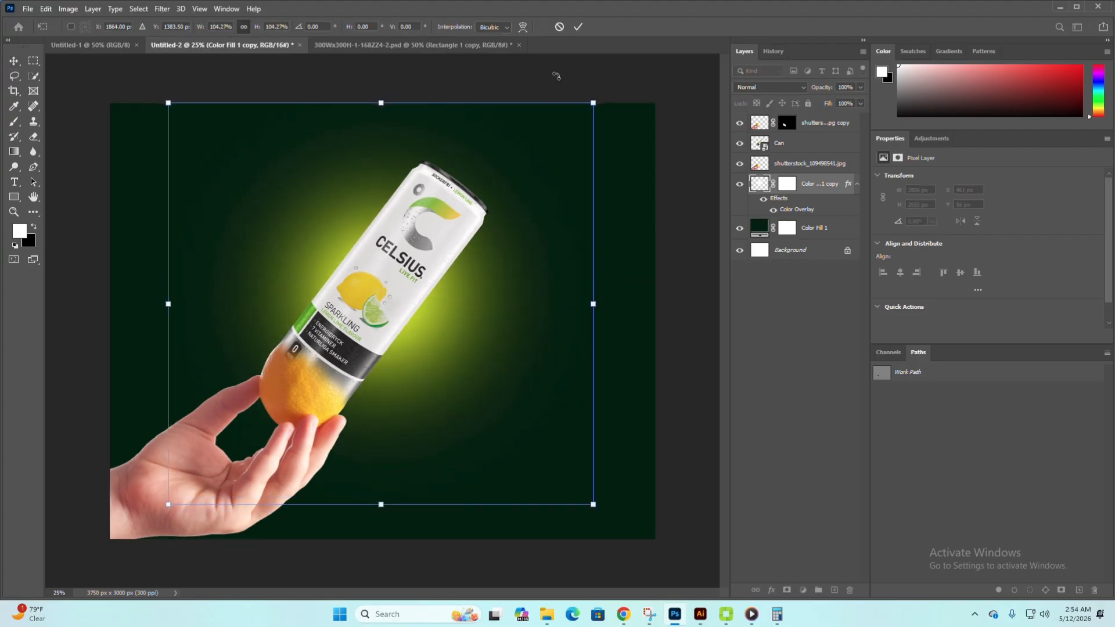
click(14, 61)
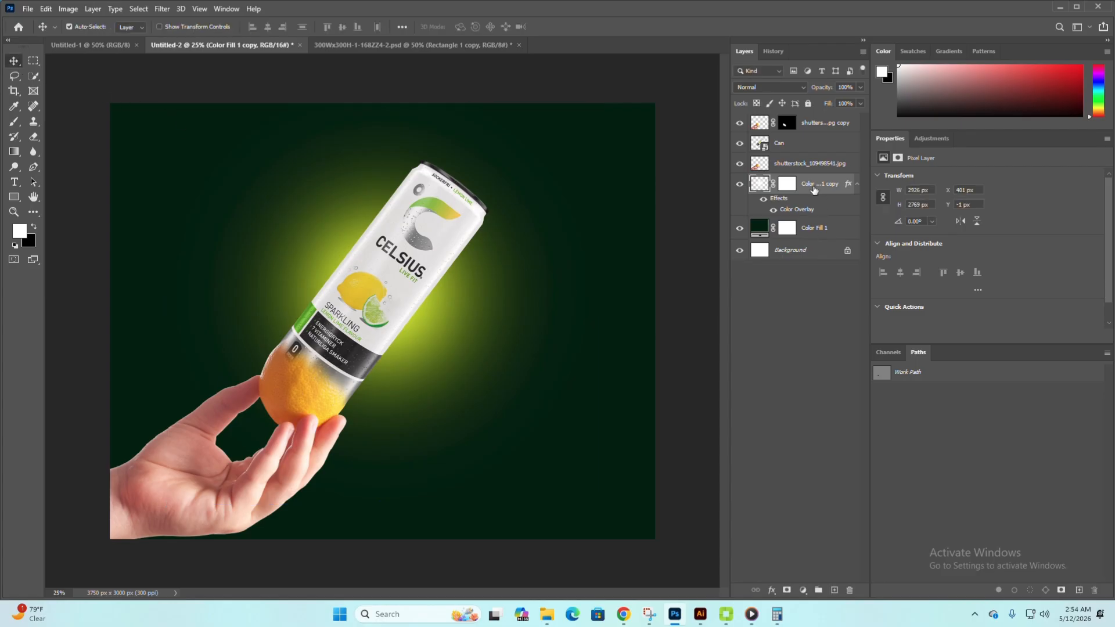
Duplicate the glow layer and change the copy's Color Overlay to white (ffffff)
key(ctrl+j)
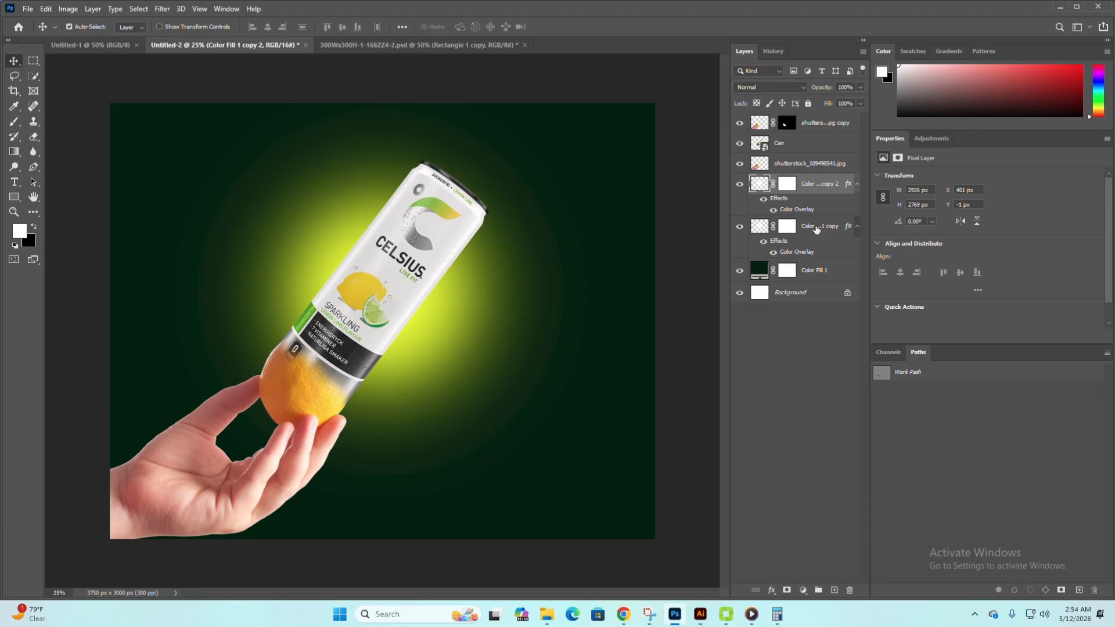
double_click(786, 211)
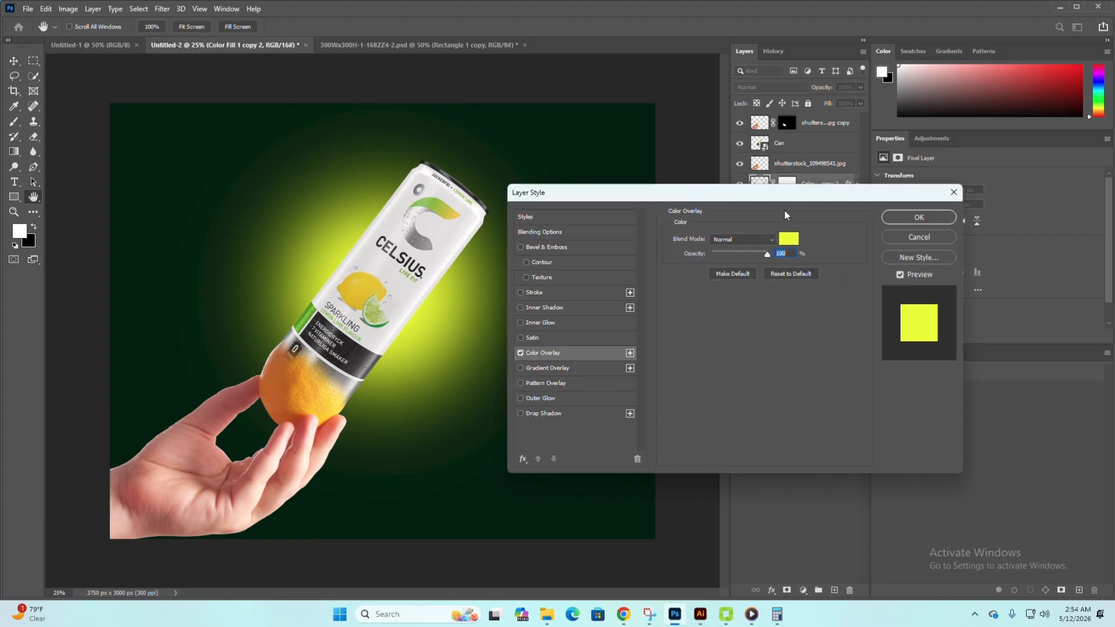
click(784, 243)
drag(426, 186, 408, 135)
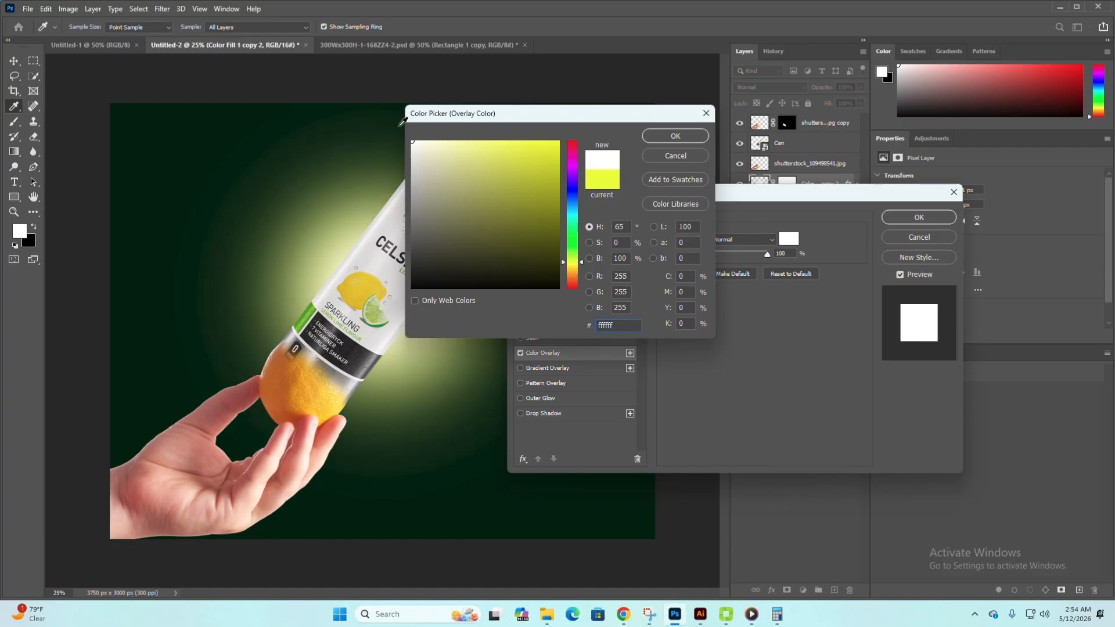
click(674, 136)
click(919, 217)
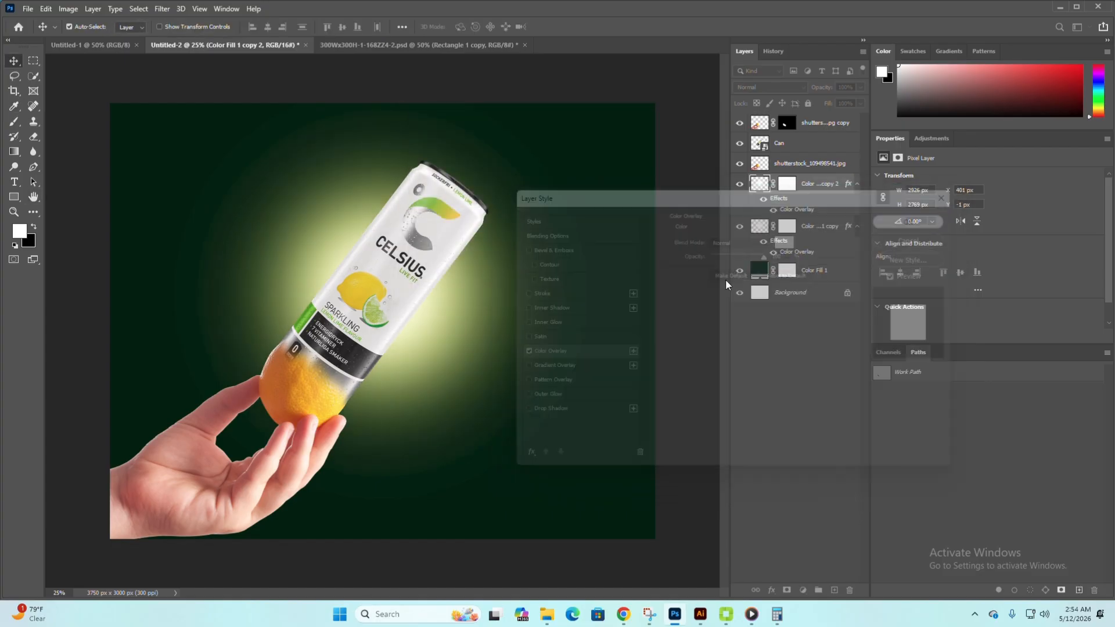
Scale the white glow copy down to about 58%, keeping it centered behind the can inside the yellow-lime glow
key(ctrl+t)
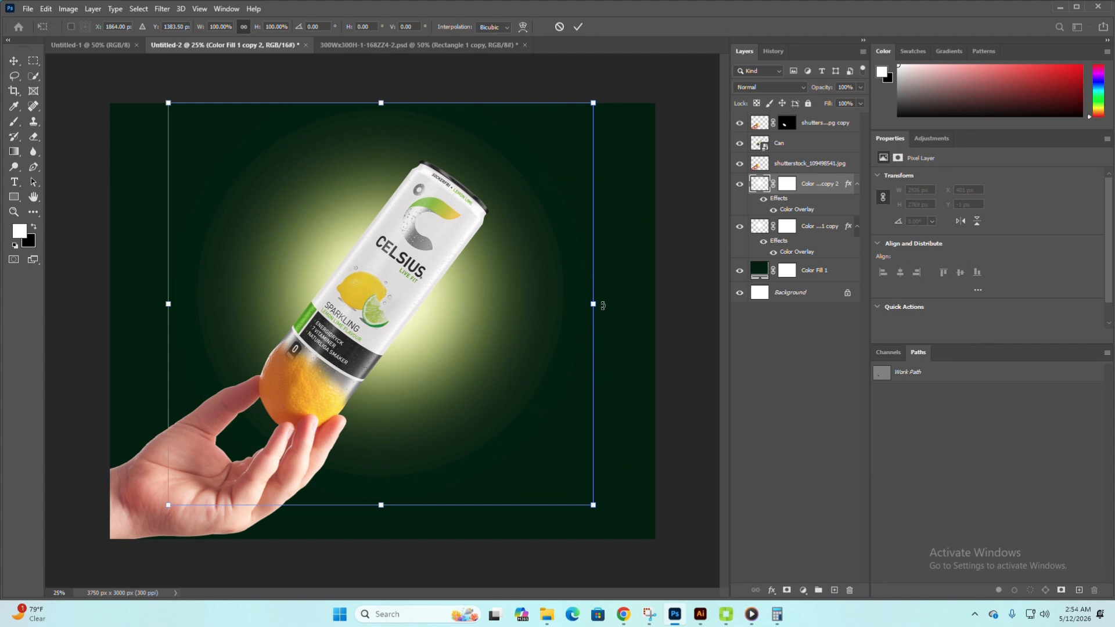
drag(603, 306, 517, 306)
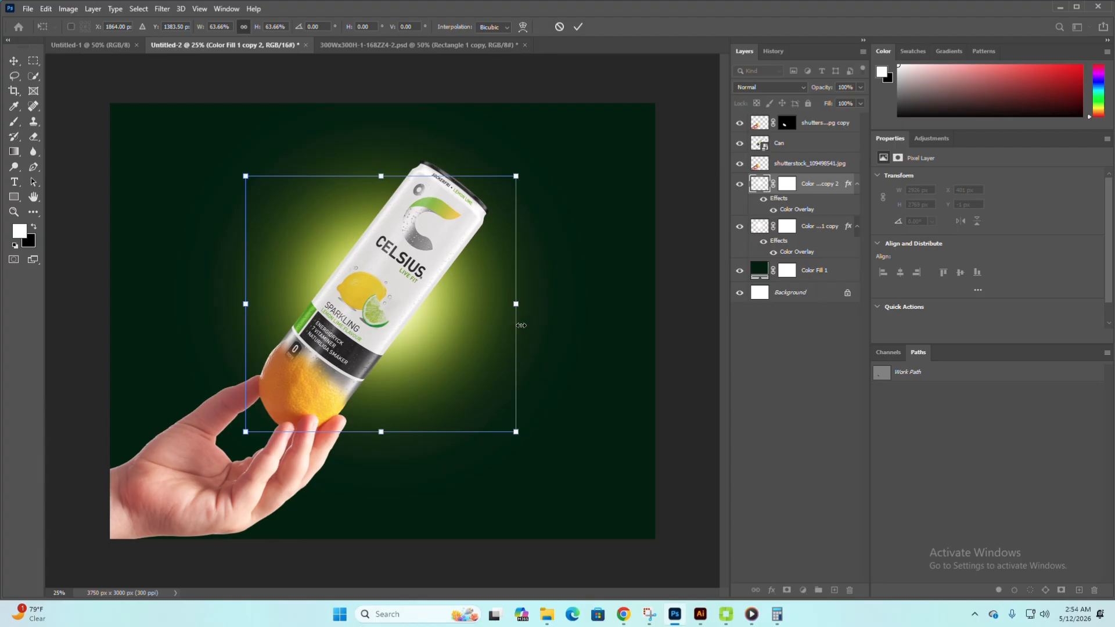
mouse_move(516, 305)
mouse_down()
mouse_move(486, 303)
mouse_move(508, 304)
mouse_move(503, 313)
mouse_up()
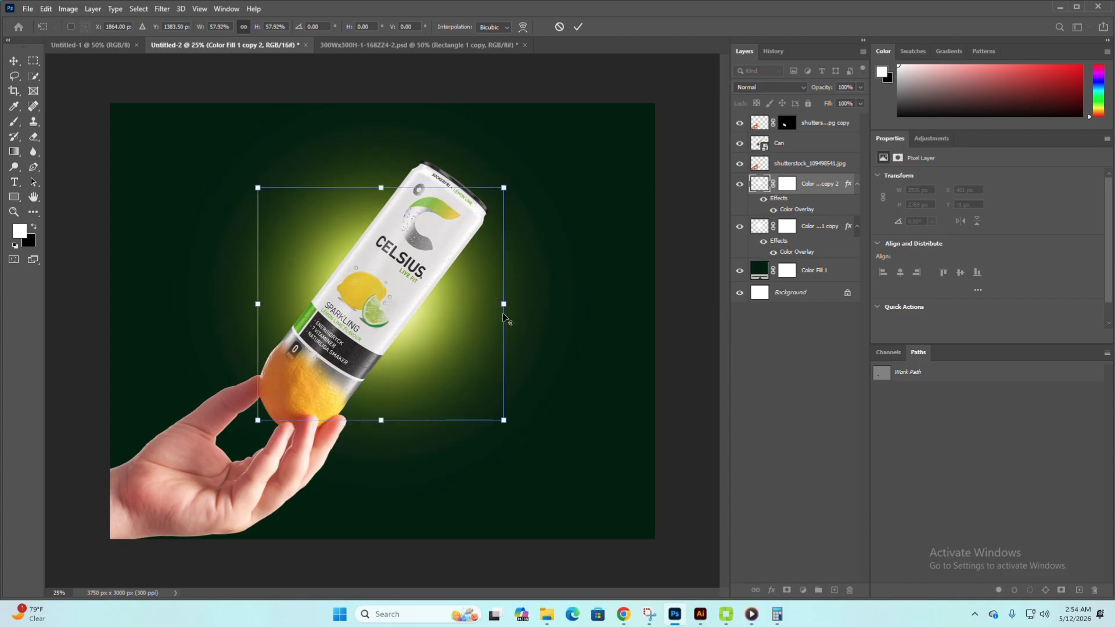
click(13, 61)
click(426, 393)
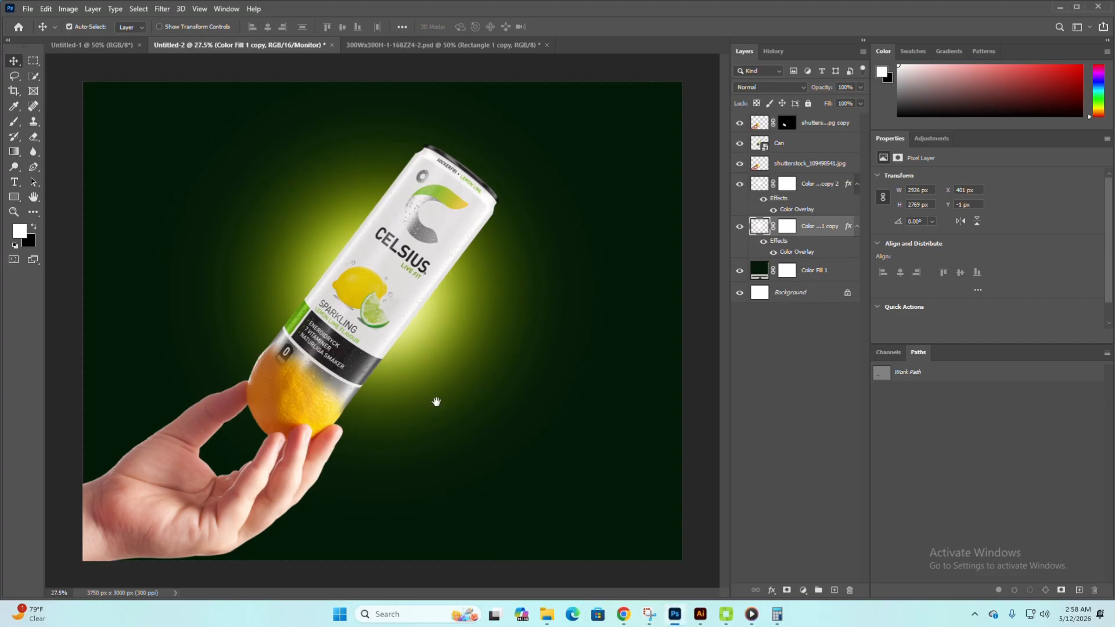
scroll(517, 405, down, 1)
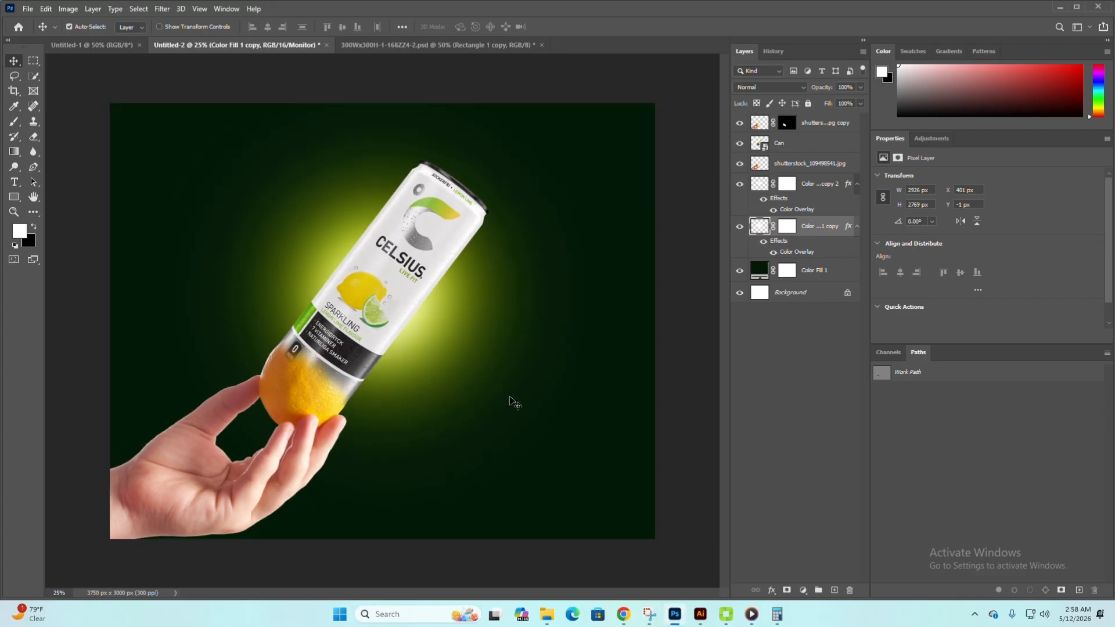
Place the Artboard 1 sunburst image from the Resource folder behind the can and scale it to about 178%, nearly the canvas width
click(547, 614)
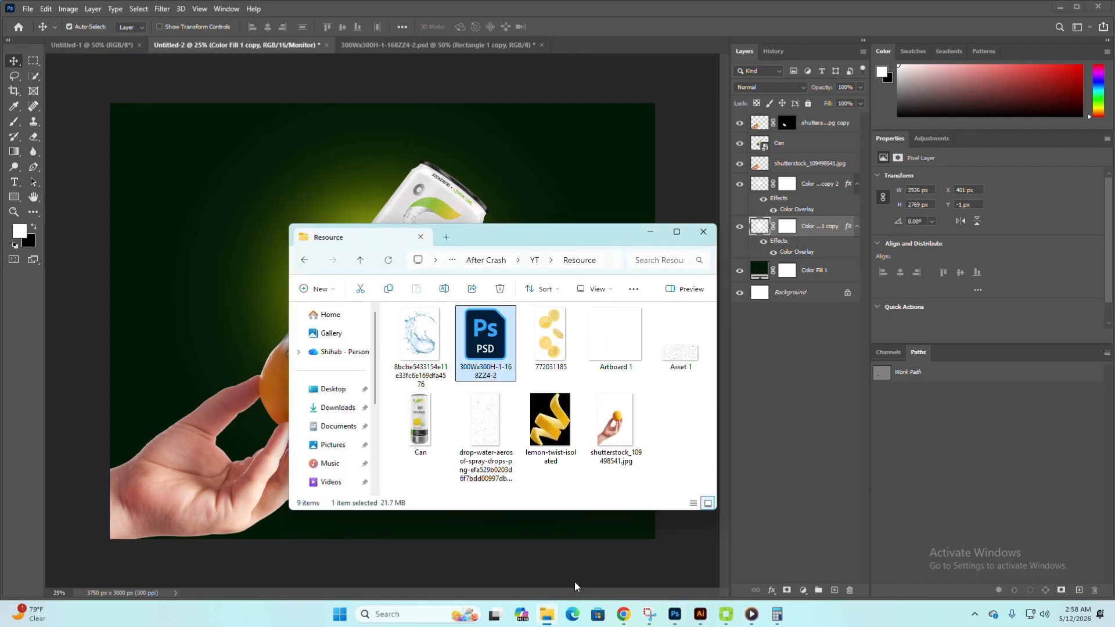
click(616, 351)
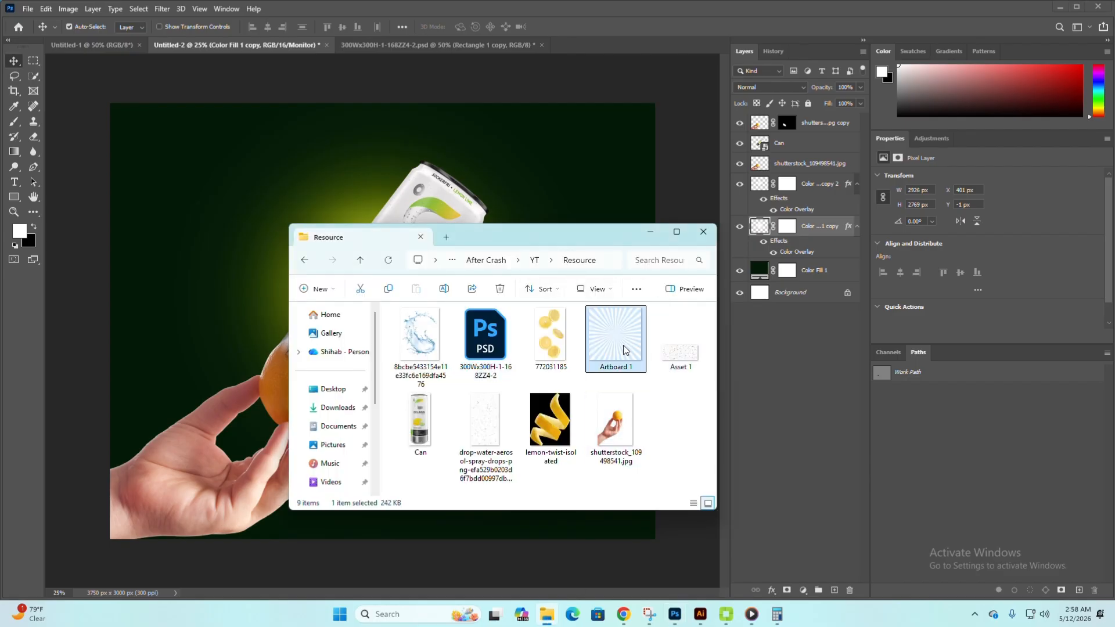
drag(625, 348, 316, 181)
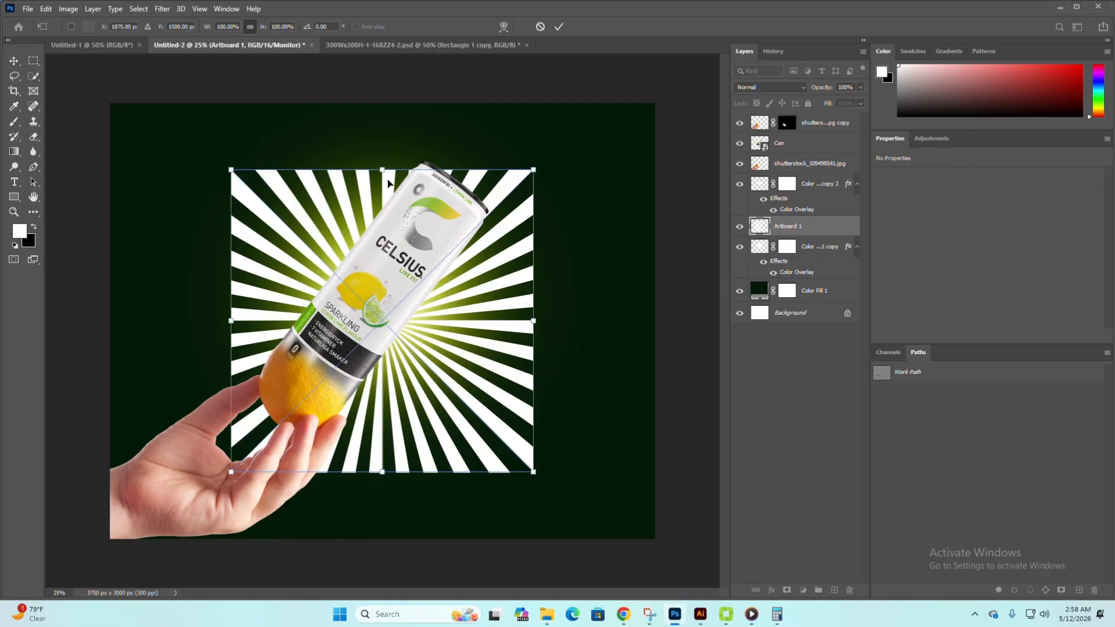
drag(383, 170, 395, 53)
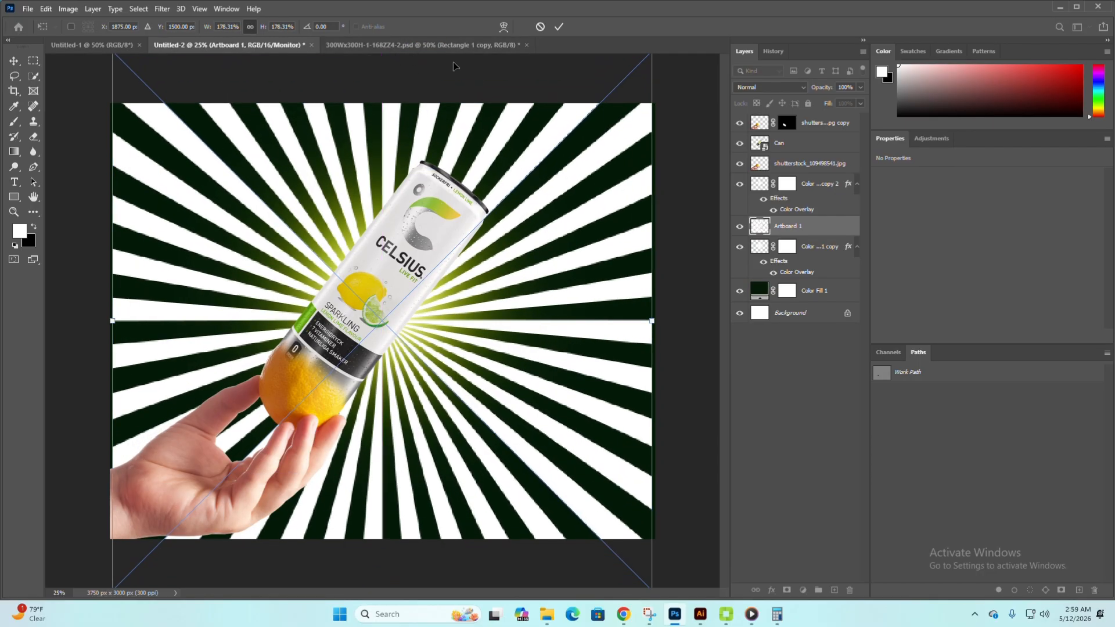
key(Return)
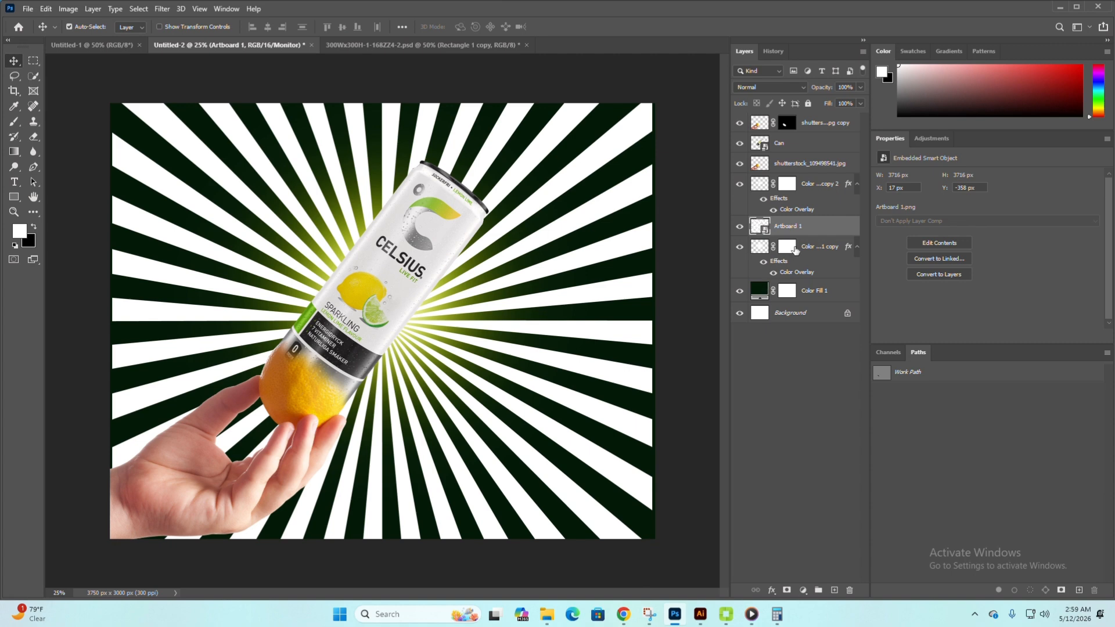
Restack the sunburst layer directly above both glow layers and blend it in Overlay mode at 9% opacity
drag(807, 232, 808, 272)
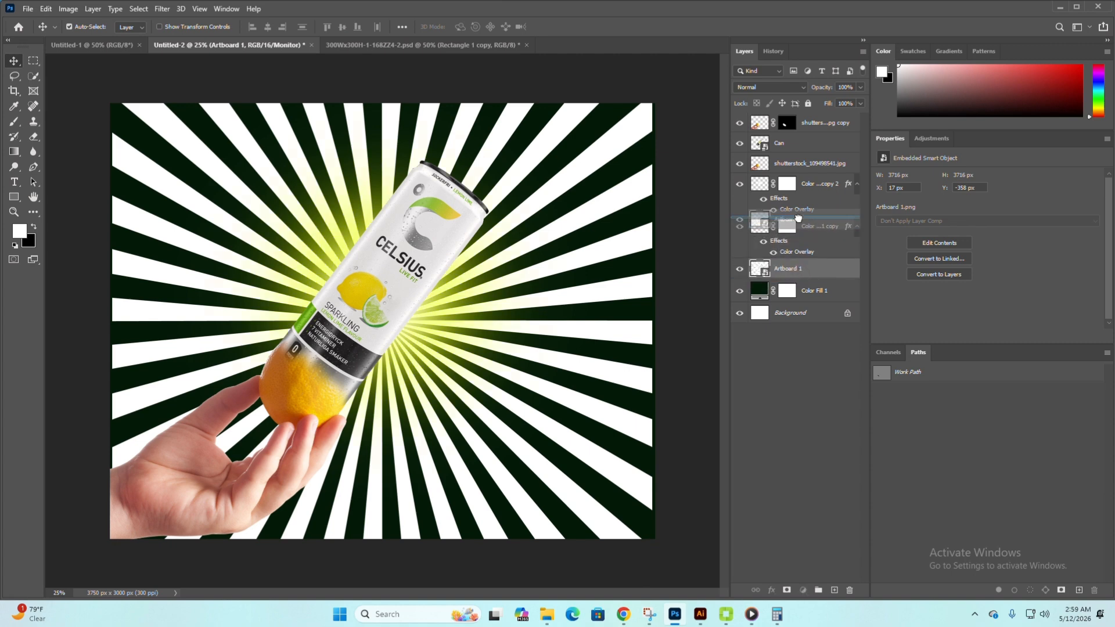
drag(798, 181, 797, 179)
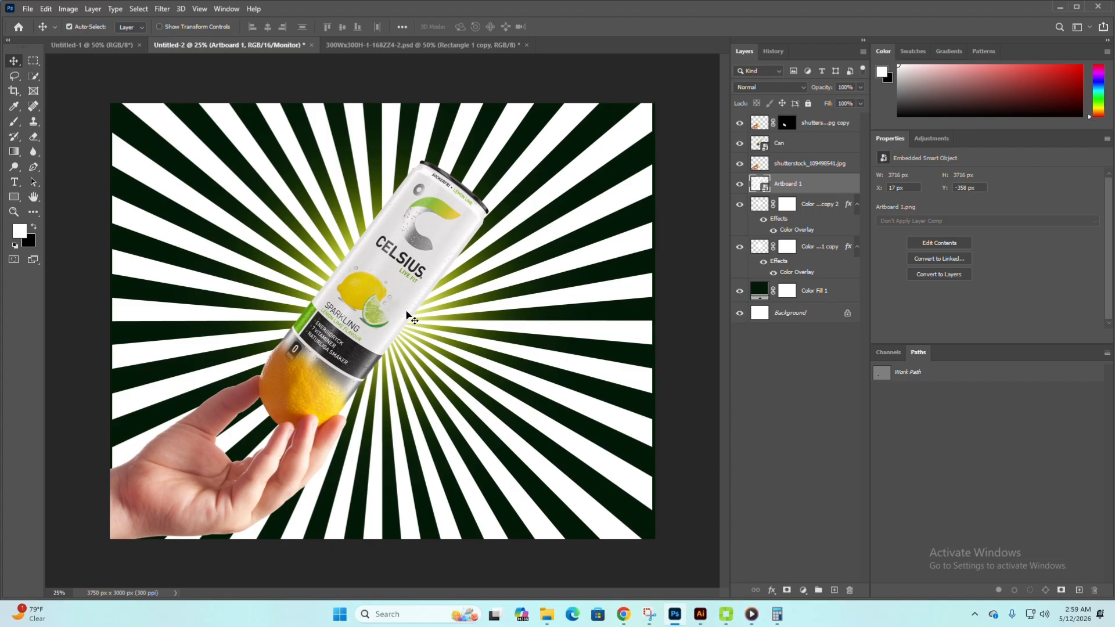
click(770, 87)
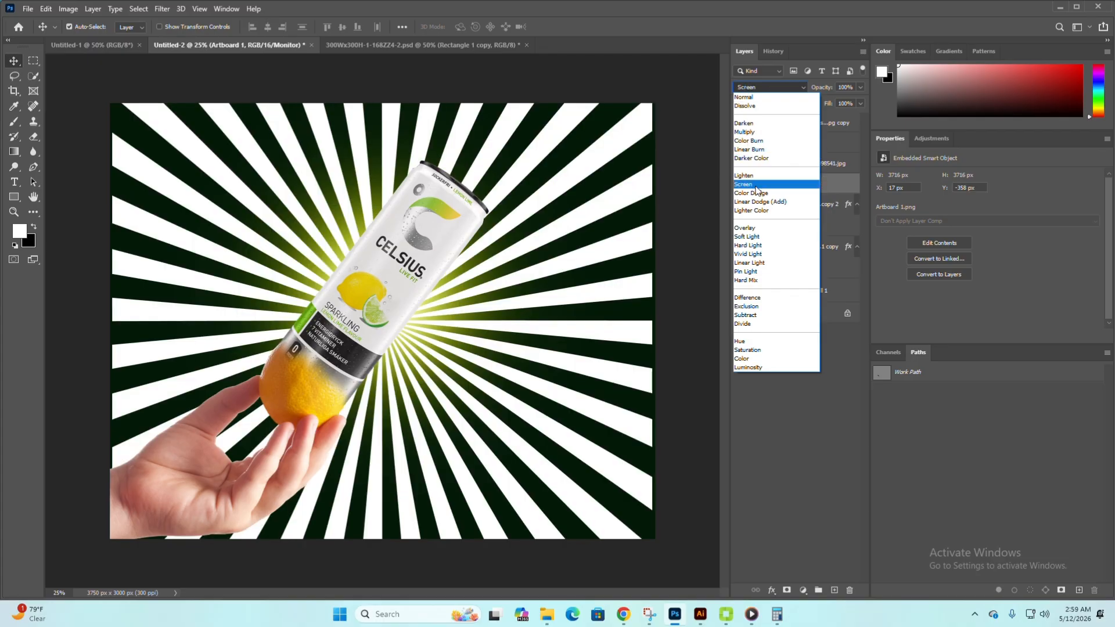
click(756, 228)
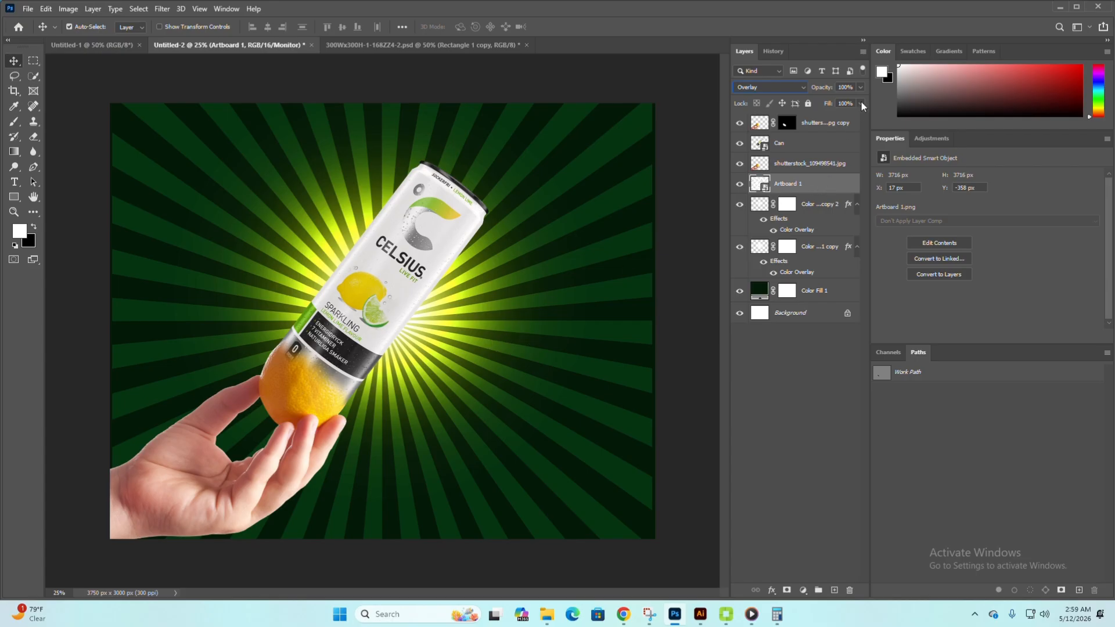
click(861, 87)
drag(845, 100, 823, 100)
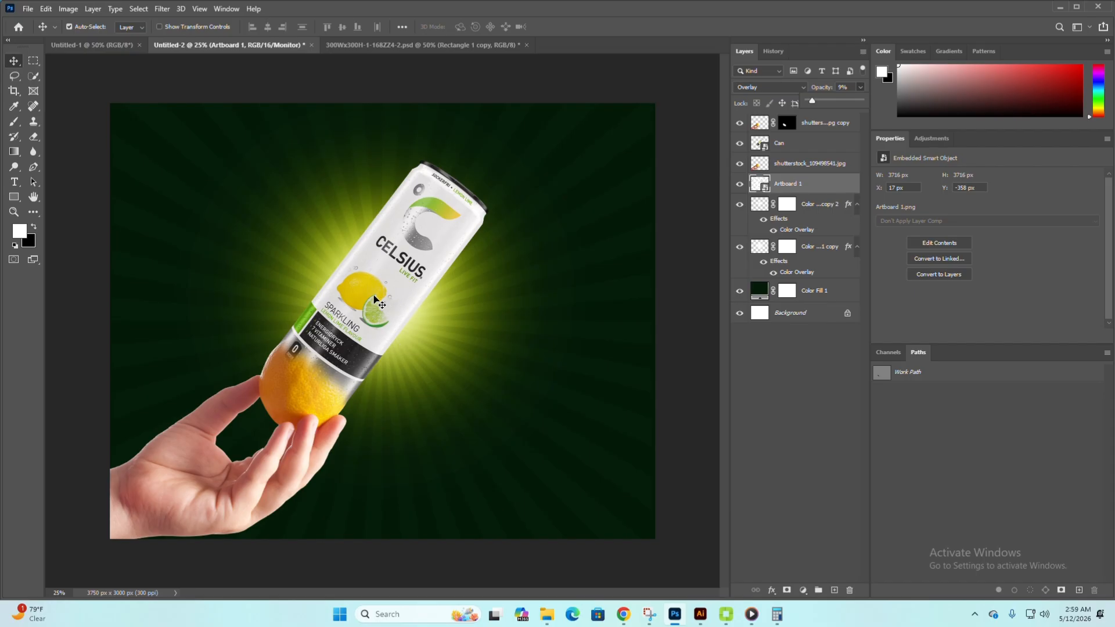
click(566, 198)
click(535, 288)
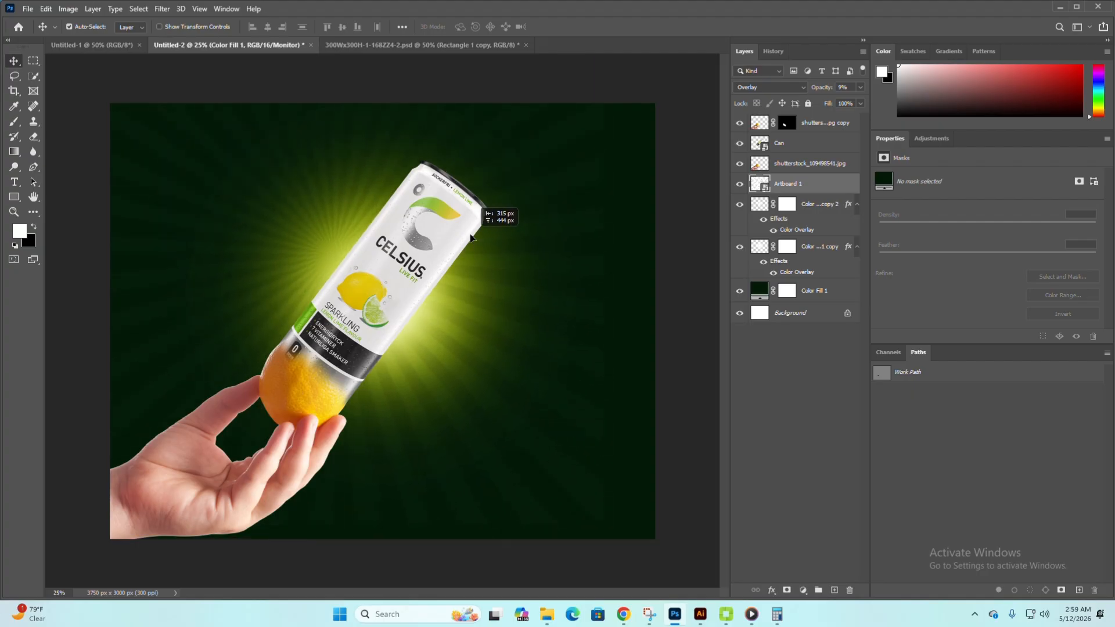
click(452, 221)
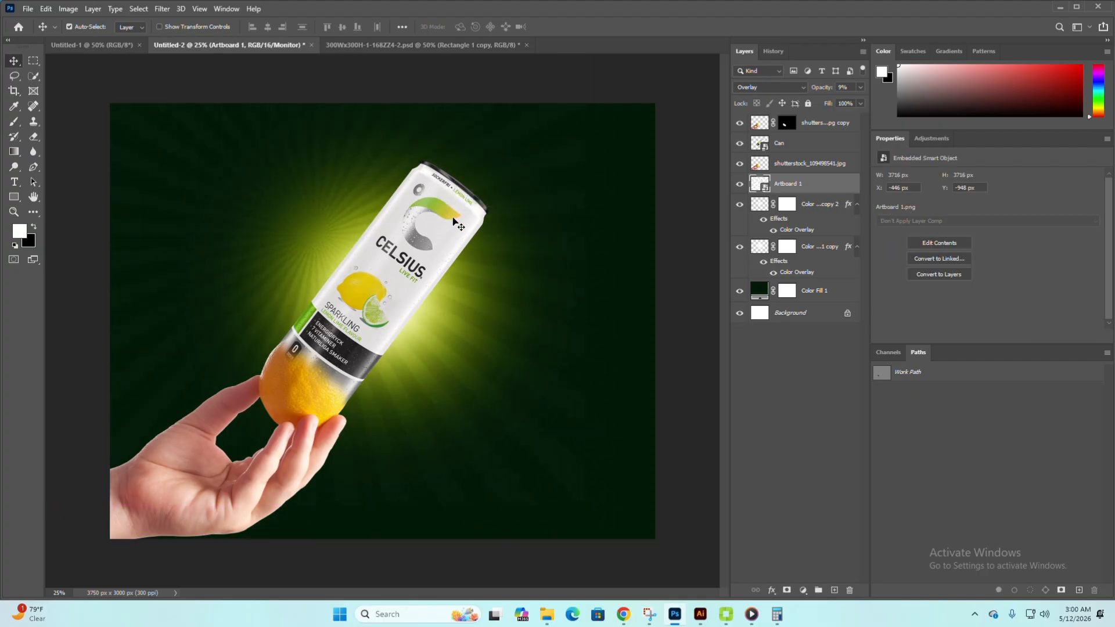
key(ctrl+z)
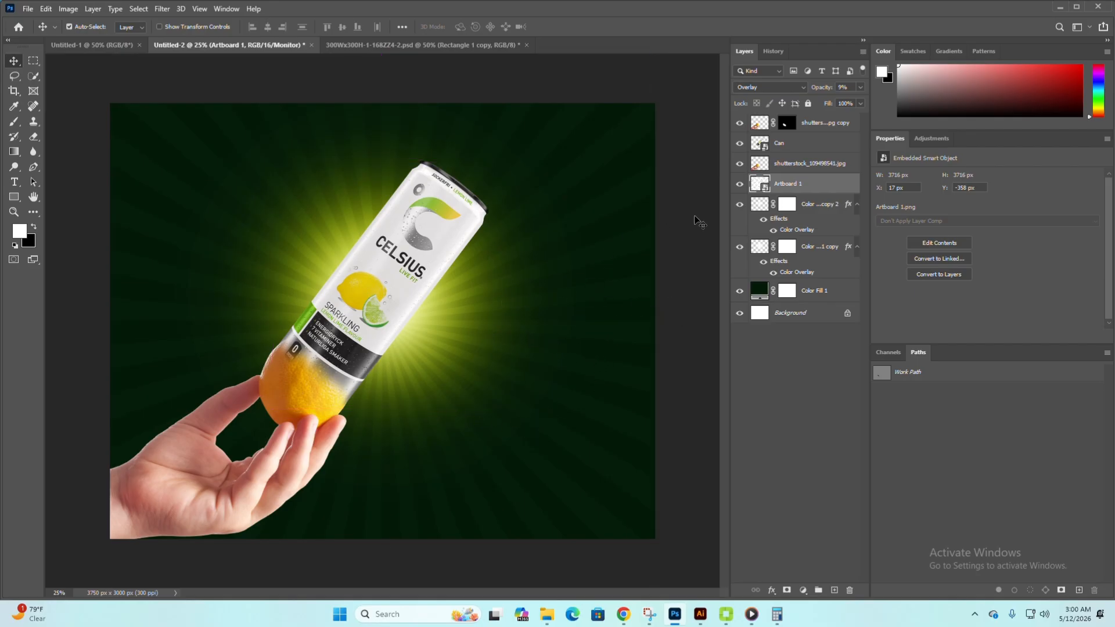
Lower the opacity of the Artboard 1 sunburst layer to 6%
click(534, 206)
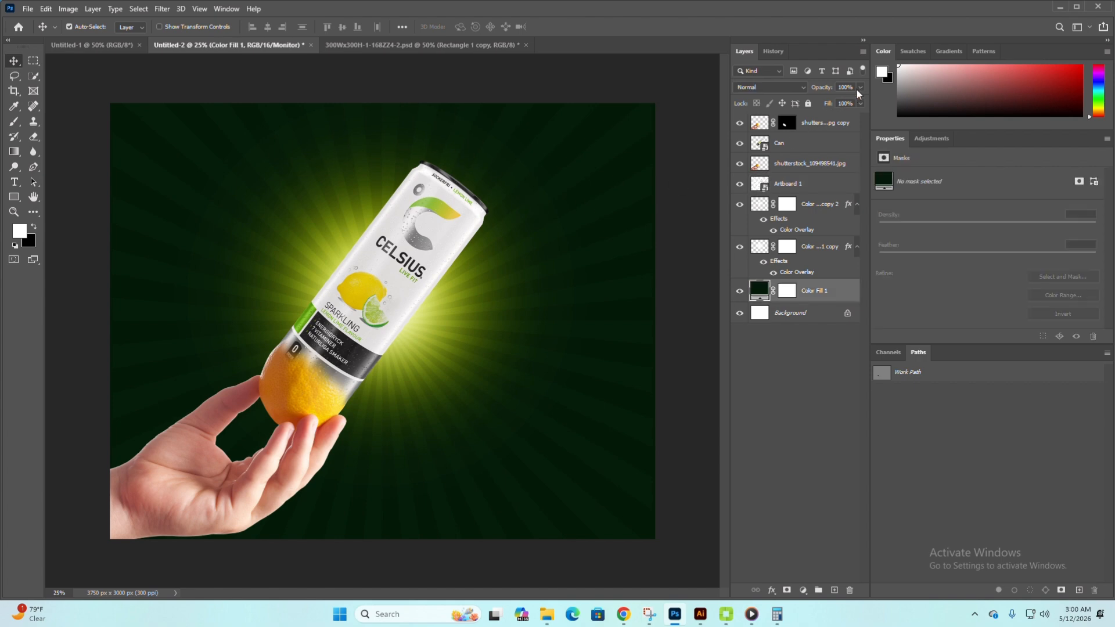
click(809, 189)
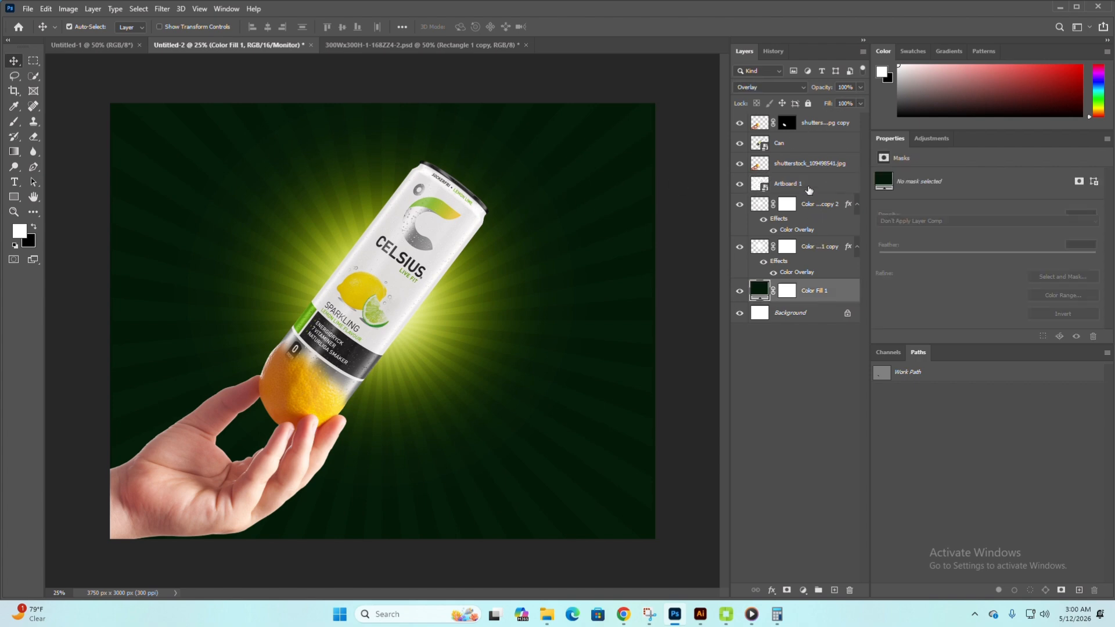
click(740, 185)
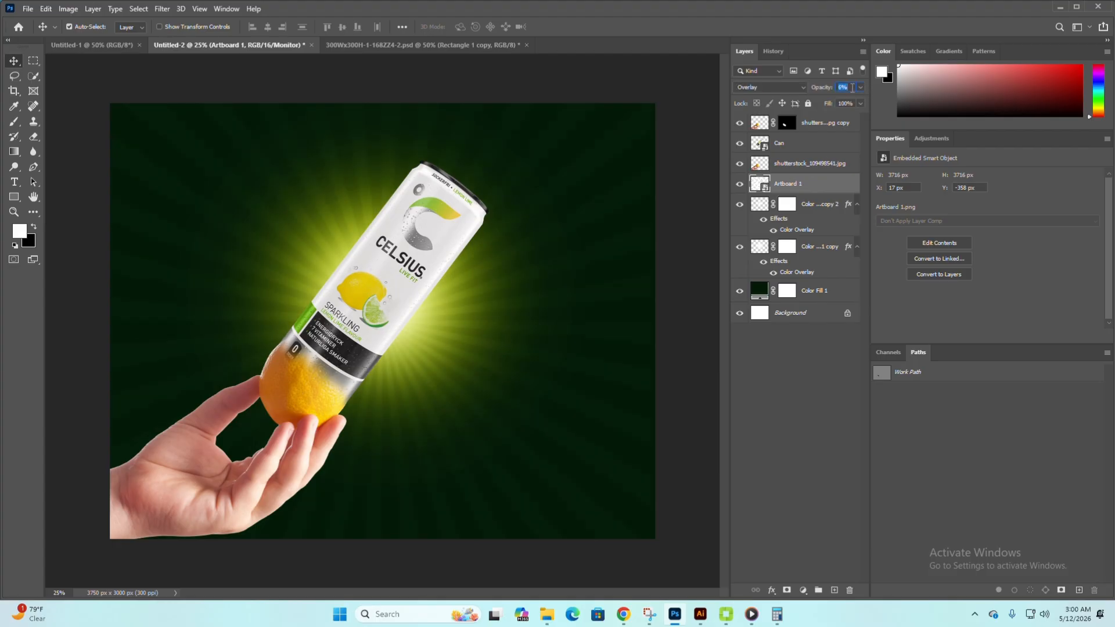
key(Down)
Add a black layer mask to the sunburst and reveal its center behind the can with a soft 1700 px white brush
click(787, 590)
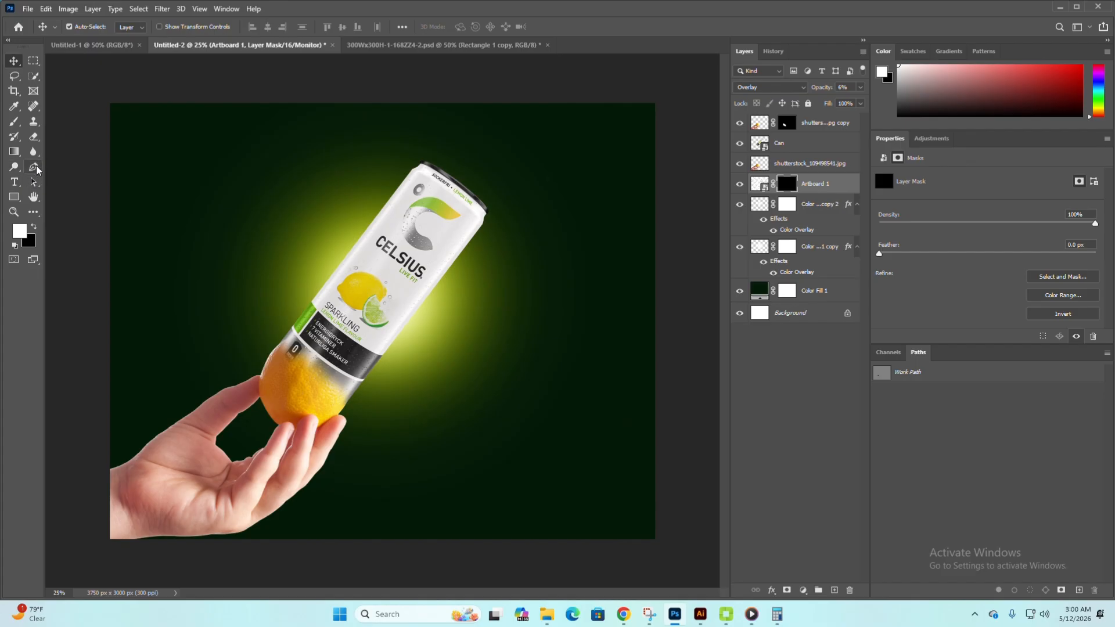
click(14, 122)
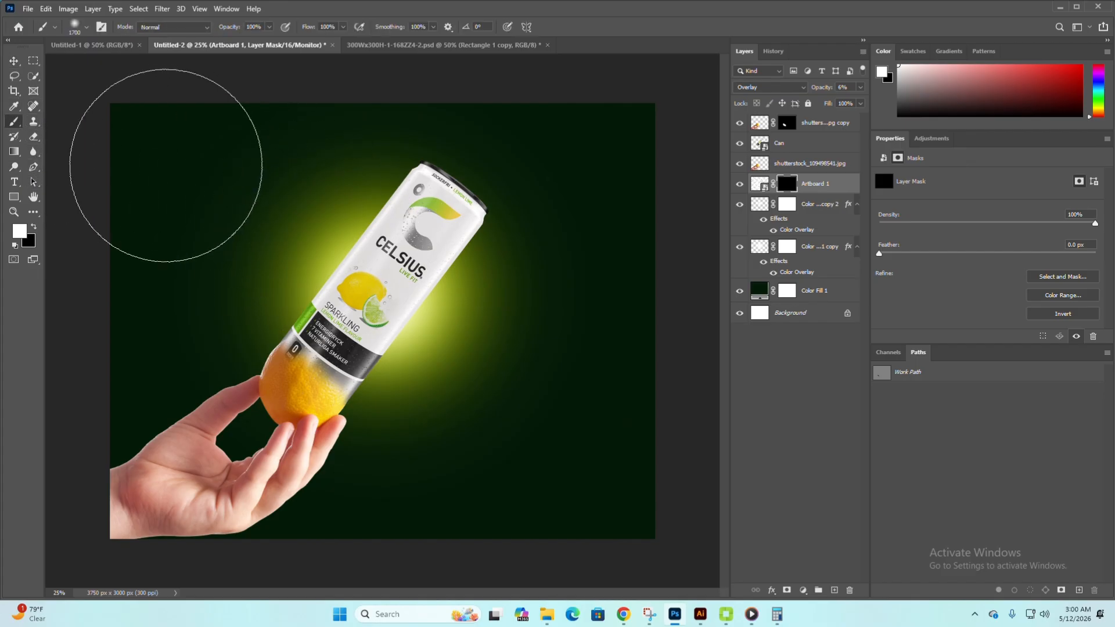
click(379, 304)
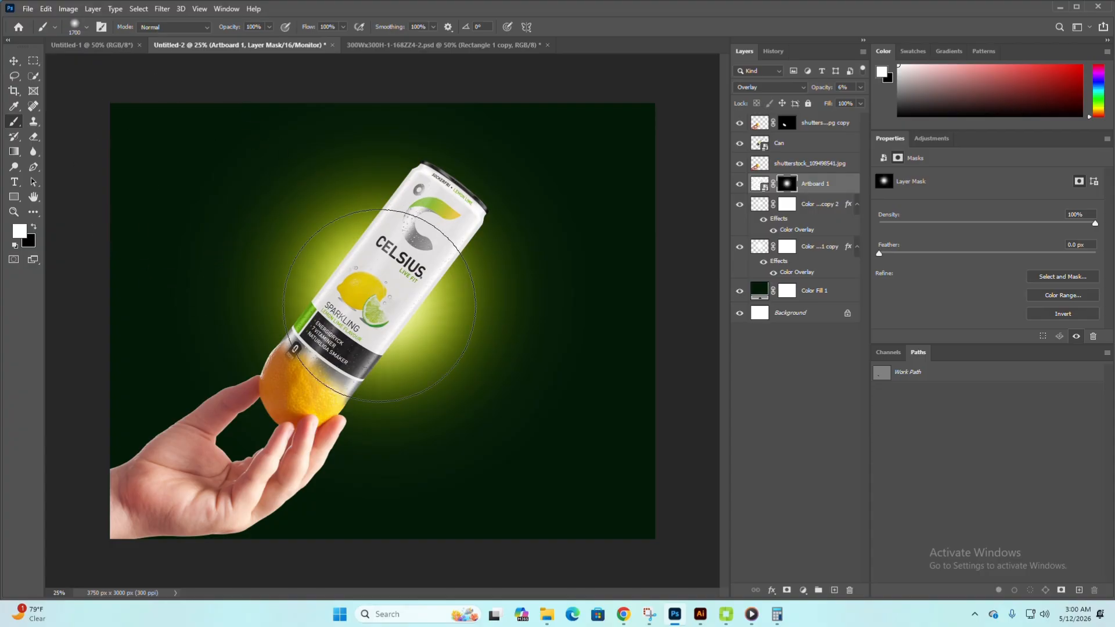
Enlarge the brush to 2500 px and paint the mask behind the can to reveal a wider area of rays
key(bracketright)
key(bracketright)
key(bracketright)
key(bracketright)
key(bracketright)
key(bracketright)
key(bracketright)
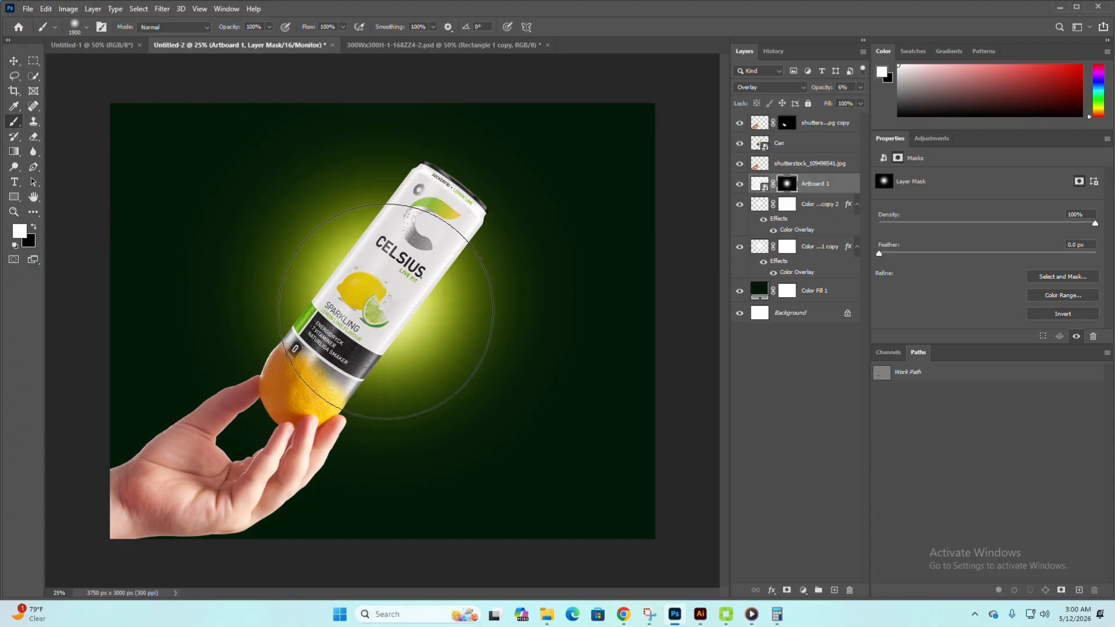
key(bracketright)
click(385, 312)
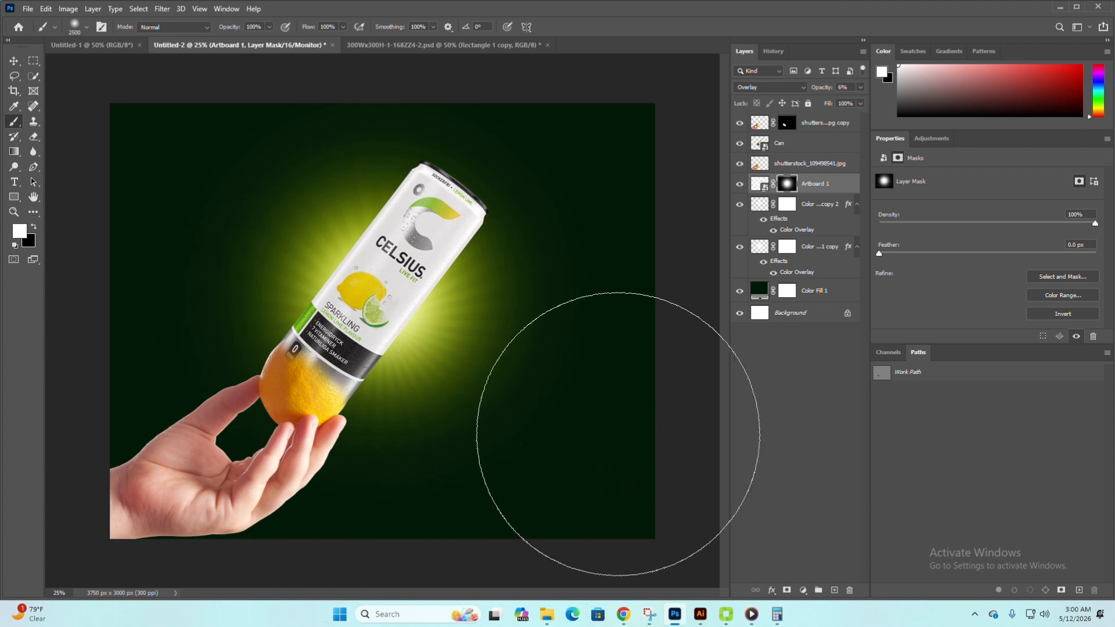
Reduce the mask brush to 1600 px and open its opacity setting
key(bracketleft)
key(bracketleft)
key(bracketleft)
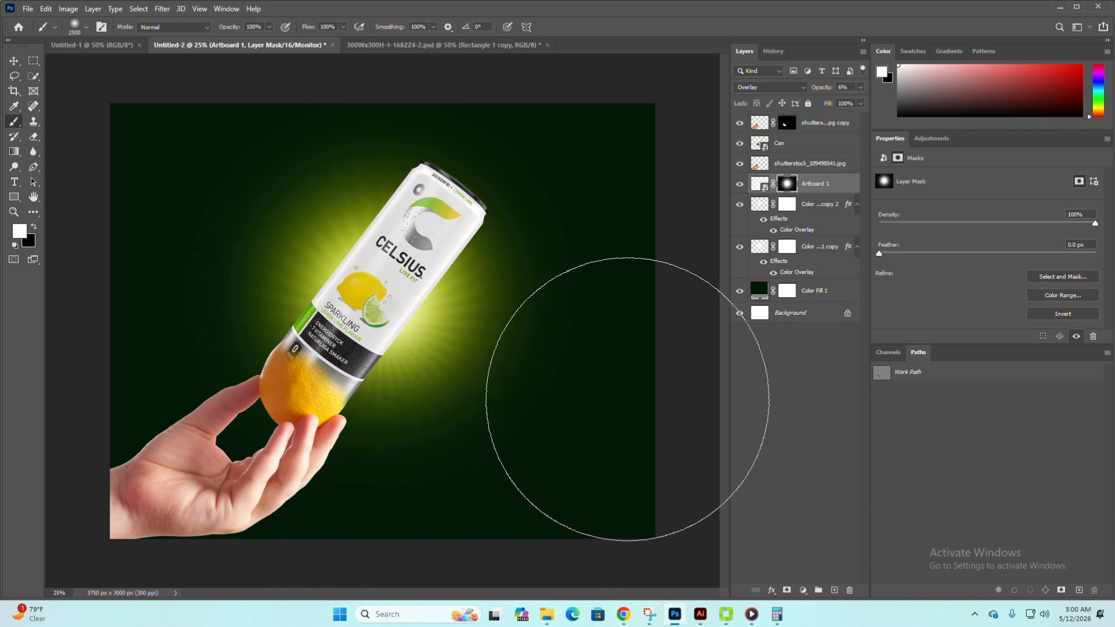
key(bracketleft)
key(bracketleft)
key(bracketleft)
key(bracketleft)
key(bracketleft)
key(bracketleft)
key(bracketleft)
key(bracketleft)
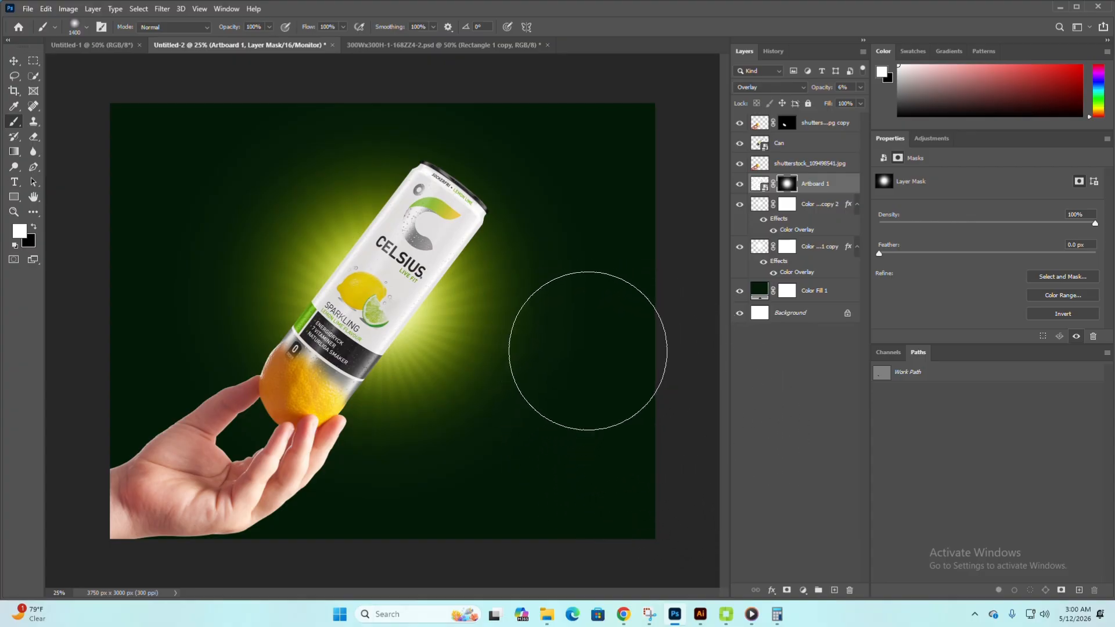
key(bracketright)
key(bracketright)
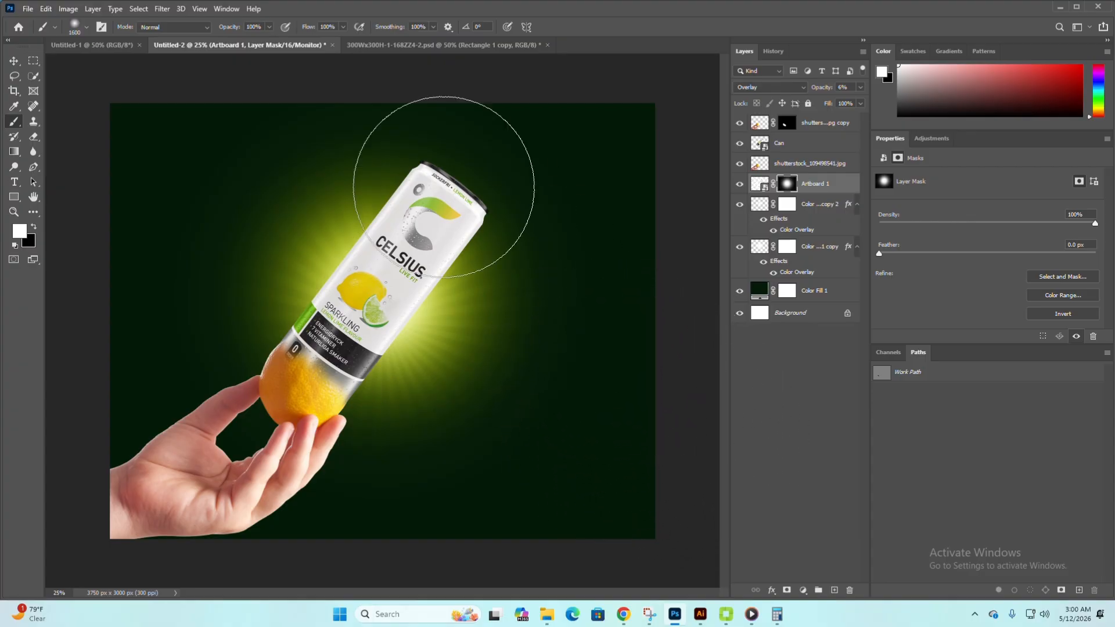
click(270, 27)
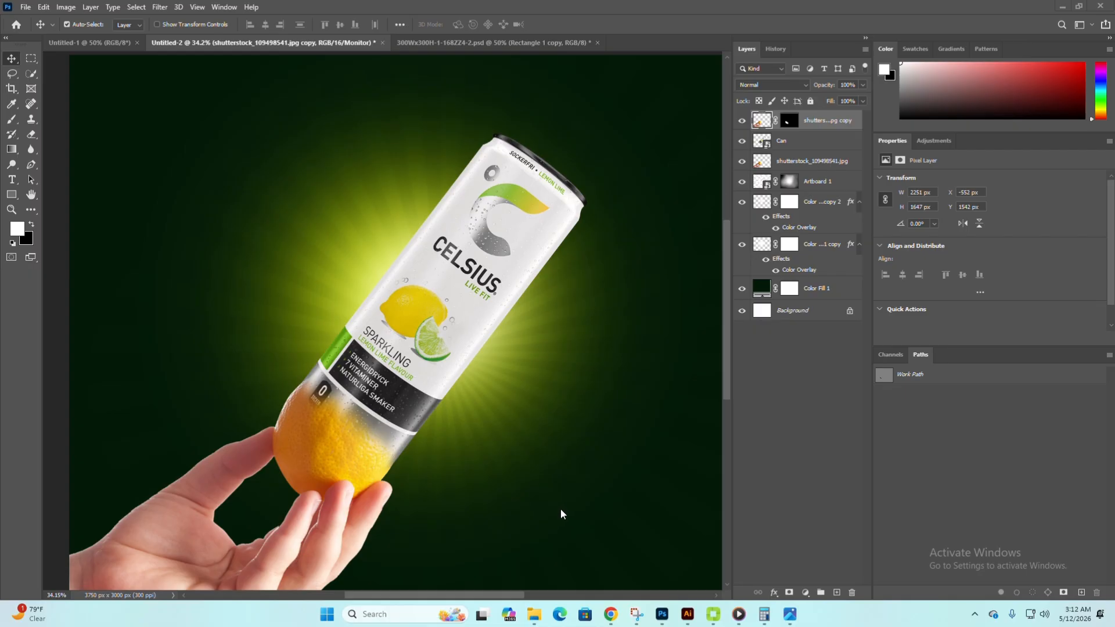
Place the lemon-twist-isolated peel image from the Resource folder, scale it to about 47%, and position it over the can's lower half
click(535, 614)
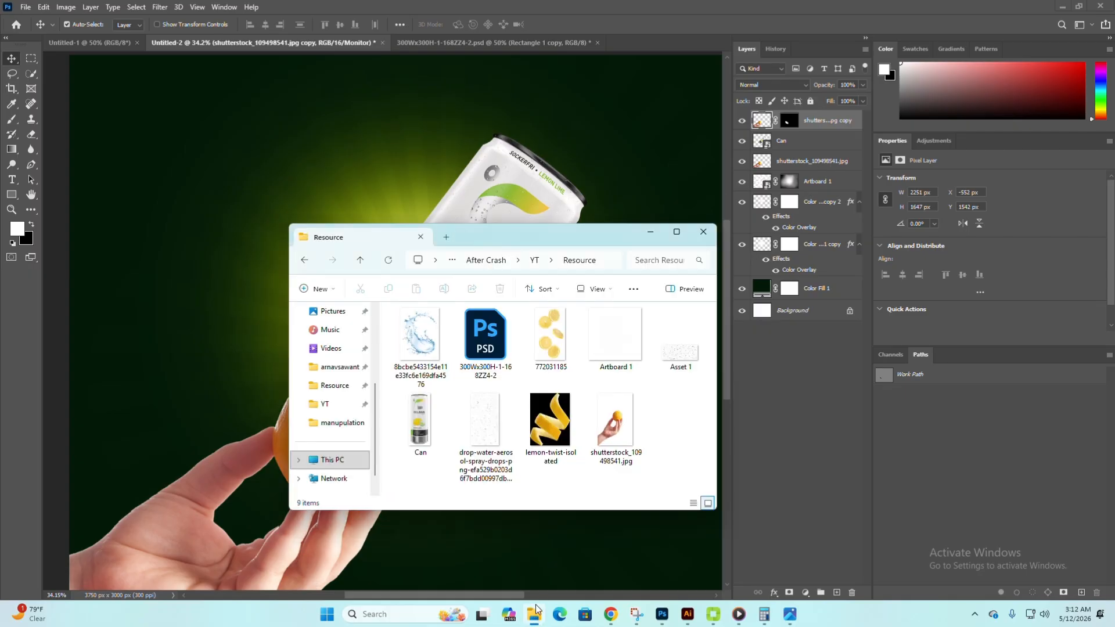
drag(551, 421, 228, 287)
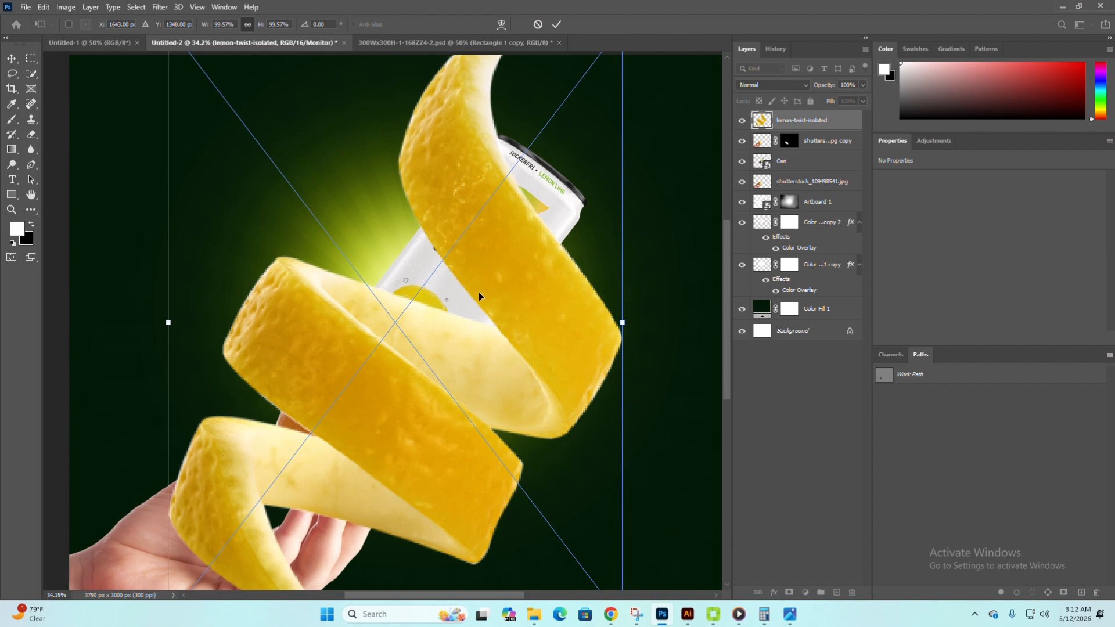
drag(622, 322, 562, 305)
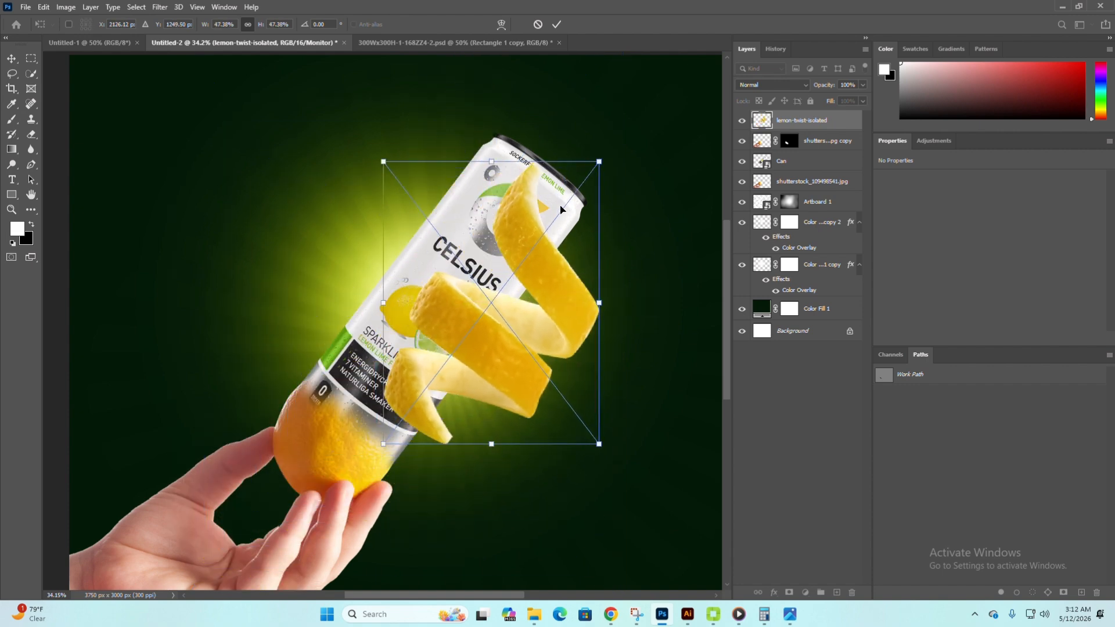
drag(528, 262, 395, 278)
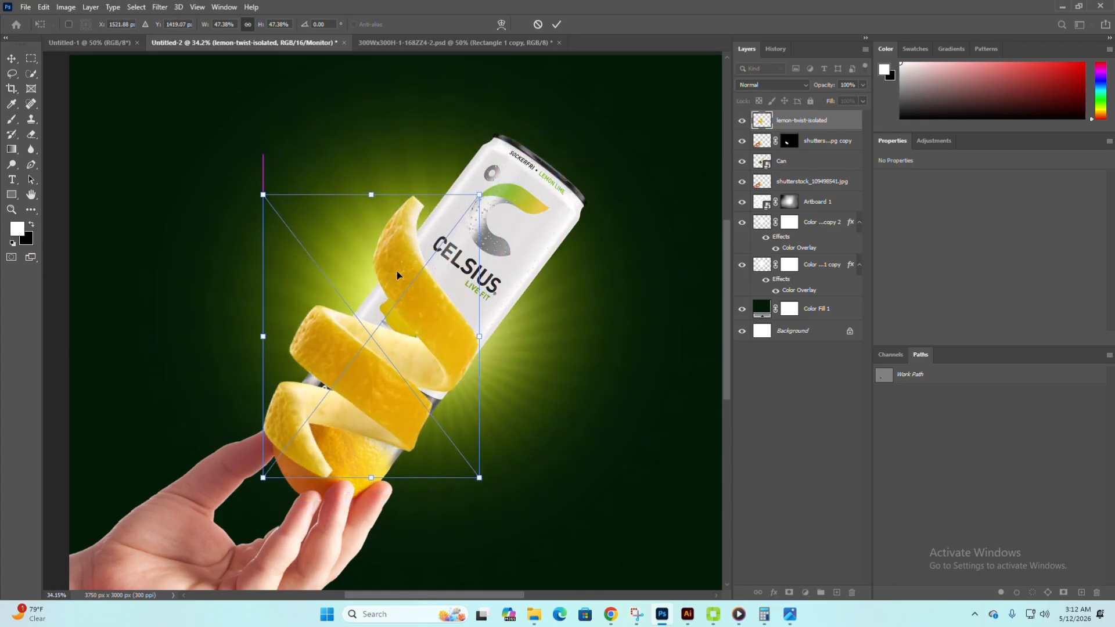
drag(413, 218, 436, 207)
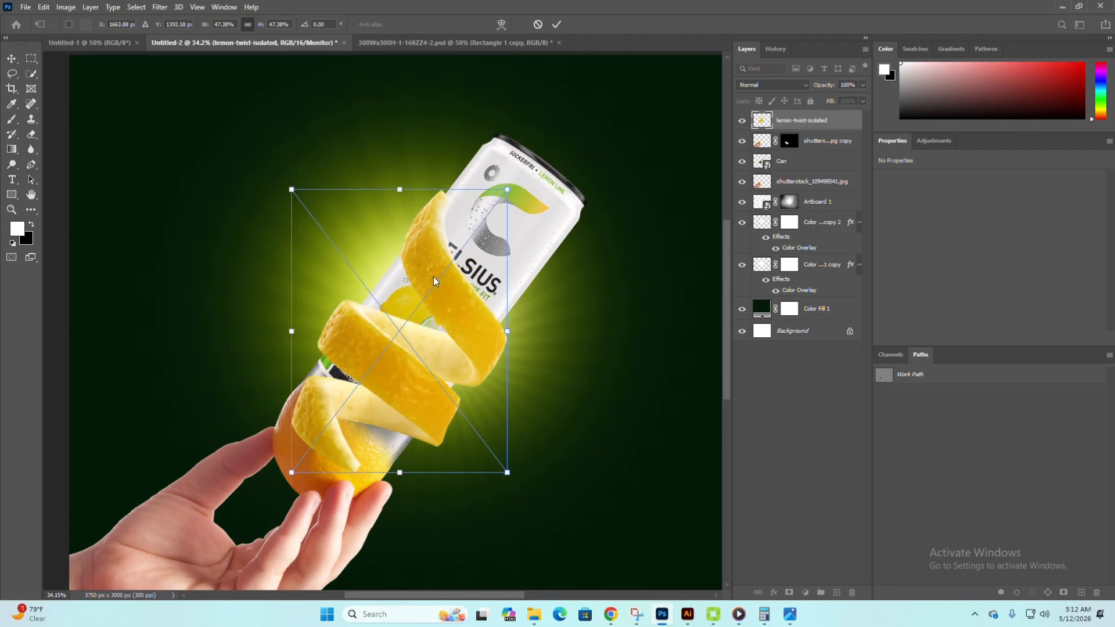
Flip the lemon peel horizontally and rotate it to -105° so that its spiral crosses the can
right_click(434, 276)
click(485, 456)
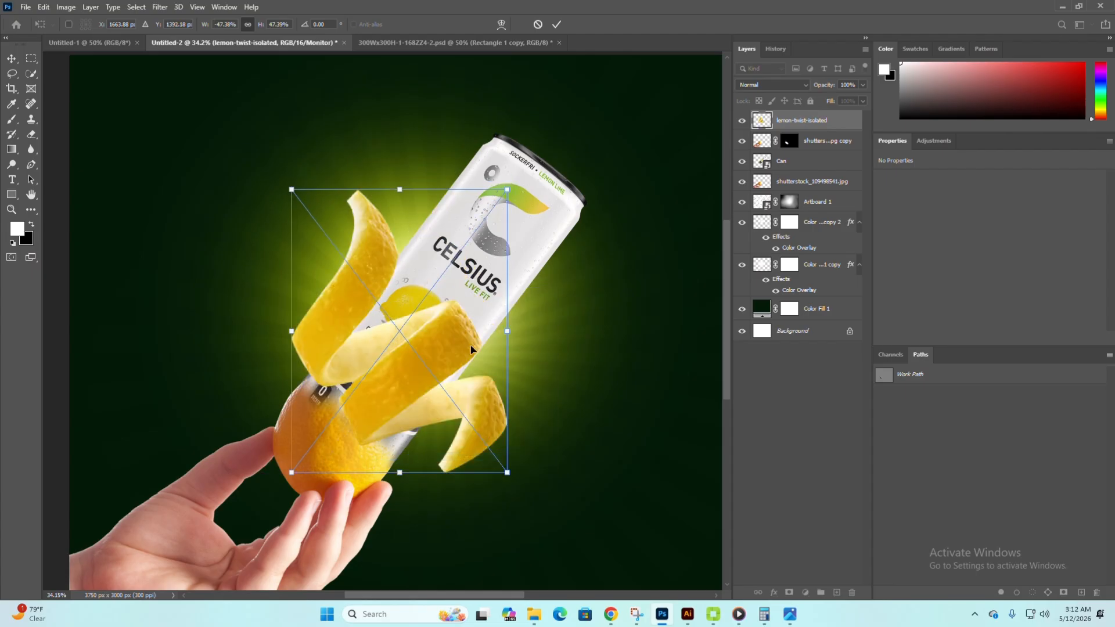
drag(546, 177, 601, 411)
drag(466, 289, 484, 323)
scroll(494, 312, up, 1)
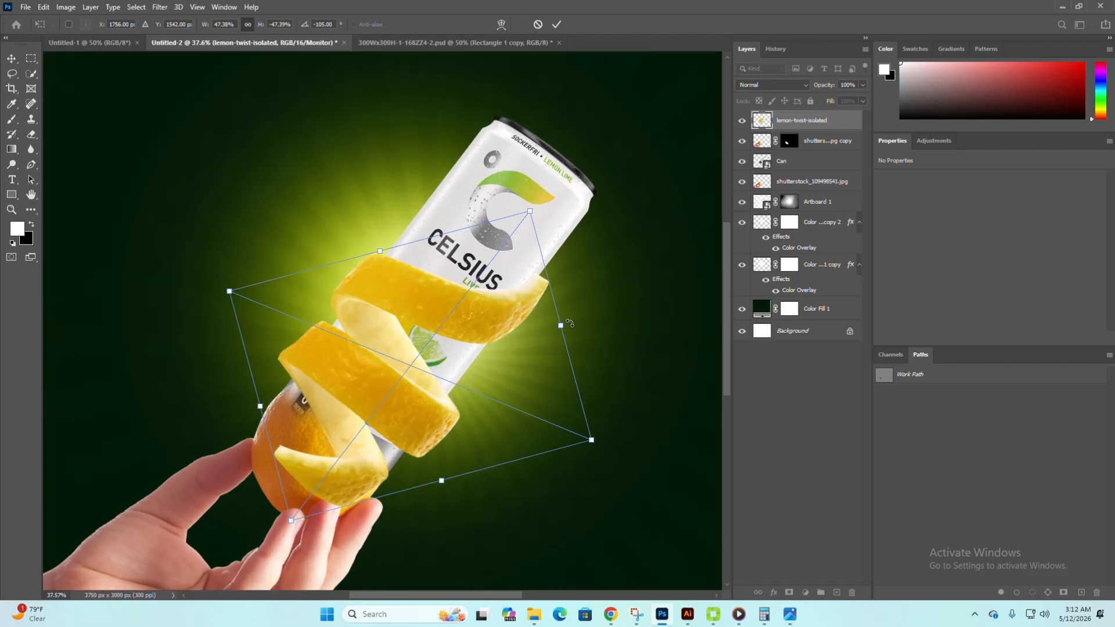
Rotate the lemon peel to about -116° and shift it slightly upward along the can
drag(572, 325, 562, 295)
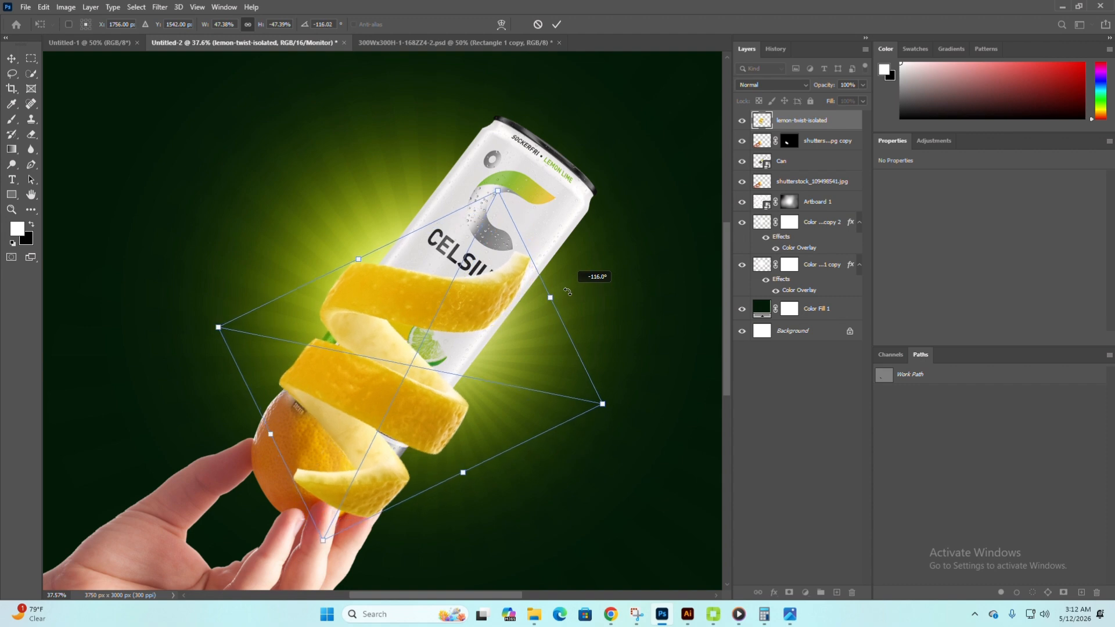
drag(433, 409, 441, 433)
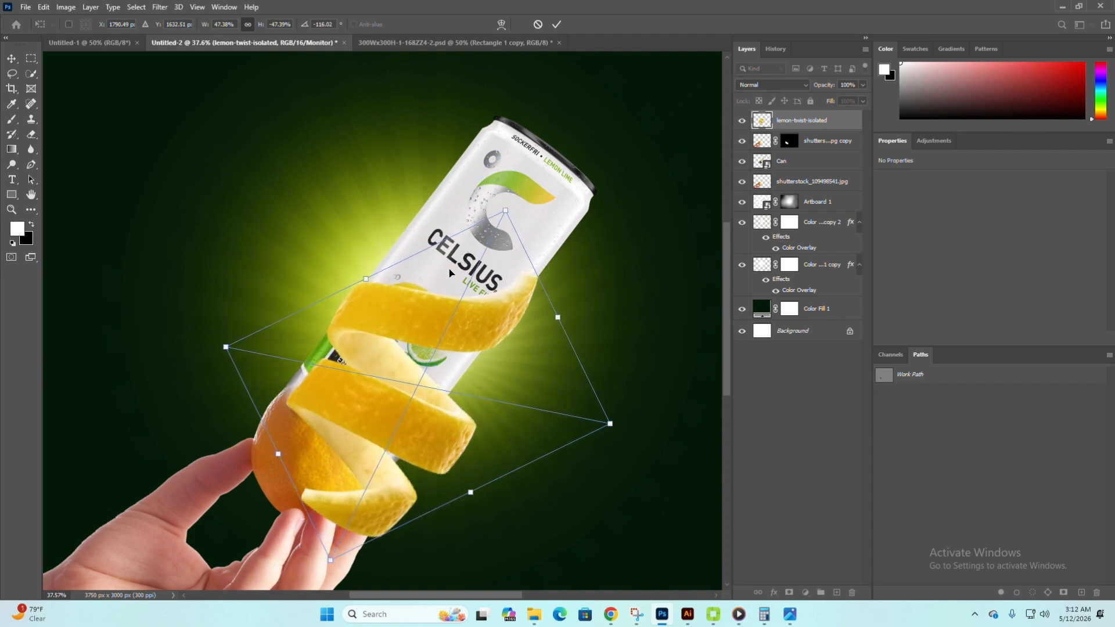
drag(419, 331, 410, 296)
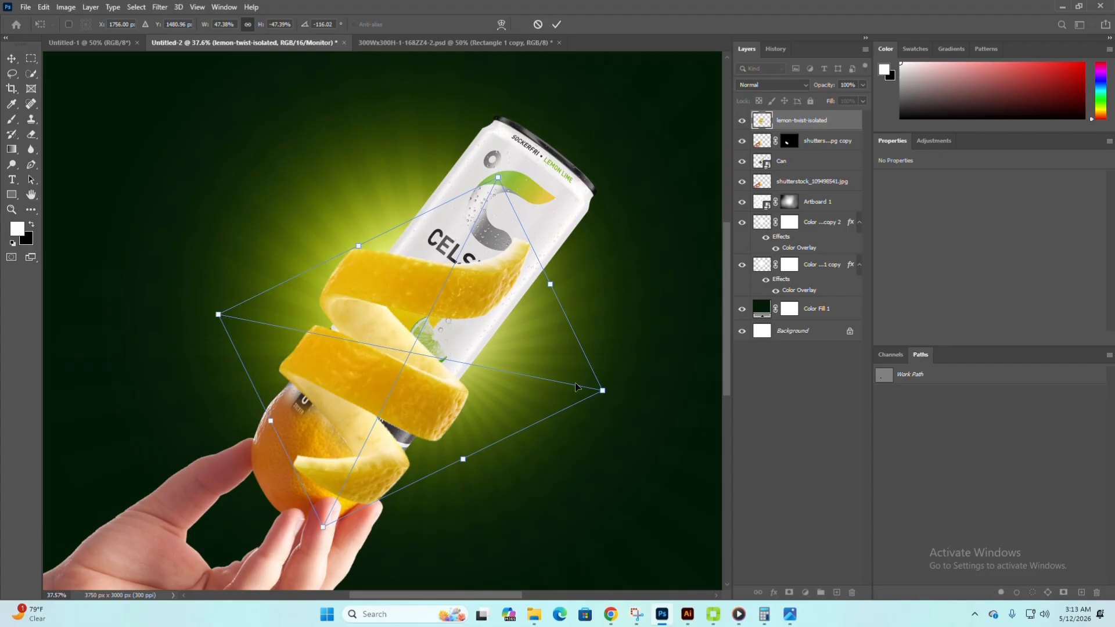
Scale the lemon peel to about 46.3%, fine-tune its angle to about -115.7° and position over the can, and apply the transform
drag(617, 388, 611, 389)
scroll(423, 387, up, 2)
drag(412, 411, 425, 391)
drag(672, 371, 664, 370)
drag(426, 405, 422, 403)
drag(177, 275, 171, 273)
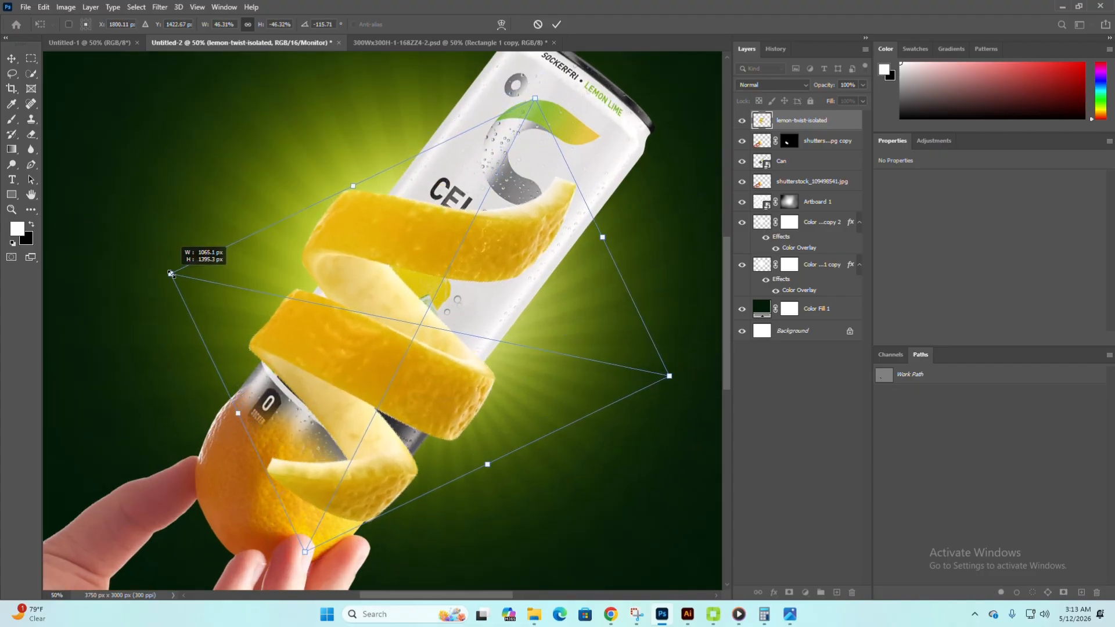
drag(429, 352, 426, 355)
key(Return)
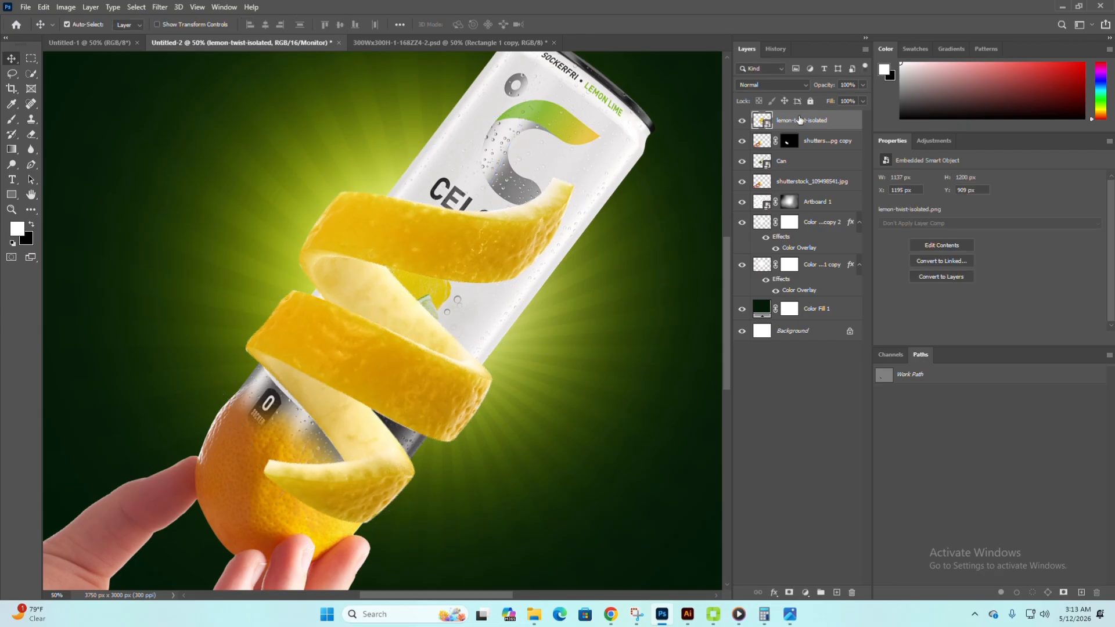
Duplicate the lemon-twist-isolated layer, hide the copy, and add a layer mask to the original peel layer
key(ctrl+j)
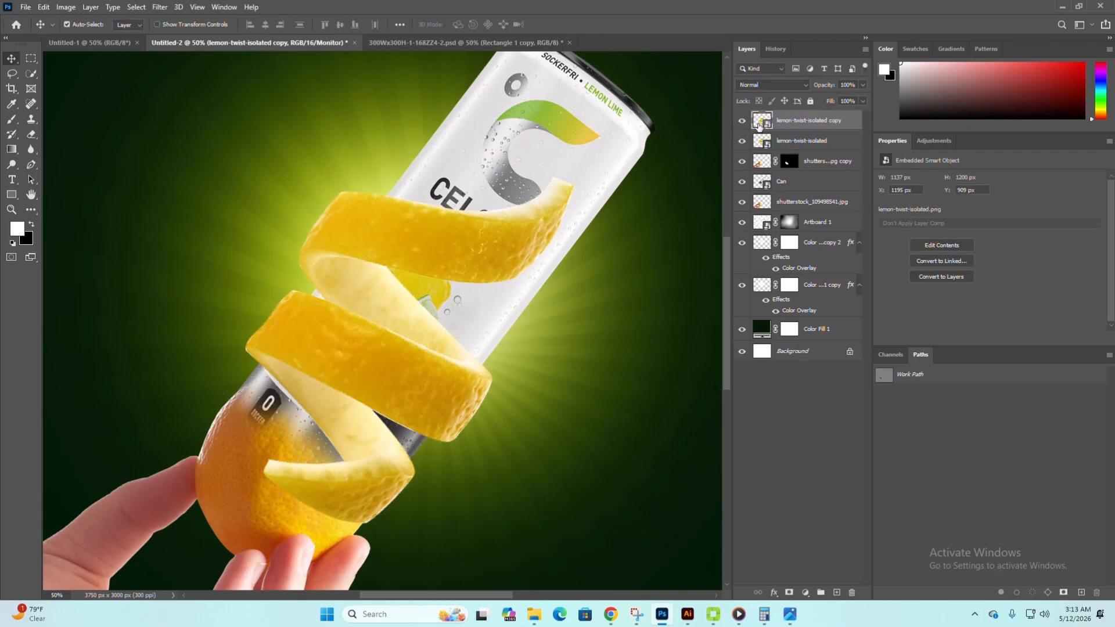
click(742, 121)
click(349, 348)
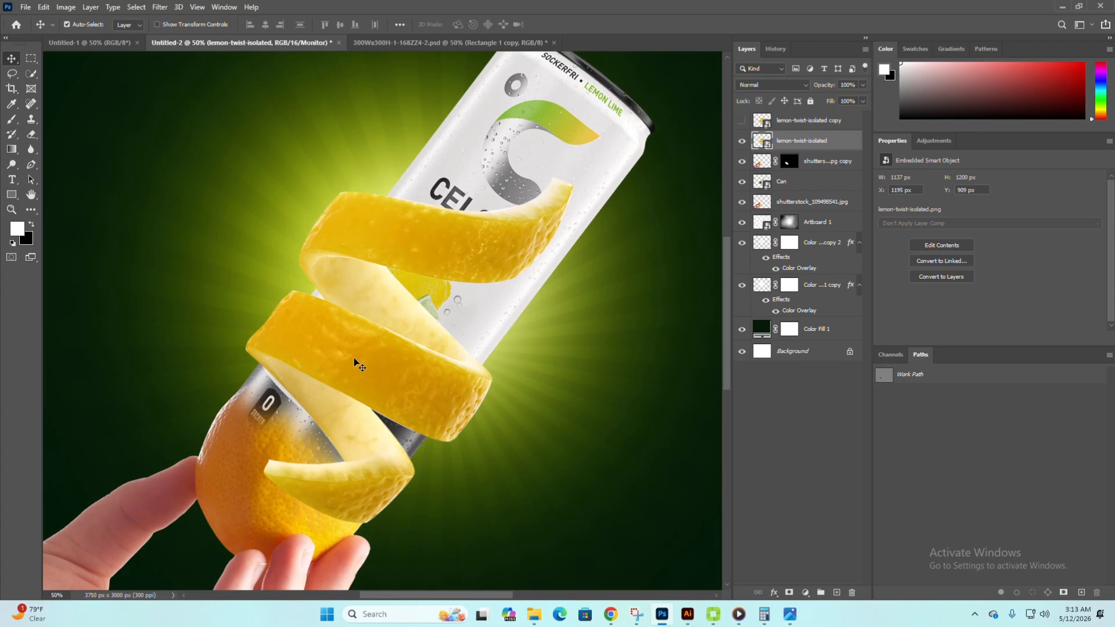
scroll(375, 372, up, 1)
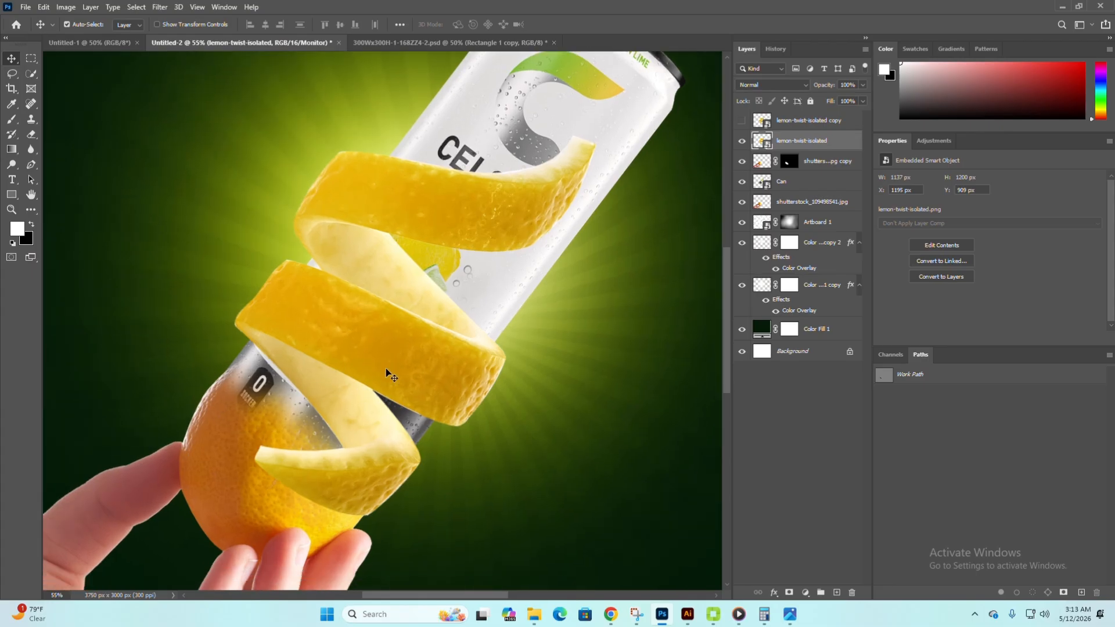
click(790, 592)
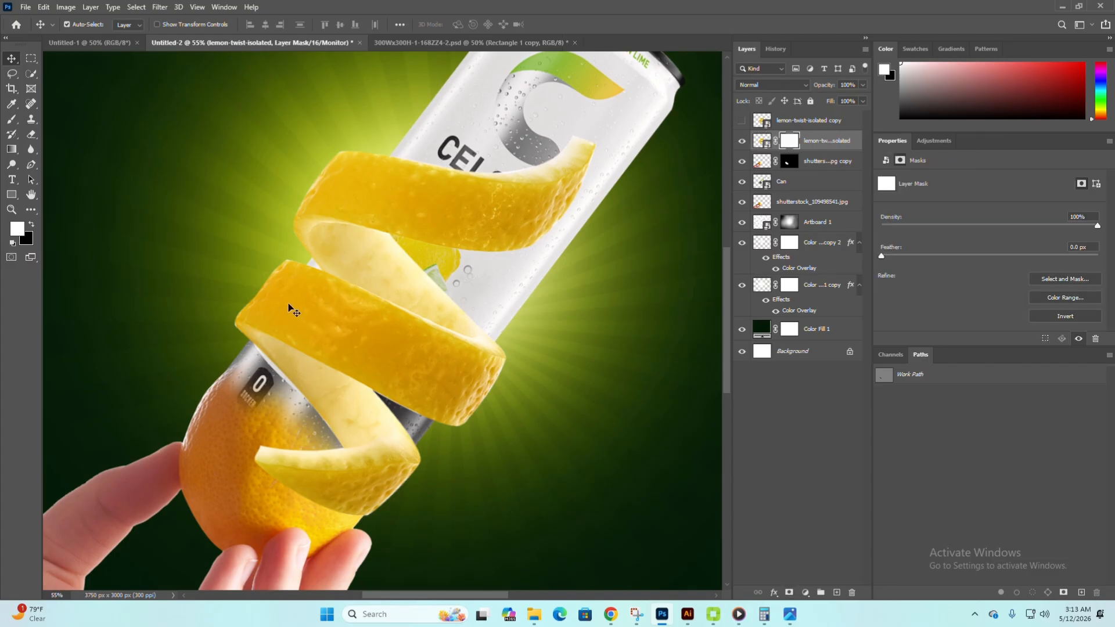
Set the eraser to 90 px and mask out the peel's lowest curl where it overlaps the orange and the can's base
click(31, 134)
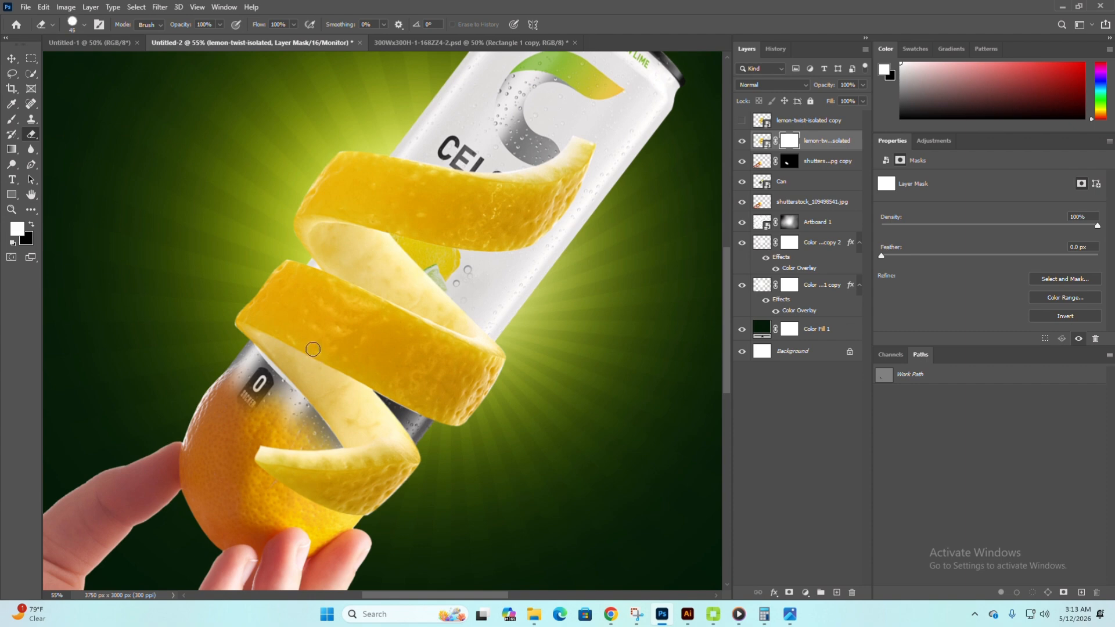
key(bracketright)
key(bracketright)
key(bracketright)
key(bracketright)
key(bracketright)
mouse_move(299, 327)
mouse_down()
mouse_move(342, 398)
mouse_move(328, 320)
mouse_up()
key(ctrl+z)
scroll(337, 398, up, 2)
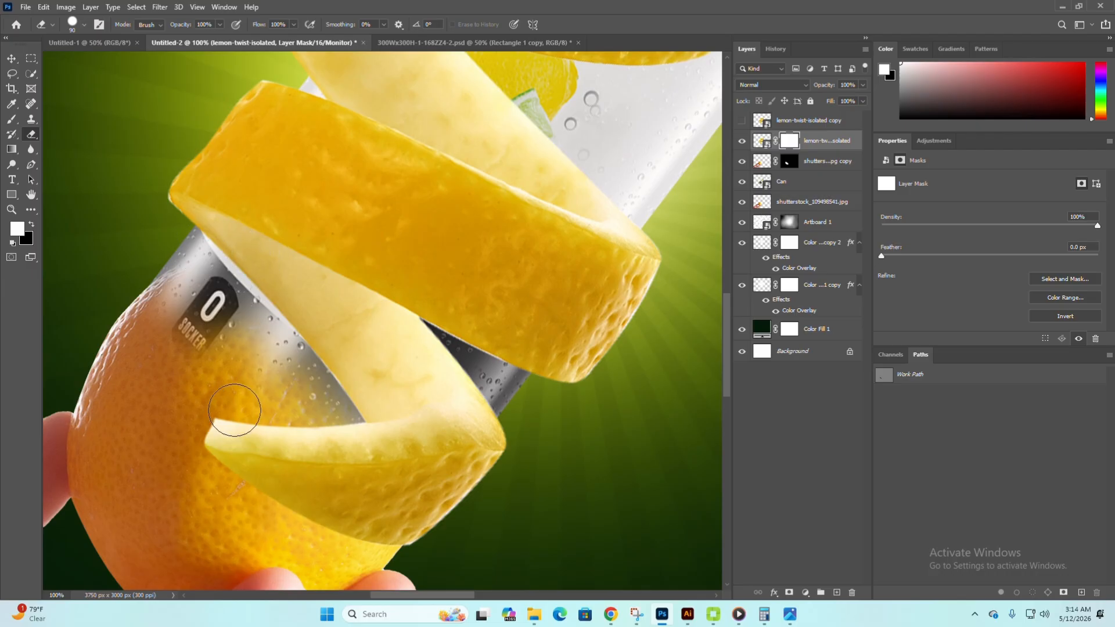
mouse_move(181, 418)
mouse_down()
mouse_move(468, 495)
mouse_move(303, 503)
mouse_move(216, 490)
mouse_move(417, 526)
mouse_up()
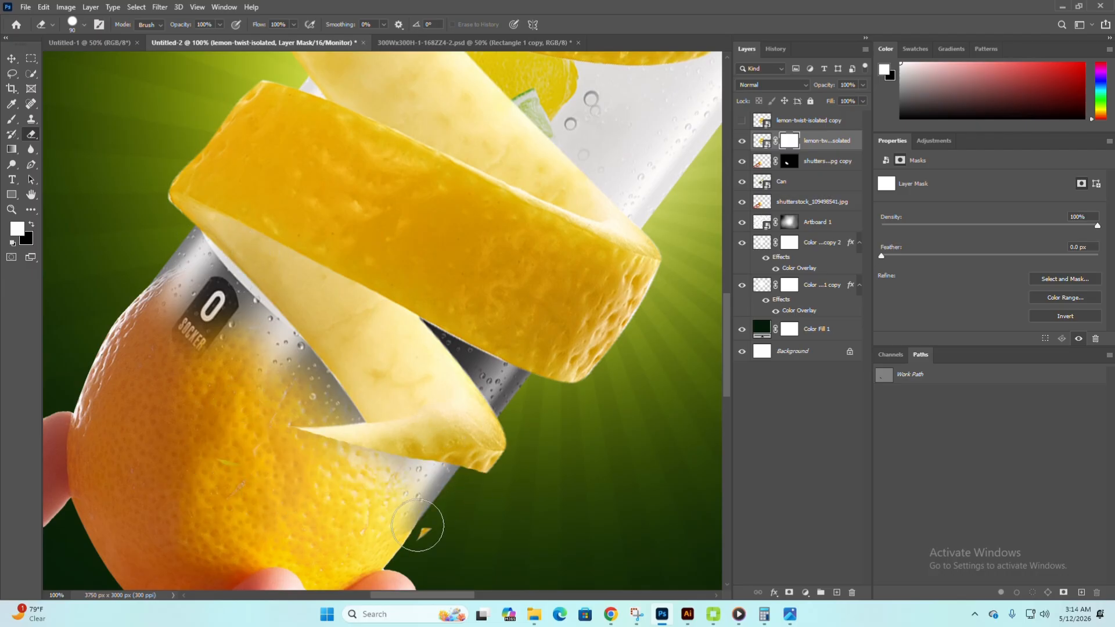
mouse_move(378, 445)
mouse_down()
mouse_move(443, 447)
mouse_move(388, 438)
mouse_move(426, 433)
mouse_move(371, 417)
mouse_up()
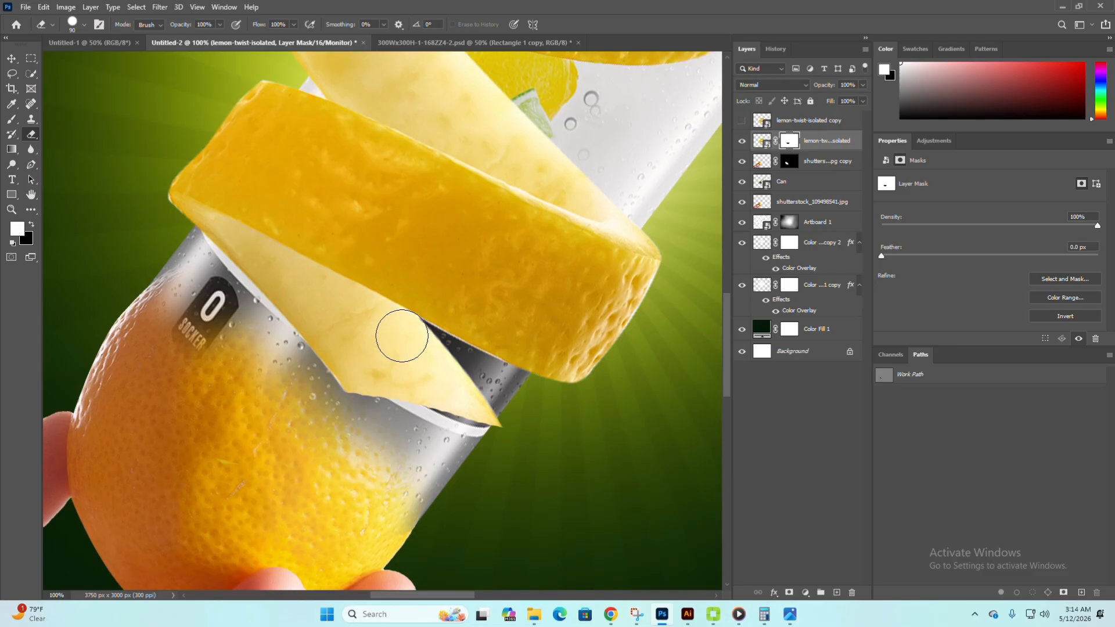
Erase the pale inner peel in a straight line along the lower edge of the middle peel band on the mask
click(401, 336)
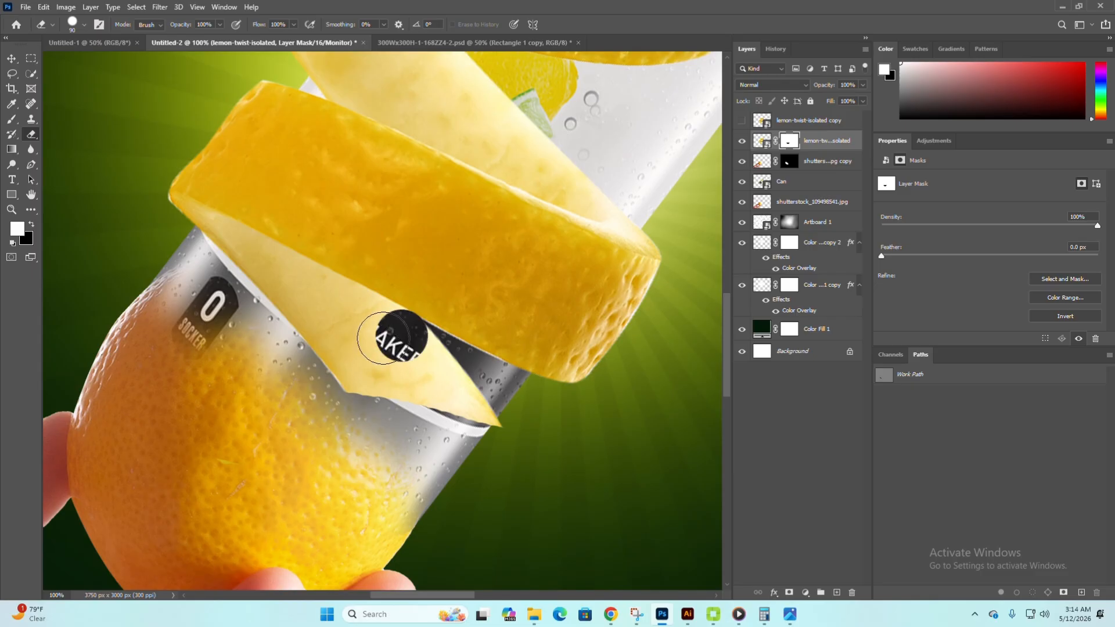
scroll(382, 334, up, 2)
key(ctrl+z)
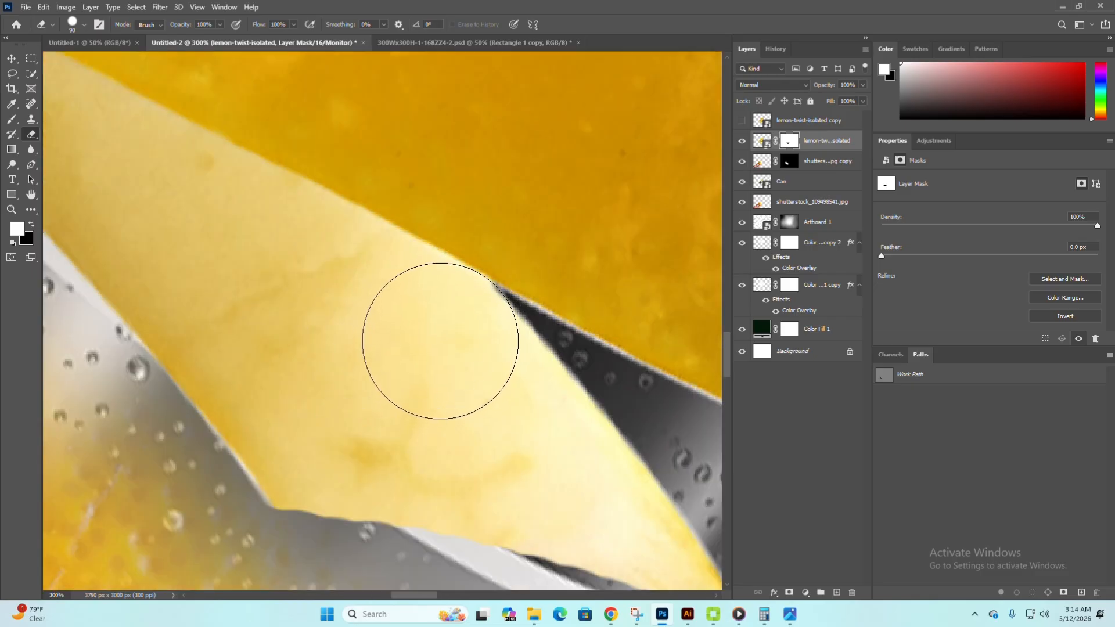
click(440, 341)
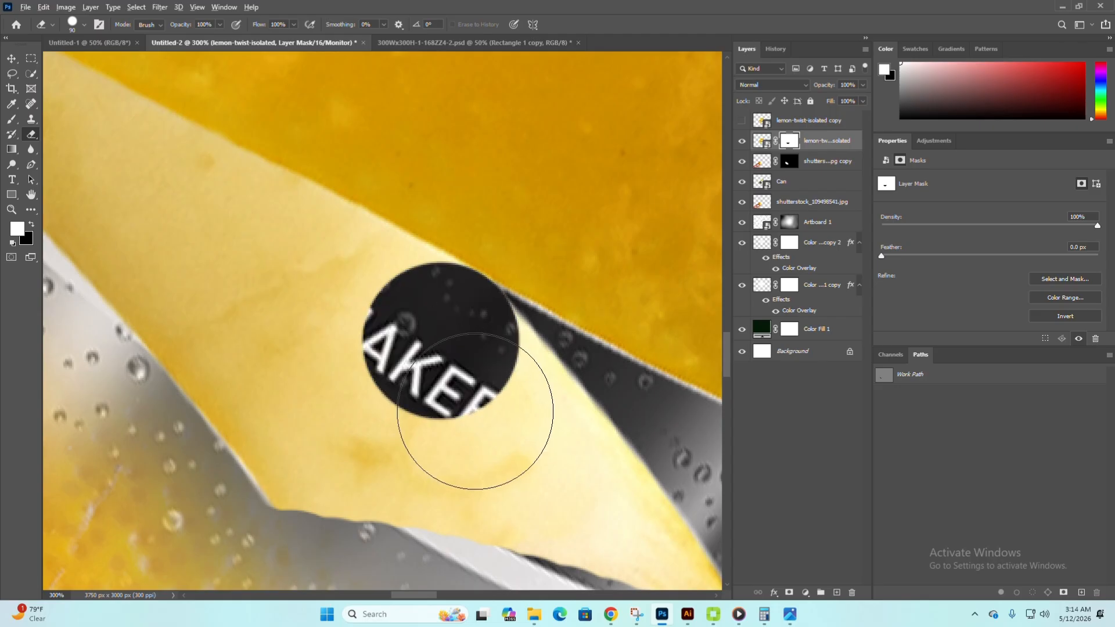
scroll(476, 411, down, 2)
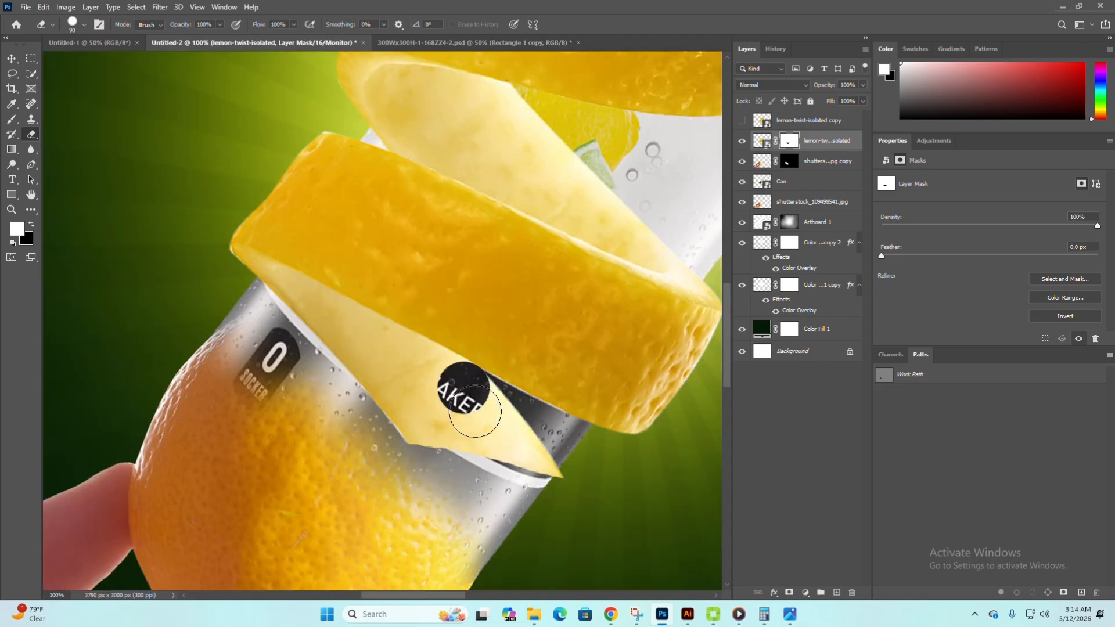
click(279, 286)
shift+click(463, 390)
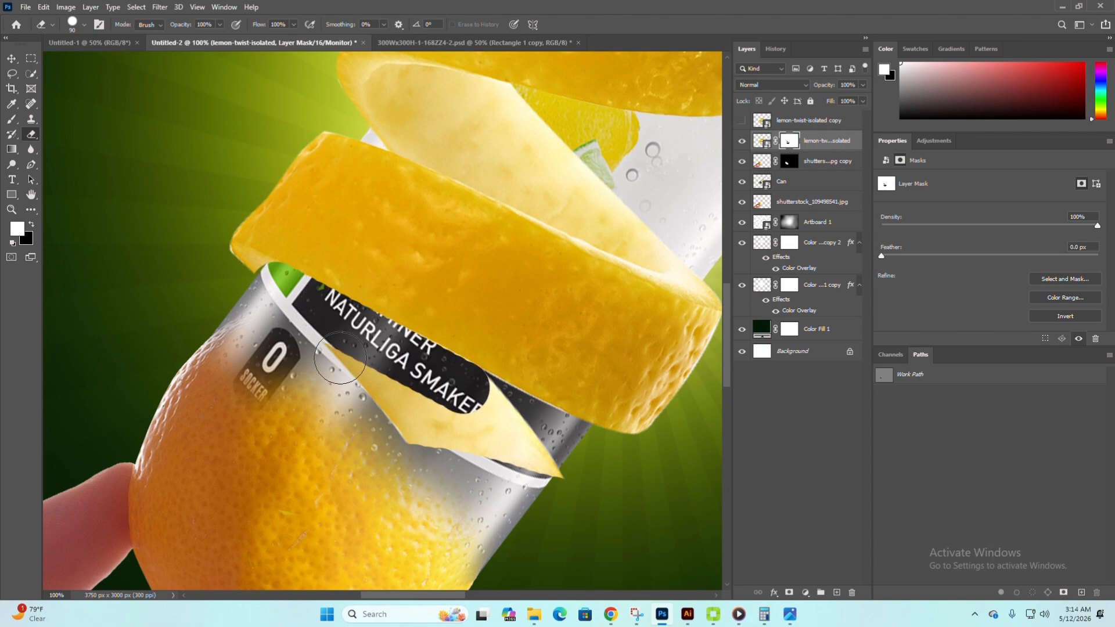
Mask out the remaining pale peel strip below the middle band to reveal the can's black label
drag(349, 372, 544, 482)
key(ctrl+plus)
drag(520, 448, 379, 373)
click(390, 375)
shift+click(570, 464)
scroll(568, 483, down, 2)
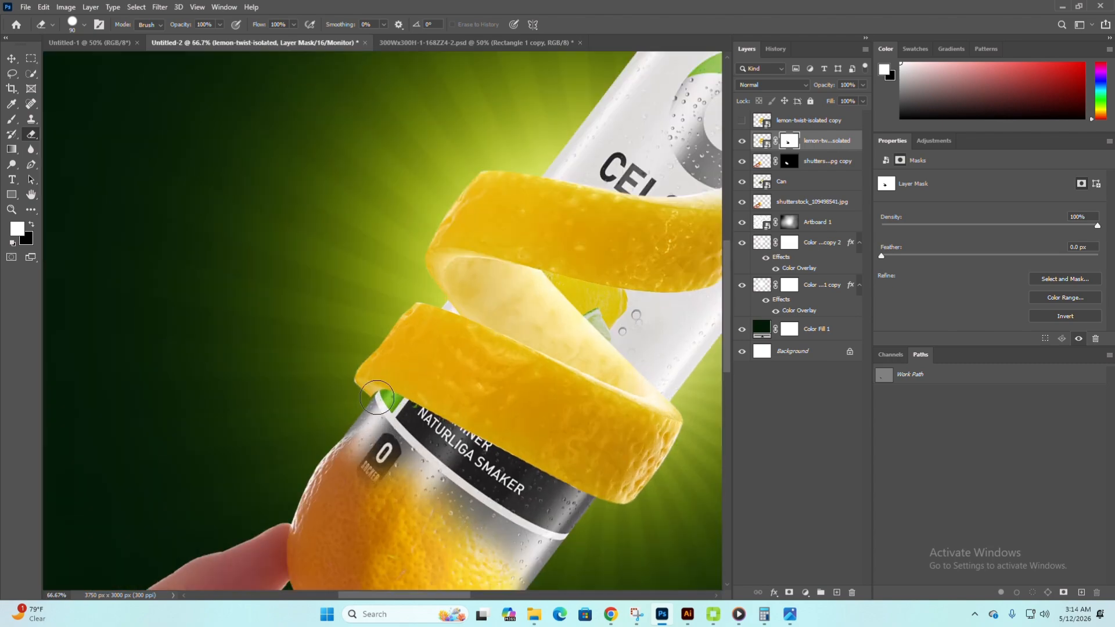
Reduce the eraser to 9 px and touch up the mask edge where the lower peel band meets the can's green label
scroll(377, 385, up, 2)
key(b)
scroll(337, 360, up, 1)
key(e)
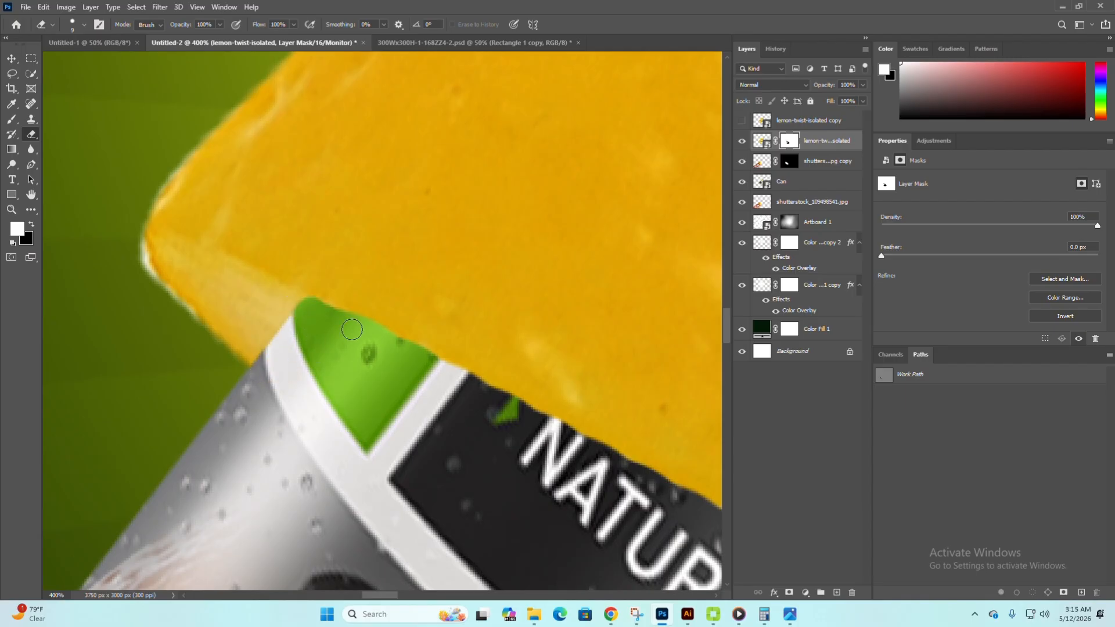
scroll(348, 365, down, 3)
scroll(348, 365, down, 1)
drag(352, 369, 341, 381)
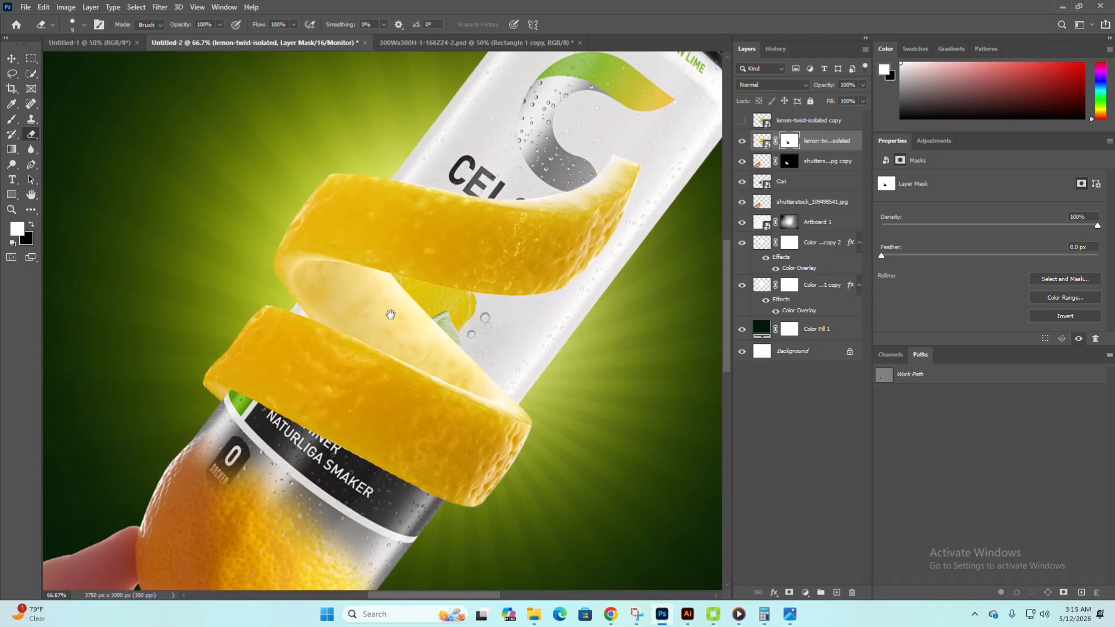
drag(391, 314, 362, 318)
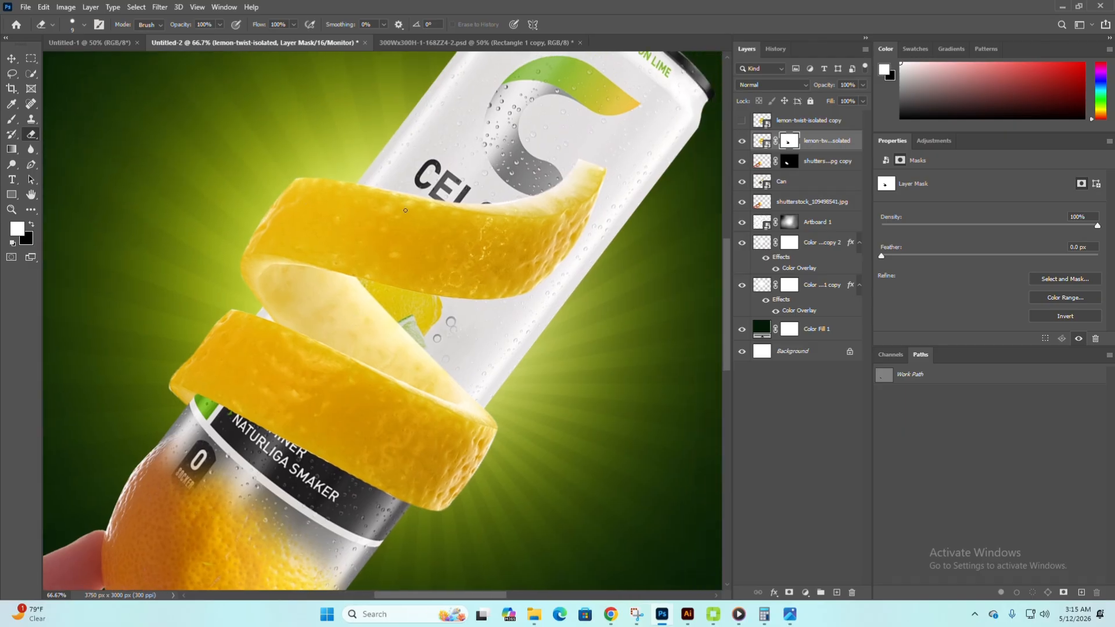
Start a Pen path along the lower band's upper rim, curving it to the peel's corner at the can's right edge
click(12, 59)
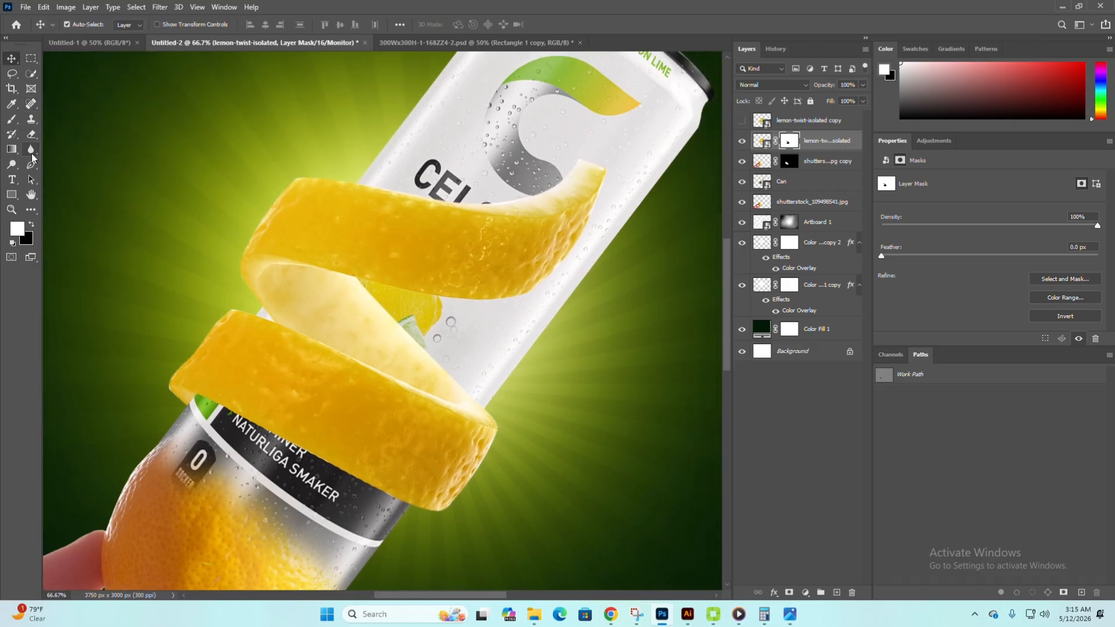
click(32, 167)
scroll(319, 368, up, 1)
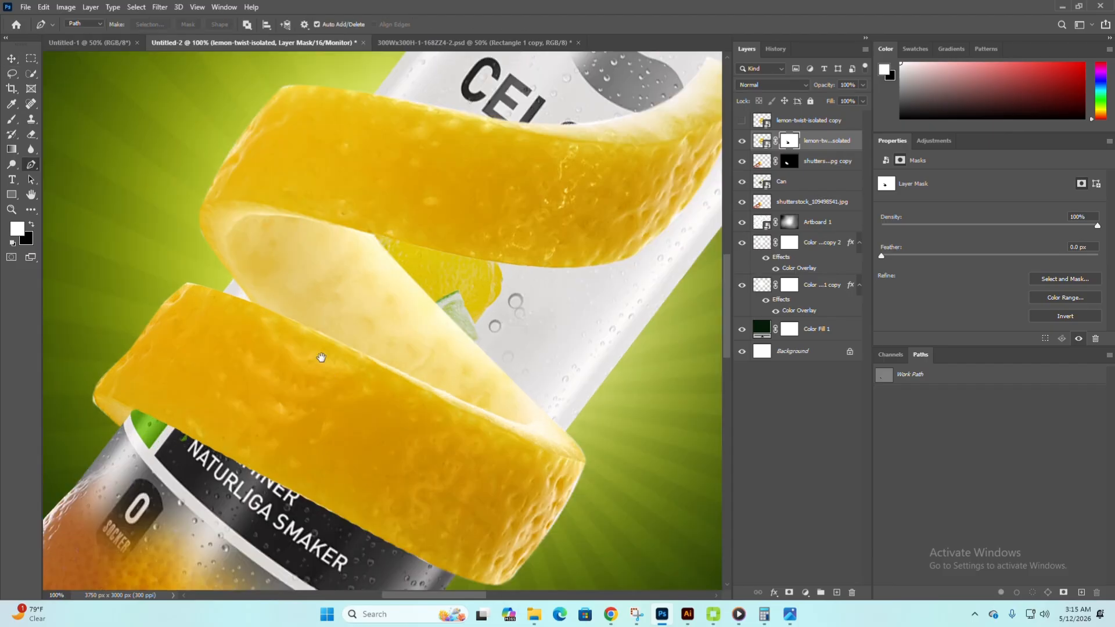
drag(319, 359, 291, 337)
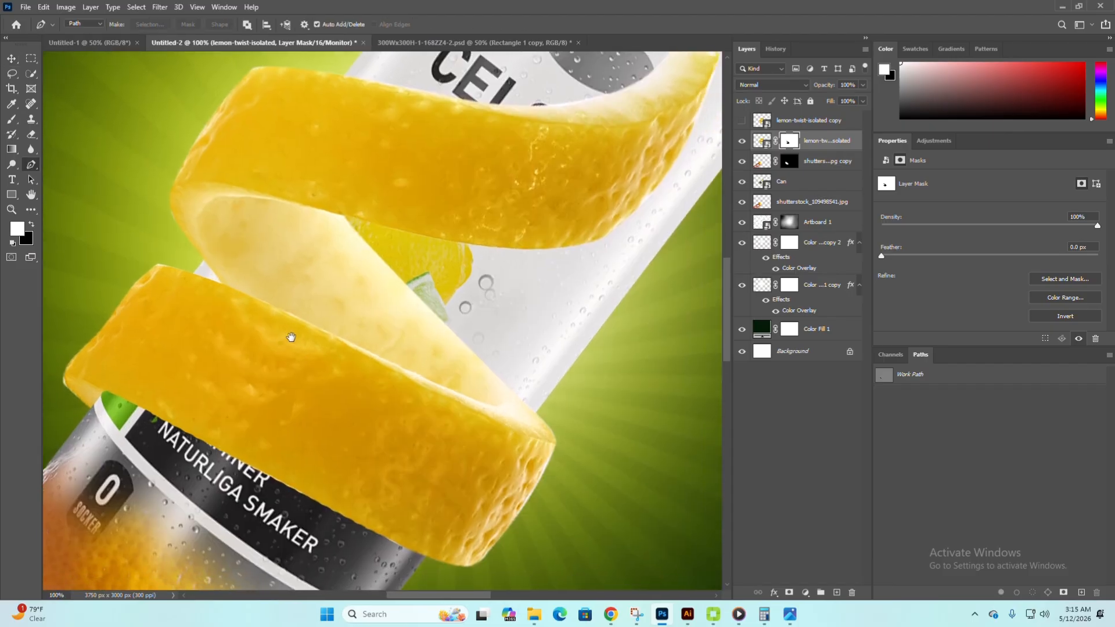
click(214, 281)
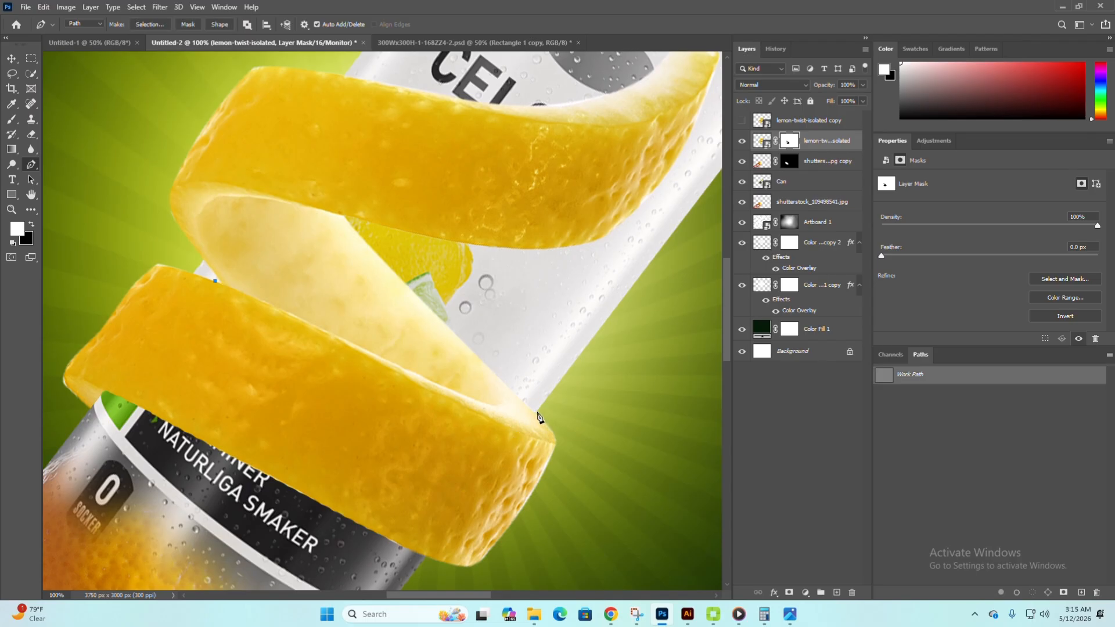
drag(536, 413, 543, 391)
scroll(542, 412, up, 2)
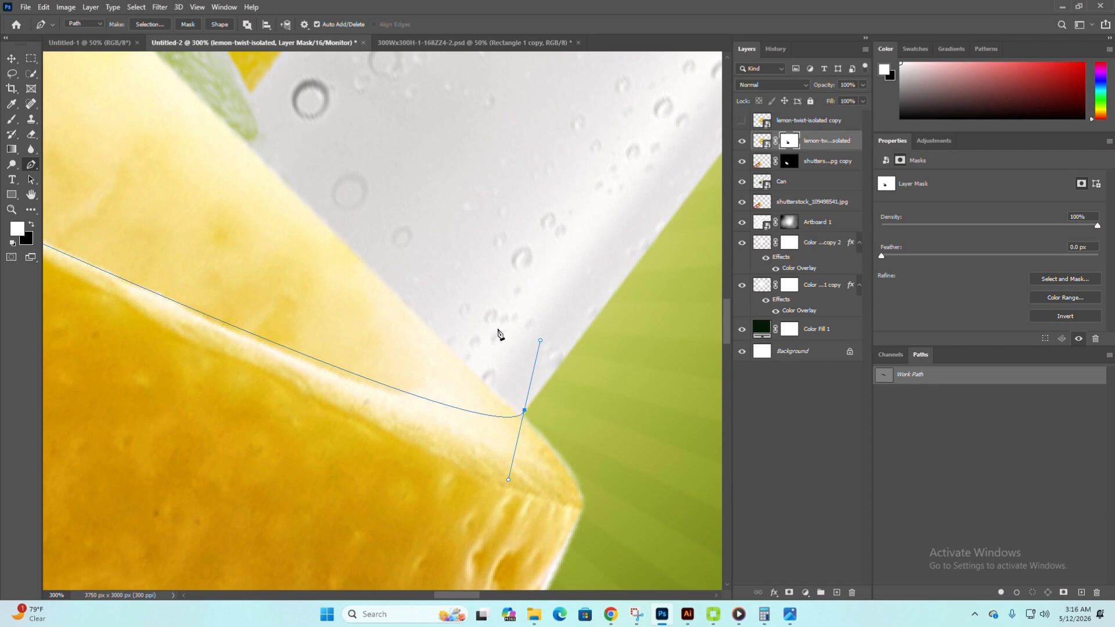
scroll(572, 439, down, 1)
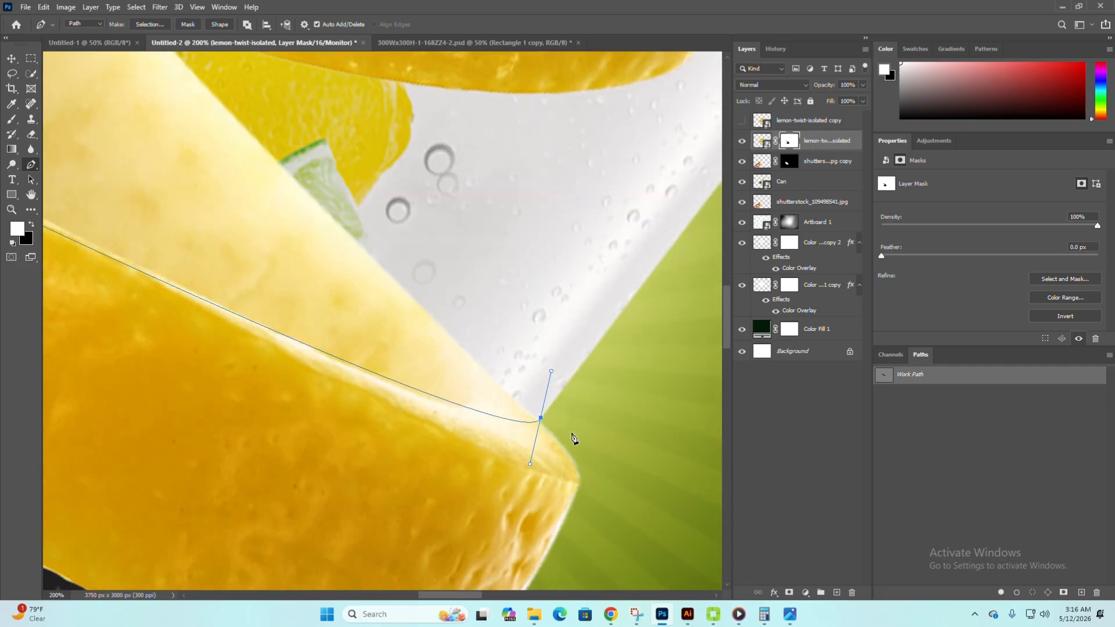
scroll(511, 422, up, 1)
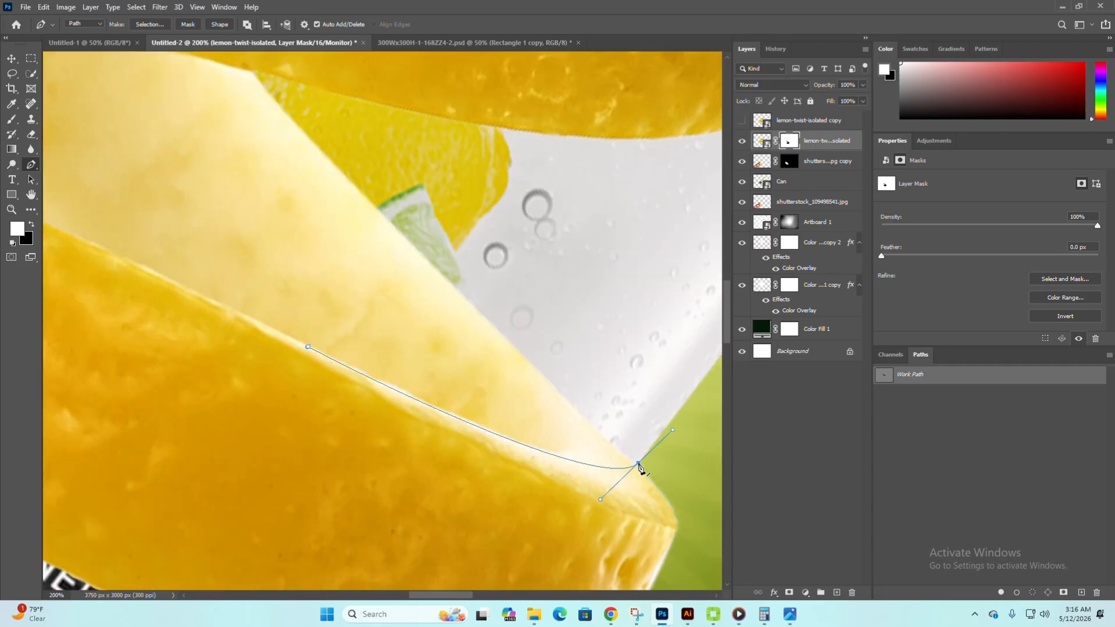
scroll(634, 413, down, 1)
Continue the path up outside the peel's right side and across above the upper band's tip
drag(648, 396, 491, 418)
click(528, 384)
click(592, 328)
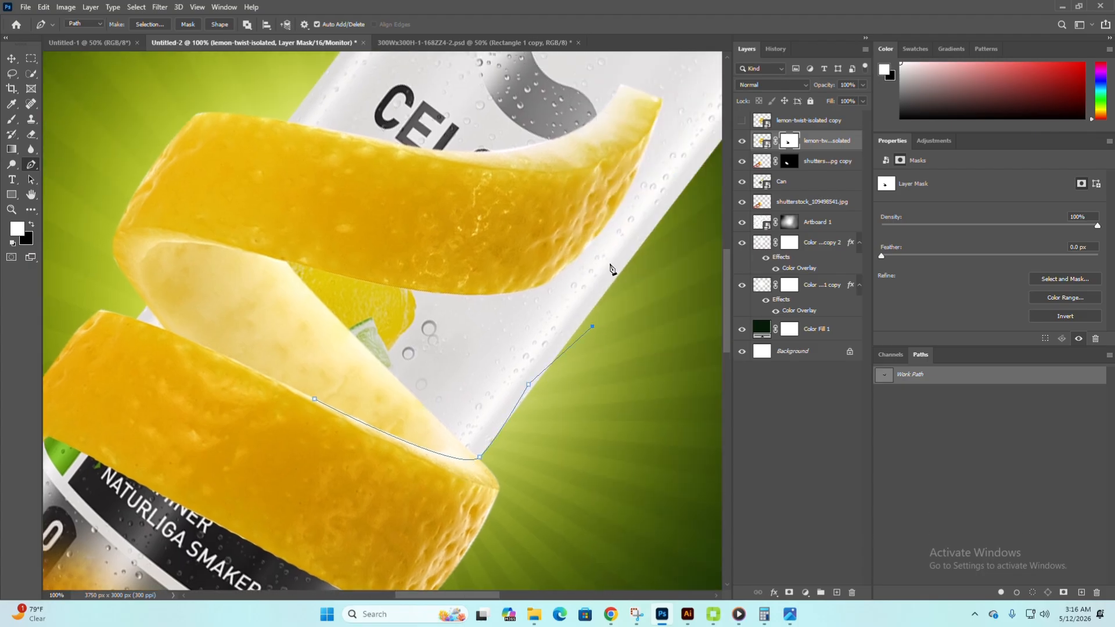
click(661, 170)
click(687, 87)
click(611, 73)
click(209, 90)
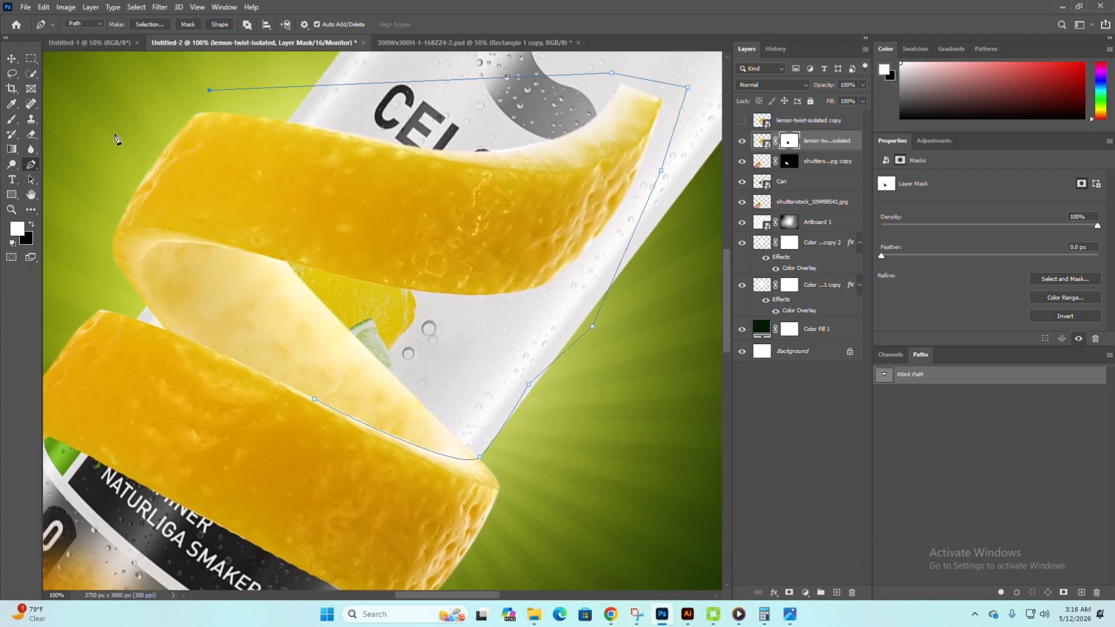
Bring the path down around the upper loop's left side and close it along the lower band's rim
scroll(114, 314, up, 2)
drag(117, 316, 107, 236)
click(168, 272)
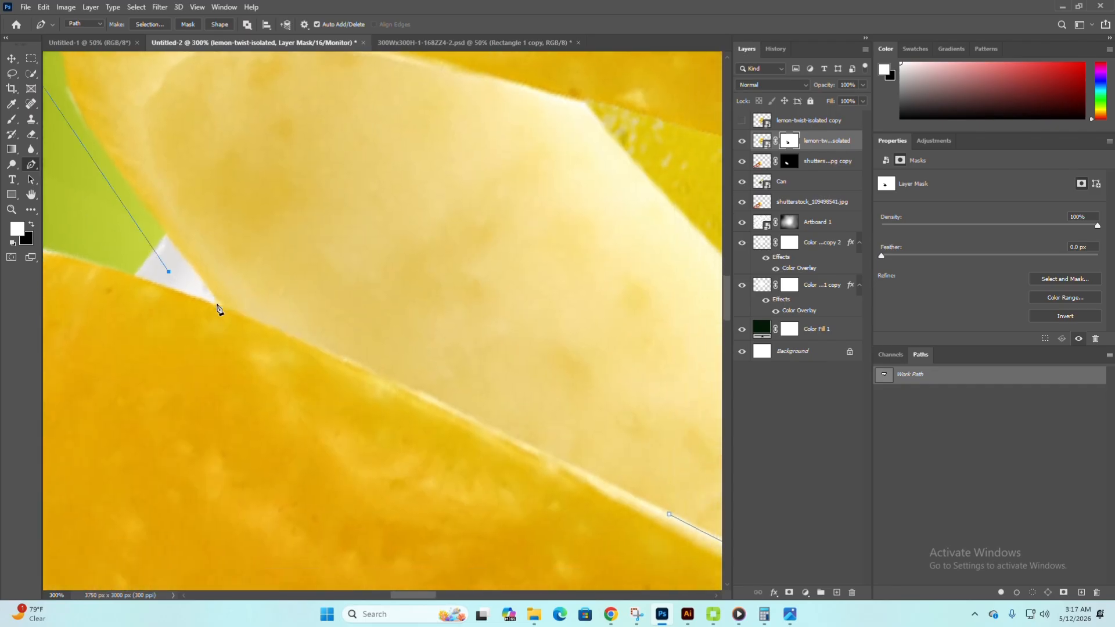
scroll(212, 303, down, 1)
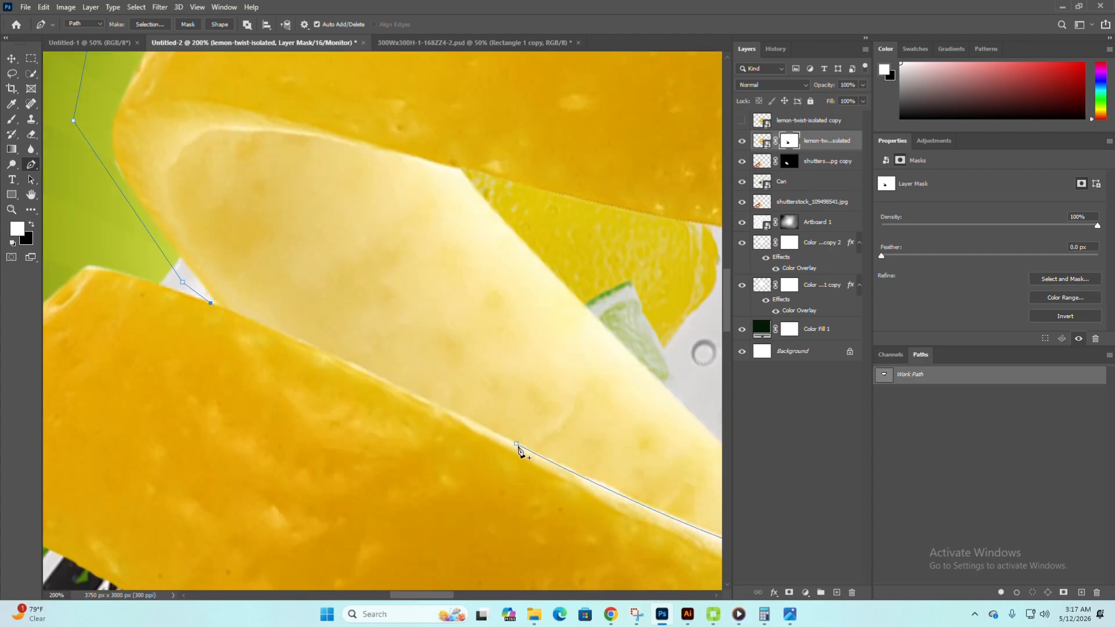
drag(517, 444, 579, 486)
Convert the path to a selection with 0 px feather, erase the upper loop from the peel's layer mask, and deselect
scroll(474, 431, down, 2)
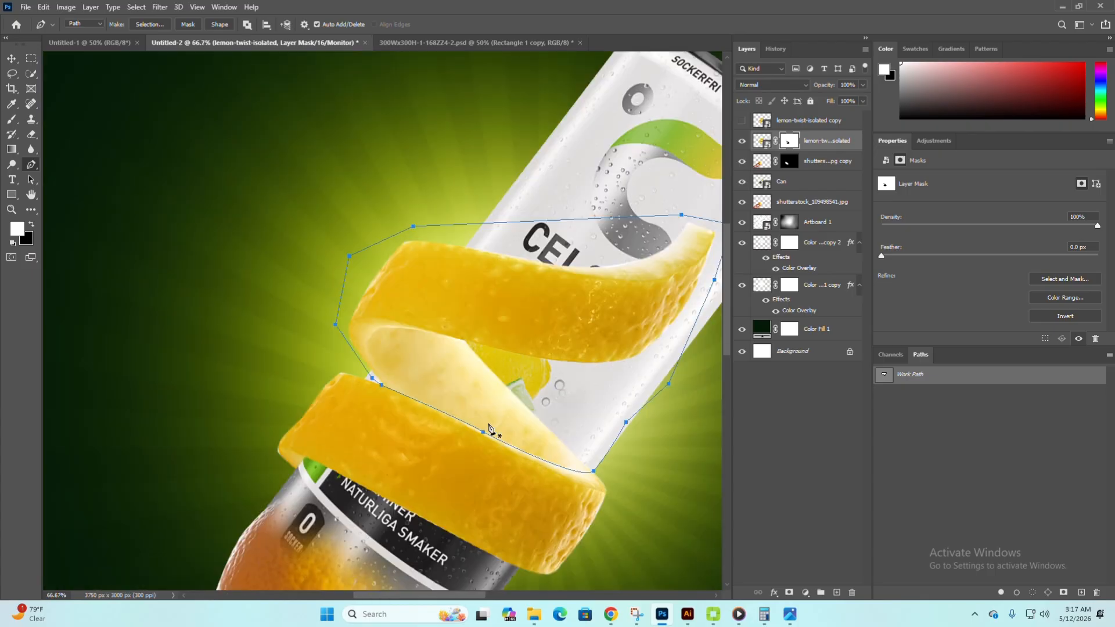
drag(573, 388, 486, 380)
right_click(485, 381)
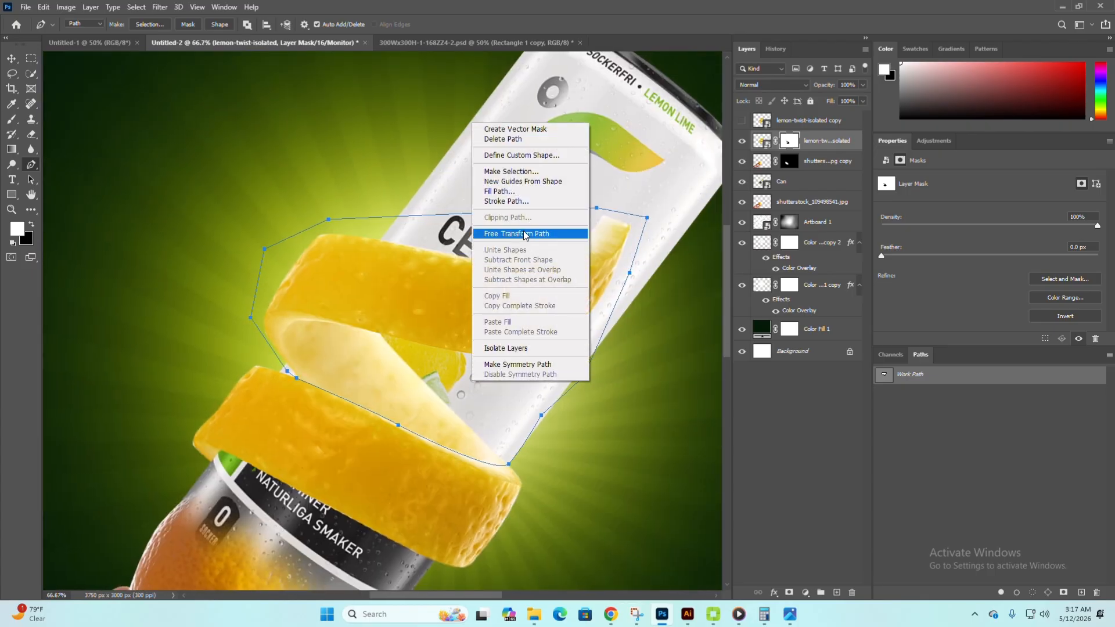
click(508, 176)
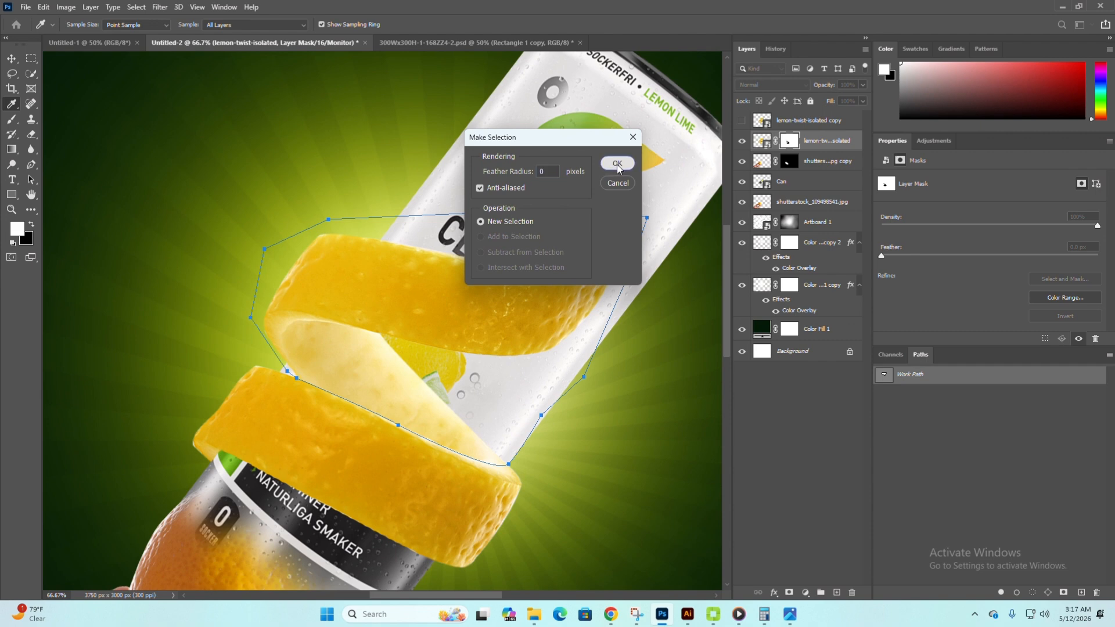
click(617, 165)
key(Delete)
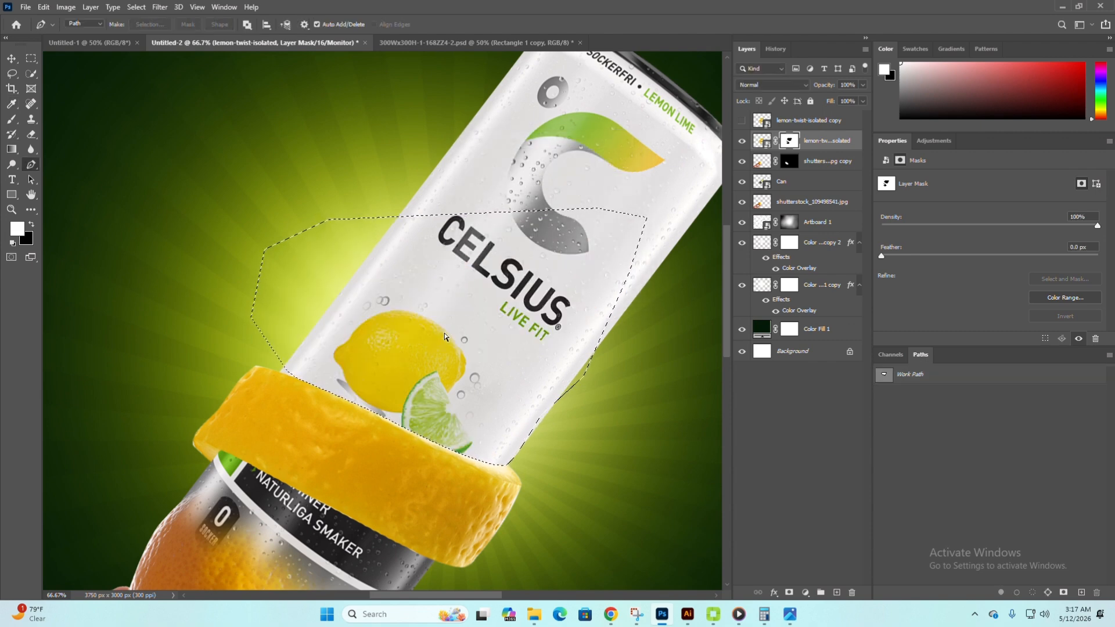
key(ctrl+d)
click(12, 58)
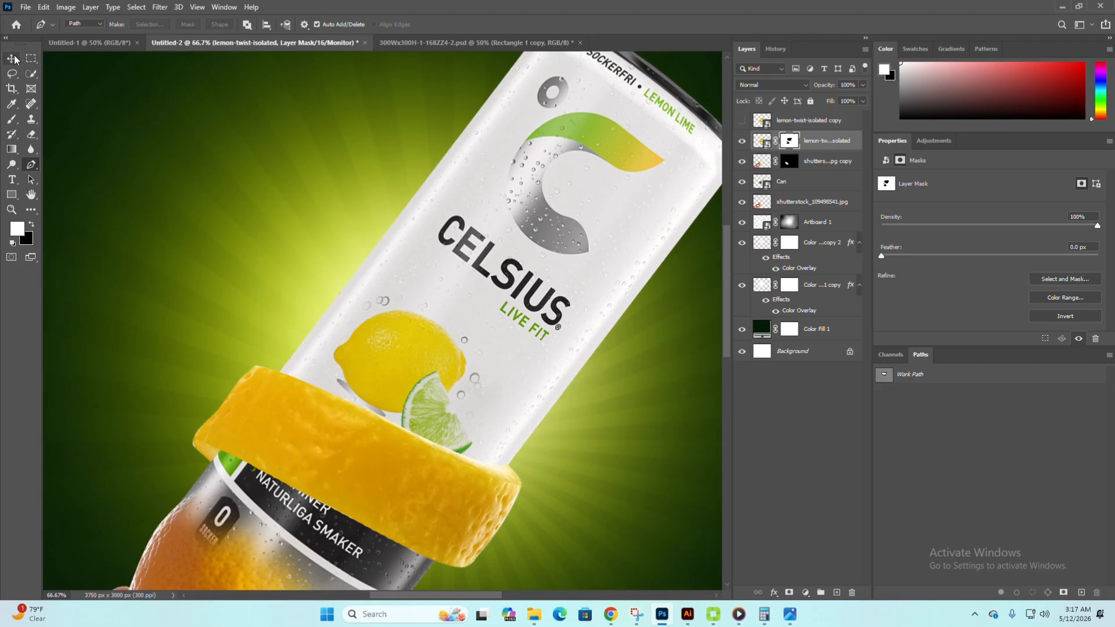
mouse_move(266, 287)
mouse_down()
mouse_move(276, 254)
mouse_move(251, 276)
mouse_up()
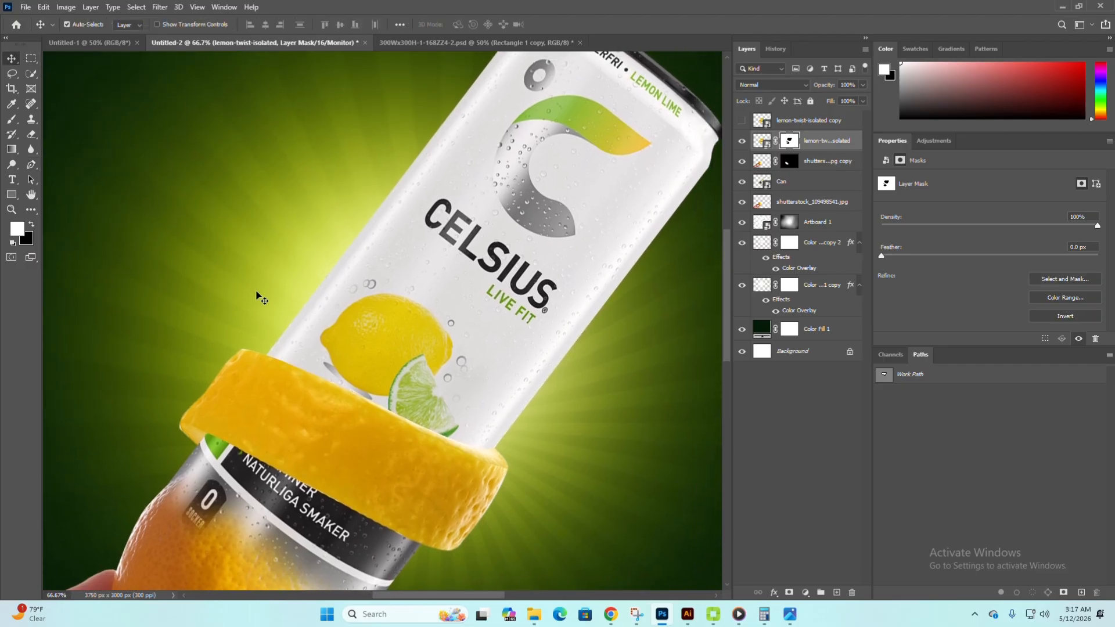
Show the lemon-twist-isolated copy layer and move it up over the can's upper half
scroll(307, 336, down, 1)
click(742, 121)
click(808, 121)
drag(407, 292, 503, 231)
drag(503, 231, 440, 259)
Free-transform the peel copy, adjusting its size, angle and position so its upper band wraps the can just below the lid
key(ctrl+t)
drag(624, 238, 638, 272)
drag(520, 267, 512, 238)
scroll(413, 217, up, 1)
drag(388, 237, 374, 262)
drag(658, 295, 699, 281)
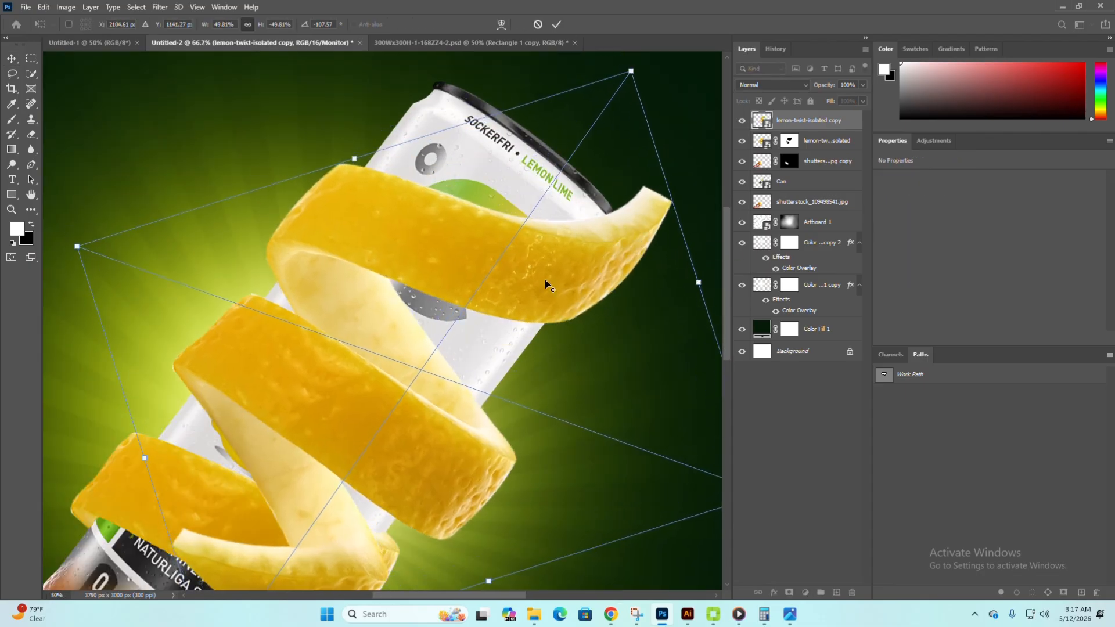
scroll(545, 280, down, 1)
drag(624, 250, 630, 278)
drag(531, 268, 505, 262)
key(Return)
drag(371, 233, 384, 230)
Erase the peel copy's lower bands with a 600 px eraser, keeping the upper loop around the can
key(e)
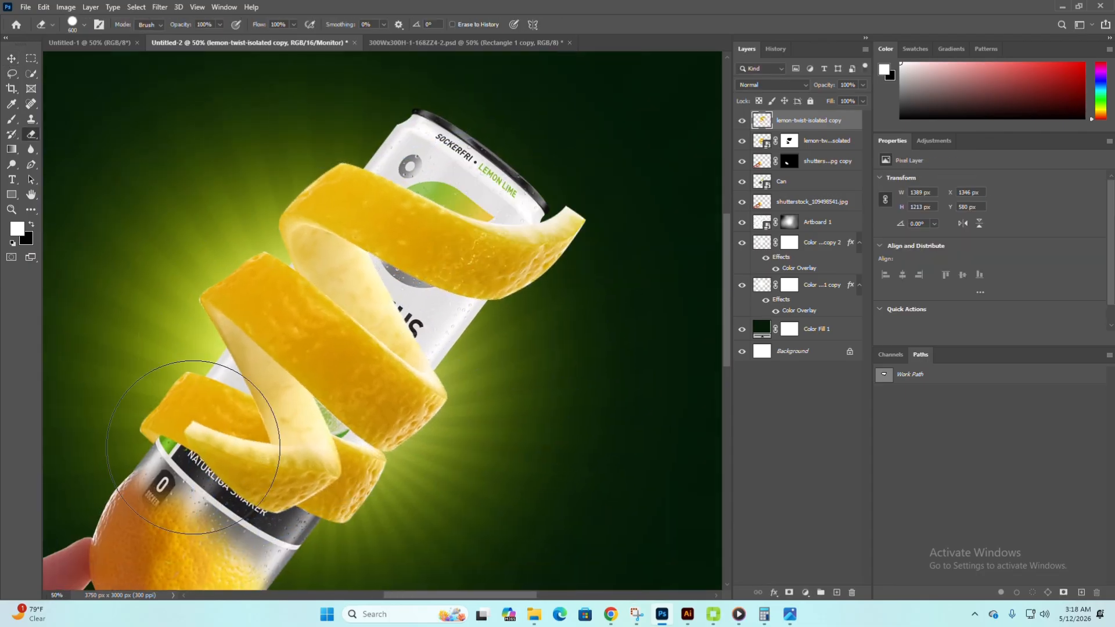
drag(193, 448, 284, 387)
mouse_move(256, 339)
mouse_down()
mouse_move(335, 340)
mouse_move(379, 379)
mouse_up()
key(ctrl+z)
click(213, 310)
scroll(400, 227, up, 1)
key(v)
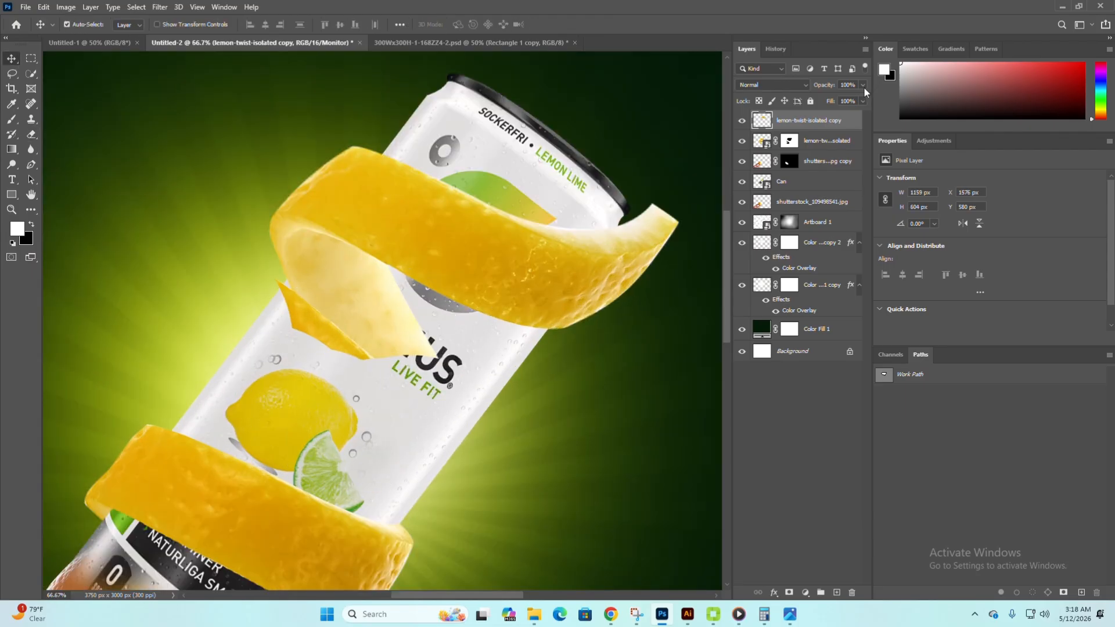
Lower the peel copy's opacity to 72% and start a Pen path along the upper band's lower rim and down the can's left edge
drag(864, 86, 847, 94)
scroll(372, 227, up, 1)
key(p)
click(373, 283)
drag(265, 233, 243, 230)
alt+click(265, 234)
click(214, 303)
scroll(213, 304, up, 3)
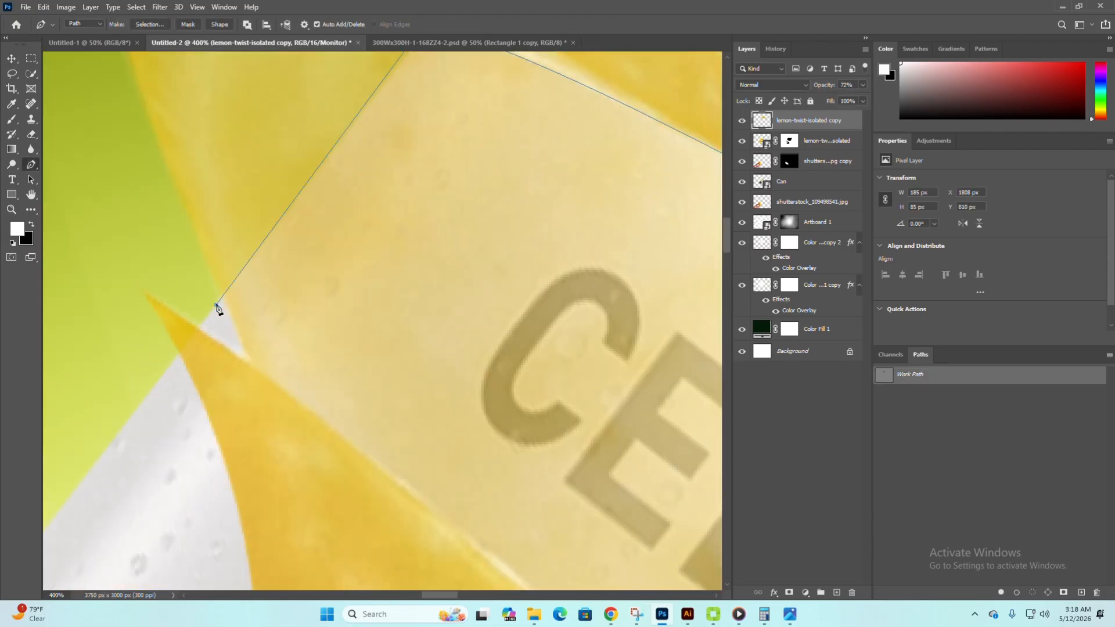
Continue the path around the outside of the leftover peel fragment and below it toward the LIVE FIT text
click(175, 293)
click(152, 381)
drag(221, 471, 241, 494)
click(296, 525)
drag(296, 530, 215, 390)
click(415, 511)
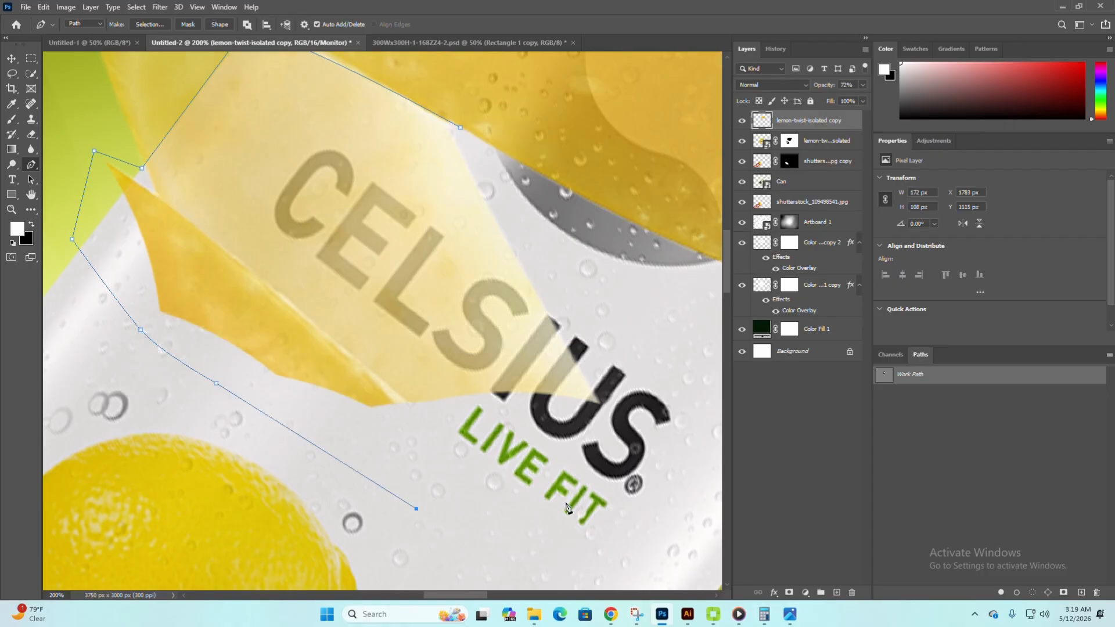
Bring the path up past the end of the CELSIUS lettering and close it at the band's lower rim
drag(568, 504, 584, 497)
drag(652, 394, 644, 381)
drag(566, 294, 634, 443)
click(552, 299)
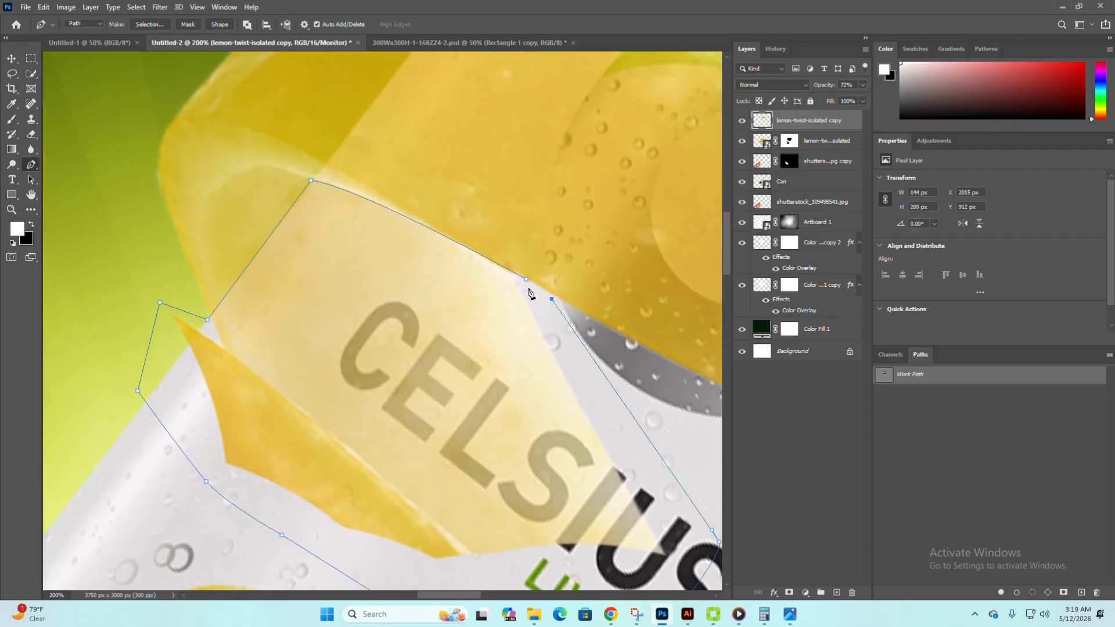
click(527, 280)
Convert the path to a selection, delete the enclosed peel remnants over the CELSIUS lettering, and deselect
right_click(493, 225)
click(539, 256)
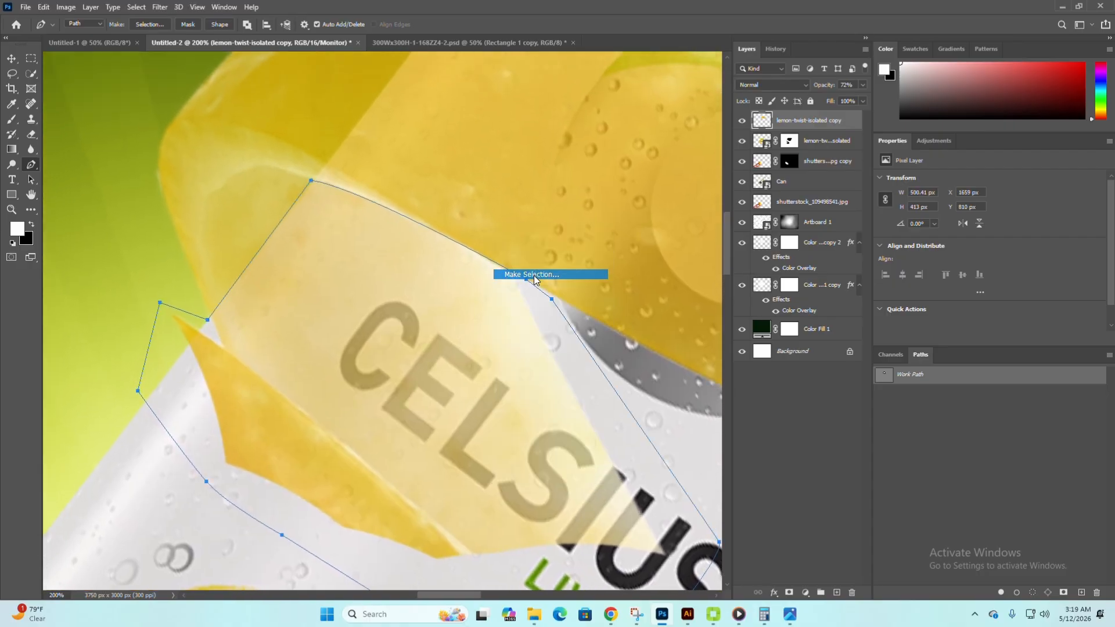
click(615, 165)
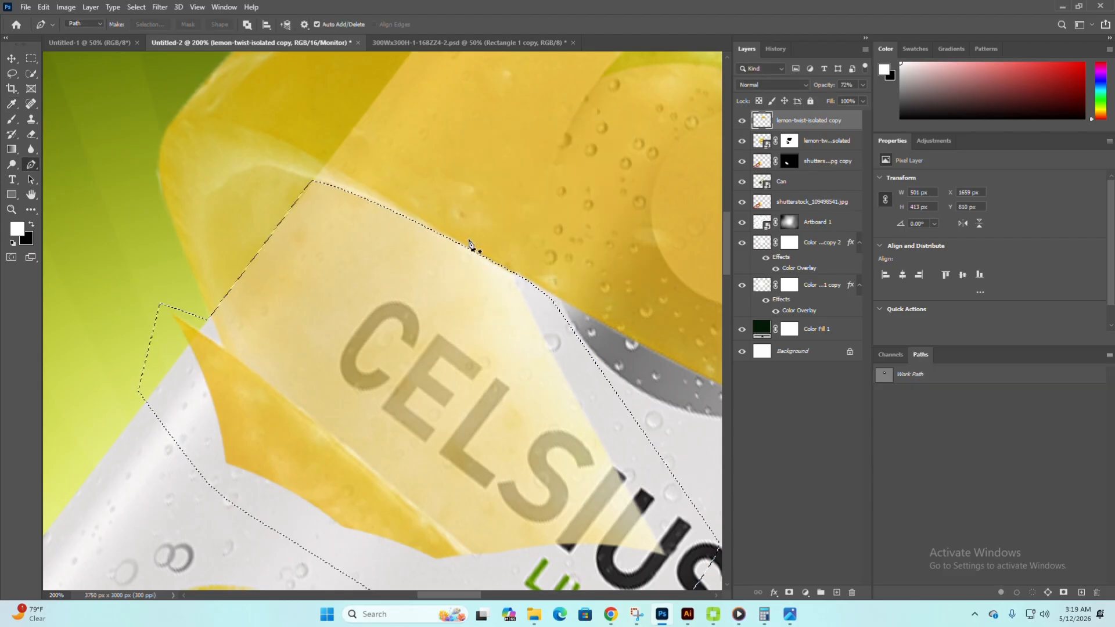
key(Delete)
scroll(347, 364, down, 2)
scroll(347, 364, down, 1)
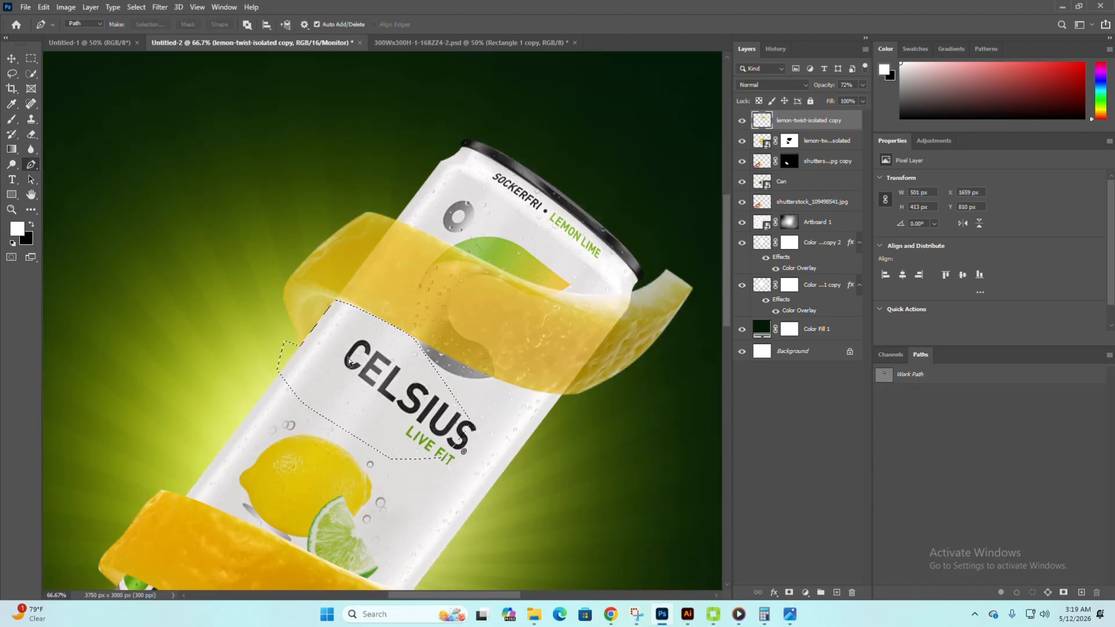
key(ctrl+d)
click(11, 58)
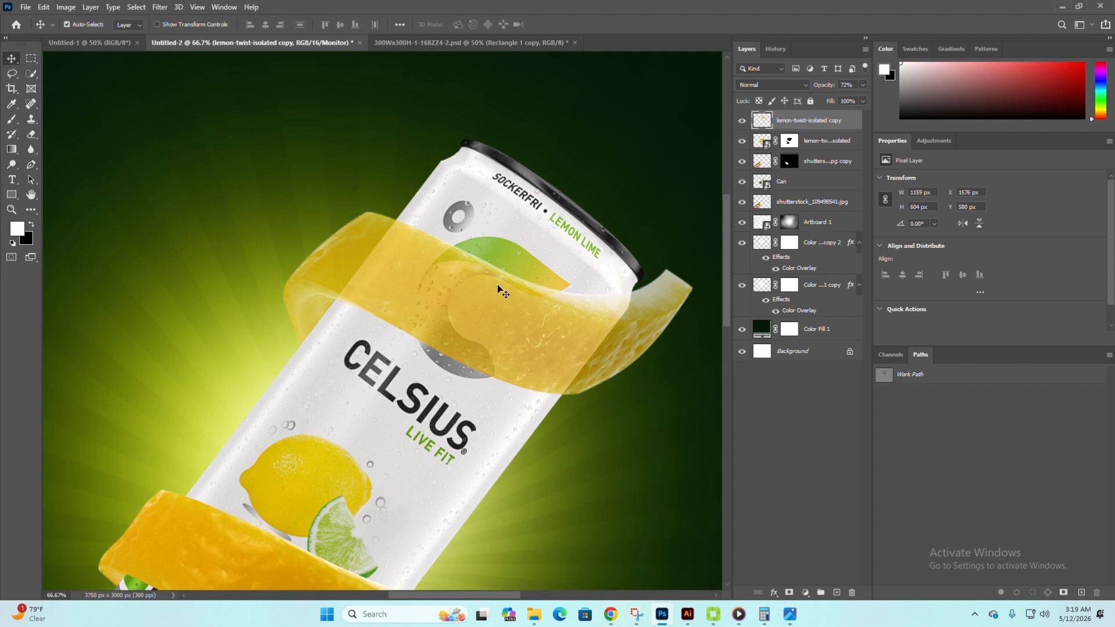
Restore the peel copy layer's opacity to 100%
click(862, 84)
drag(848, 98, 886, 104)
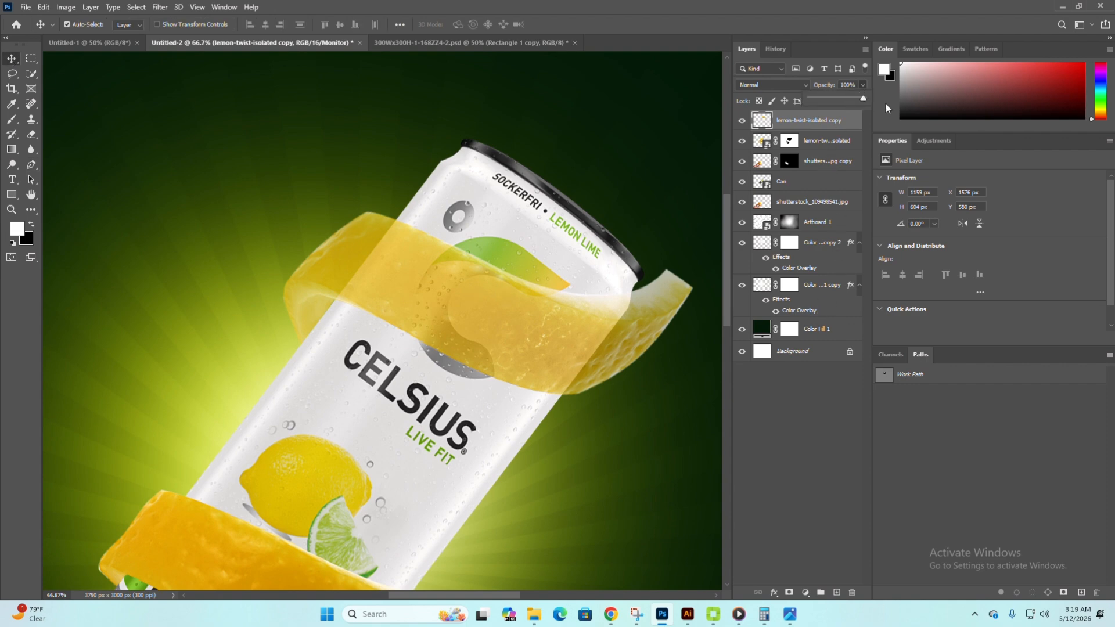
click(545, 435)
drag(546, 434, 497, 395)
scroll(507, 392, down, 2)
scroll(508, 392, down, 1)
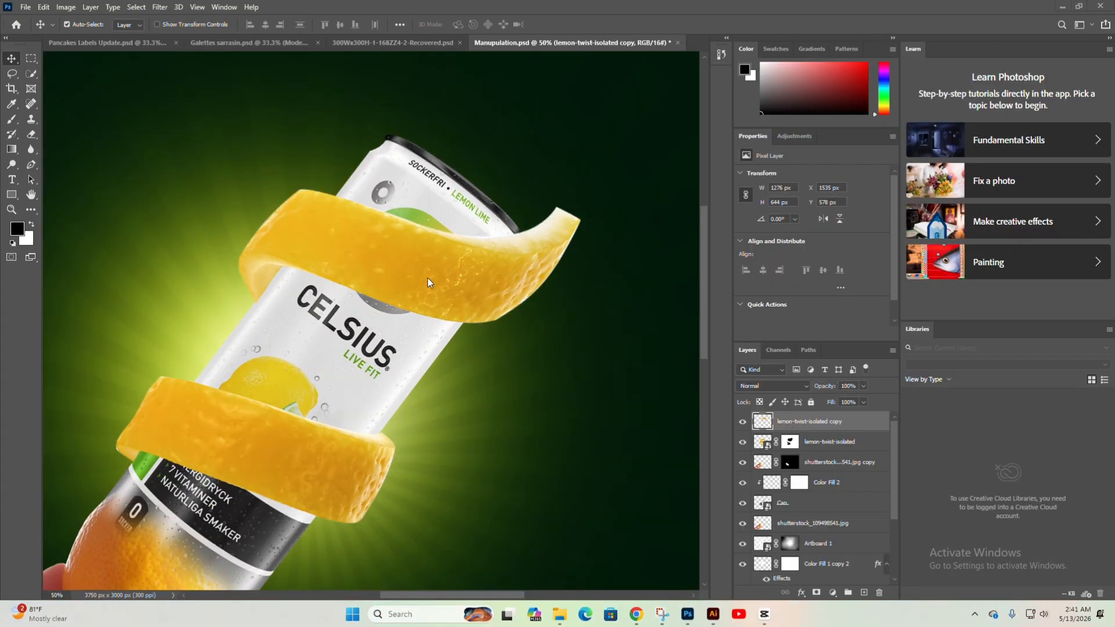
Add a Hue/Saturation adjustment above the peel copy, turn on Colorize, and clip it to that layer
click(459, 275)
click(833, 593)
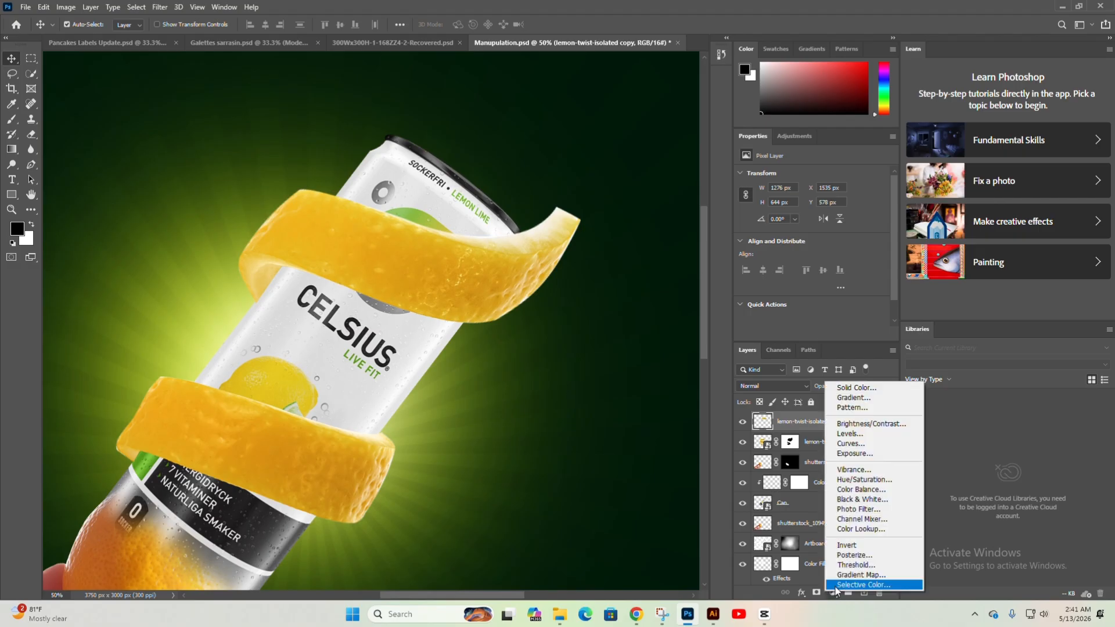
click(860, 480)
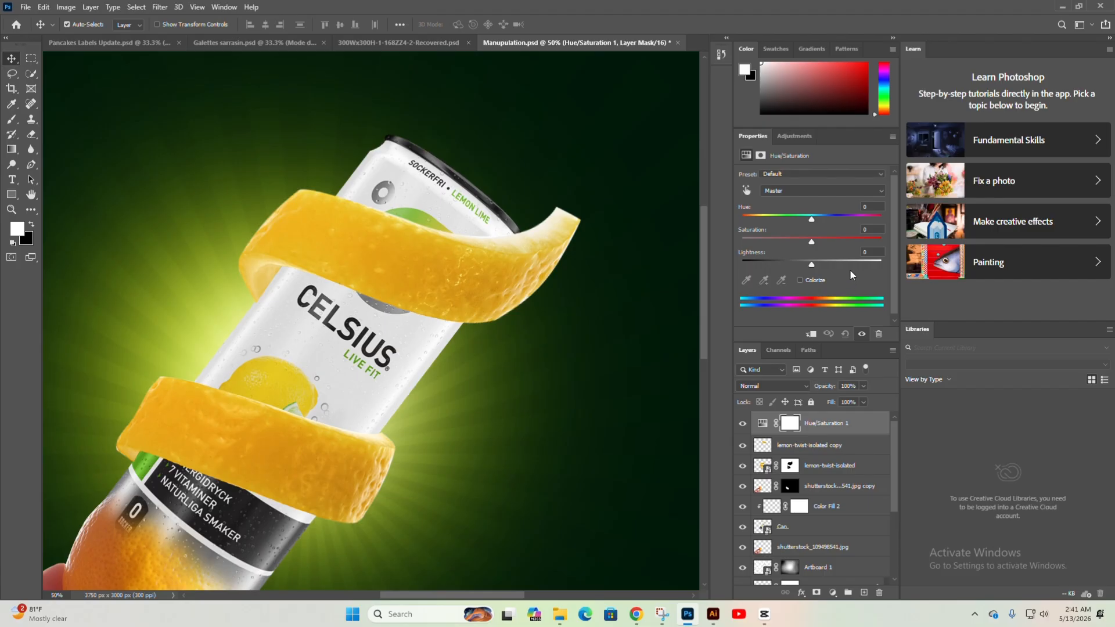
click(817, 282)
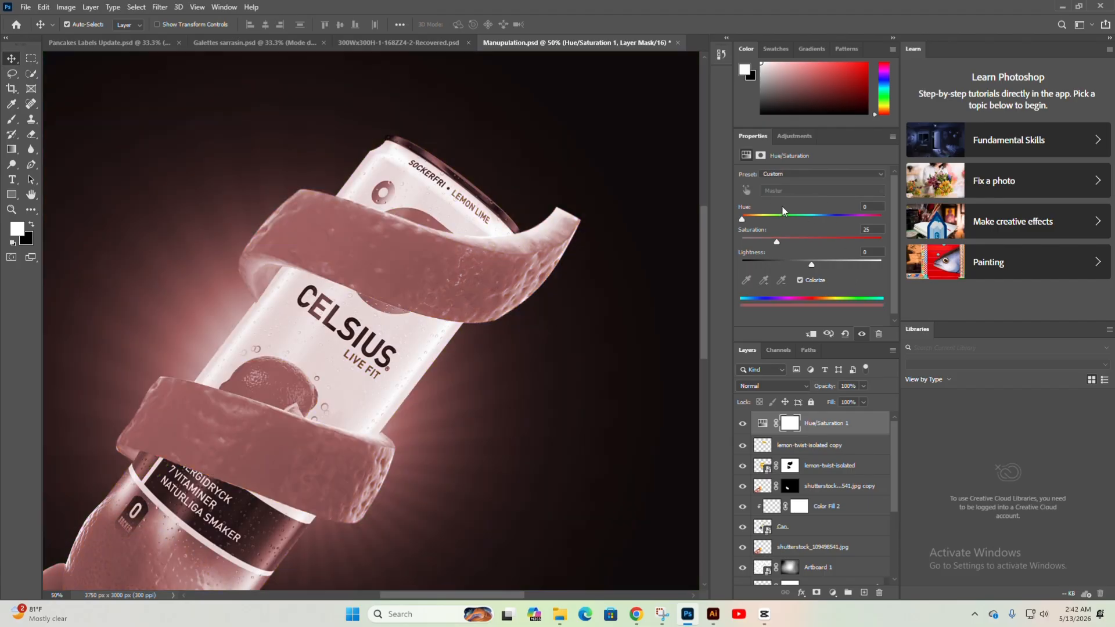
click(811, 333)
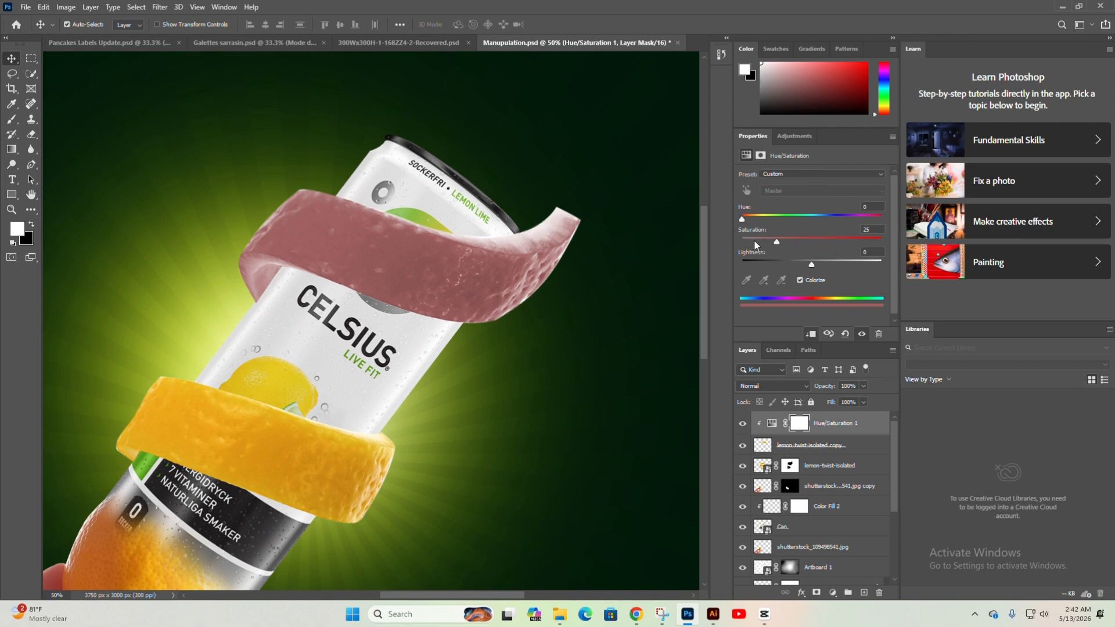
Recolour the upper peel green with hue 111, saturation 43 and lightness -19
drag(744, 223, 795, 227)
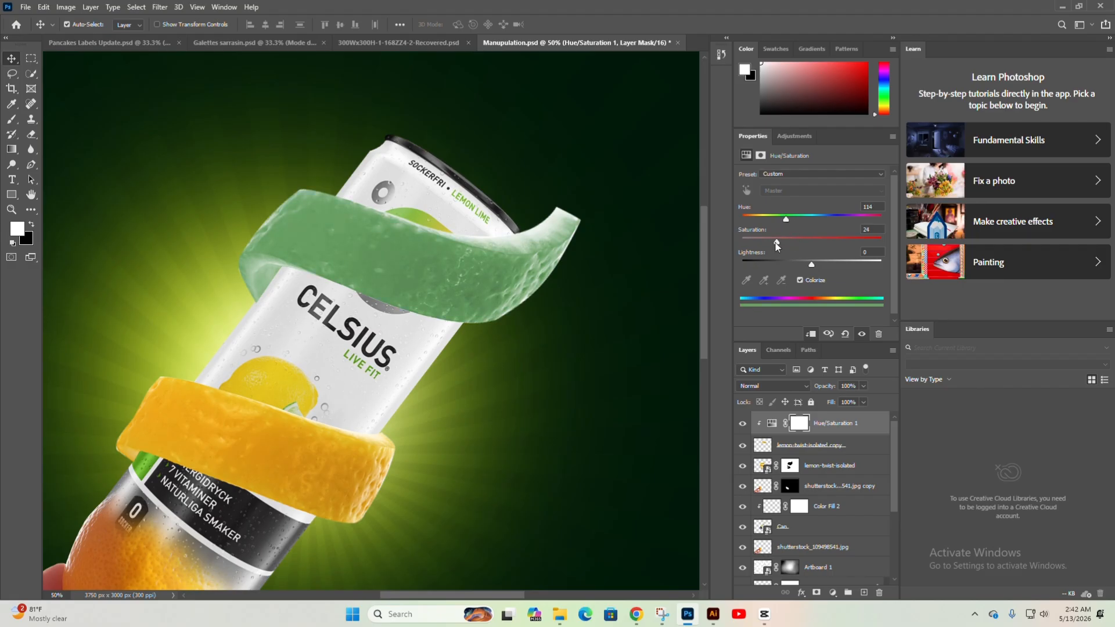
drag(777, 246, 801, 271)
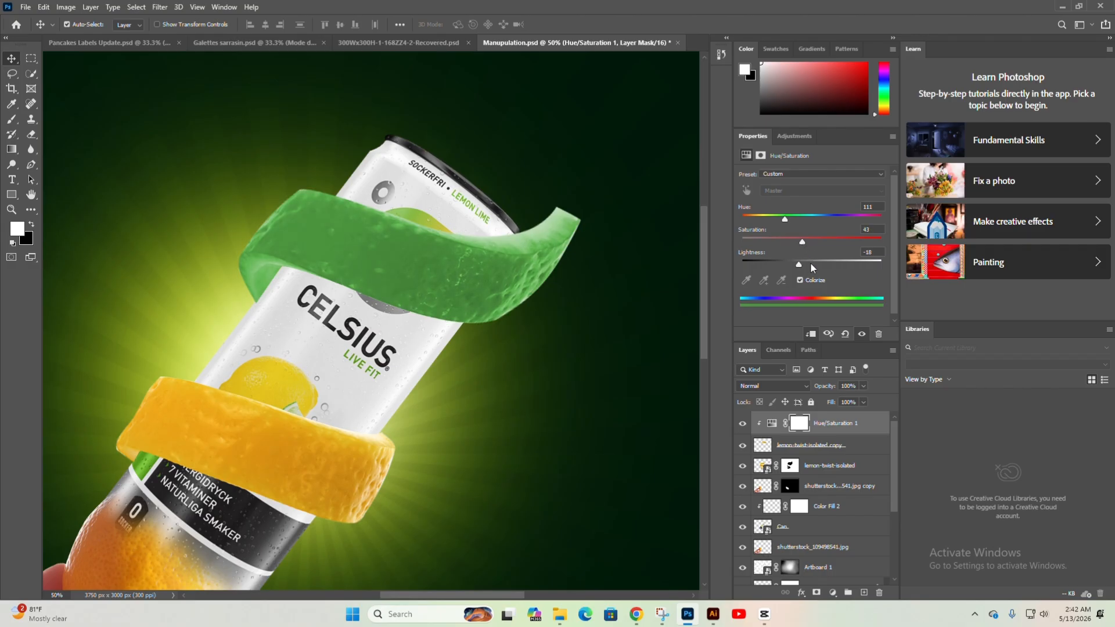
drag(801, 265, 796, 264)
Split the Hue/Saturation layer's This Layer highlight slider under Blend If, with its upper half at 228, to spare the peel's highlights
double_click(876, 425)
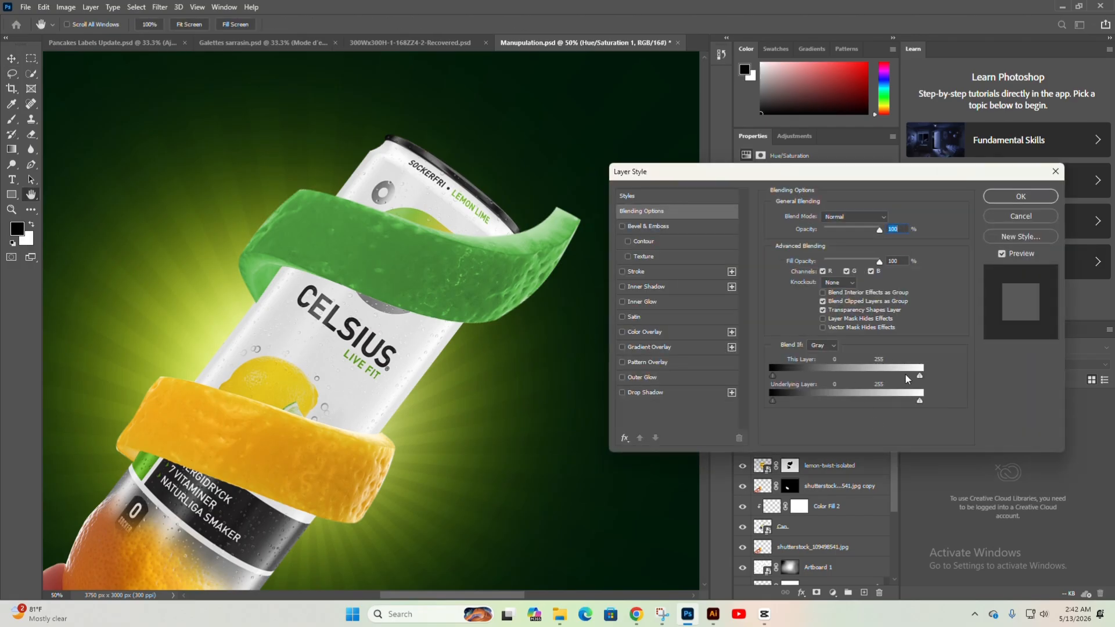
drag(920, 377, 905, 378)
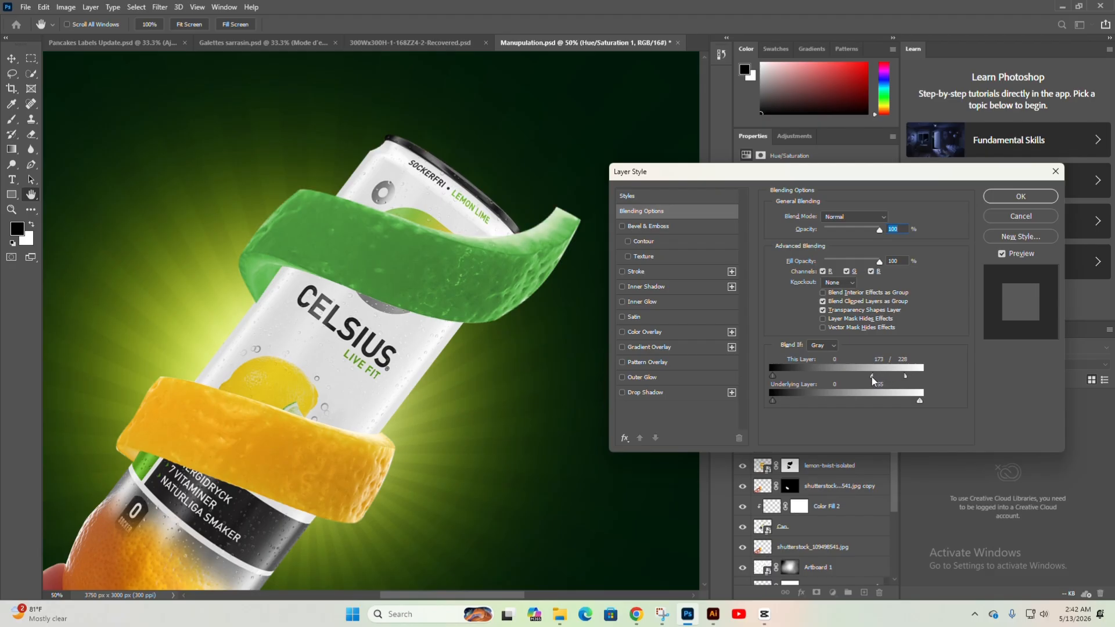
mouse_move(864, 381)
mouse_down()
mouse_move(851, 378)
mouse_move(876, 379)
mouse_move(856, 380)
mouse_up()
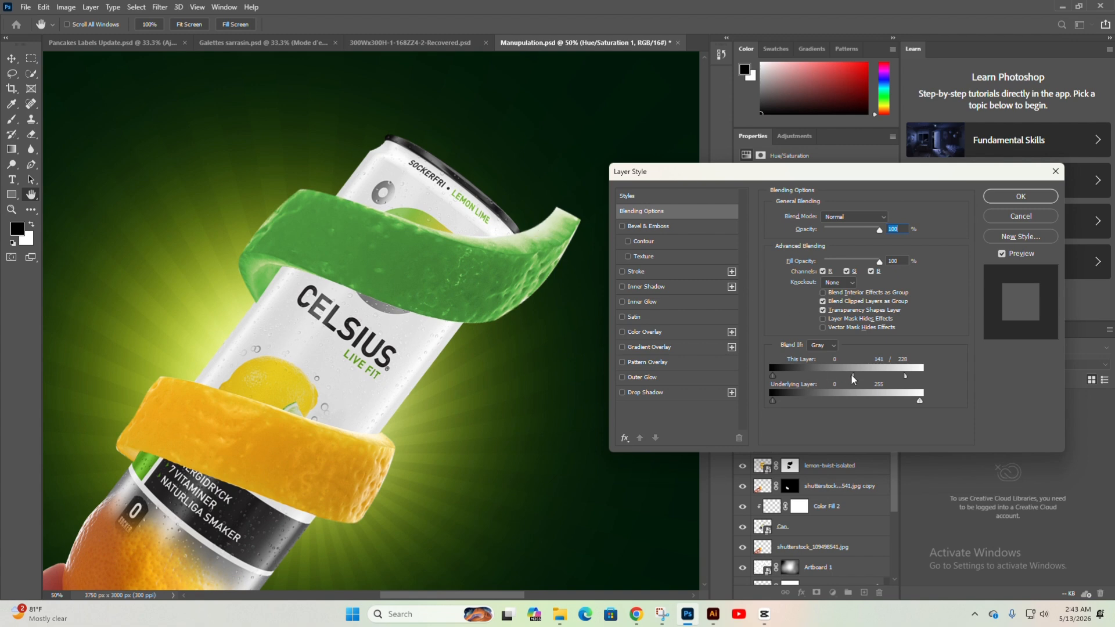
drag(854, 379, 871, 381)
click(1021, 196)
Compare the upper peel with the Hue/Saturation layer hidden and shown
scroll(514, 335, down, 1)
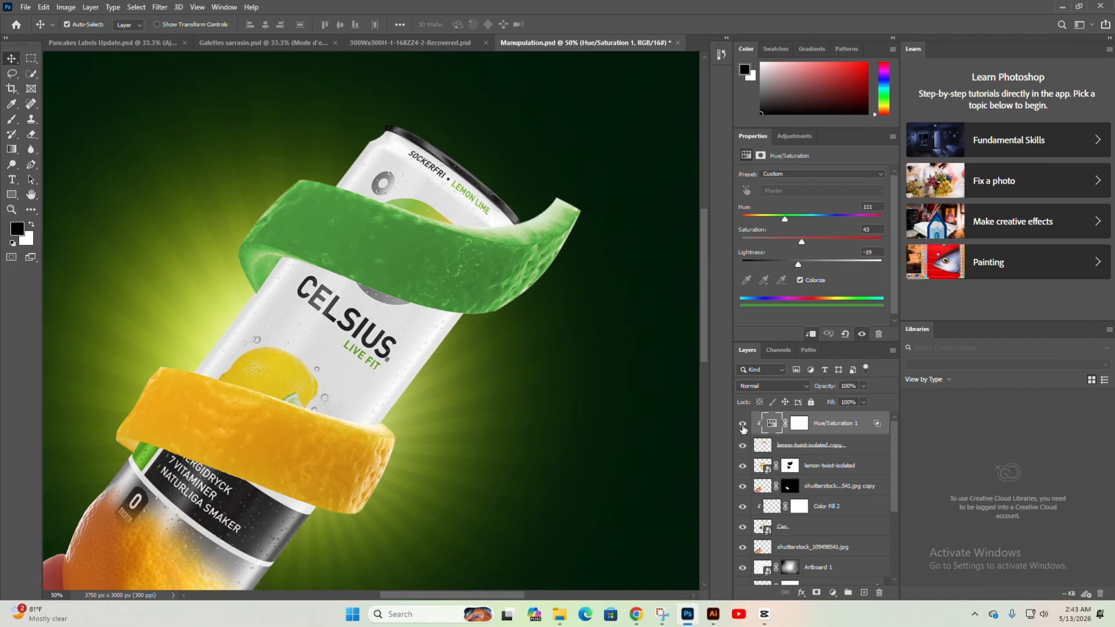
click(742, 427)
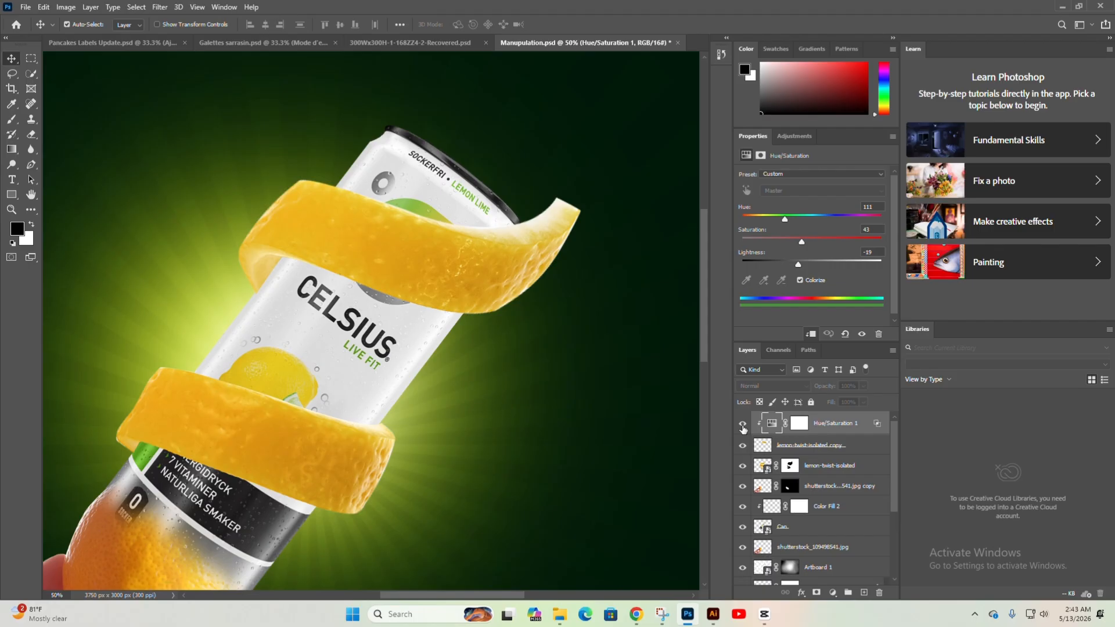
click(743, 427)
click(743, 427)
click(743, 428)
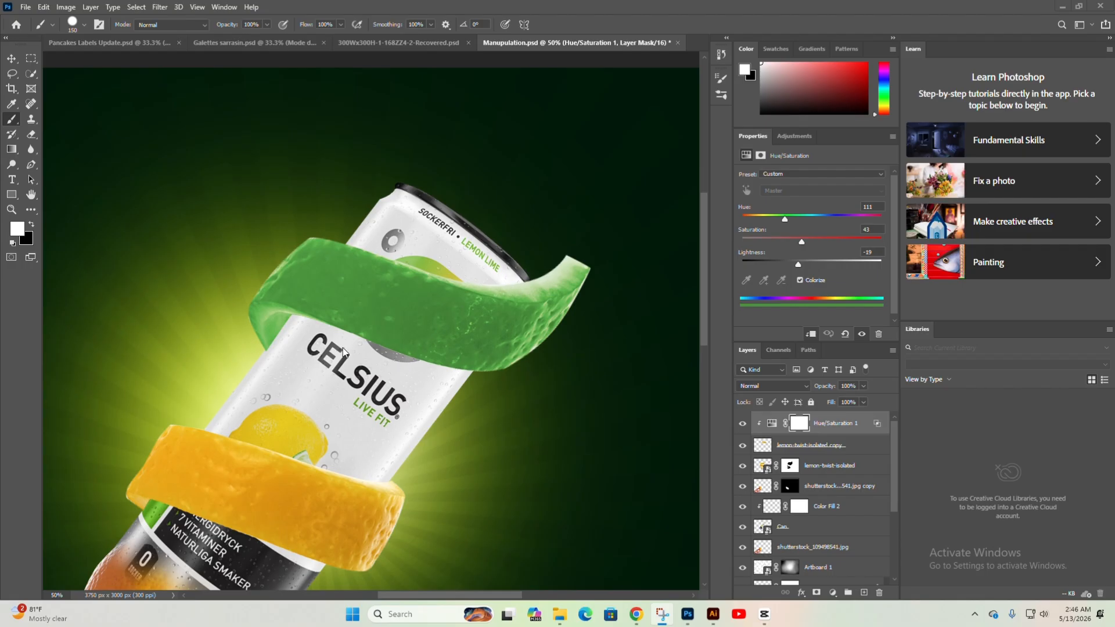
scroll(318, 351, down, 3)
scroll(319, 352, up, 2)
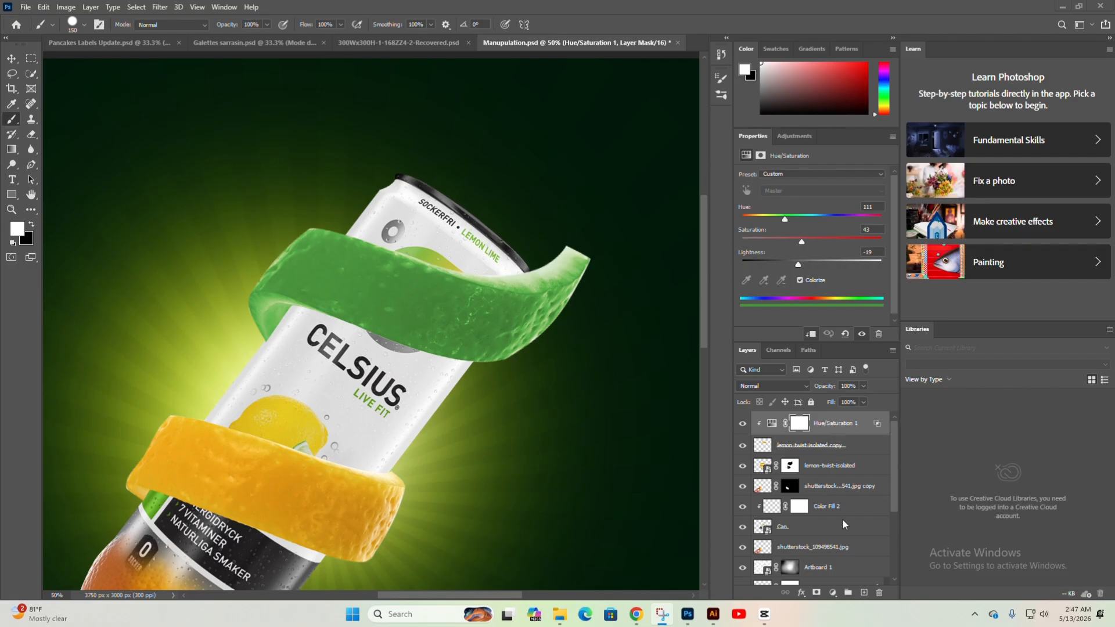
Add a Curves adjustment layer at the top of the stack and pull the RGB midtones down to darken the image
click(833, 592)
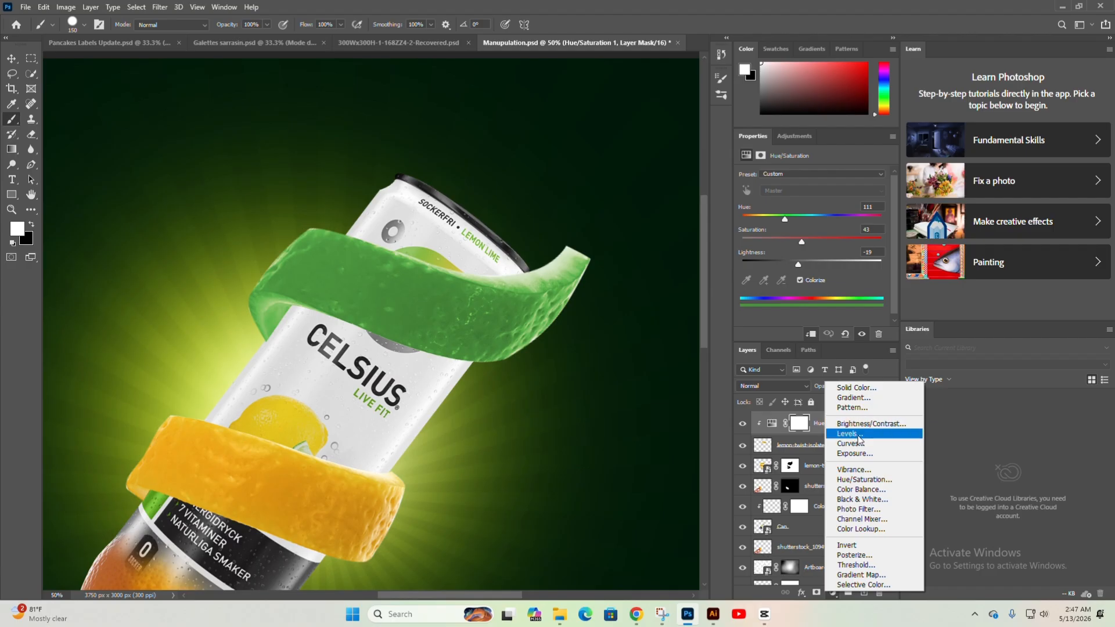
click(857, 444)
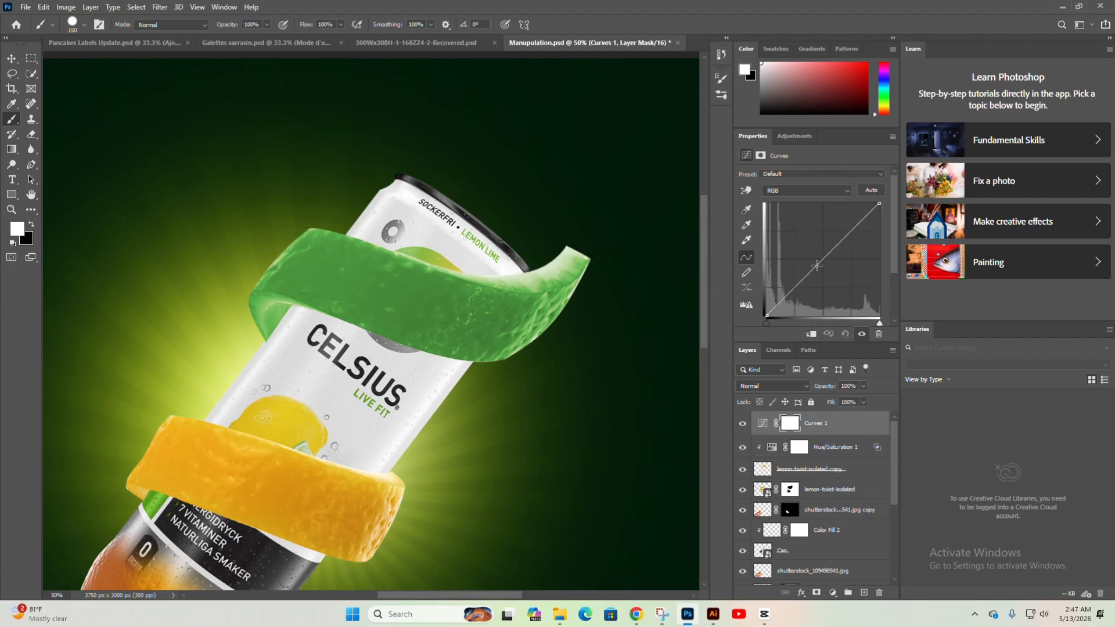
drag(817, 265, 824, 281)
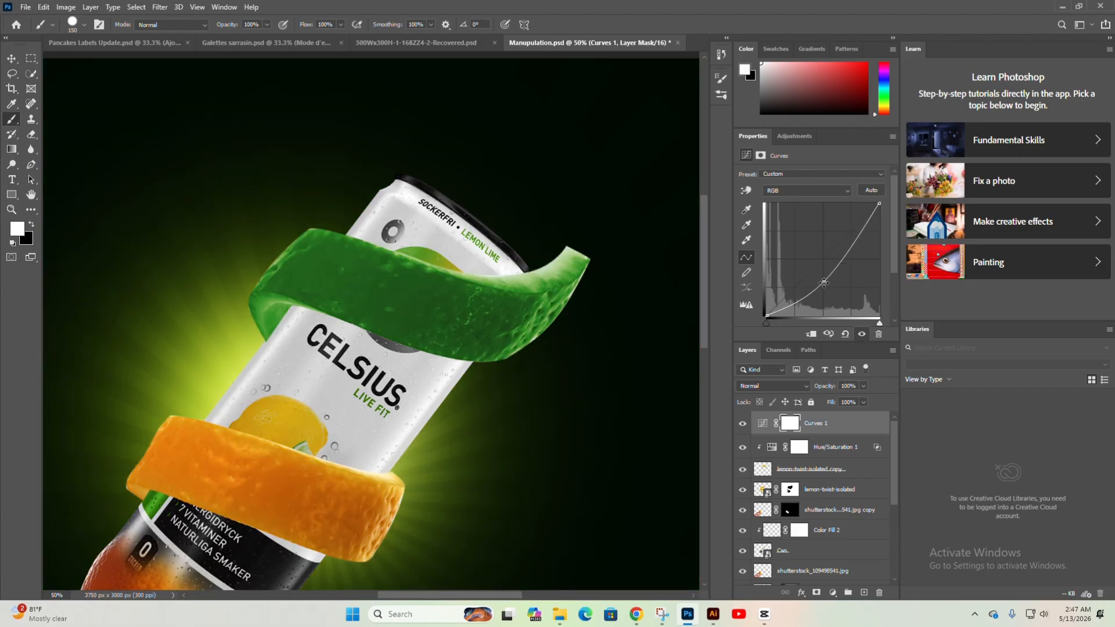
drag(825, 283, 831, 285)
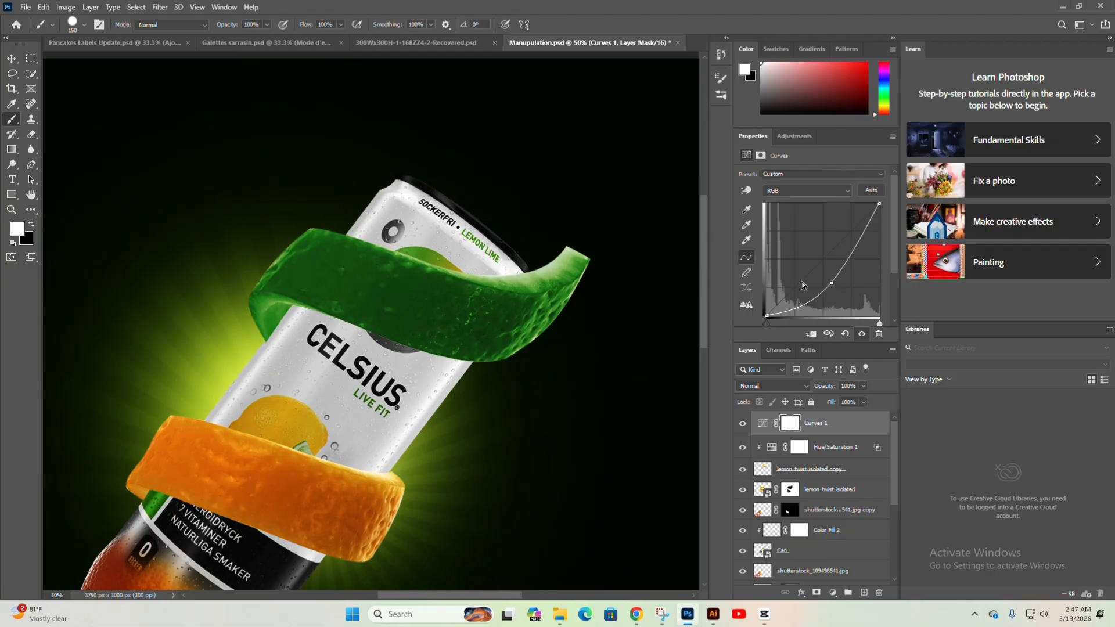
Clip the Curves layer to the green upper peel and invert its layer mask to black
click(810, 334)
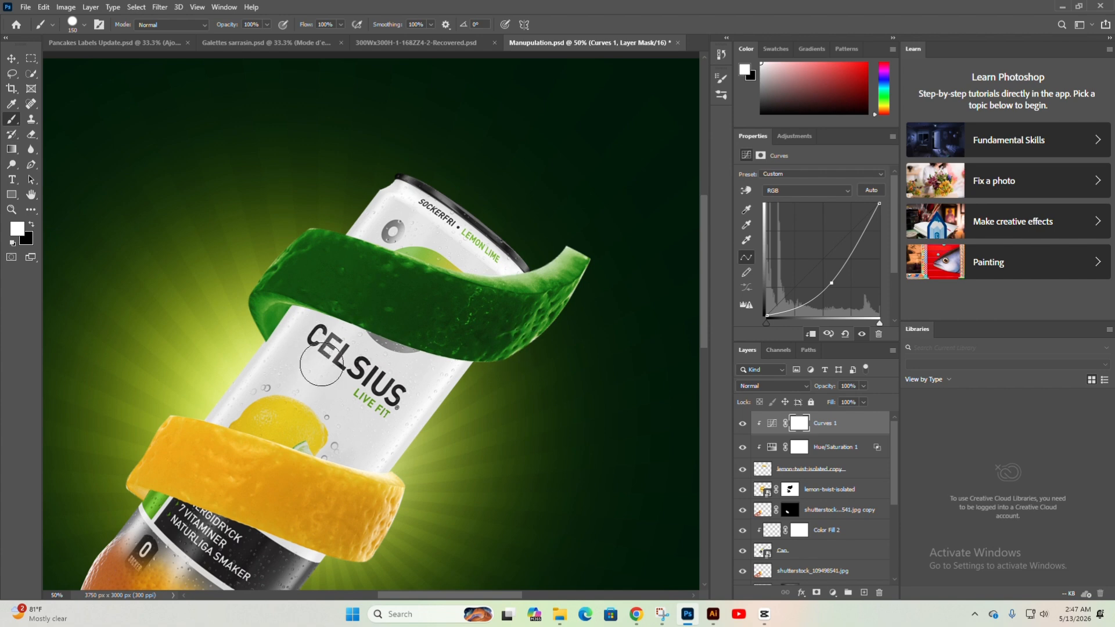
key(ctrl+i)
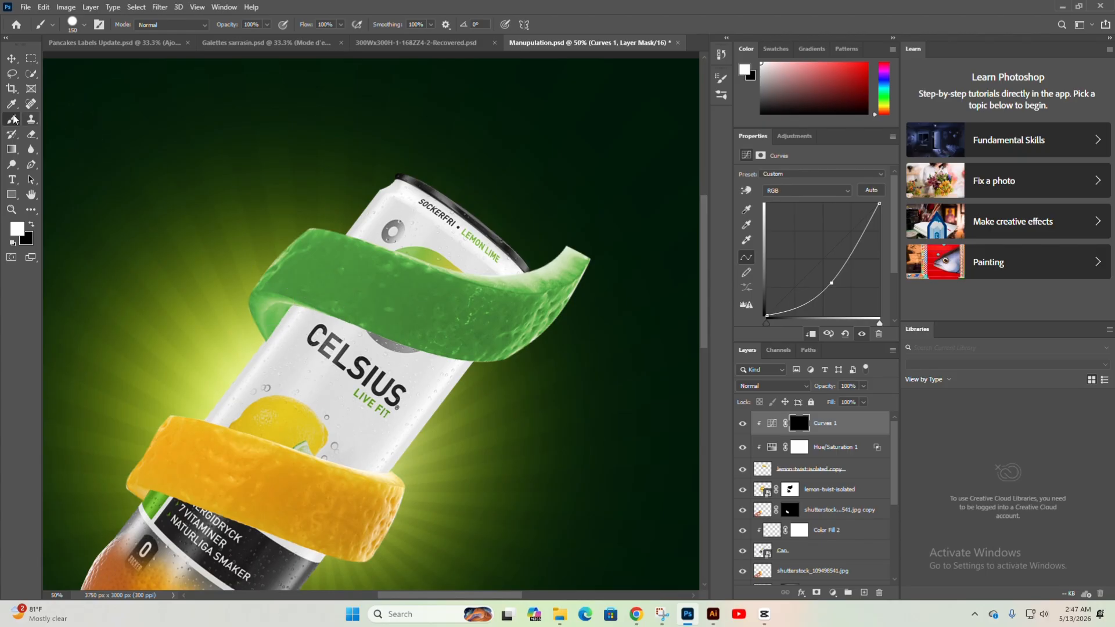
scroll(338, 328, up, 1)
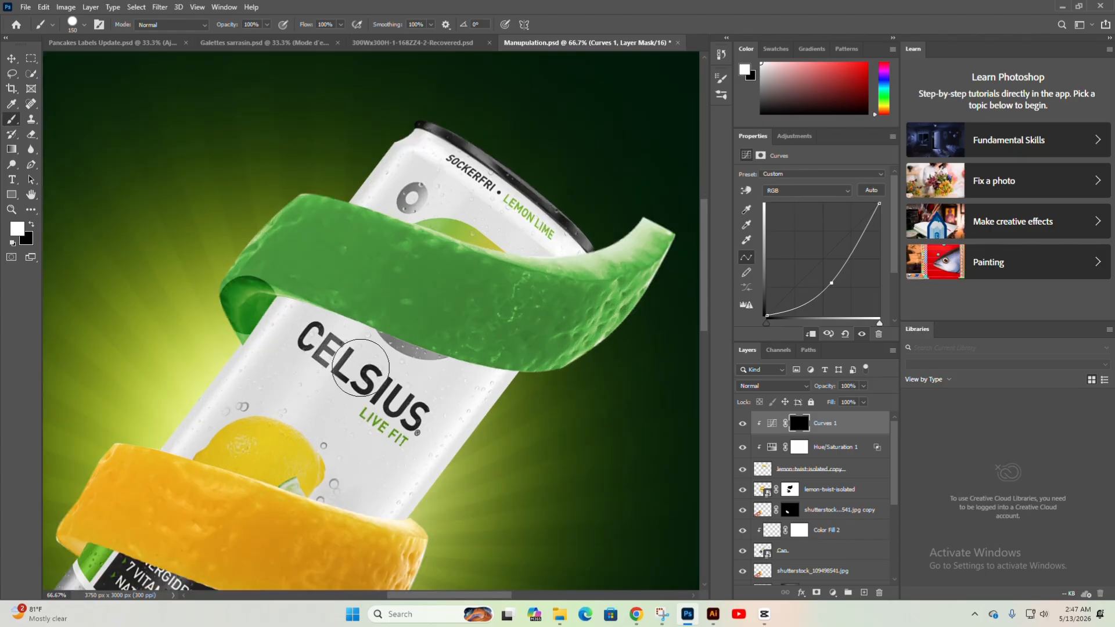
drag(298, 278, 354, 280)
key(ctrl+z)
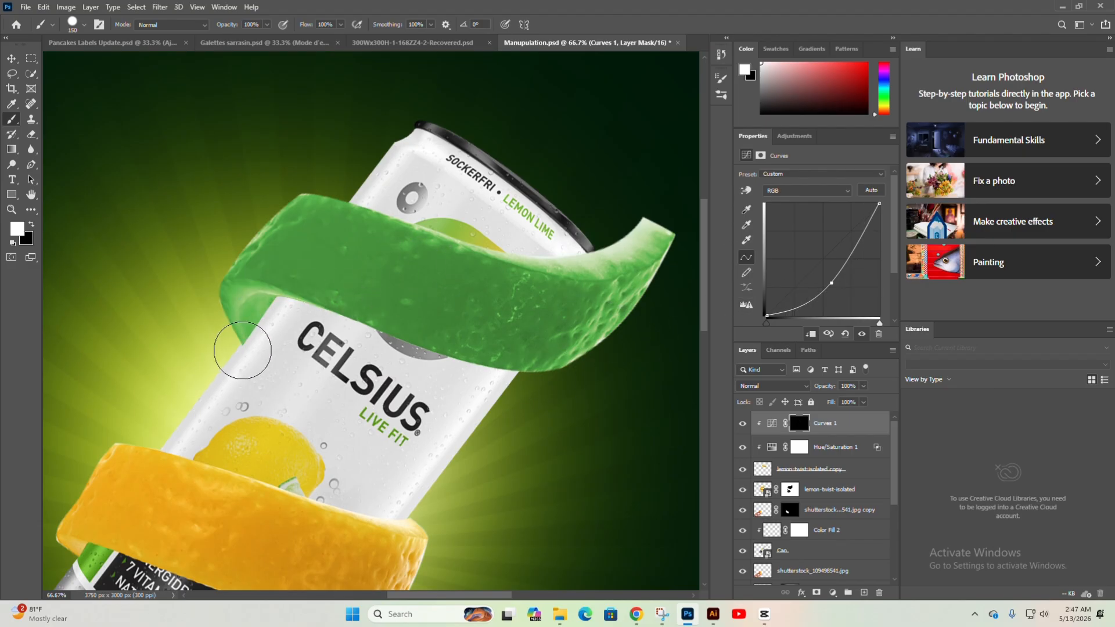
Darken the upper peel's inner fold beside the can by painting the Curves mask white with a hard 125 px brush
scroll(244, 352, up, 1)
scroll(229, 313, up, 1)
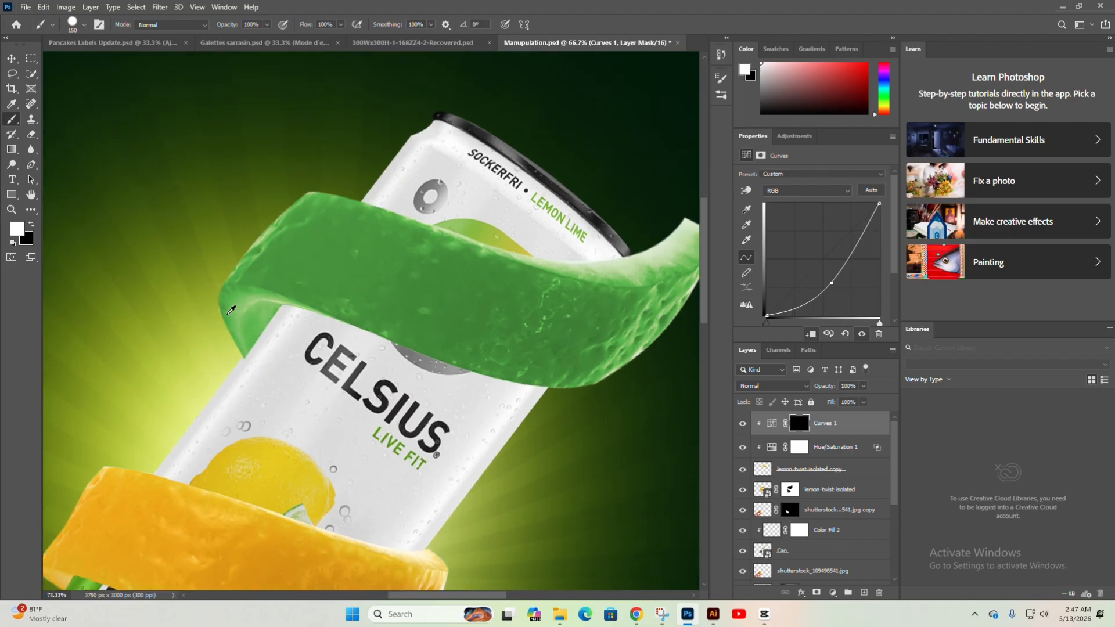
scroll(230, 310, down, 2)
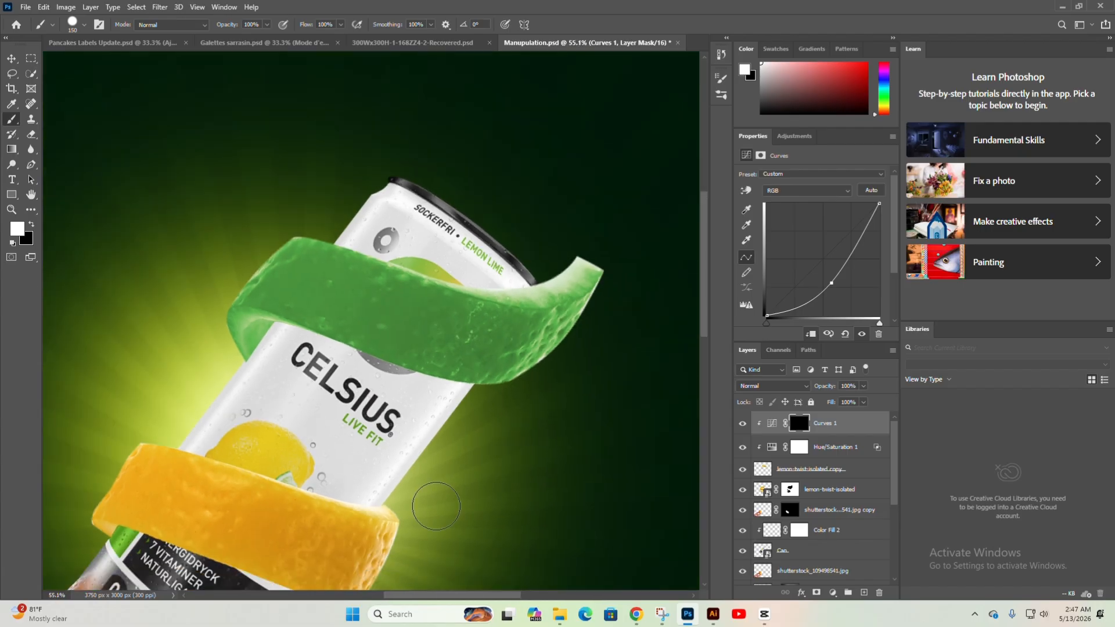
scroll(433, 498, down, 2)
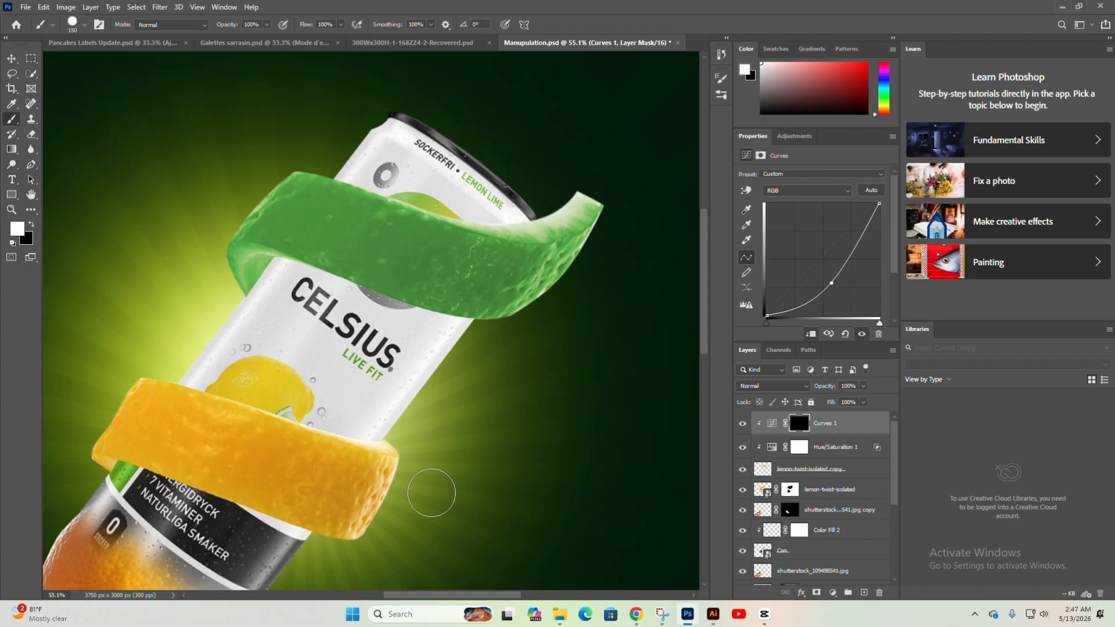
scroll(432, 493, up, 2)
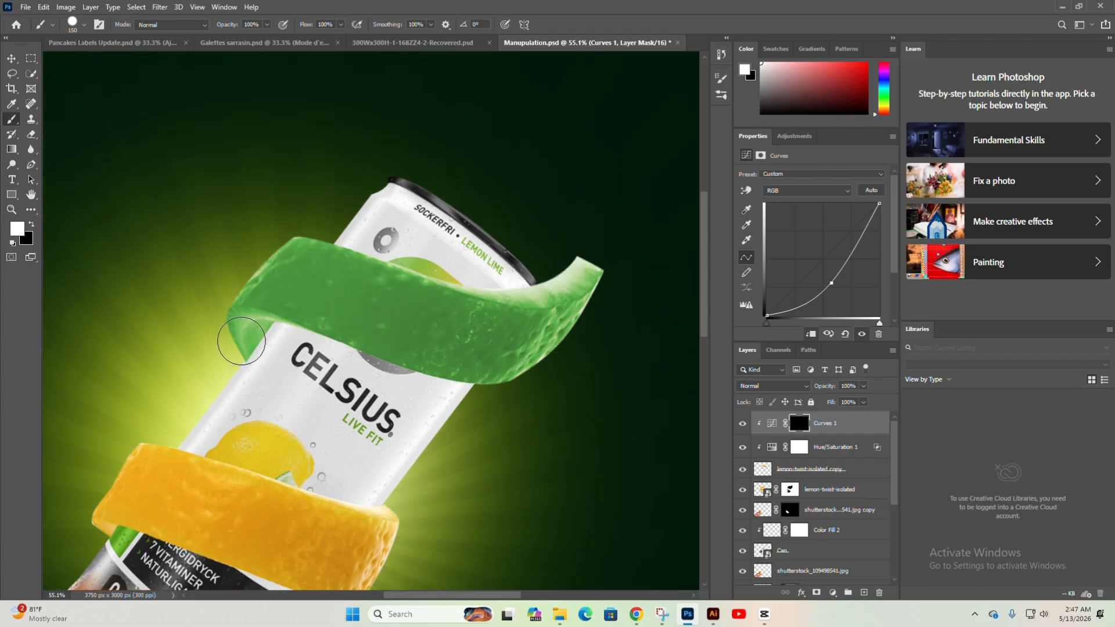
scroll(256, 339, up, 4)
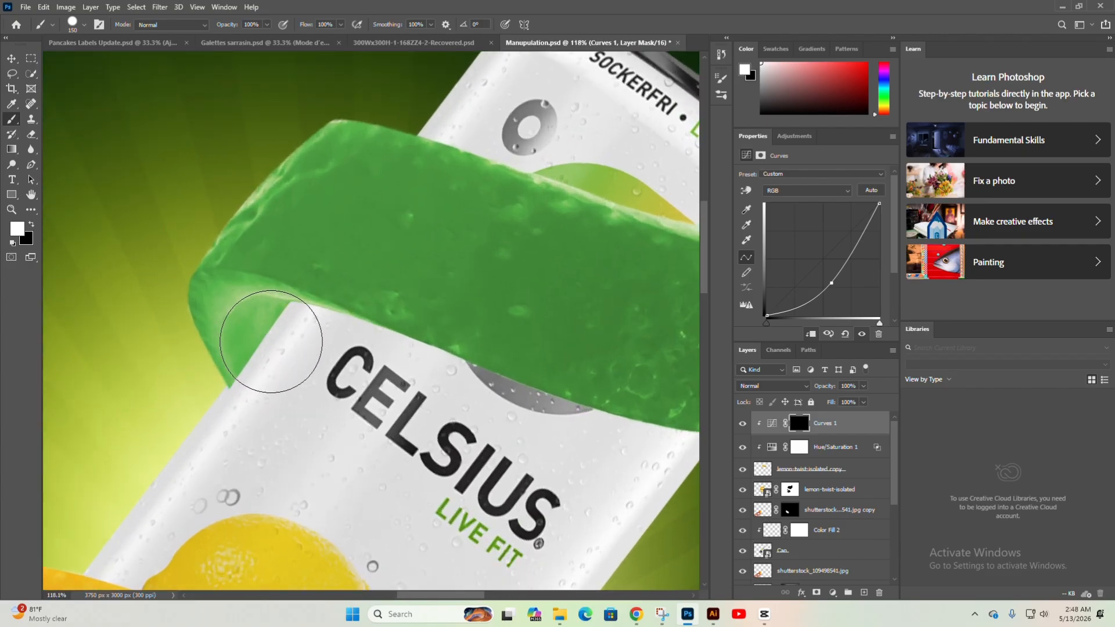
key(bracketleft)
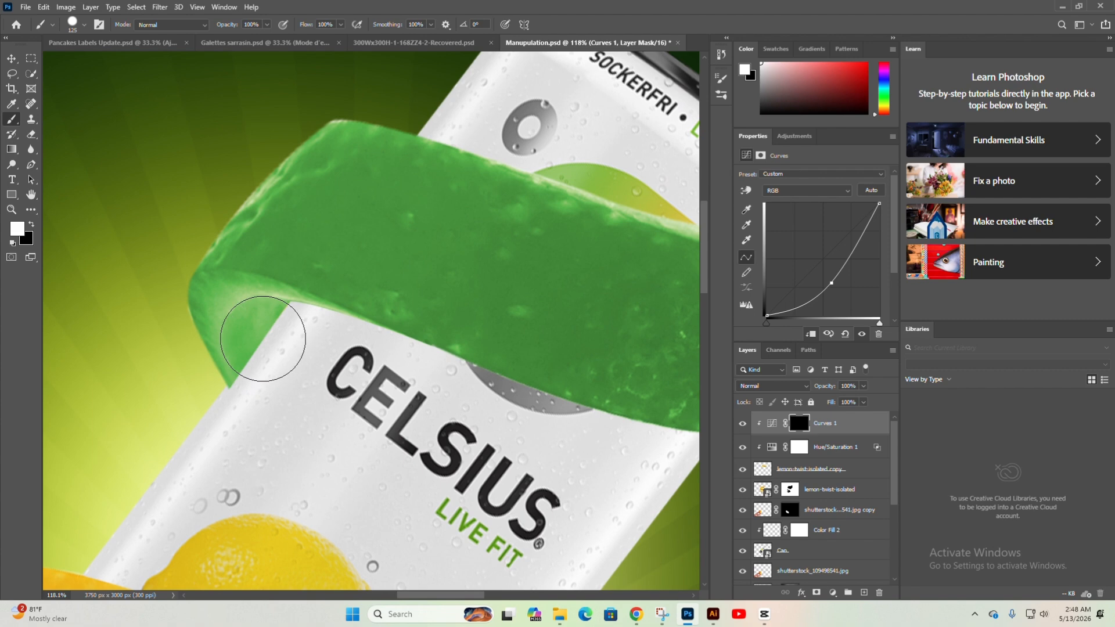
click(264, 340)
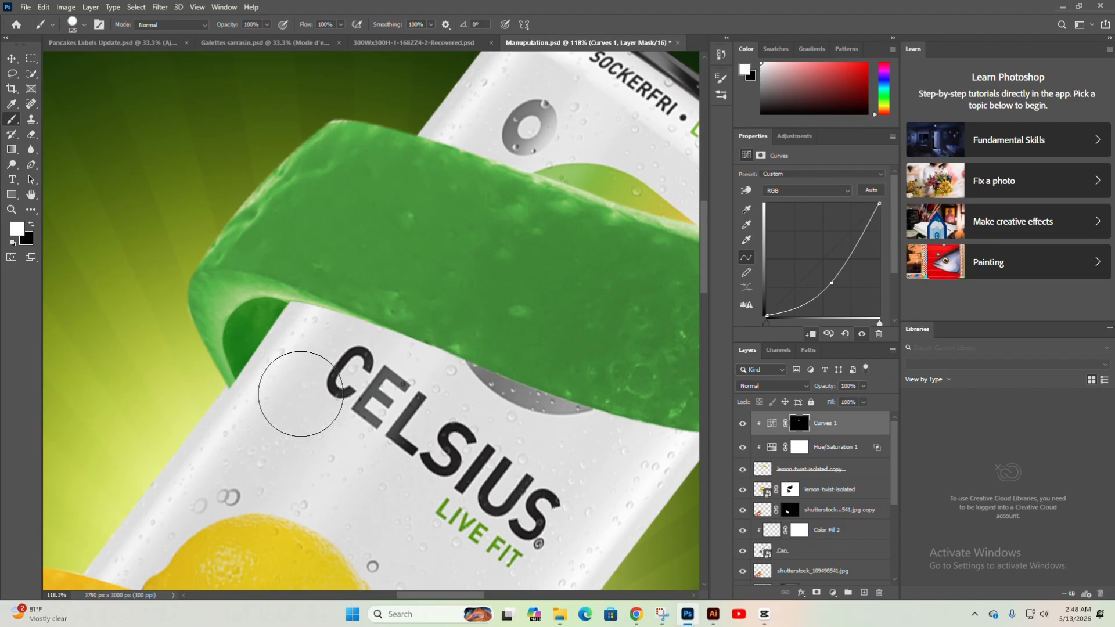
scroll(299, 399, down, 3)
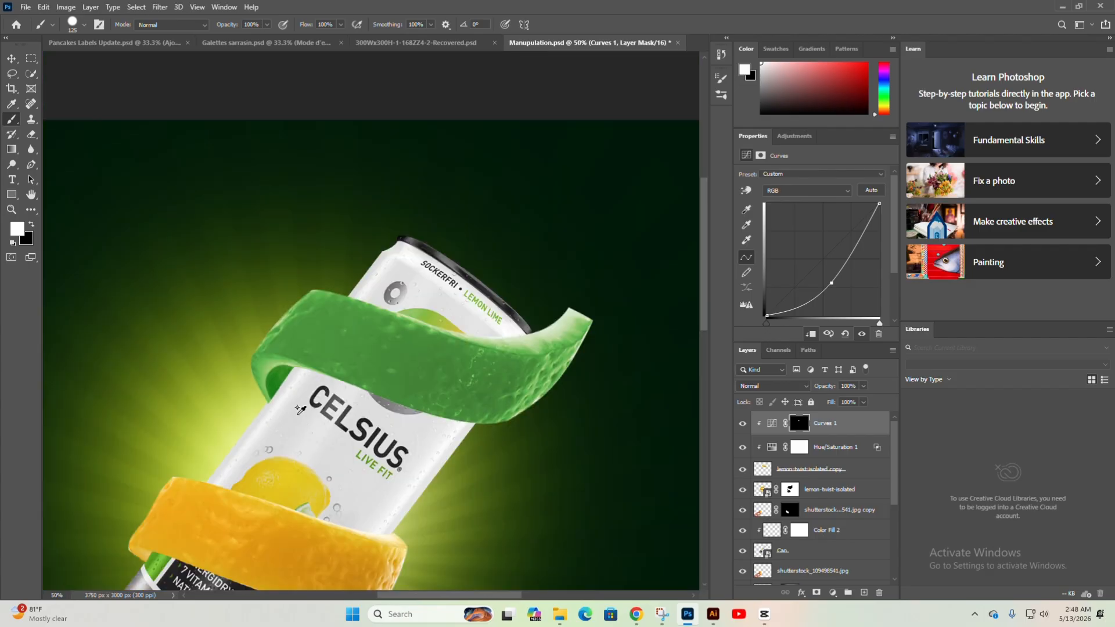
scroll(293, 382, up, 3)
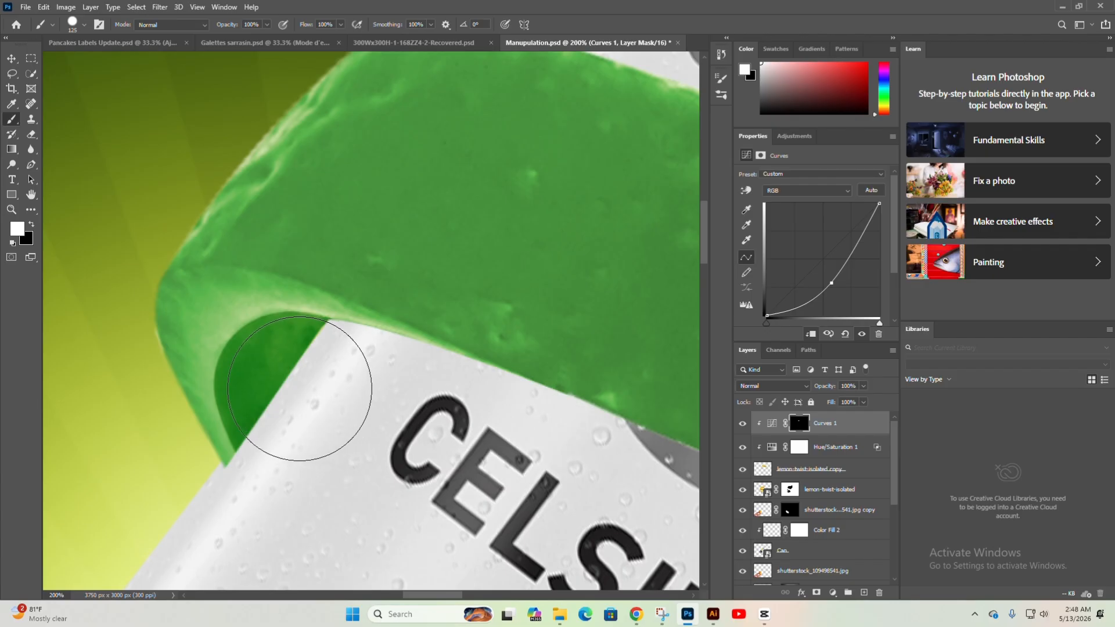
scroll(314, 384, down, 3)
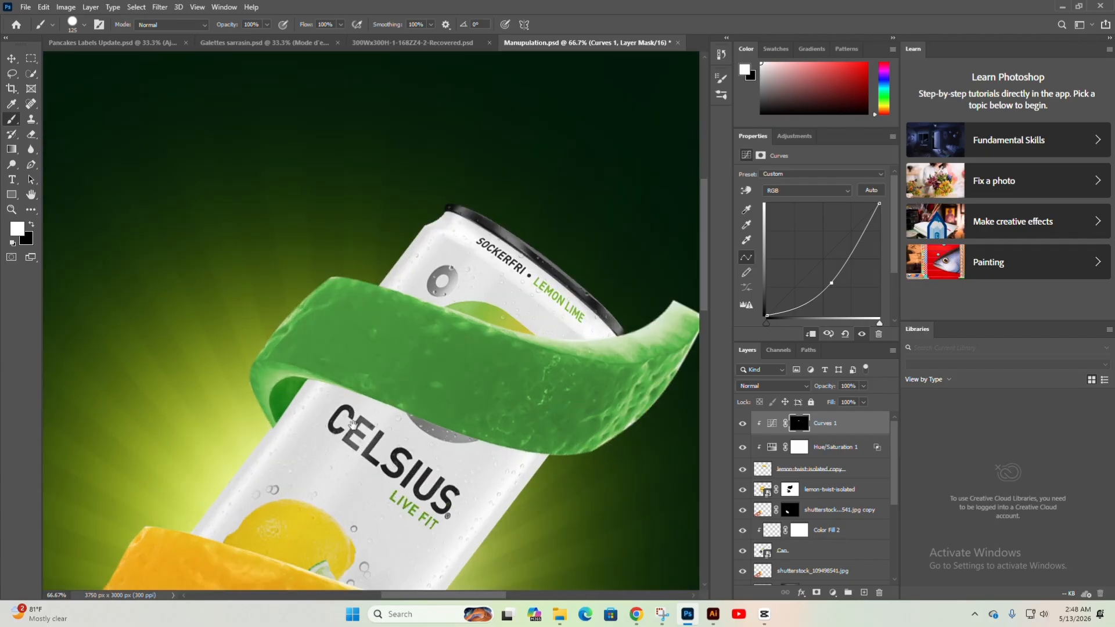
drag(353, 424, 286, 402)
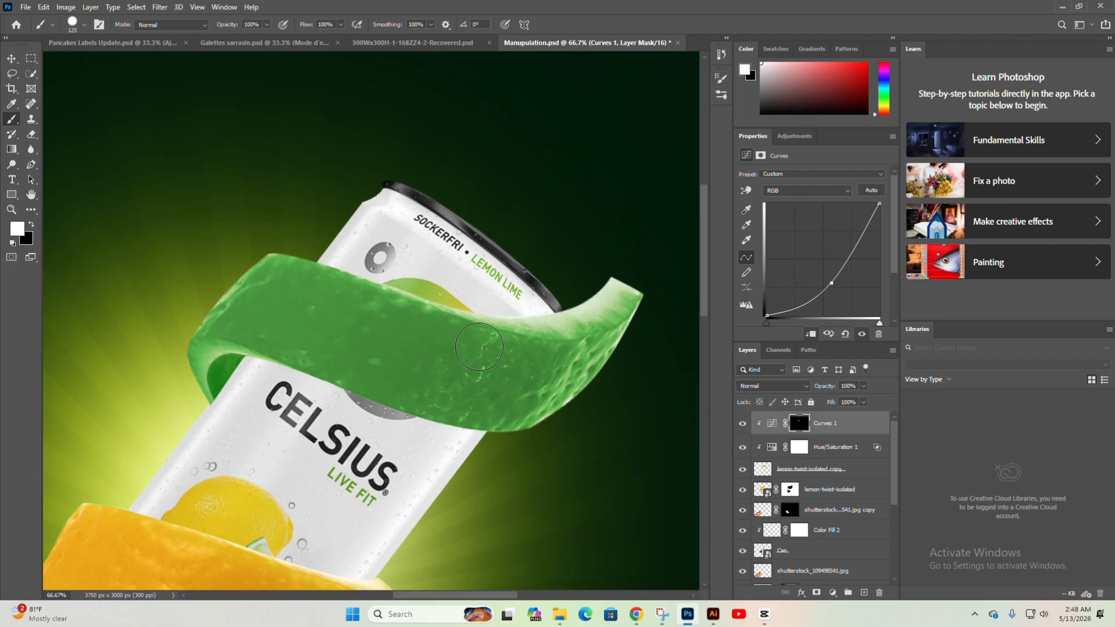
drag(448, 328, 233, 411)
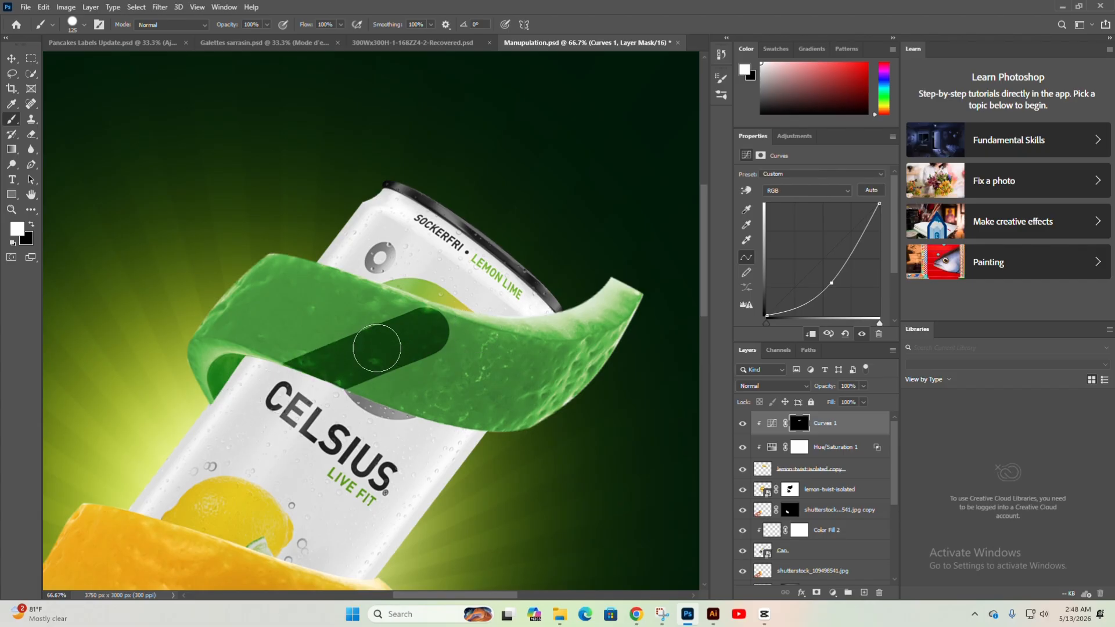
scroll(377, 343, up, 1)
drag(369, 338, 335, 329)
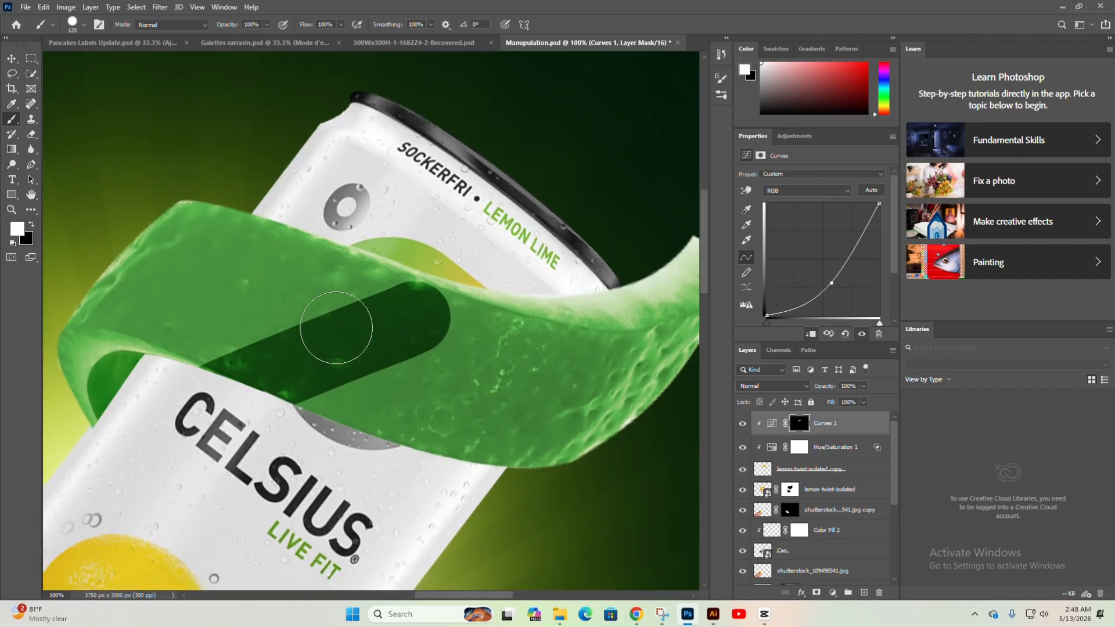
key(ctrl+z)
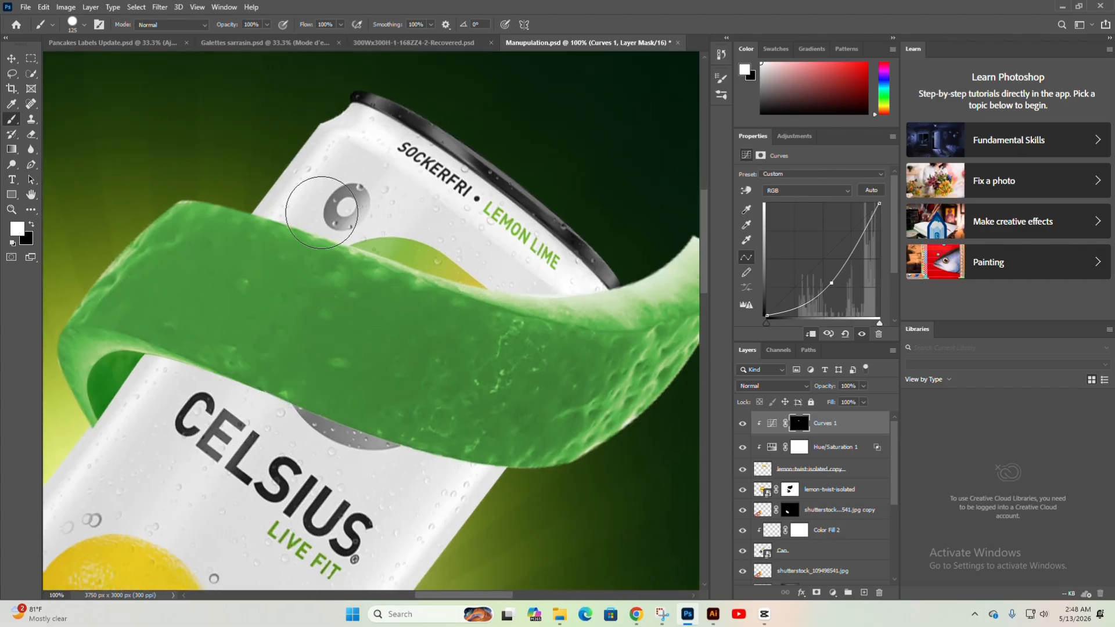
Switch the brush to the soft round tip with 0% hardness and undo the test stroke on the peel
click(721, 78)
click(596, 99)
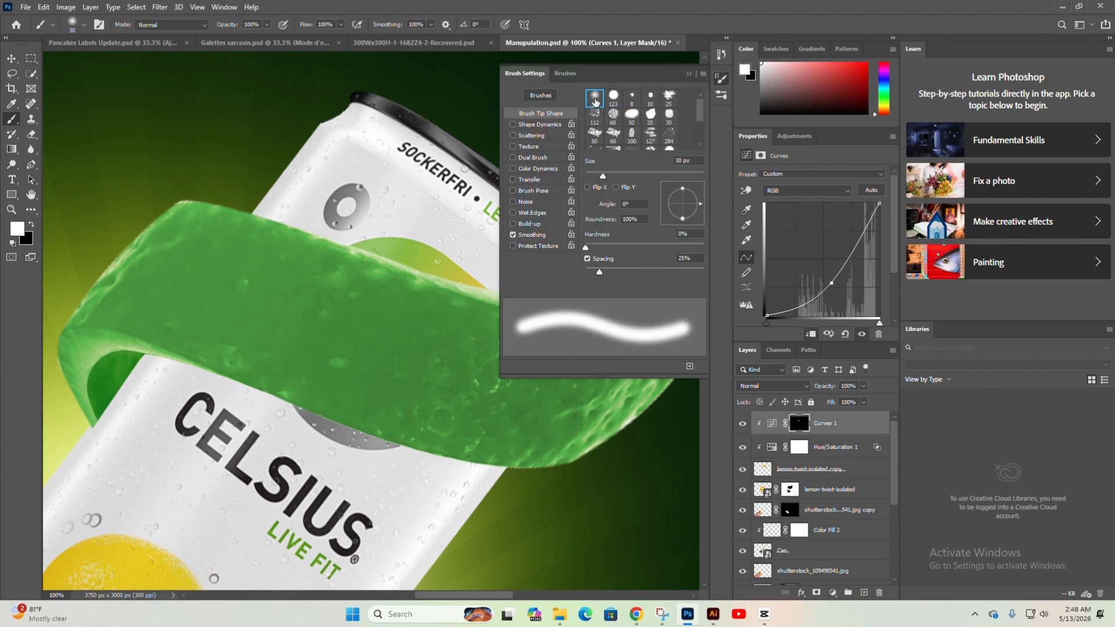
drag(349, 296, 341, 362)
key(ctrl+z)
click(689, 74)
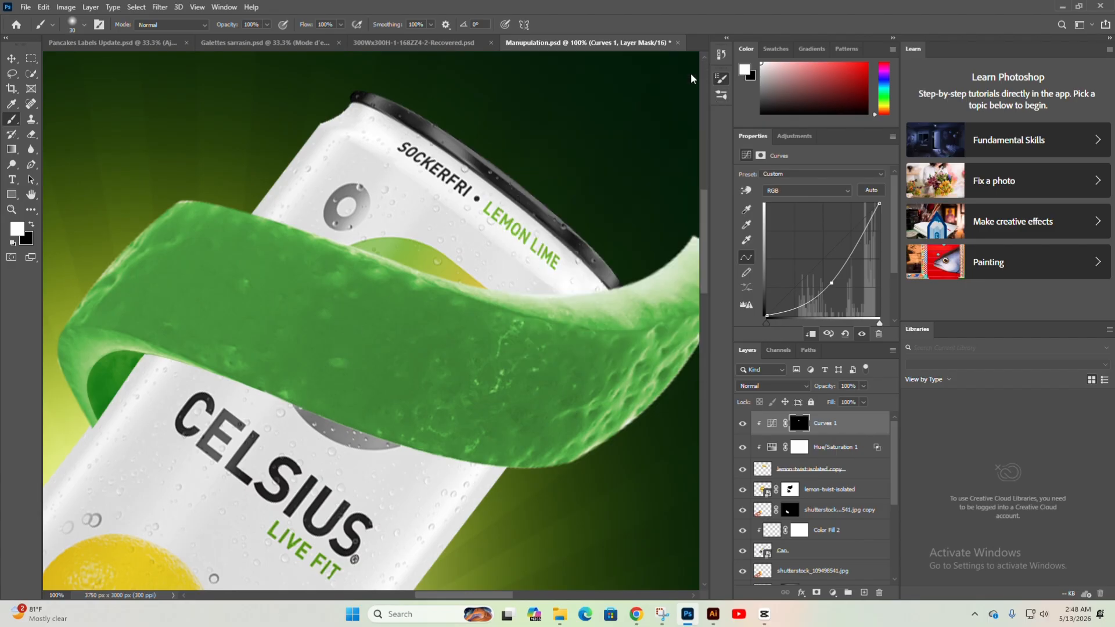
Enlarge the soft brush to 200 px and set its opacity to 70%
key(bracketright)
key(bracketright)
key(bracketright)
key(bracketright)
key(bracketright)
key(bracketright)
key(bracketright)
key(bracketright)
key(bracketright)
key(bracketright)
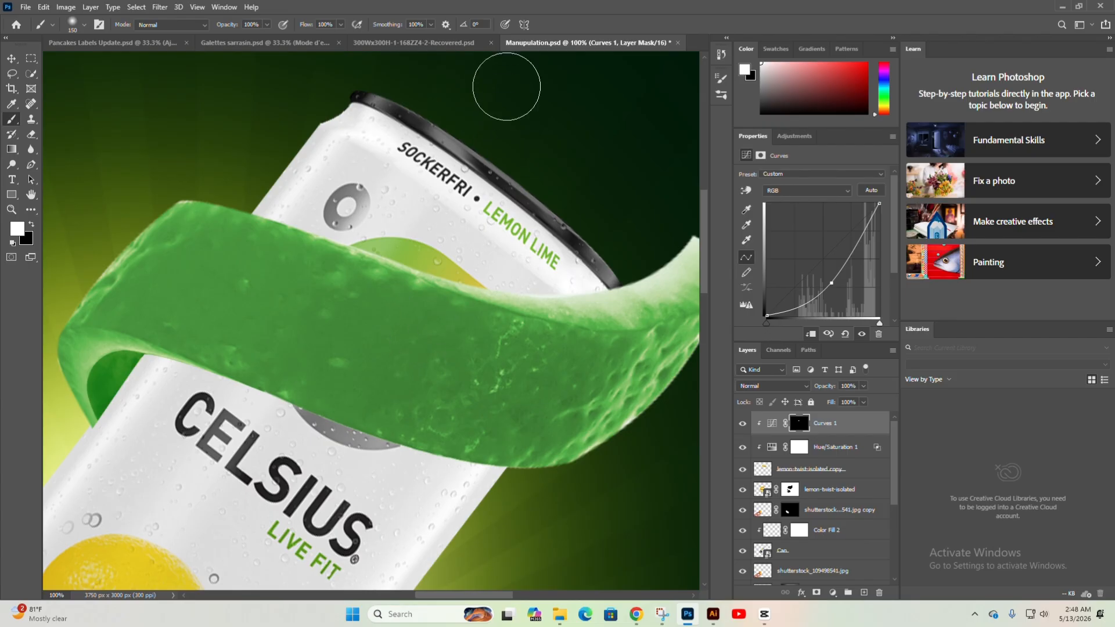
click(495, 28)
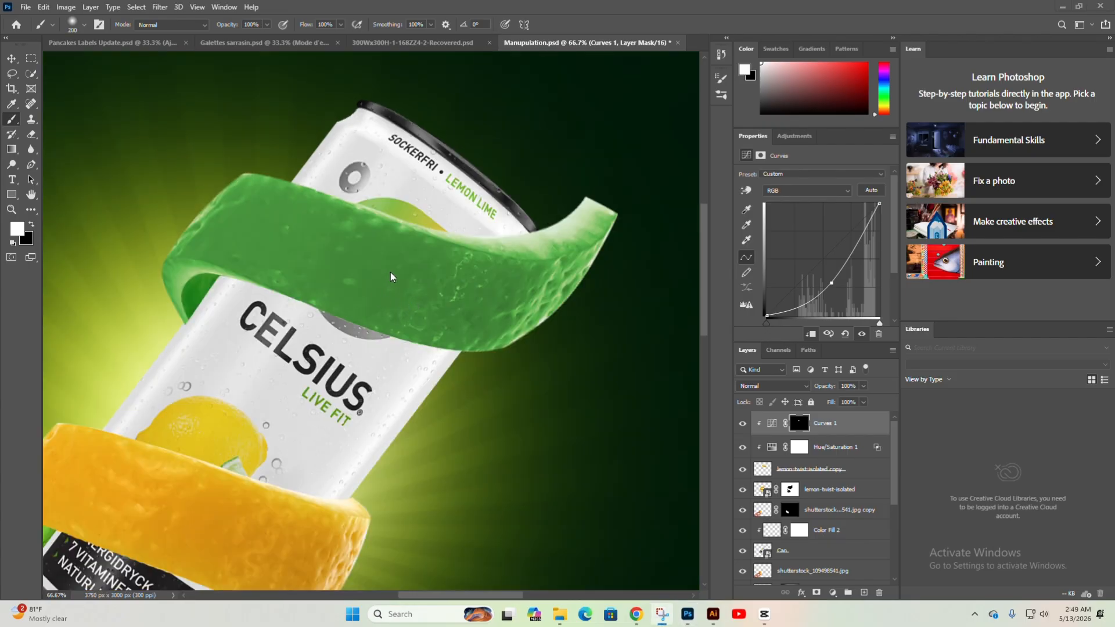
click(11, 121)
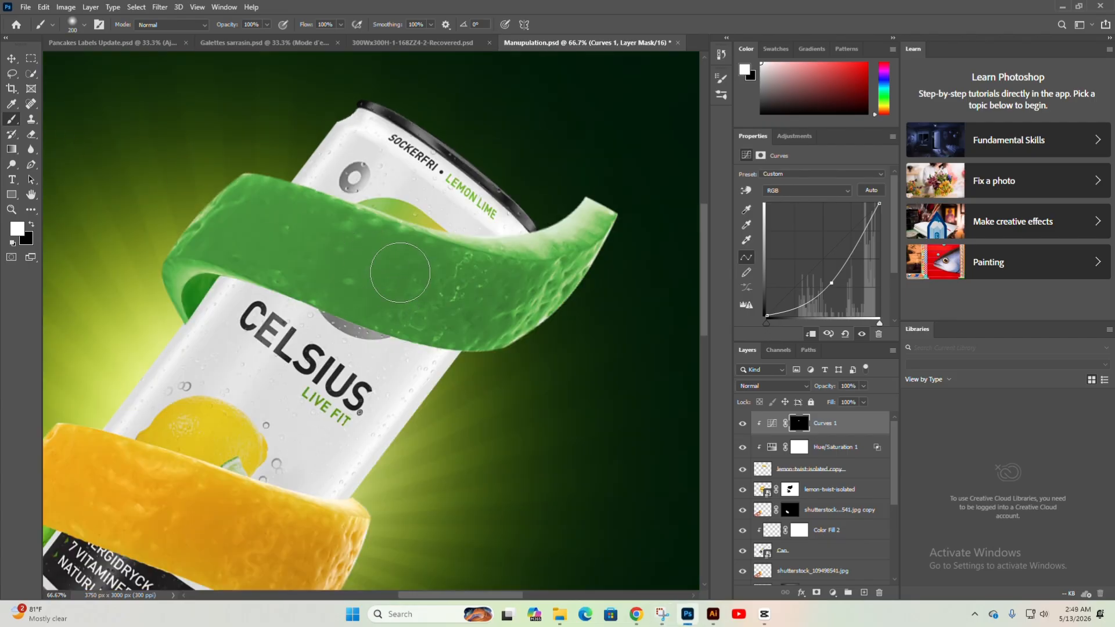
click(267, 25)
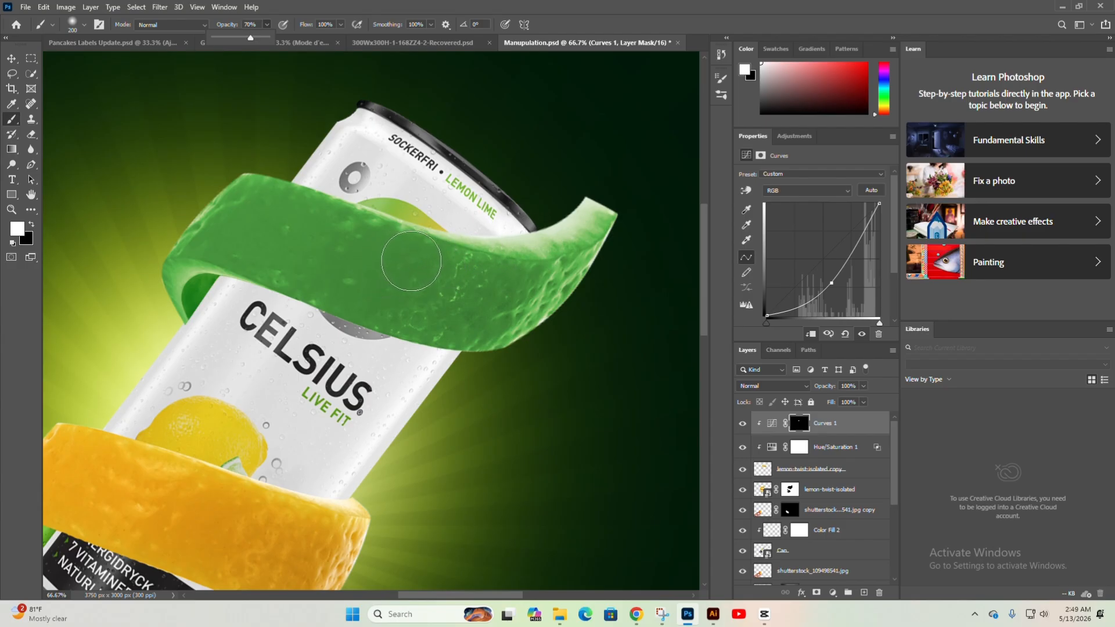
Paint soft white strokes on the Curves mask across the upper peel's front band to shade it
click(399, 264)
drag(399, 265, 232, 265)
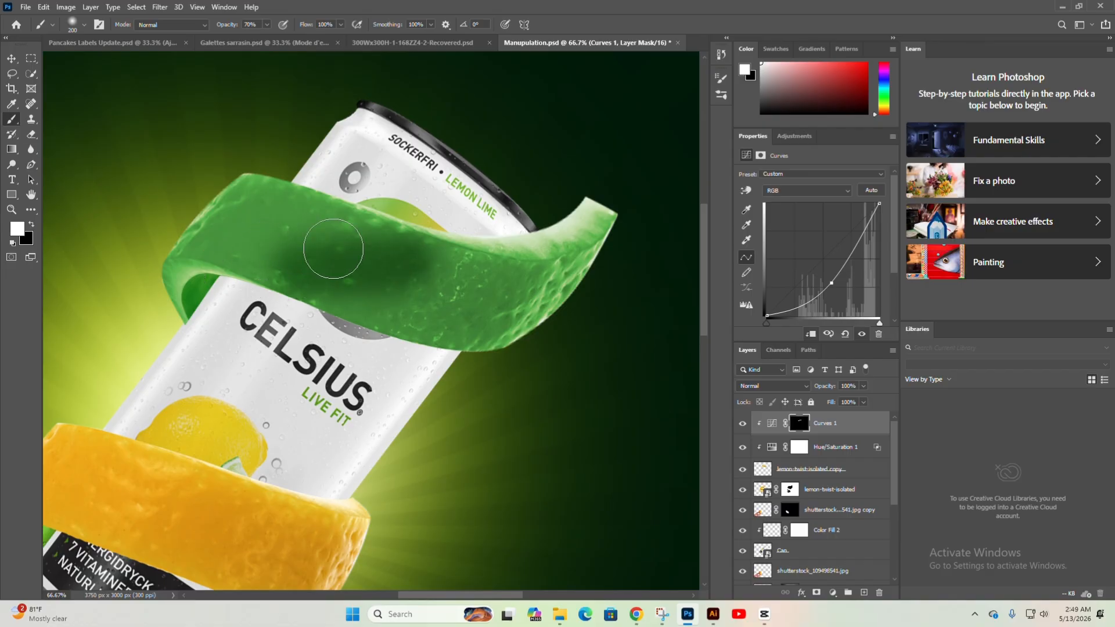
mouse_move(361, 244)
mouse_down()
mouse_move(267, 245)
mouse_move(198, 256)
mouse_up()
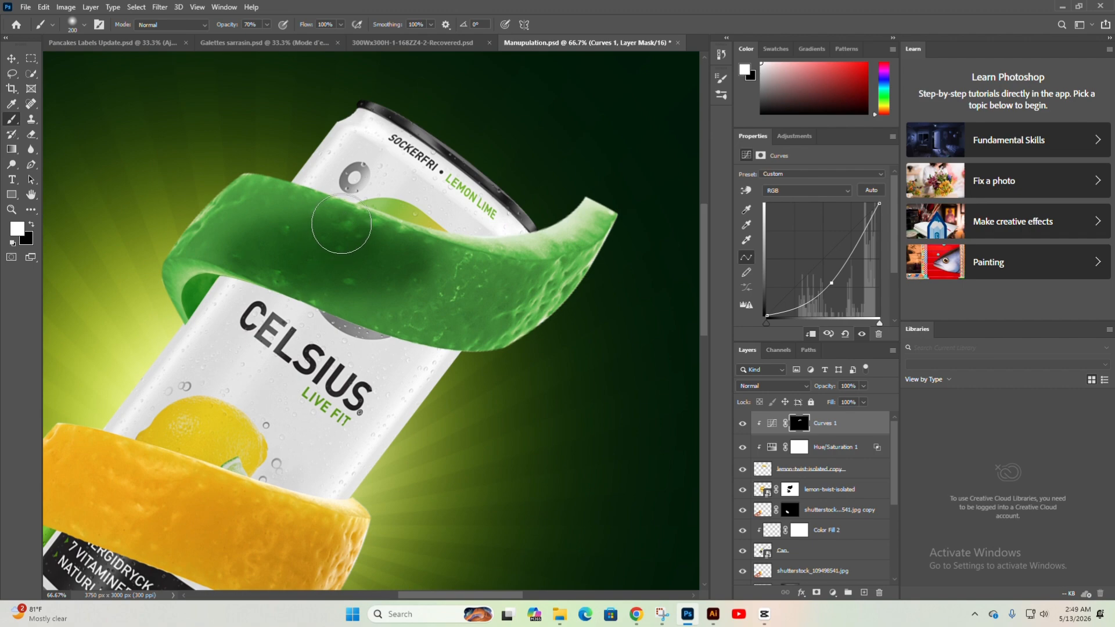
mouse_move(253, 253)
mouse_down()
mouse_move(409, 302)
mouse_move(500, 276)
mouse_up()
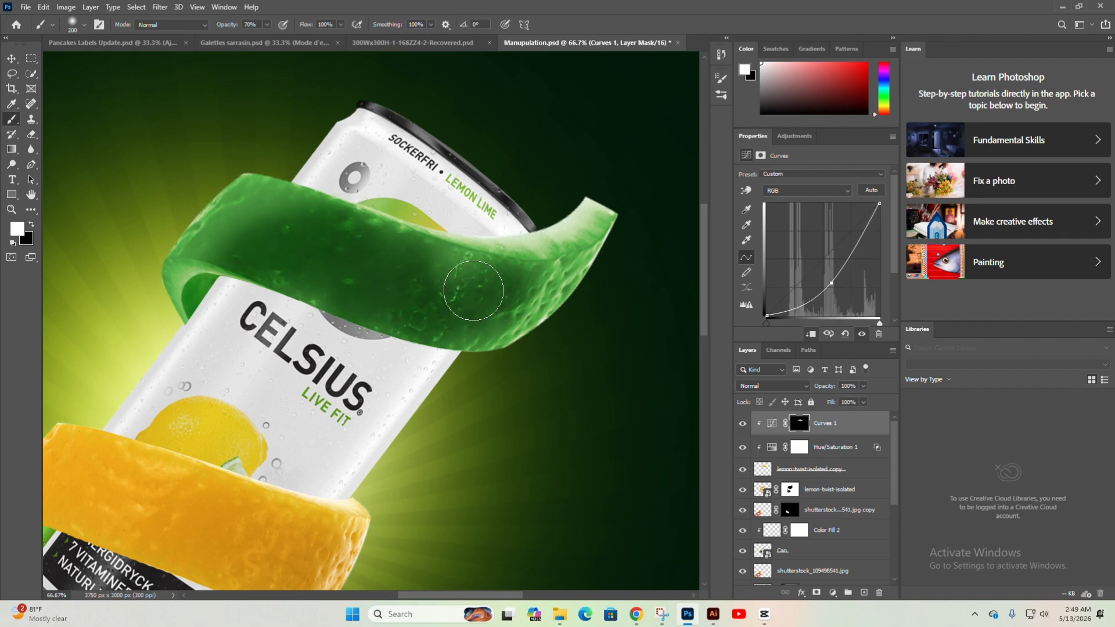
Set the Curves layer's opacity to 84% to soften the shading on the upper peel
scroll(374, 325, down, 5)
scroll(448, 203, up, 10)
click(864, 387)
drag(864, 402, 856, 402)
scroll(383, 305, down, 6)
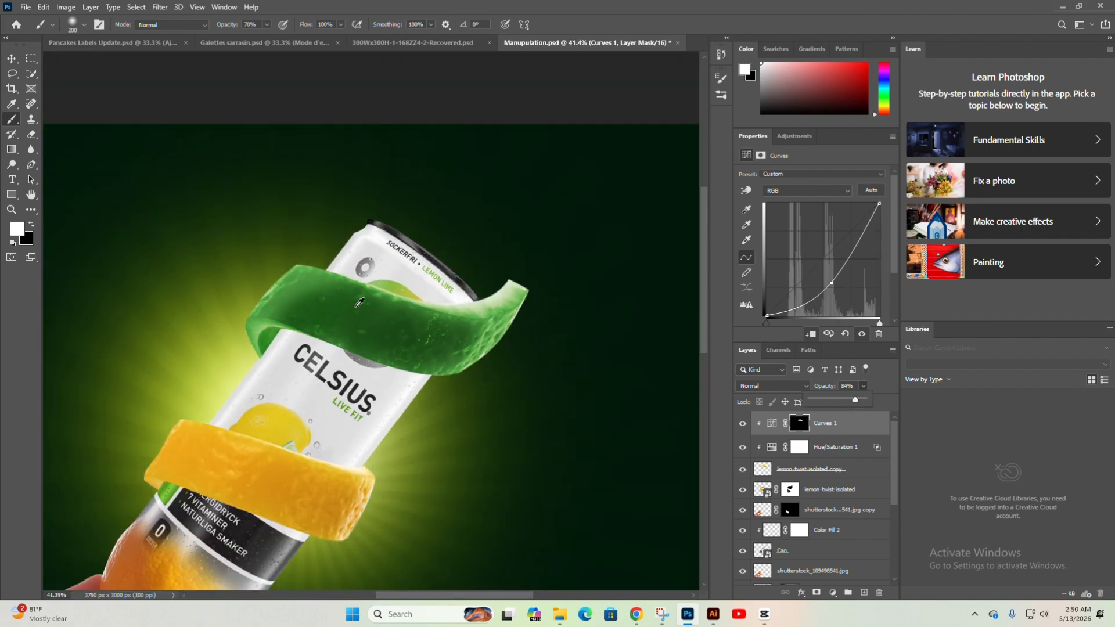
scroll(356, 301, up, 4)
scroll(395, 175, down, 5)
scroll(386, 168, up, 4)
scroll(454, 214, down, 6)
scroll(499, 220, up, 7)
Reduce the size of the soft brush
key(bracketleft)
key(bracketleft)
key(bracketleft)
key(bracketleft)
key(bracketleft)
key(bracketleft)
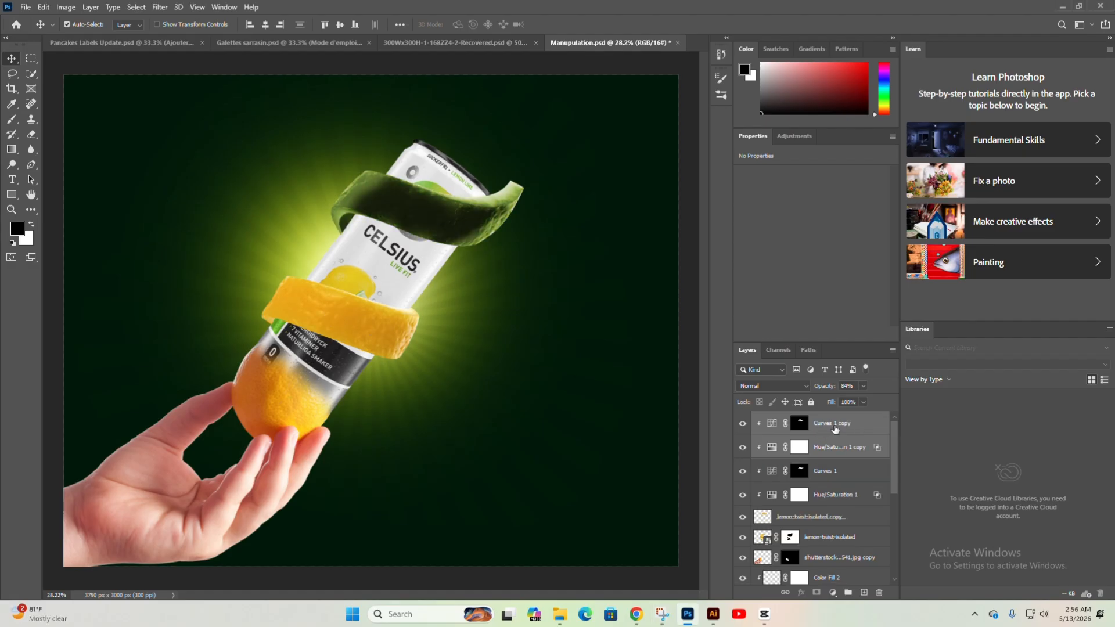
Move the copied Curves and Hue/Saturation layers directly above the lemon-twist-isolated layer and clip them to the lower peel
drag(833, 425, 836, 526)
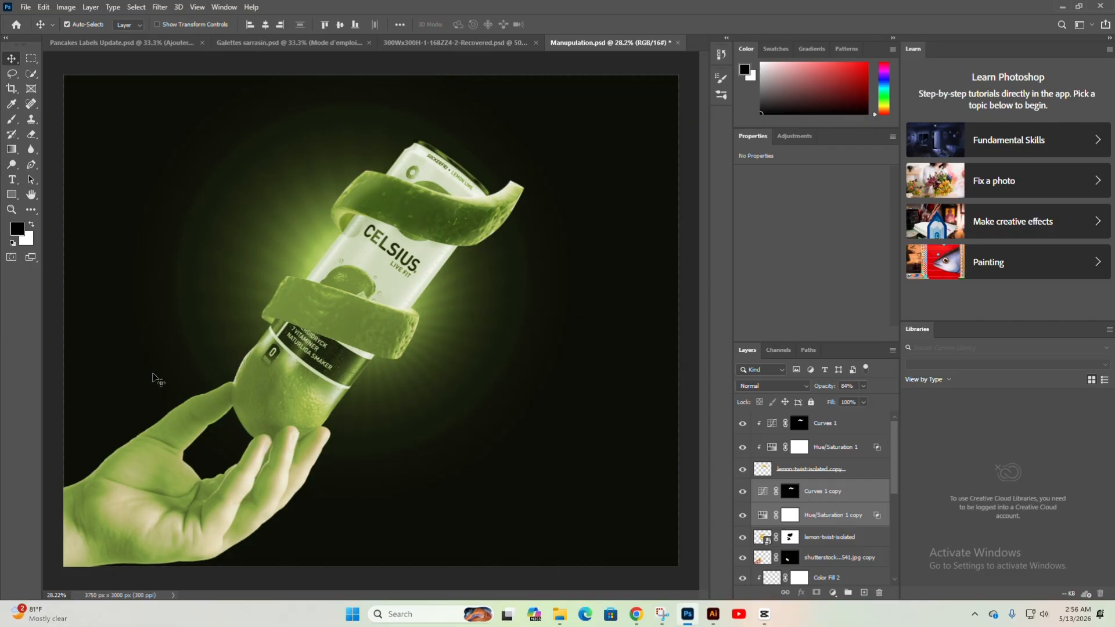
right_click(831, 496)
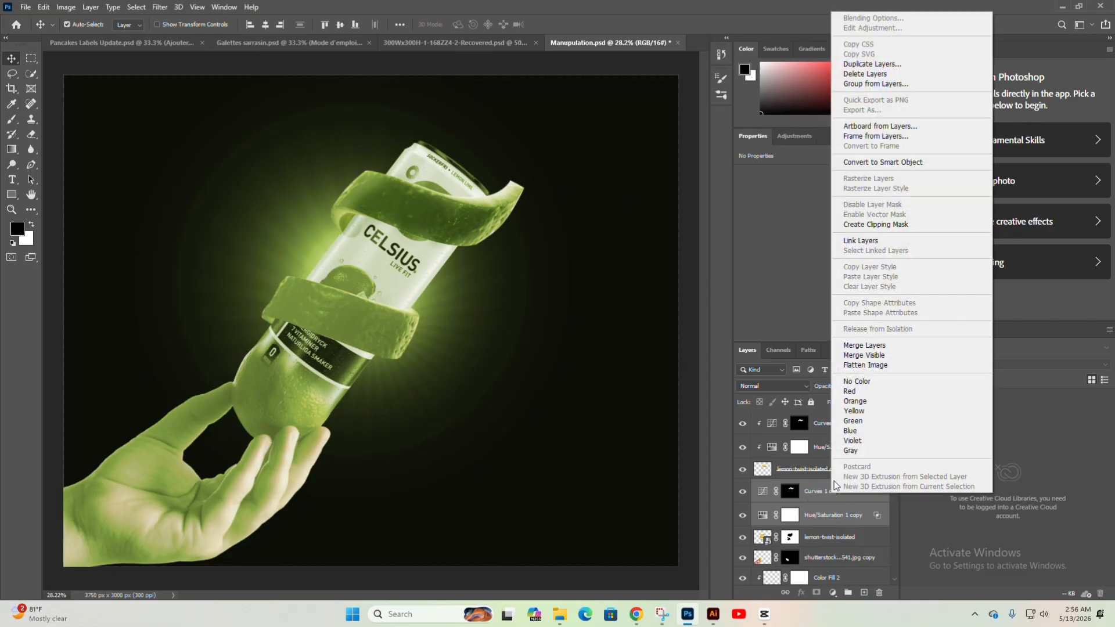
click(869, 227)
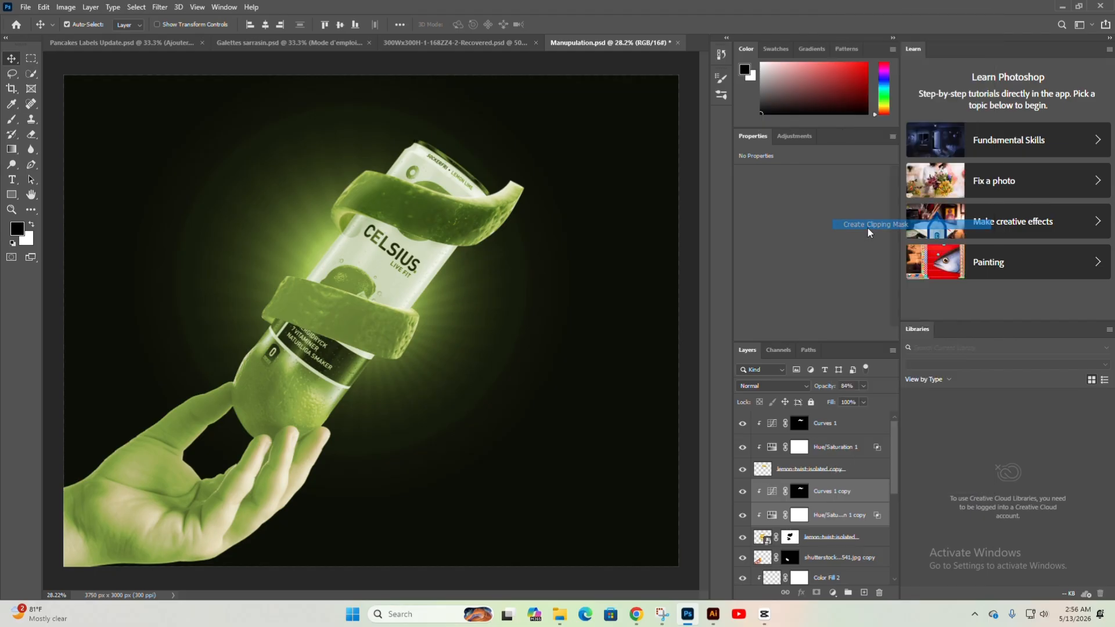
Target the Curves 1 copy layer's mask with the Brush tool at 100% opacity for work on the lower peel's fold
scroll(304, 266, up, 2)
click(307, 337)
click(799, 492)
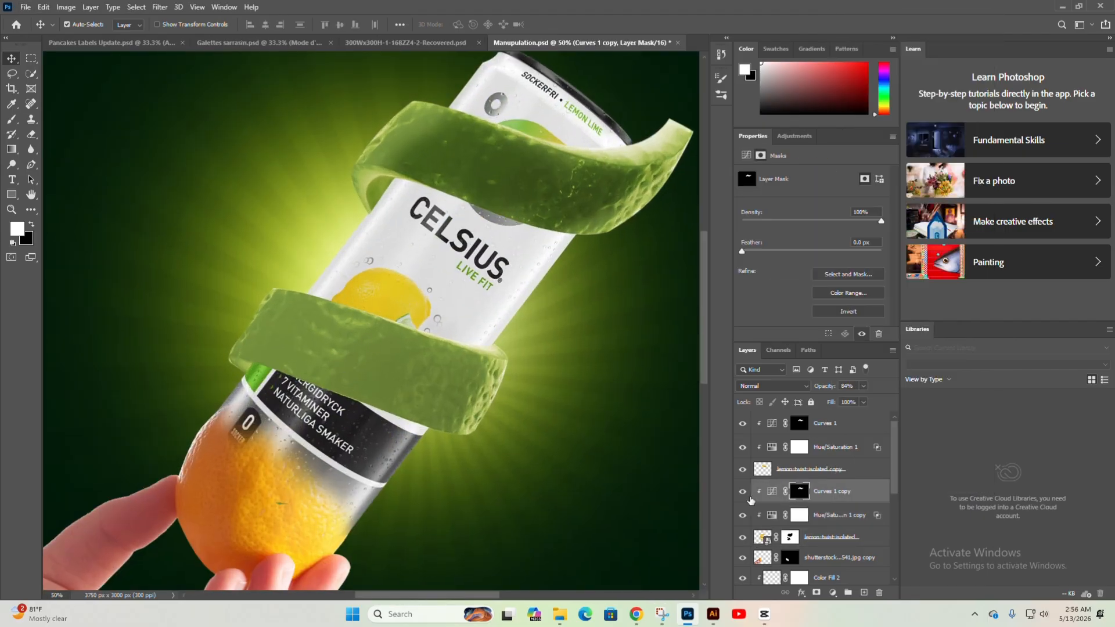
key(b)
scroll(246, 363, up, 16)
key(ctrl+2)
key(0)
key(ctrl+backslash)
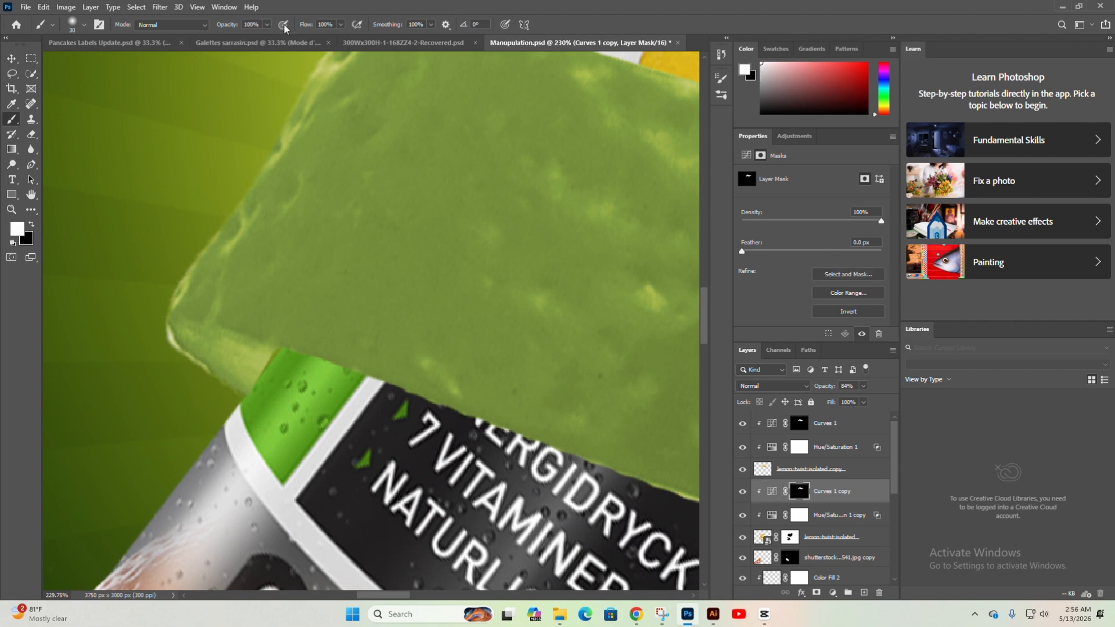
Switch to a small hard round brush and paint the Curves 1 copy mask white over the lower peel's inner fold
click(720, 78)
click(613, 97)
key(bracketleft)
key(bracketleft)
key(bracketleft)
key(bracketleft)
key(bracketleft)
key(bracketleft)
key(bracketleft)
key(bracketleft)
key(bracketleft)
key(bracketleft)
key(bracketleft)
key(bracketleft)
key(bracketleft)
mouse_move(253, 365)
mouse_down()
mouse_move(212, 345)
mouse_move(248, 378)
mouse_move(210, 347)
mouse_move(206, 362)
mouse_move(250, 395)
mouse_up()
Refine the Curves 1 copy mask in white along the lower peel's inner fold with a 4 px hard round brush
scroll(250, 389, up, 13)
key(bracketleft)
key(bracketleft)
key(bracketleft)
key(bracketleft)
key(bracketleft)
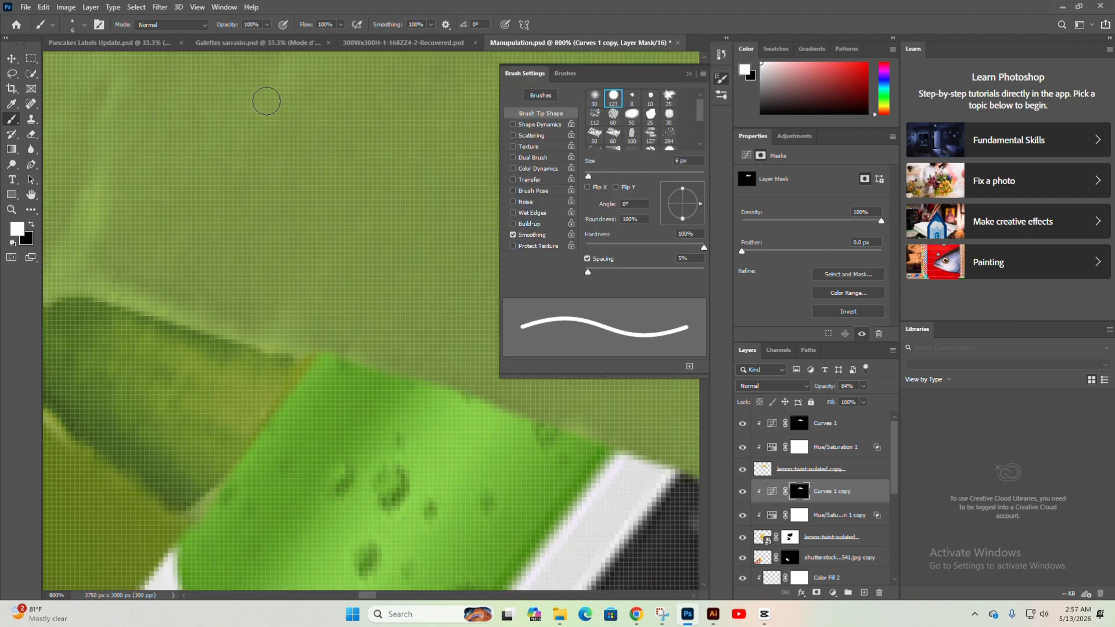
key(bracketleft)
key(bracketleft)
scroll(292, 366, down, 3)
drag(207, 336, 152, 357)
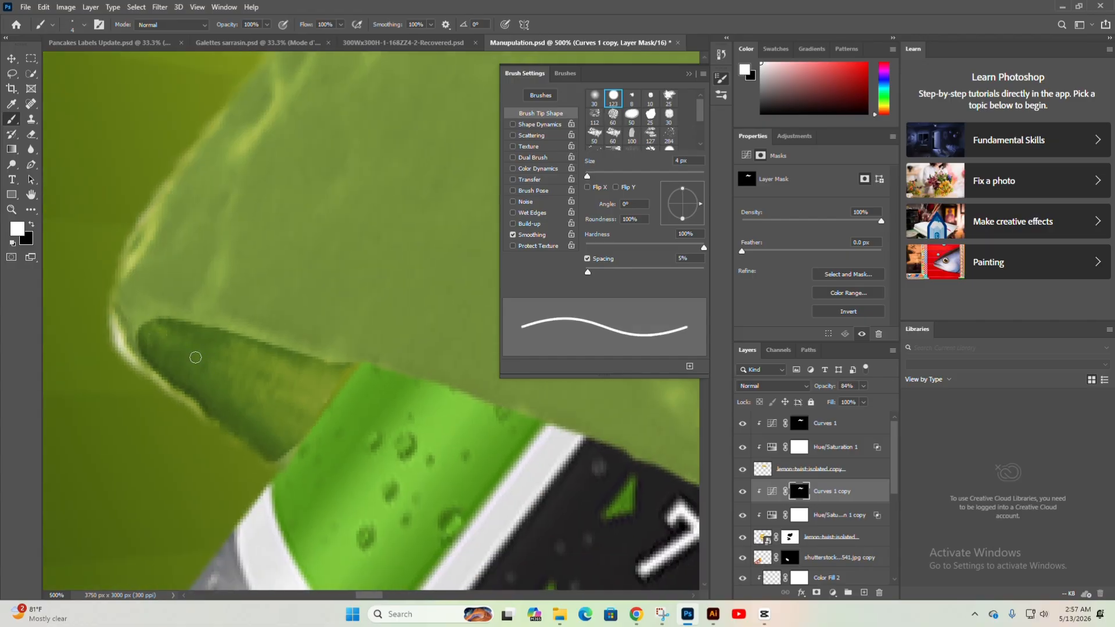
scroll(259, 366, down, 2)
Paint the Curves 1 copy mask white across the lower peel's outer face with a 200 px soft brush at 41% opacity
click(772, 491)
scroll(406, 398, down, 5)
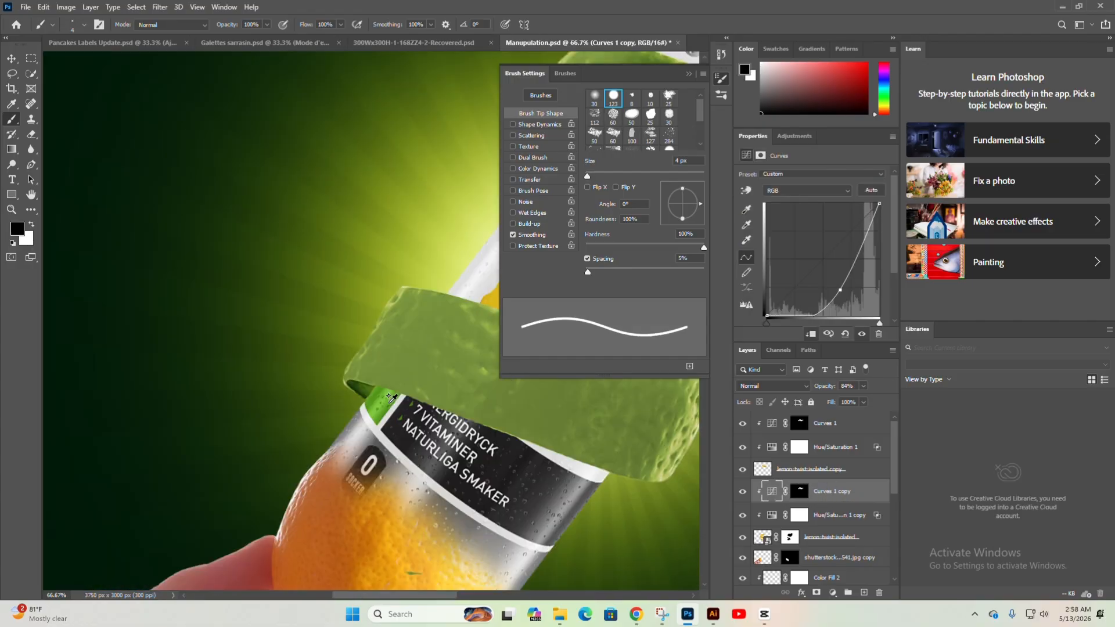
mouse_move(464, 397)
mouse_down()
mouse_move(273, 396)
mouse_move(249, 207)
mouse_up()
click(799, 492)
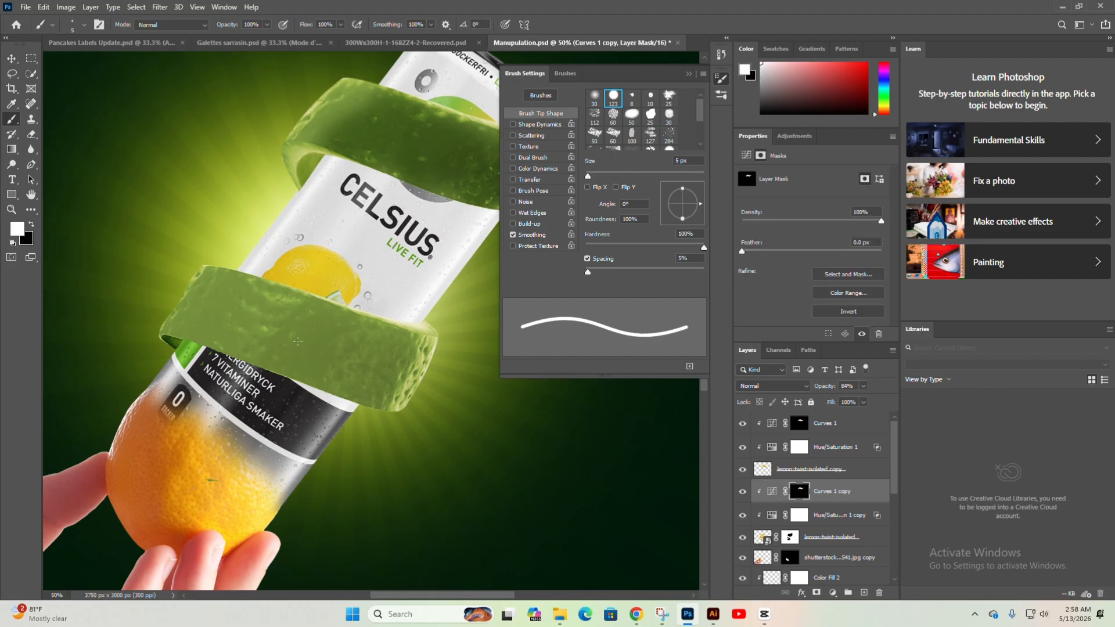
click(595, 98)
mouse_move(267, 24)
mouse_down()
mouse_move(266, 39)
mouse_move(235, 39)
mouse_up()
key(bracketright)
key(bracketright)
key(bracketright)
key(bracketright)
key(bracketright)
key(bracketright)
key(bracketright)
key(bracketright)
key(bracketright)
key(bracketright)
key(bracketright)
drag(343, 342, 224, 314)
mouse_move(232, 311)
mouse_down()
mouse_move(377, 354)
mouse_move(342, 378)
mouse_move(183, 328)
mouse_up()
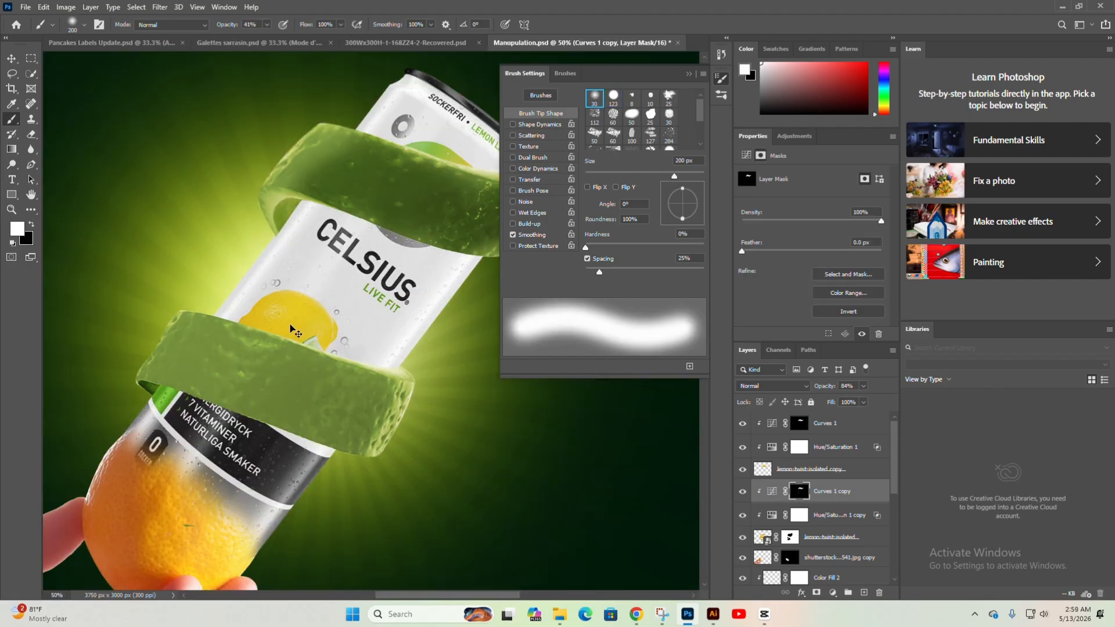
mouse_move(371, 392)
mouse_down()
mouse_move(340, 441)
mouse_move(231, 441)
mouse_move(282, 369)
mouse_move(247, 337)
mouse_move(318, 406)
mouse_up()
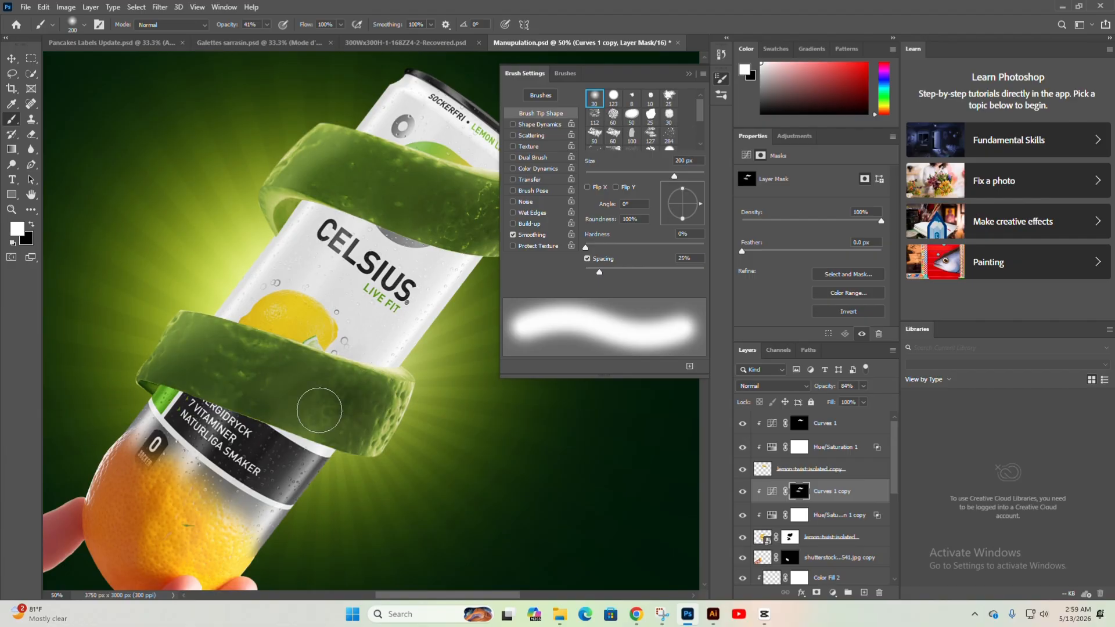
Lower the Curves 1 copy layer's opacity to 73% and check the lower peel's shading against the whole composition
drag(60, 369, 91, 390)
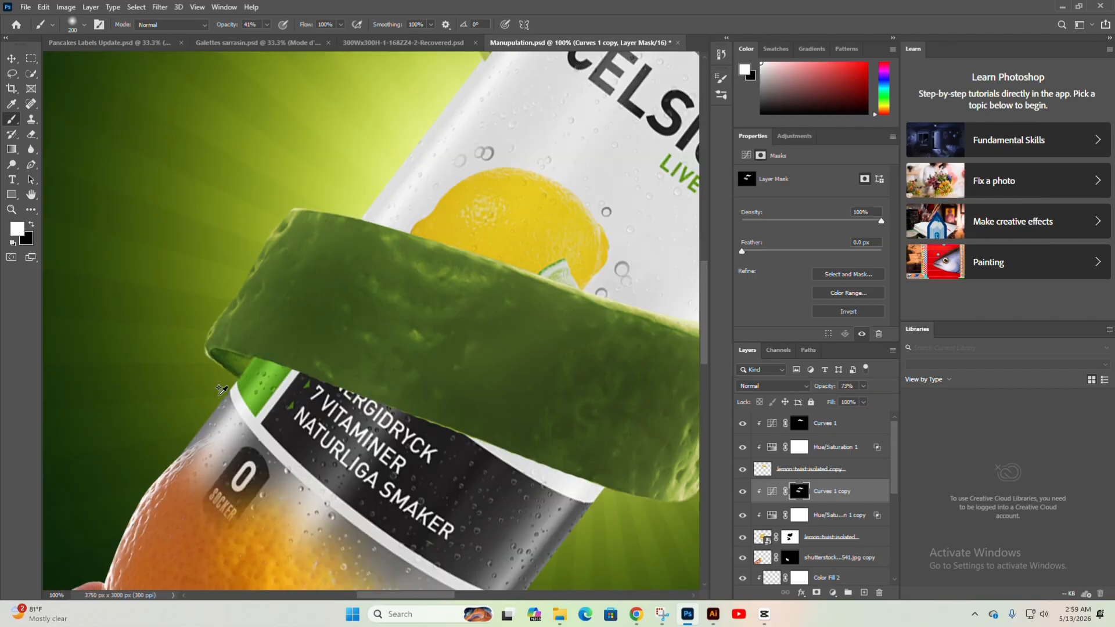
scroll(220, 394, down, 3)
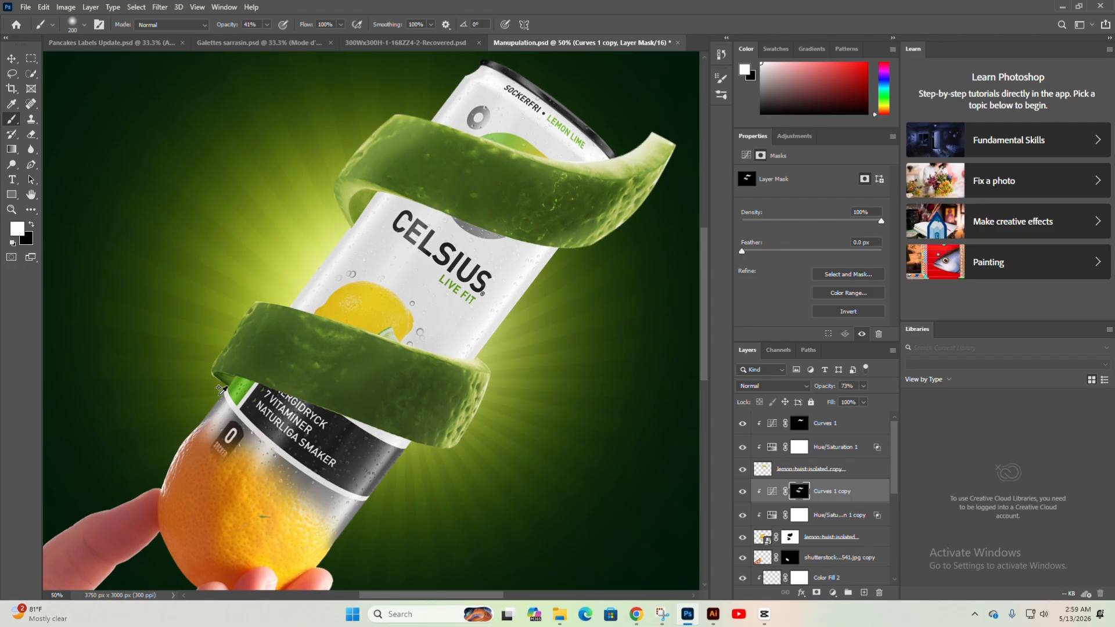
scroll(423, 194, down, 2)
scroll(423, 195, left, 2)
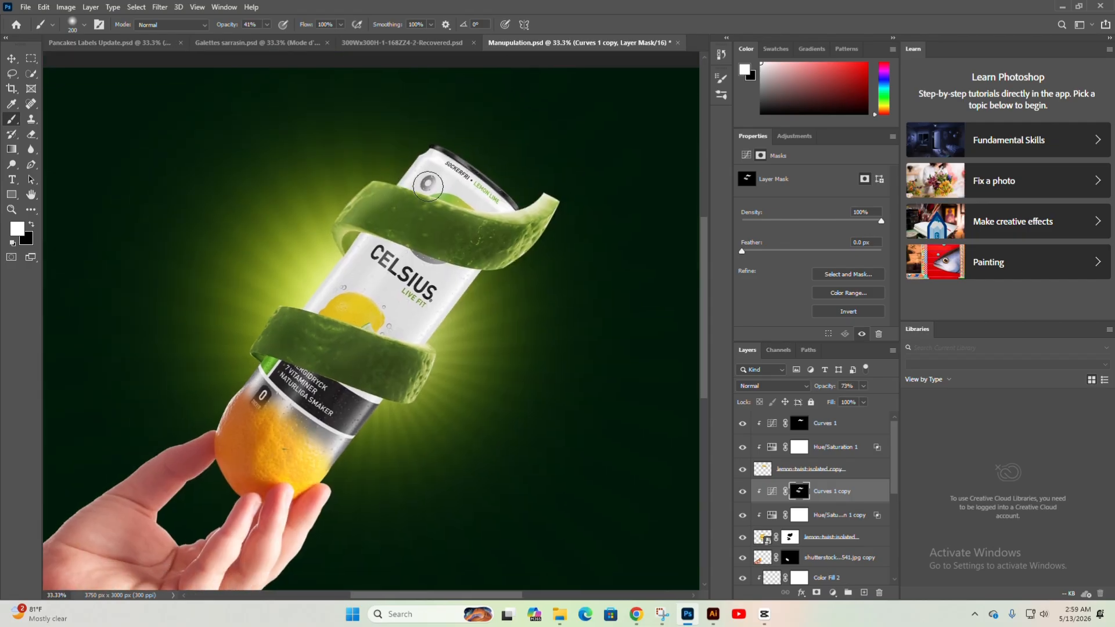
drag(356, 166, 430, 154)
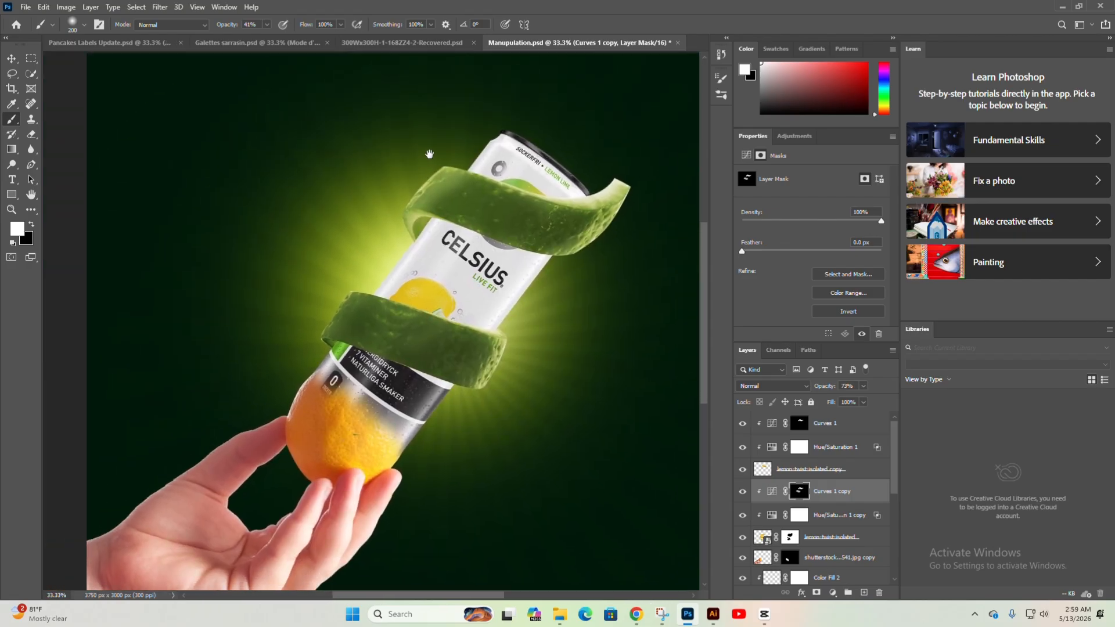
scroll(435, 257, up, 1)
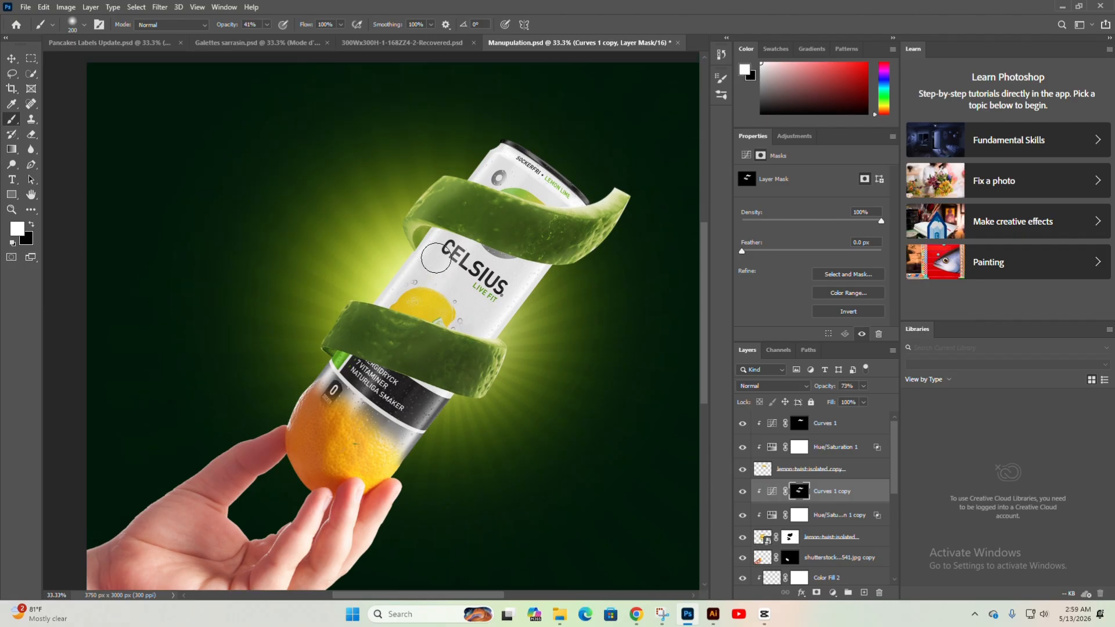
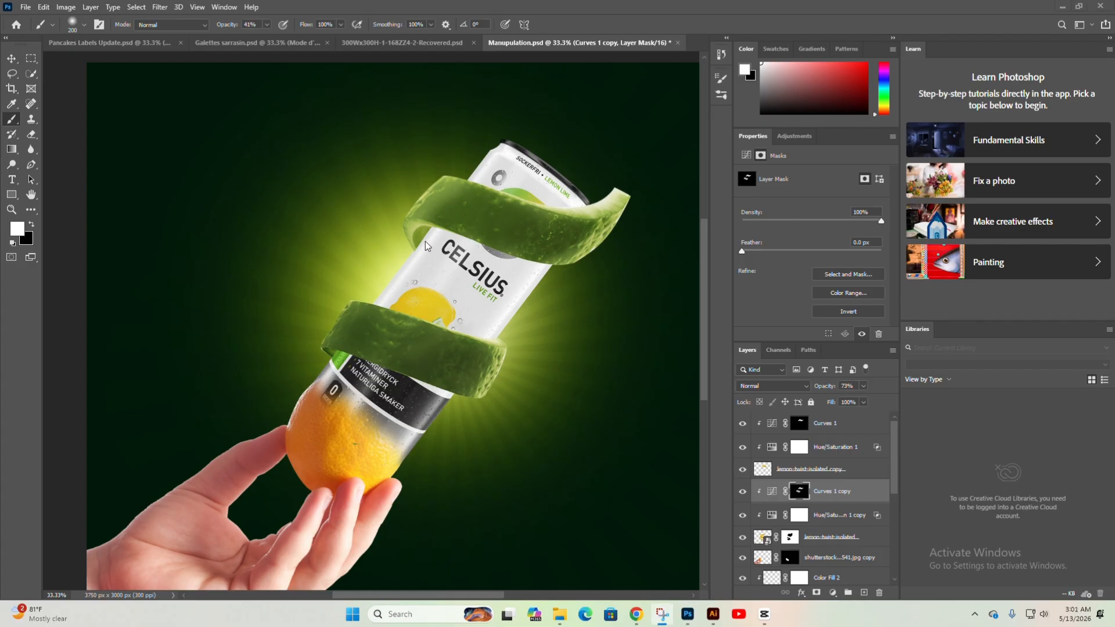
click(465, 269)
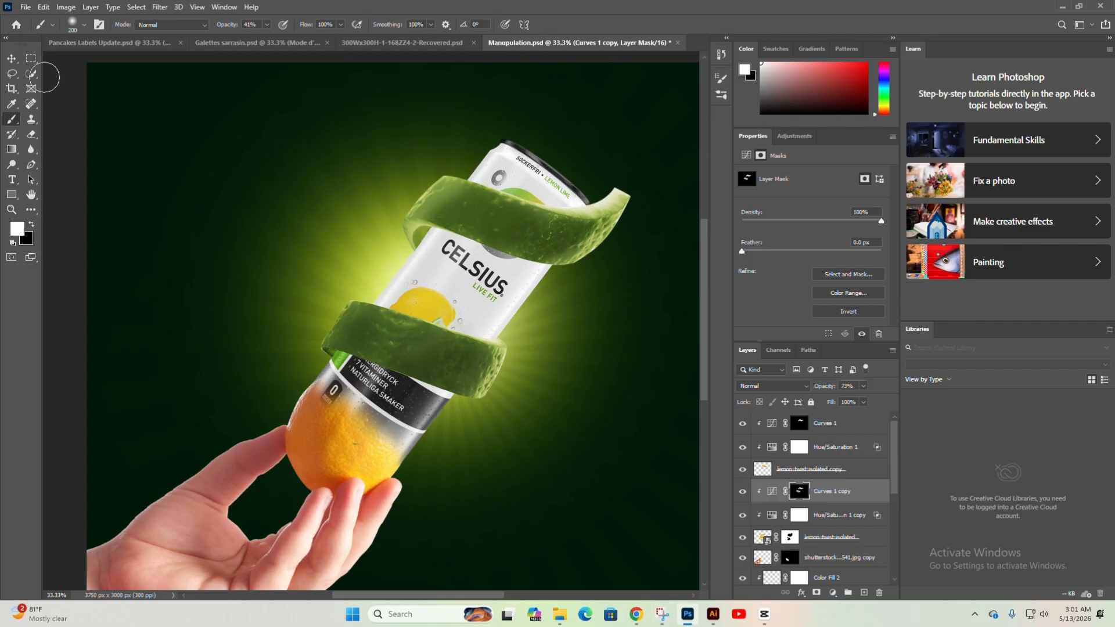
Add a Solid Color fill clipped to the Can layer, using a dark green sampled from the background
click(11, 58)
click(458, 261)
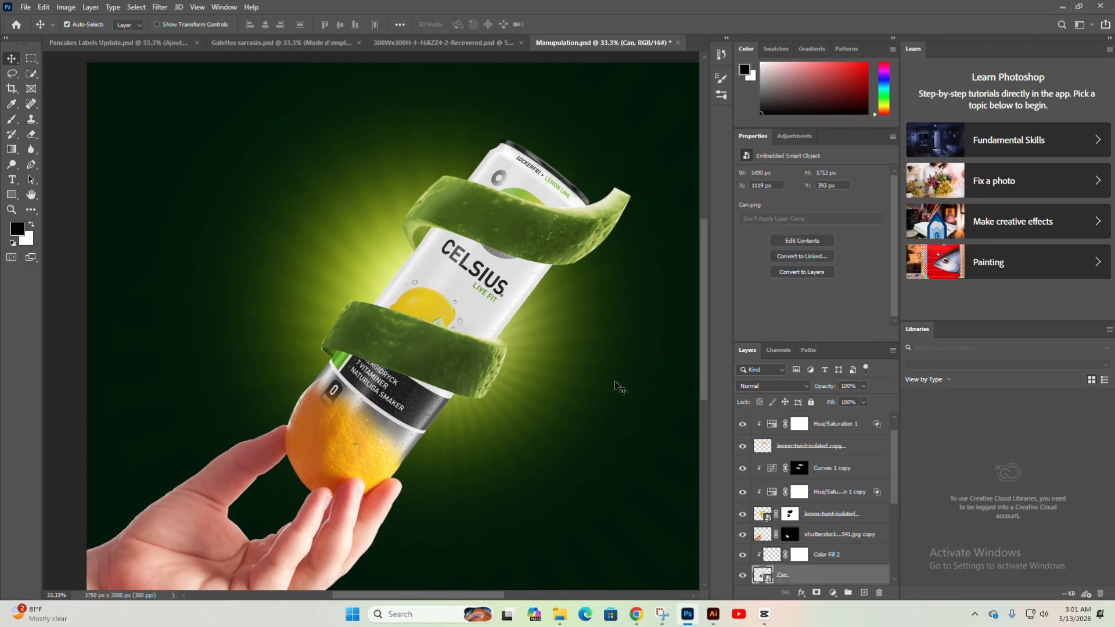
scroll(848, 533, down, 2)
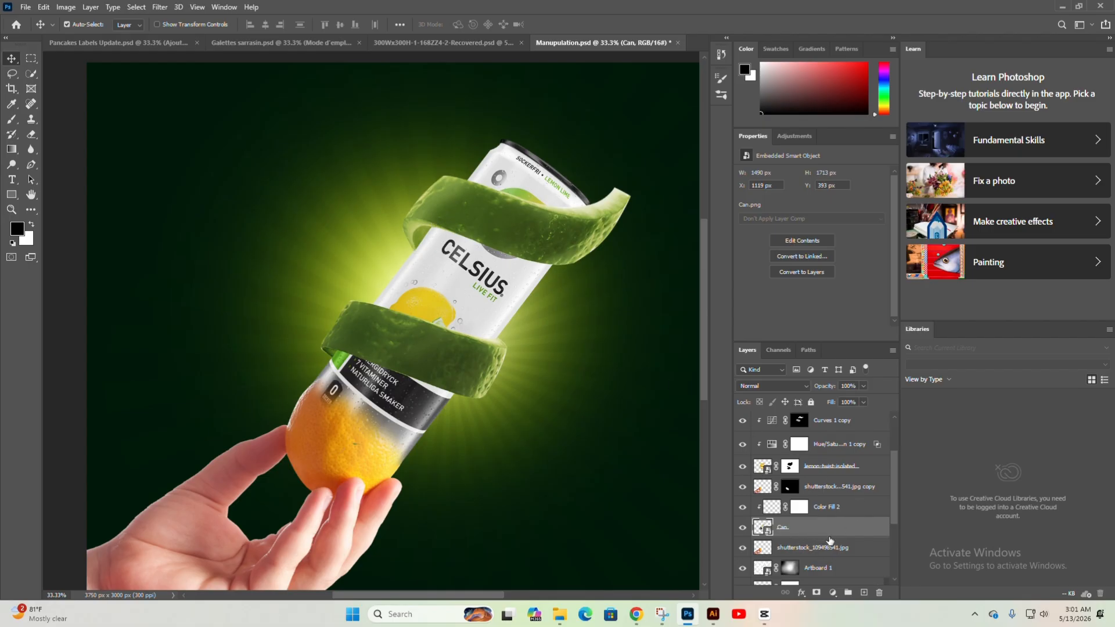
scroll(528, 188, up, 5)
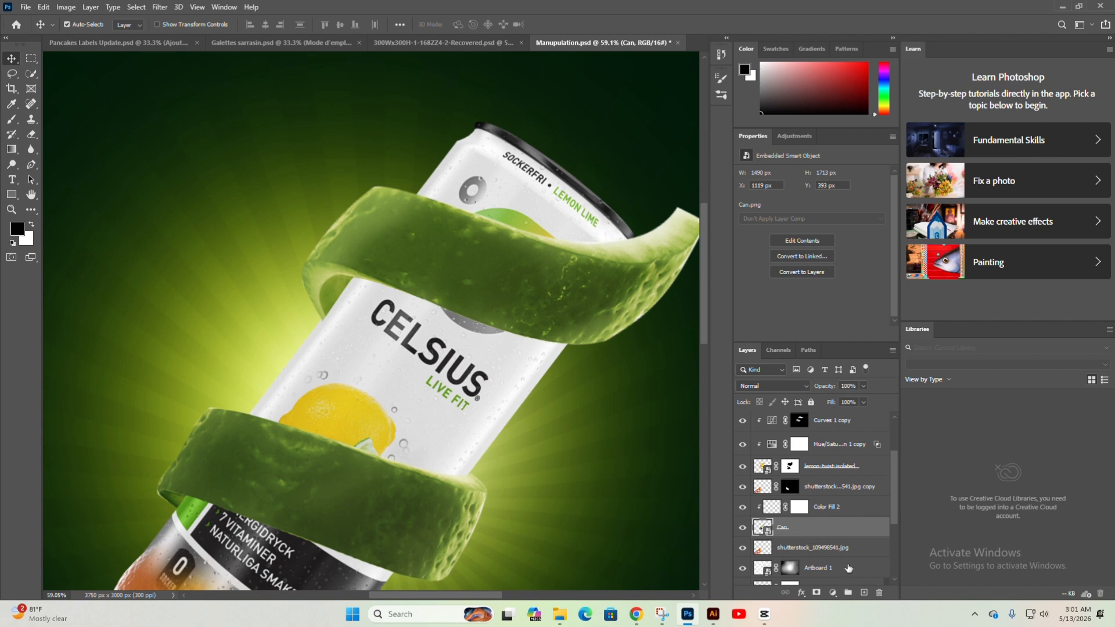
click(835, 594)
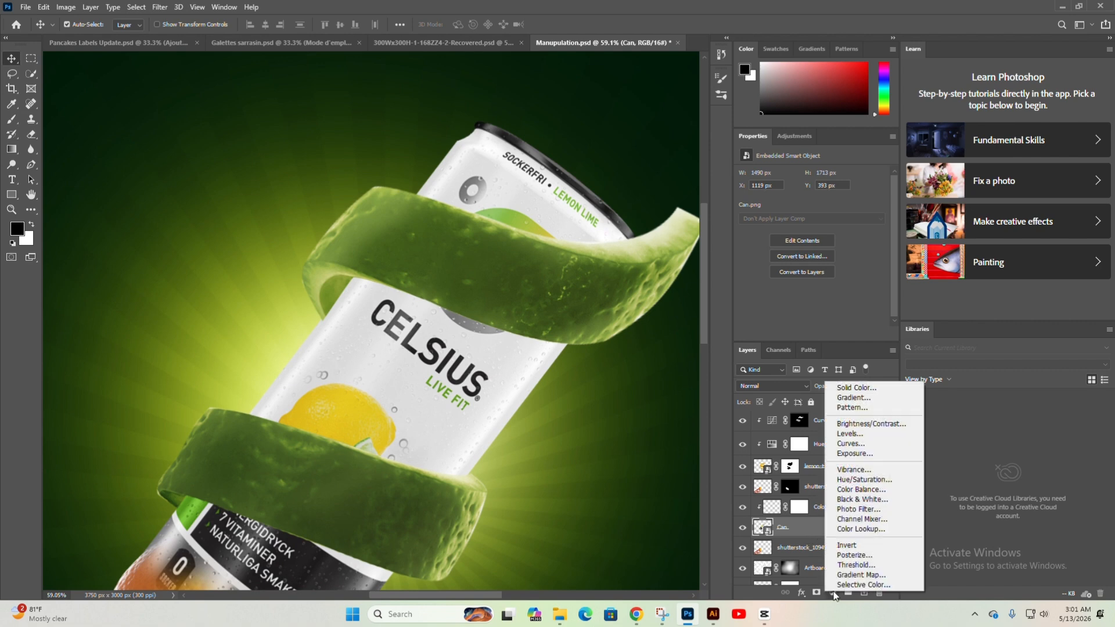
click(859, 390)
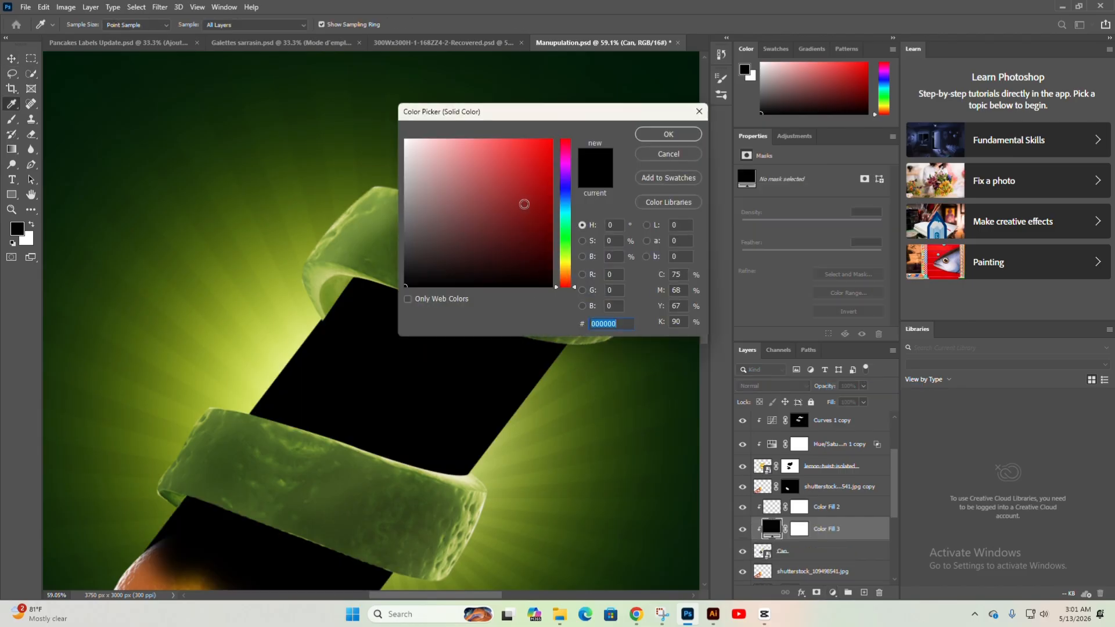
click(351, 247)
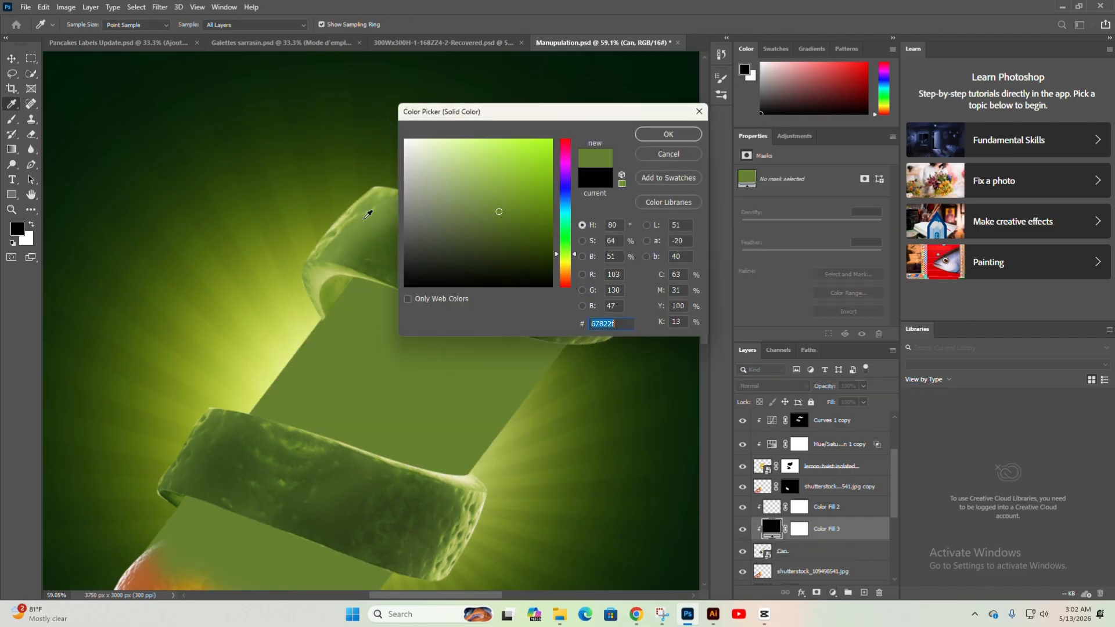
click(319, 108)
click(324, 143)
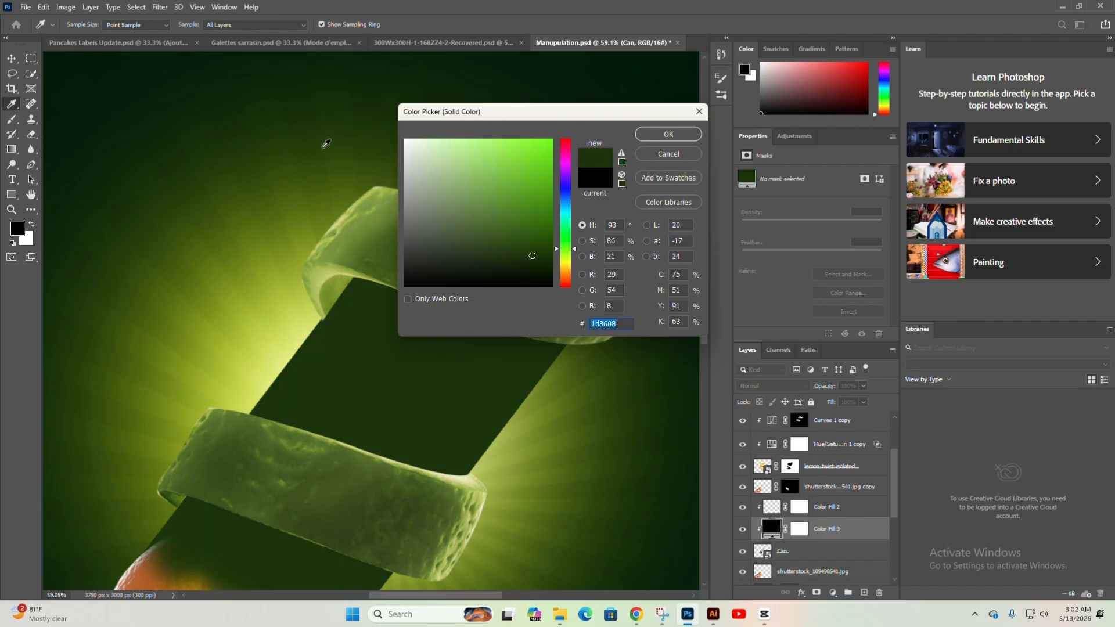
click(668, 135)
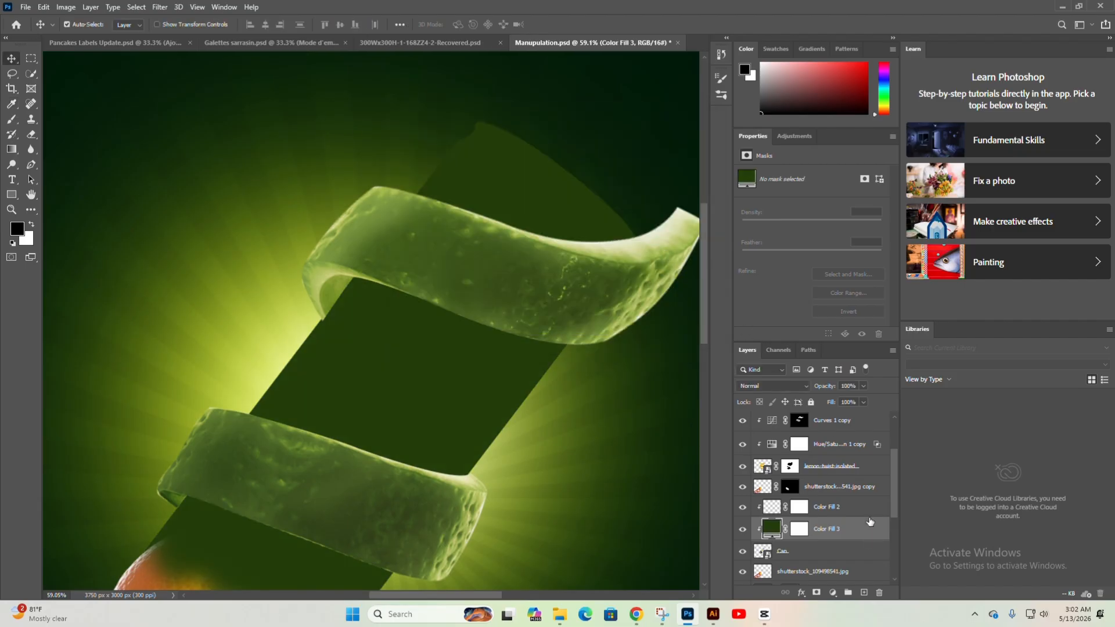
Clear the green from the Color Fill 3 layer so the can shows, and rasterize the layer for painting with the Brush tool
key(ctrl+minus)
alt+click(816, 593)
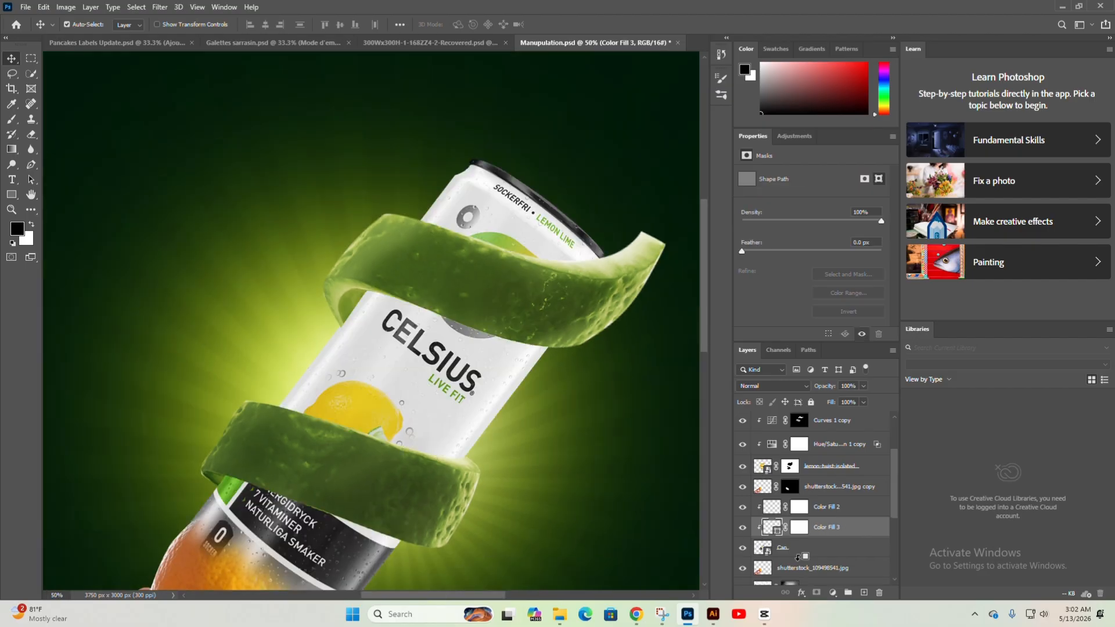
key(ctrl+plus)
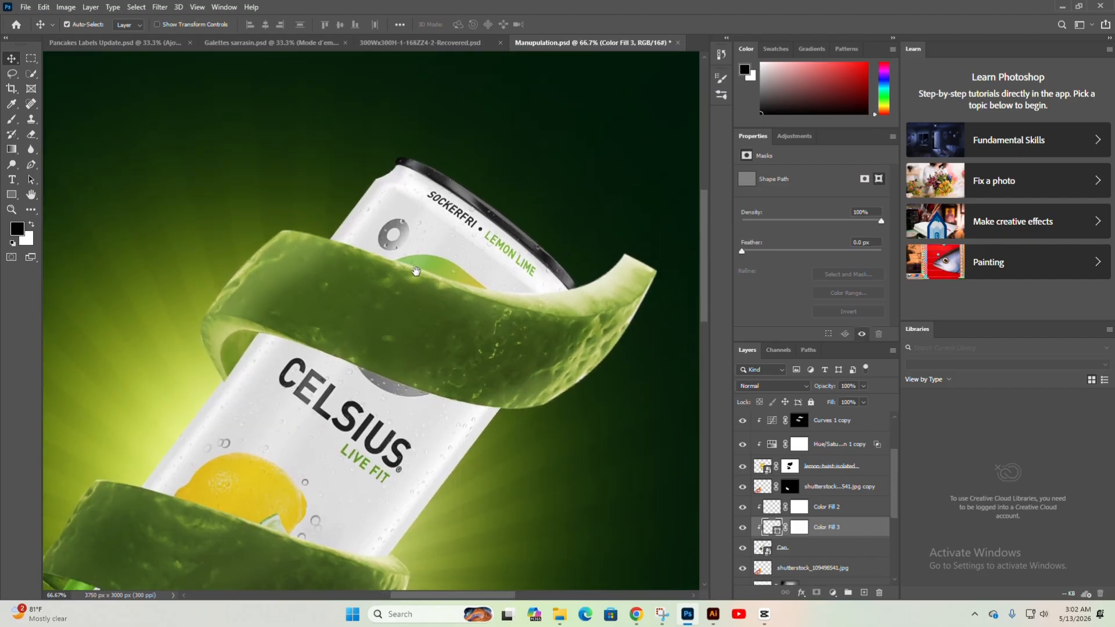
key(ctrl+plus)
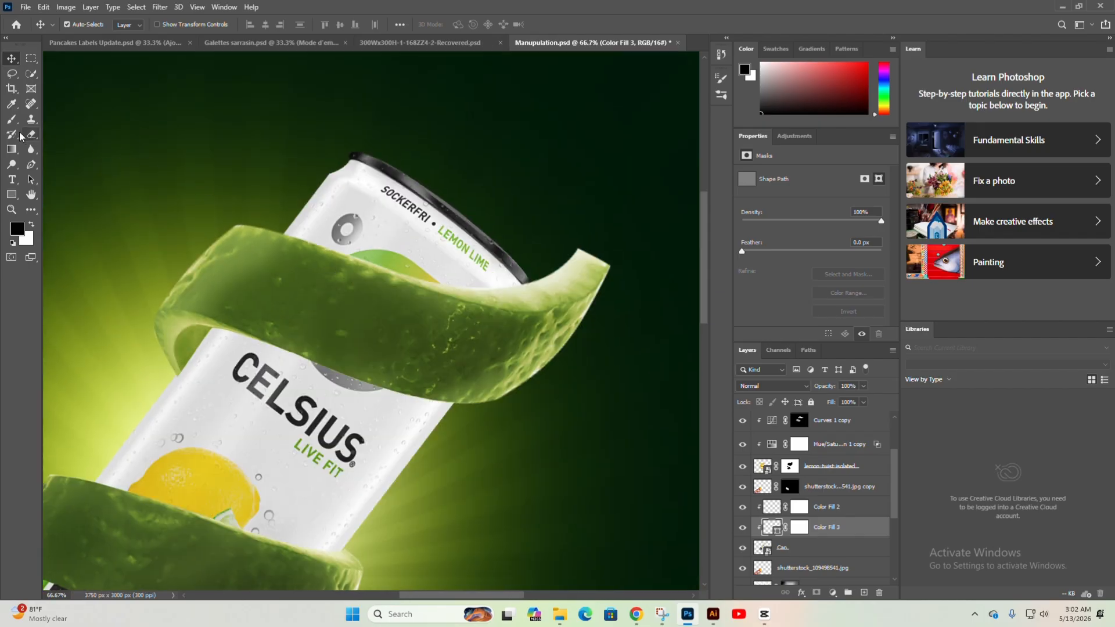
click(12, 120)
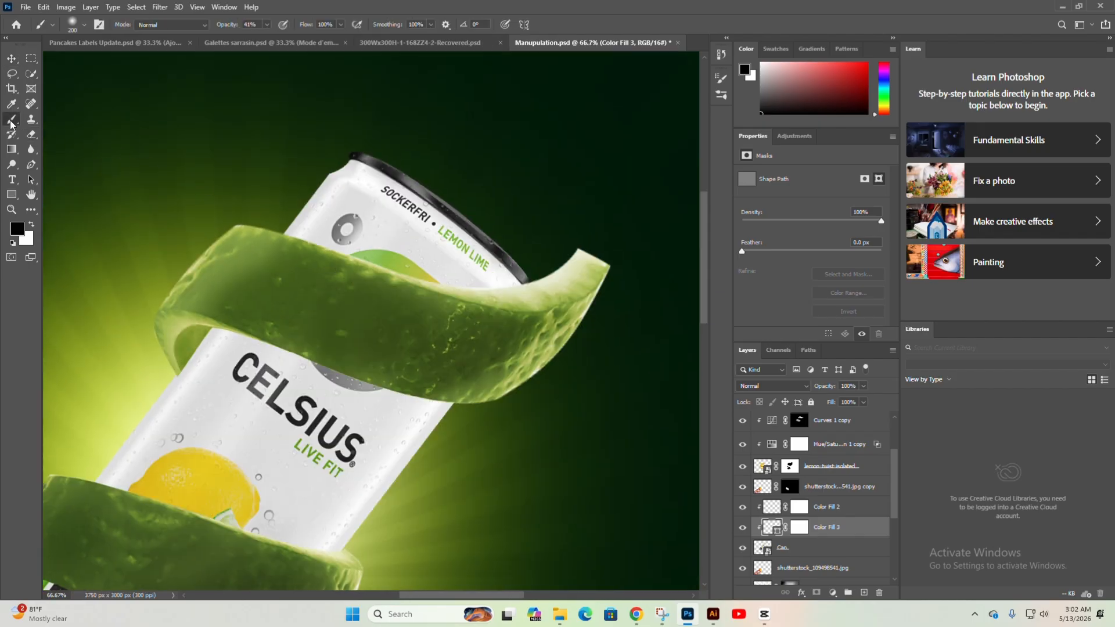
right_click(12, 121)
click(51, 121)
scroll(183, 329, up, 1)
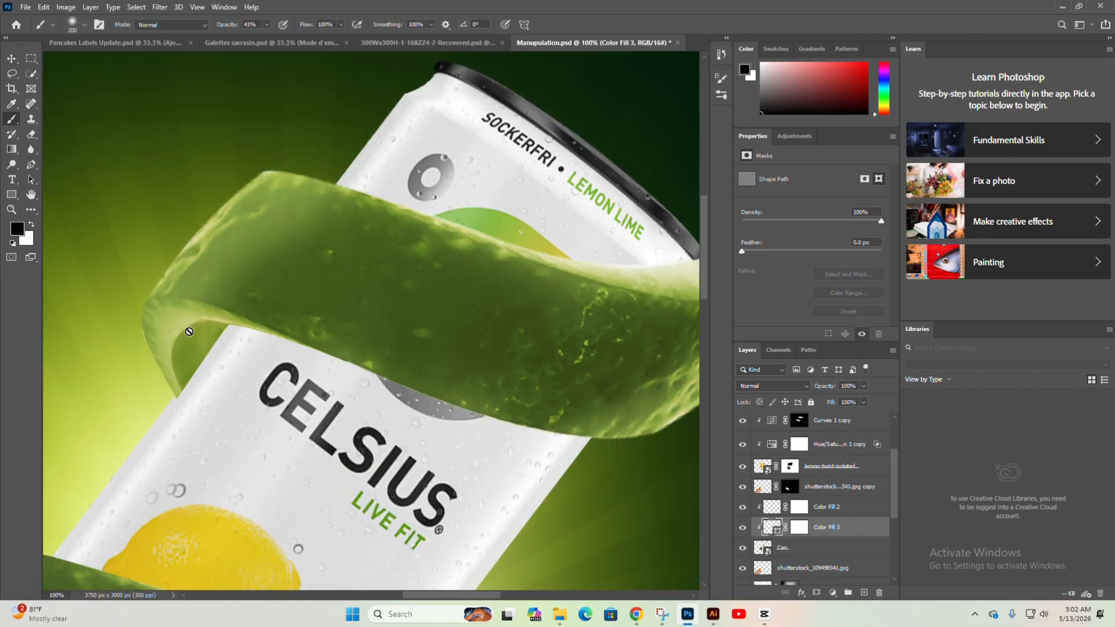
click(405, 367)
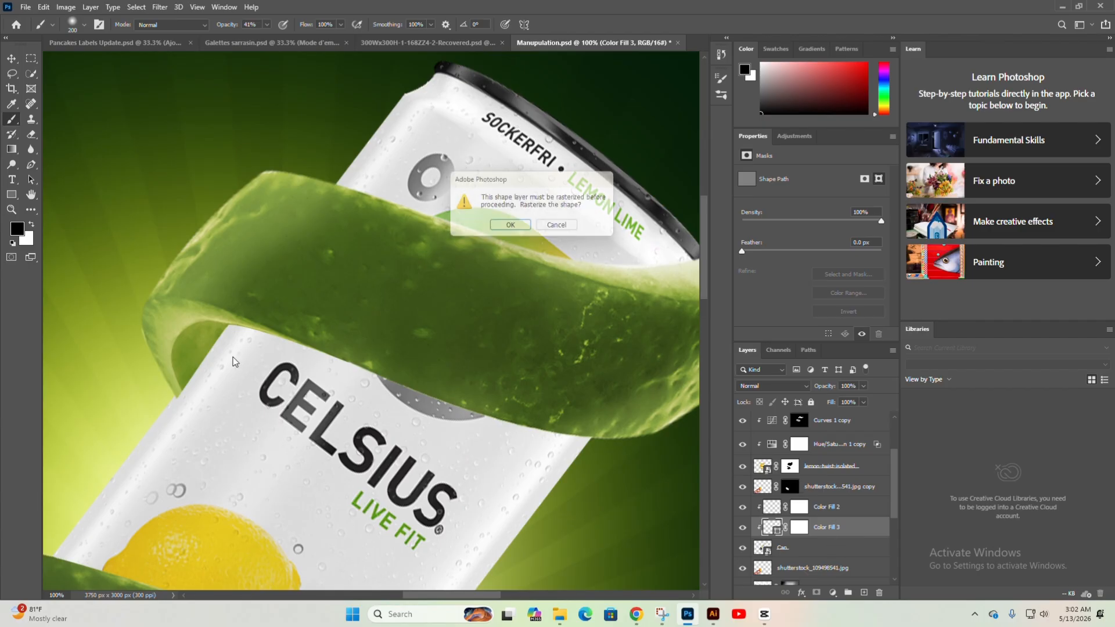
click(499, 227)
Try black shadow strokes on the can just below the upper peel with the 200 px soft brush at 41% opacity
mouse_move(248, 352)
mouse_down()
mouse_move(219, 366)
mouse_move(171, 447)
mouse_up()
click(224, 371)
key(ctrl+z)
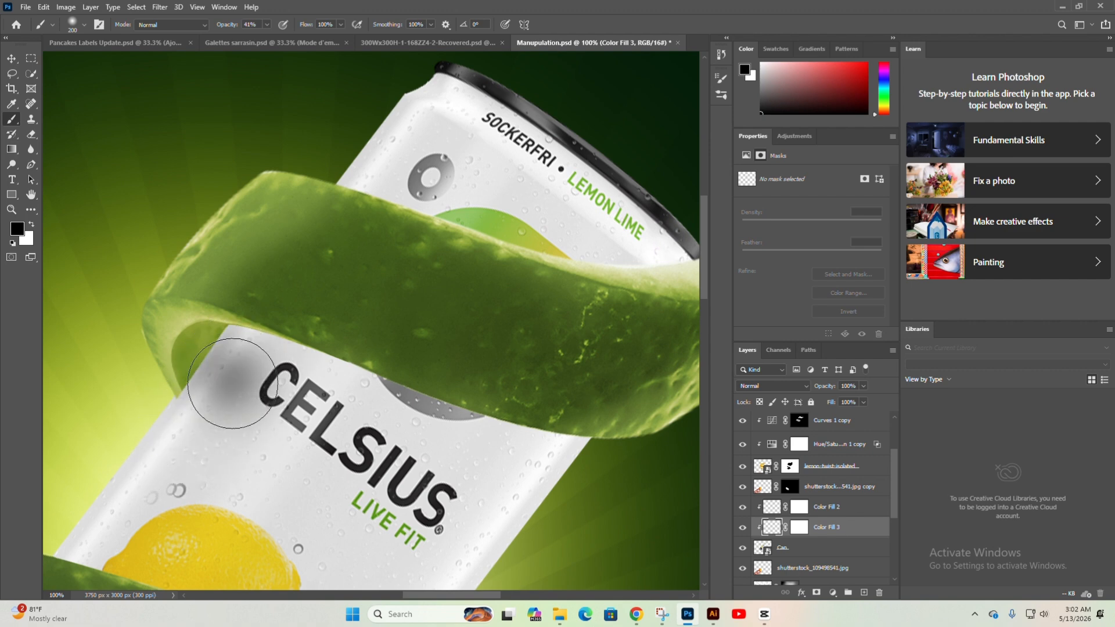
drag(247, 347, 399, 396)
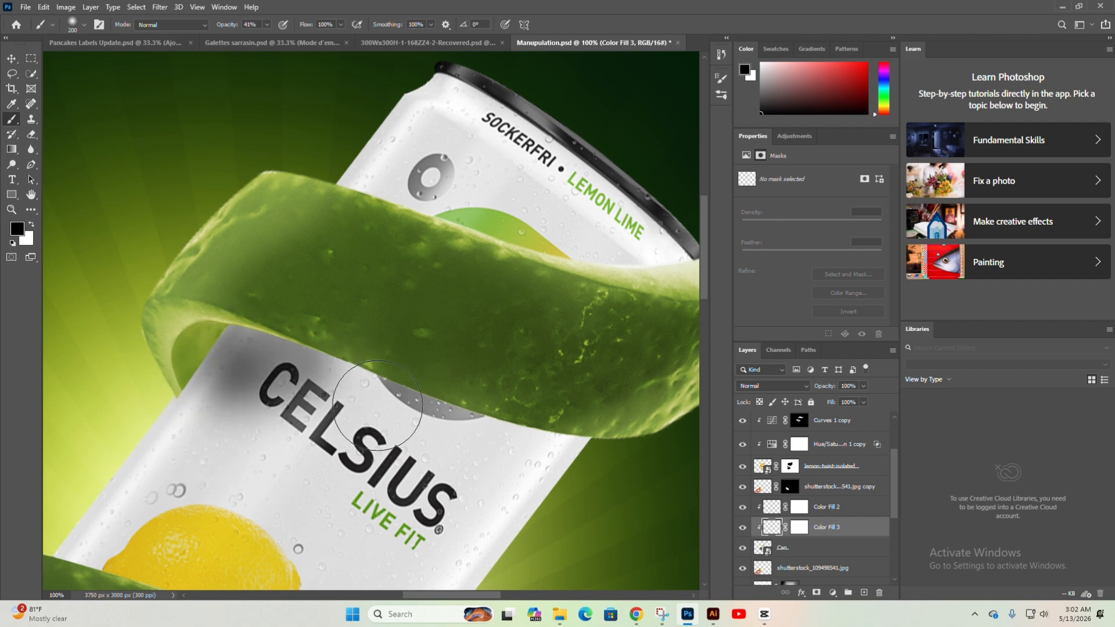
key(ctrl+z)
key(ctrl+z)
Try a shadow stroke on the can beside the upper peel's fold with the soft brush reduced to 125 px
scroll(159, 343, up, 1)
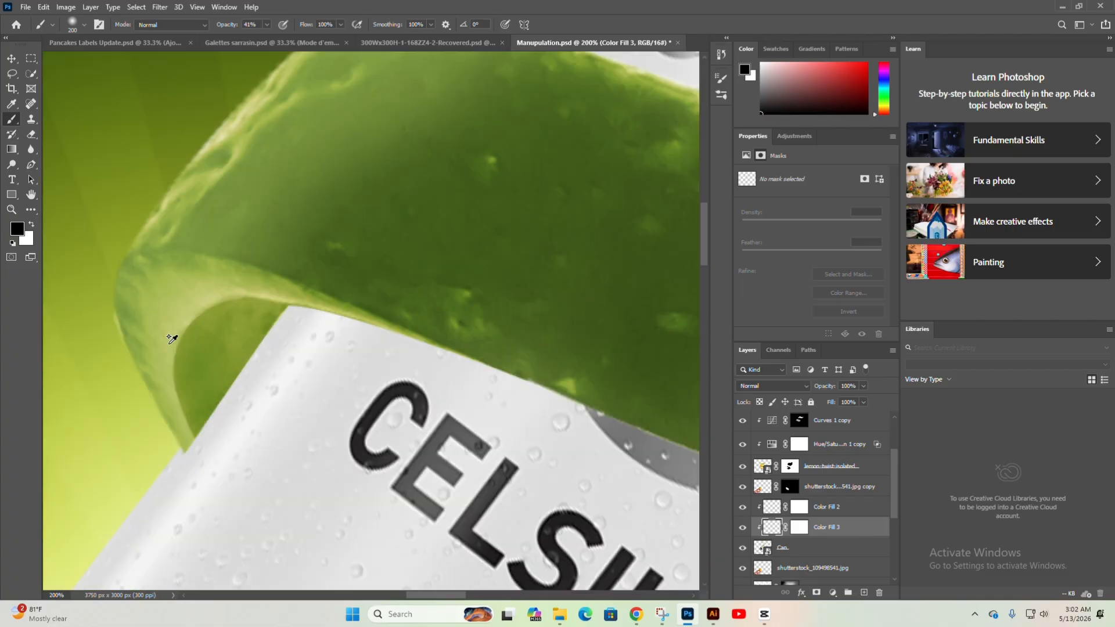
drag(192, 349, 234, 357)
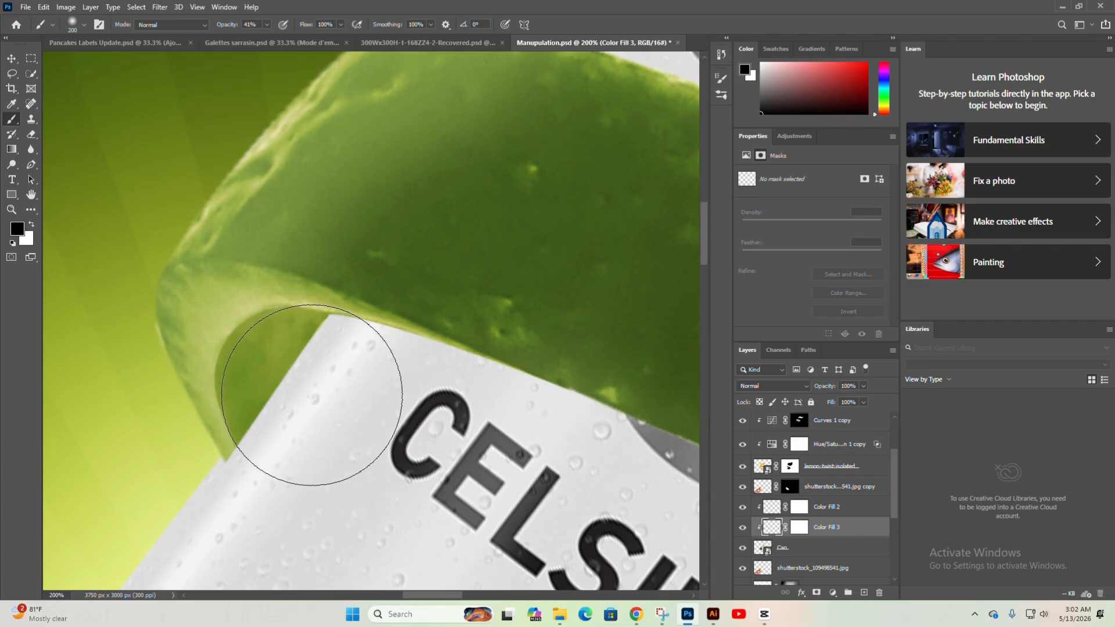
scroll(331, 369, down, 2)
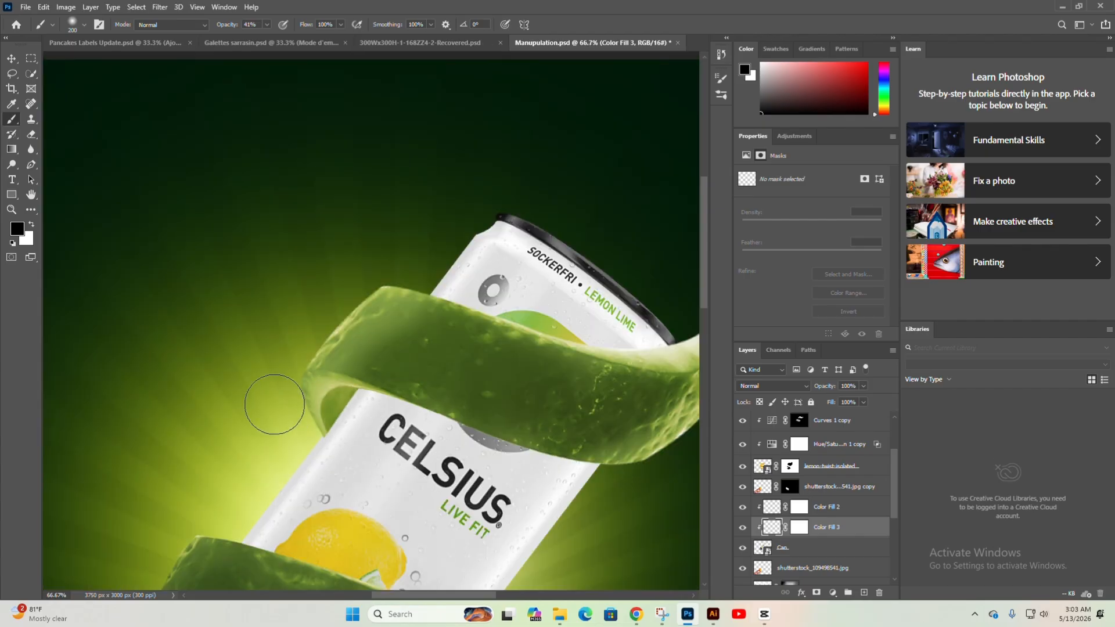
mouse_move(311, 406)
mouse_down()
mouse_move(366, 430)
mouse_move(355, 421)
mouse_up()
scroll(371, 397, up, 2)
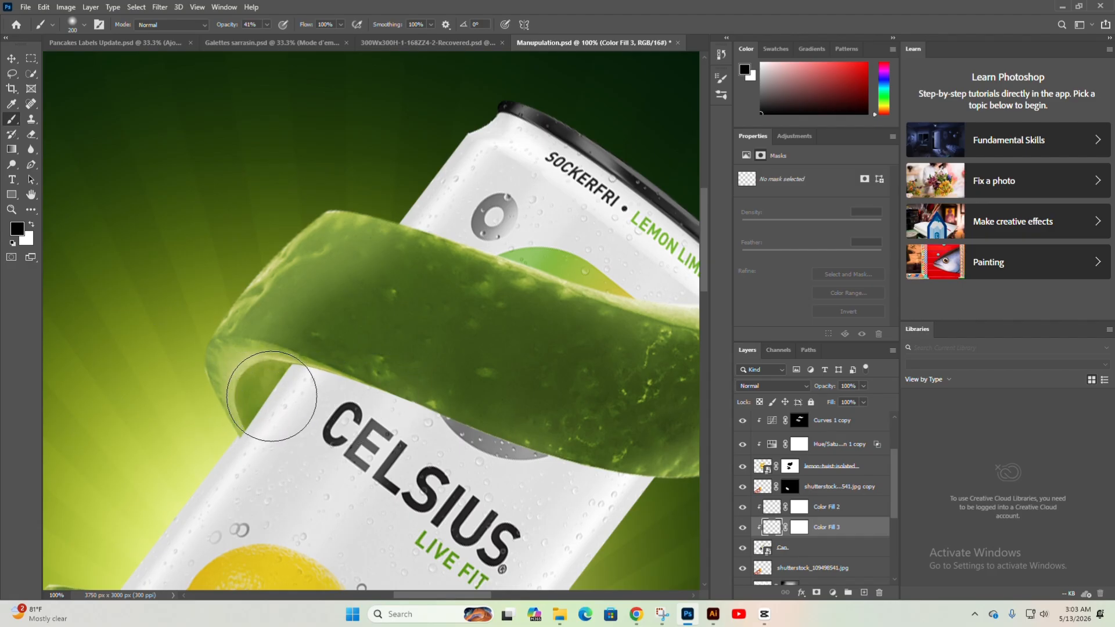
key(bracketleft)
key(bracketleft)
key(bracketleft)
key(bracketleft)
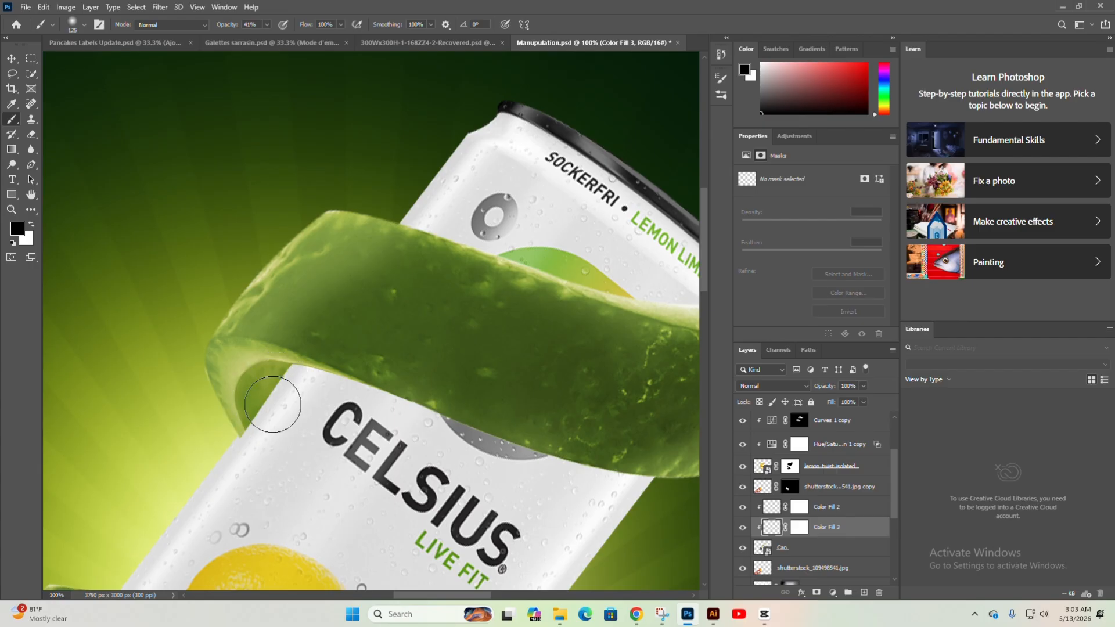
key(7)
drag(259, 415, 299, 420)
key(ctrl+z)
Paint a soft black shadow on Color Fill 3 along the upper peel's lower edge with a 100 px brush at 26% opacity
click(266, 25)
drag(266, 38, 244, 38)
mouse_move(267, 419)
mouse_down()
mouse_move(351, 396)
mouse_move(430, 403)
mouse_move(337, 379)
mouse_up()
mouse_move(357, 415)
mouse_down()
mouse_move(428, 407)
mouse_move(500, 443)
mouse_up()
mouse_move(180, 353)
mouse_down()
mouse_move(316, 353)
mouse_move(272, 342)
mouse_up()
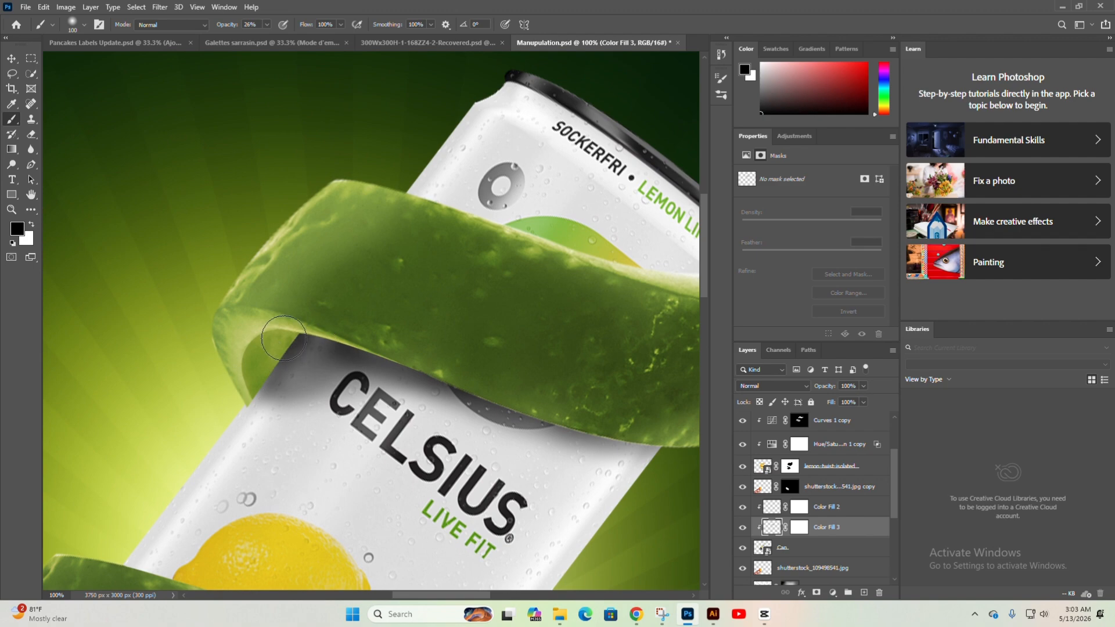
Paint a tighter black shadow on Color Fill 3 along the upper peel's lower edge with a 30 px brush at 26% opacity
scroll(264, 371, up, 1)
key(bracketleft)
key(bracketleft)
key(bracketleft)
key(bracketleft)
key(bracketleft)
key(bracketleft)
key(bracketleft)
key(bracketleft)
key(bracketleft)
scroll(275, 314, down, 3)
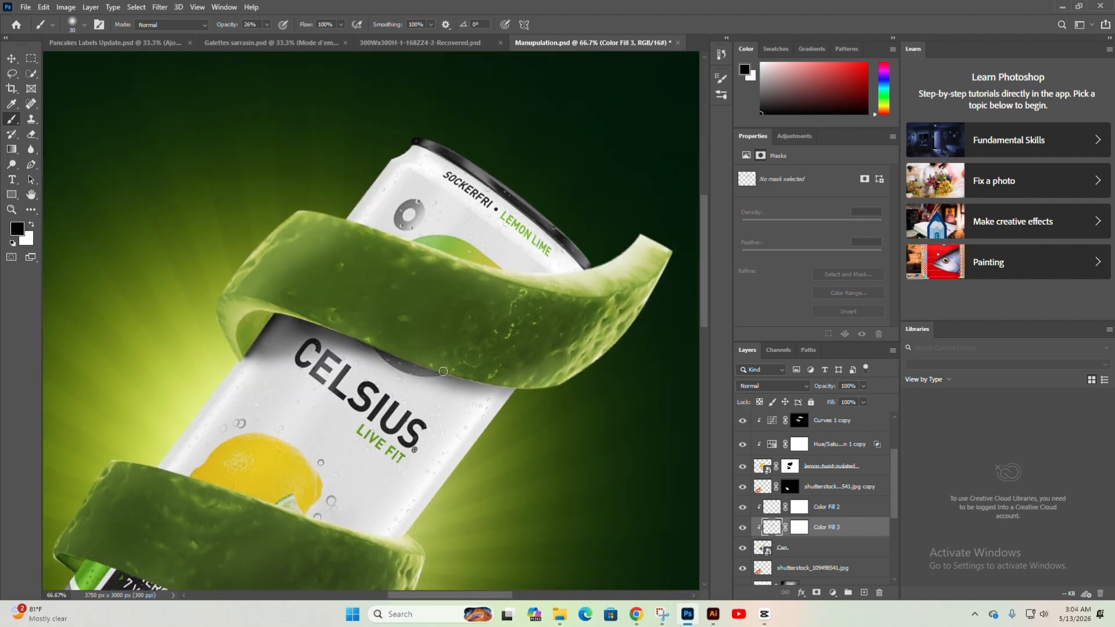
drag(443, 371, 538, 390)
drag(377, 353, 483, 385)
Paint a soft shadow on the can's green label beside the lower peel's fold with a 25 px brush at 26% opacity
scroll(244, 263, down, 2)
scroll(255, 338, up, 6)
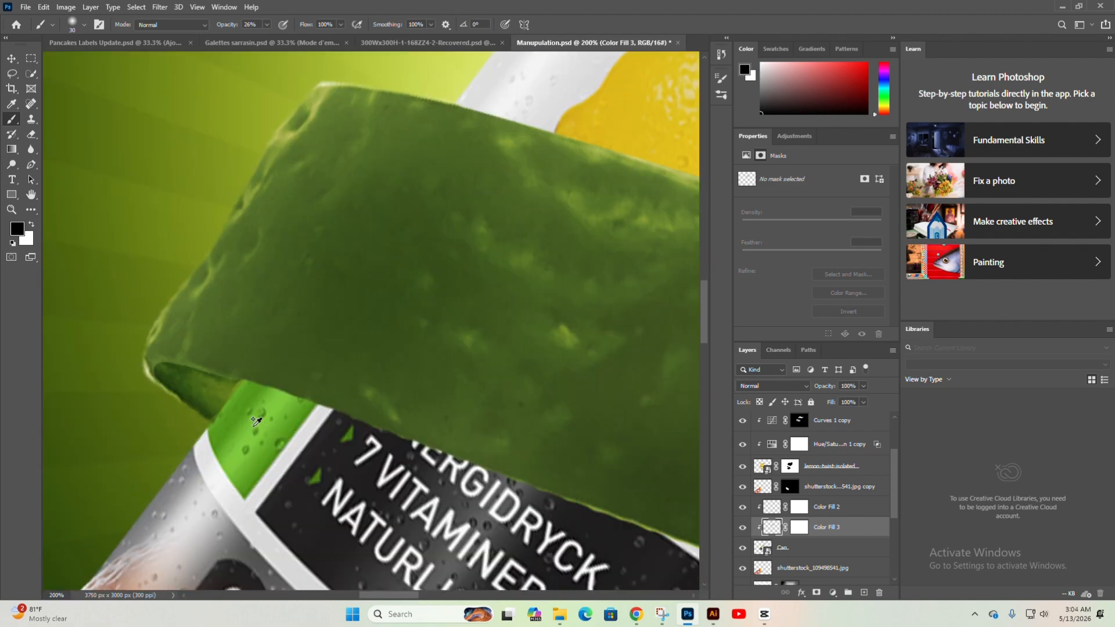
key(bracketleft)
drag(223, 386, 517, 388)
drag(244, 355, 441, 374)
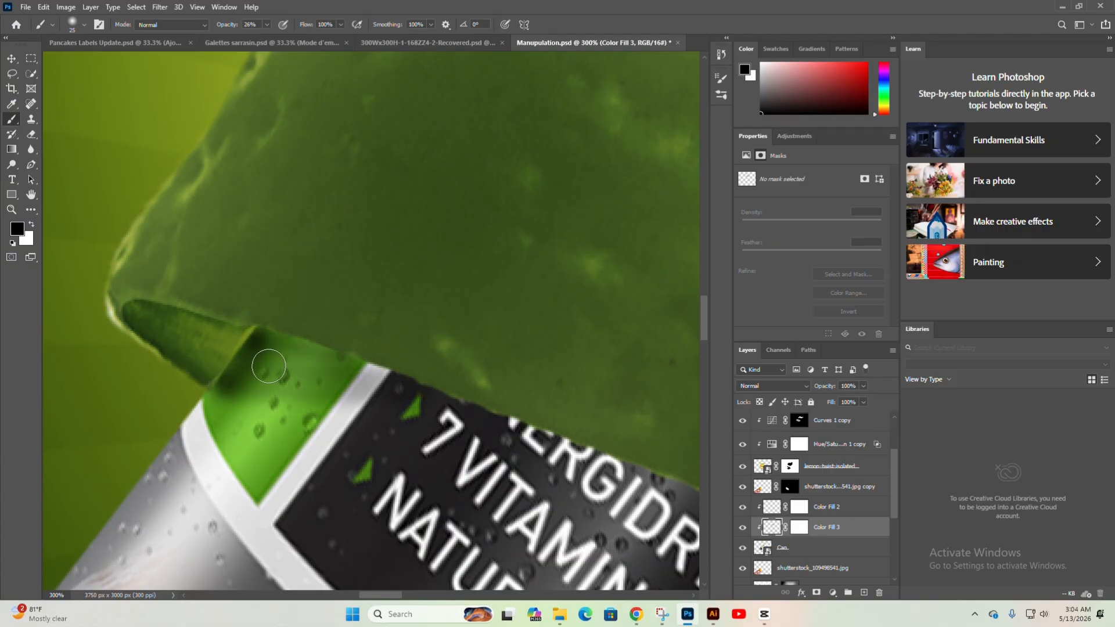
drag(269, 368, 451, 366)
scroll(177, 312, down, 2)
Shade the can's black label along the lower peel's bottom edge with a 20 px brush at 26% opacity
key(bracketleft)
scroll(238, 333, up, 1)
drag(217, 314, 165, 264)
drag(201, 278, 555, 403)
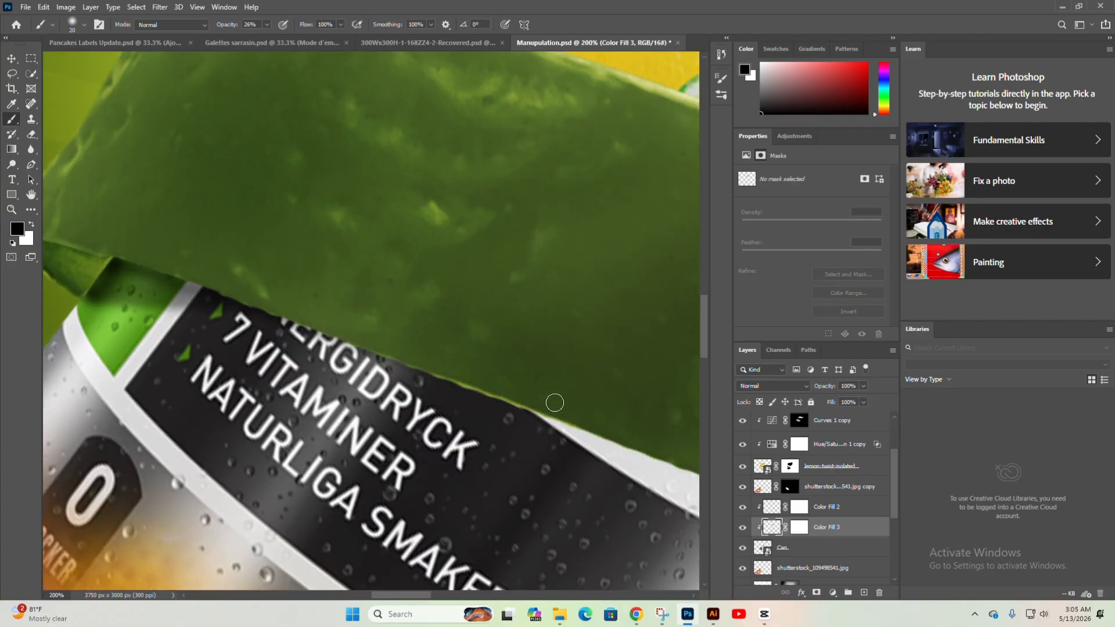
mouse_move(130, 265)
mouse_down()
mouse_move(503, 403)
mouse_move(241, 334)
mouse_up()
drag(207, 303, 325, 350)
drag(167, 289, 540, 433)
drag(244, 319, 648, 471)
drag(247, 321, 453, 401)
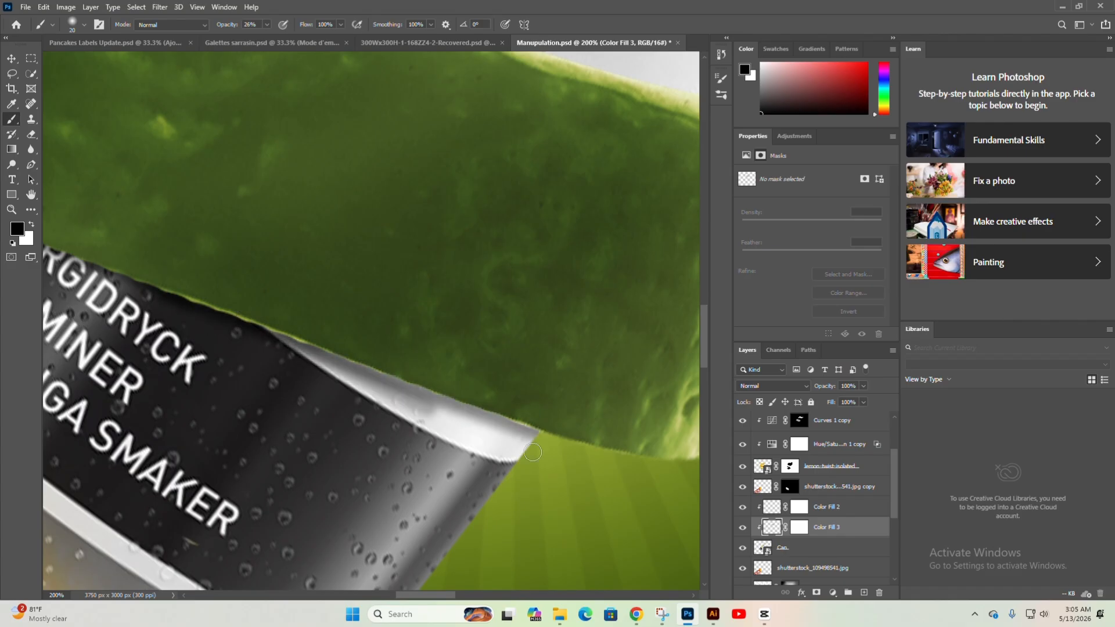
Darken the can right under the lower peel's bottom edge using a smaller brush and an adjusted brush opacity
scroll(612, 454, down, 1)
scroll(612, 454, up, 2)
key(bracketleft)
key(bracketleft)
drag(113, 270, 281, 335)
click(267, 25)
drag(265, 36, 285, 37)
mouse_move(102, 265)
mouse_down()
mouse_move(427, 380)
mouse_move(314, 351)
mouse_move(345, 370)
mouse_move(94, 269)
mouse_move(319, 356)
mouse_up()
drag(94, 268, 218, 317)
scroll(542, 409, down, 2)
scroll(223, 298, up, 2)
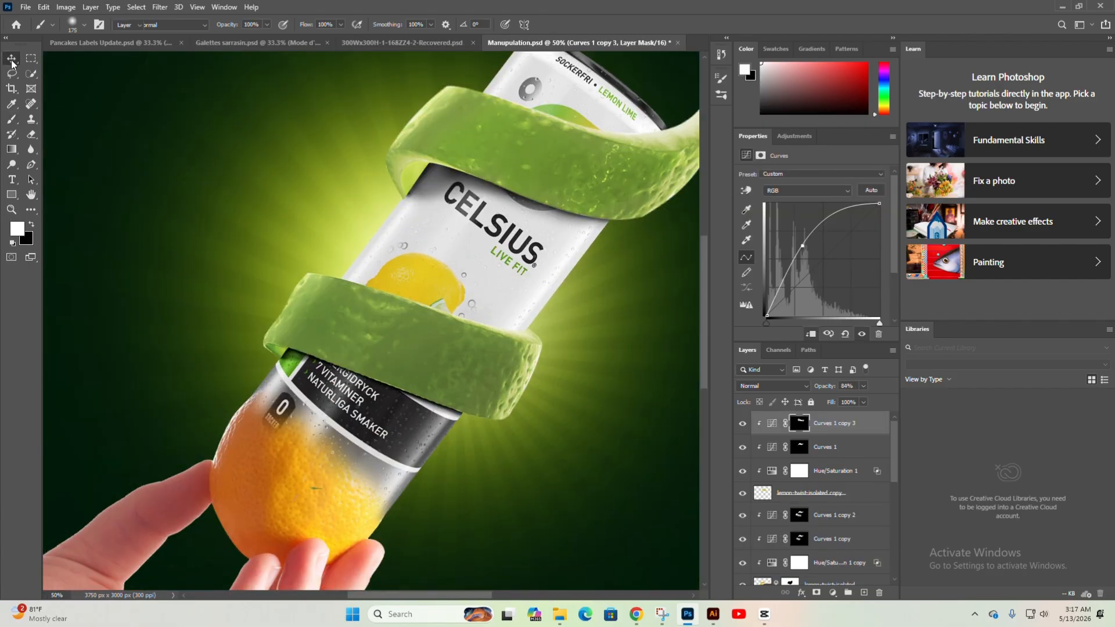
Place the drop-water-aerosol-spray-drops image from the Resource folder into the composition
key(v)
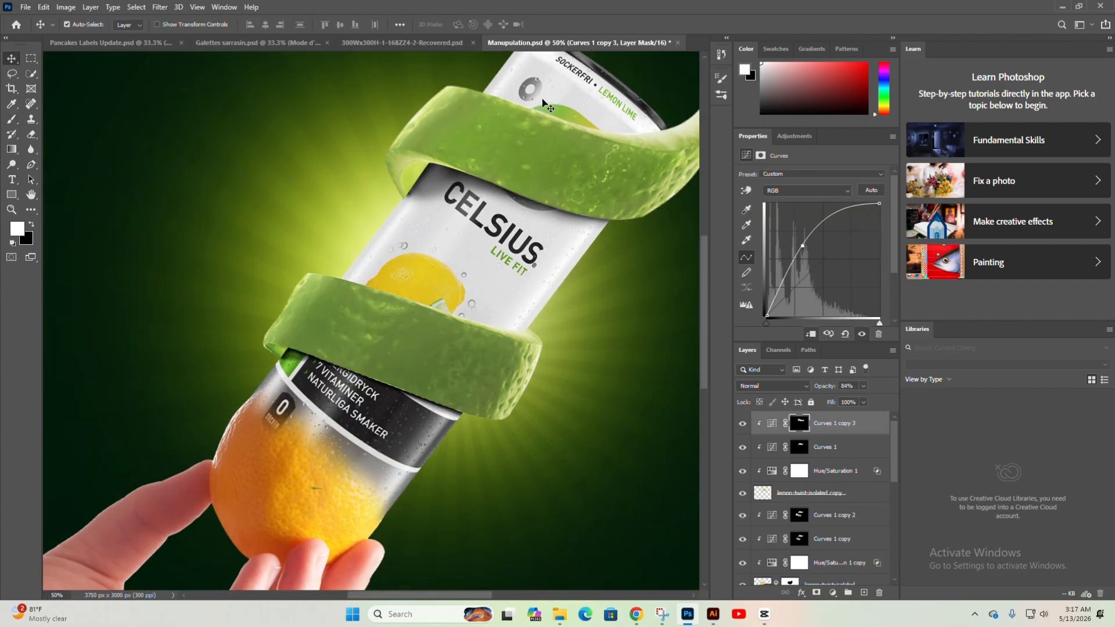
drag(508, 273, 436, 306)
scroll(458, 318, down, 2)
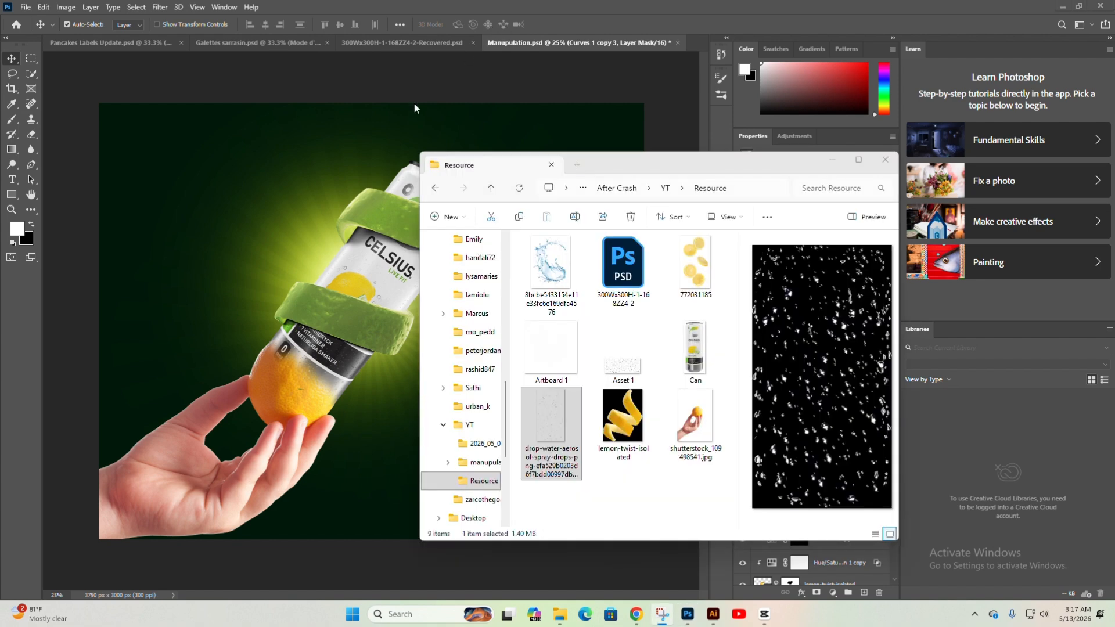
click(542, 451)
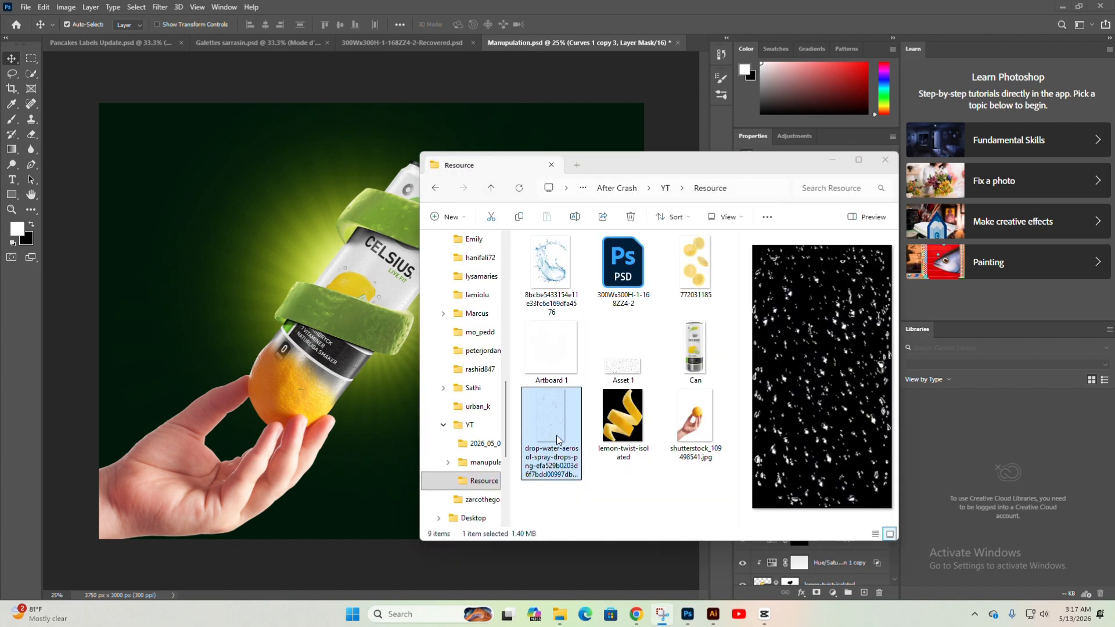
drag(555, 434, 271, 229)
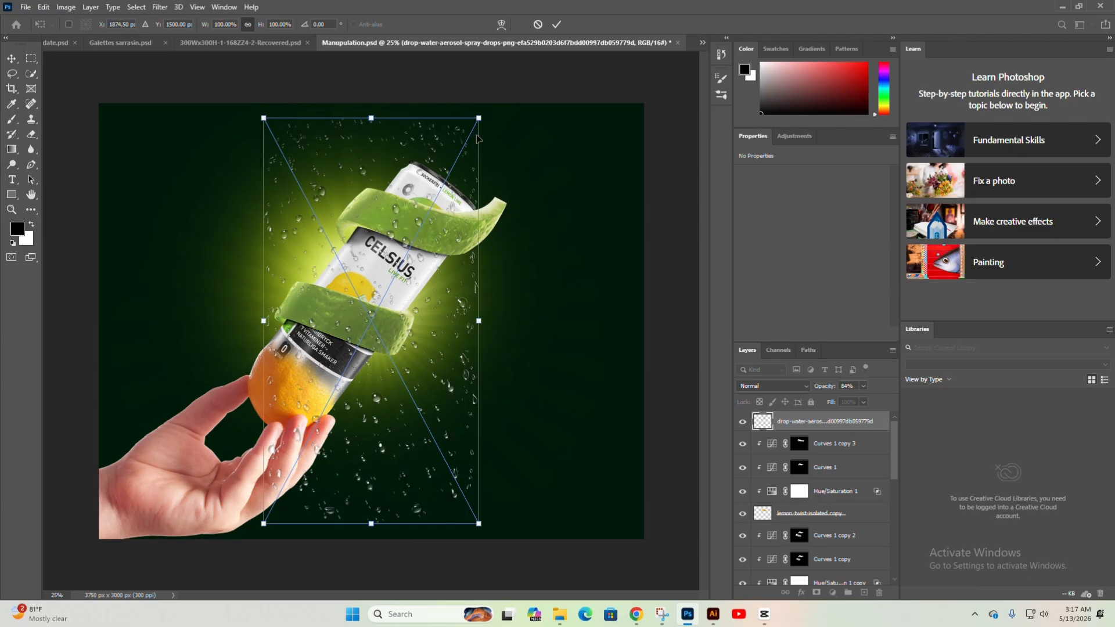
Rotate the water drops image 35.96°, scale it to 63.18%, and position it over the tilted can
drag(488, 114, 503, 258)
drag(437, 277, 461, 235)
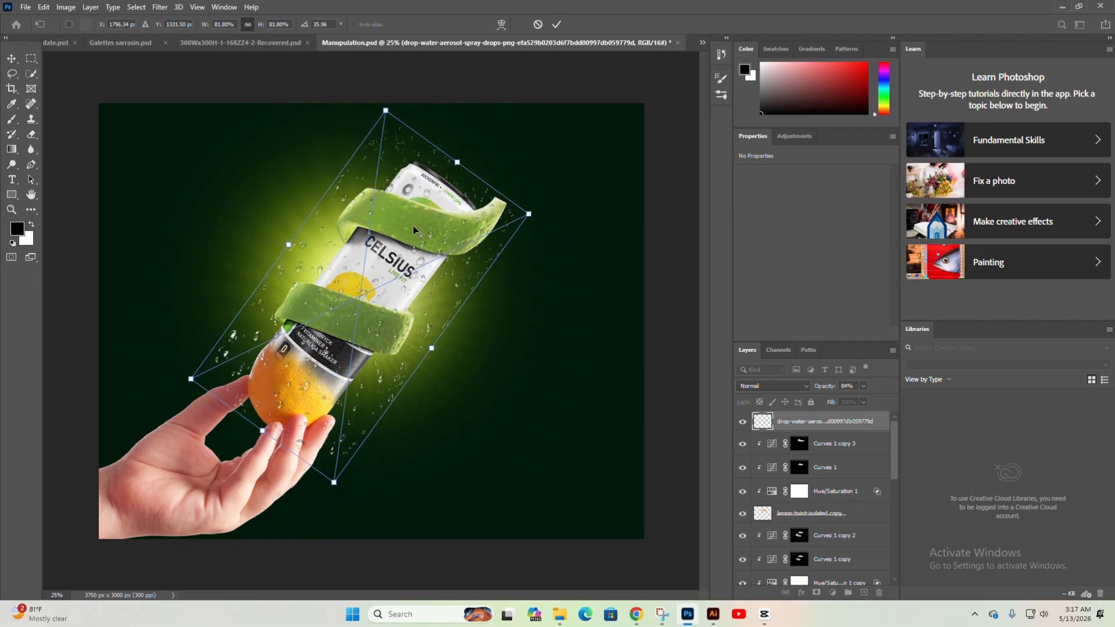
scroll(413, 225, up, 3)
drag(565, 210, 464, 259)
drag(365, 322, 363, 289)
scroll(356, 288, up, 2)
Flip the water drops, scale them to 68.23%, and rotate them to -140.45° to cover the whole can
right_click(273, 257)
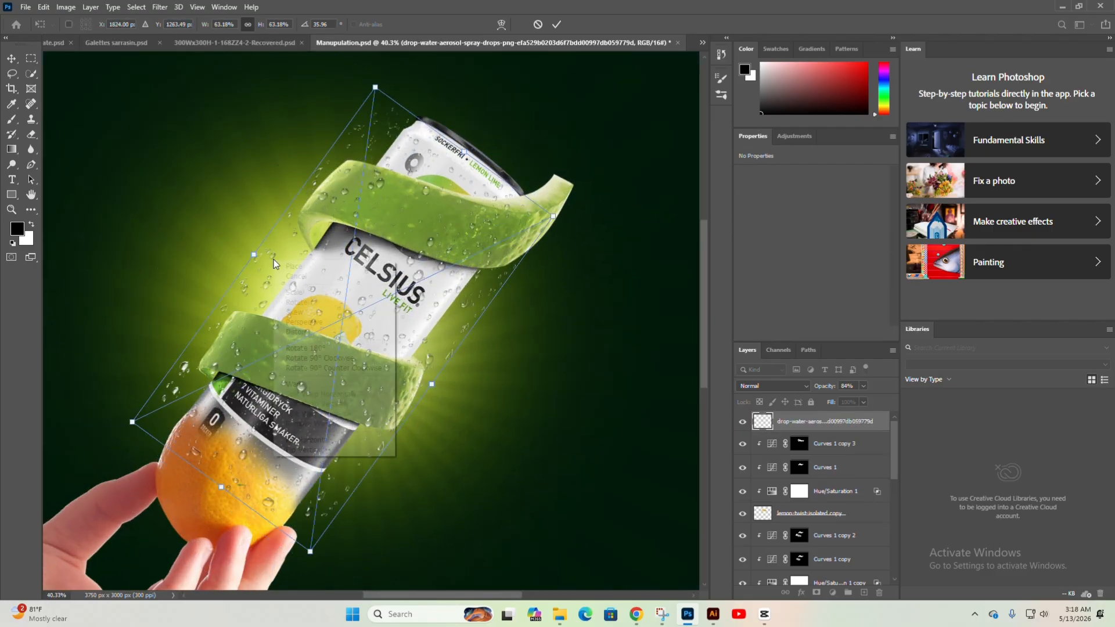
click(308, 456)
drag(342, 522, 329, 527)
drag(343, 302, 339, 316)
drag(535, 243, 570, 221)
drag(254, 442, 254, 442)
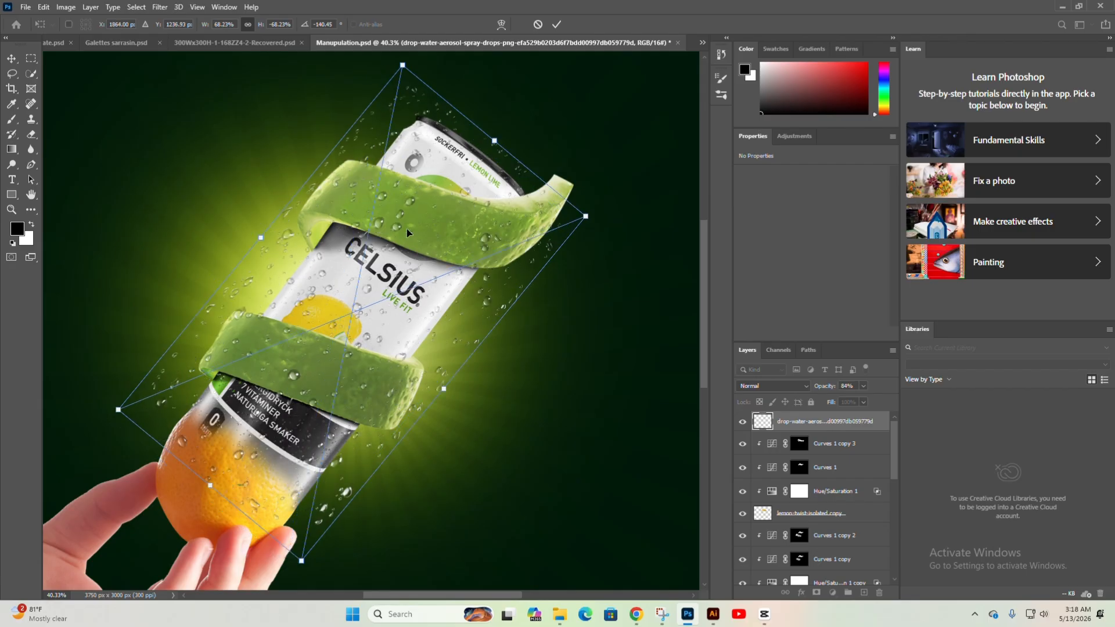
key(Return)
Move the water drops layer below Color Fill 3 so it clips to the Can layer, and add a black layer mask
drag(816, 422, 814, 531)
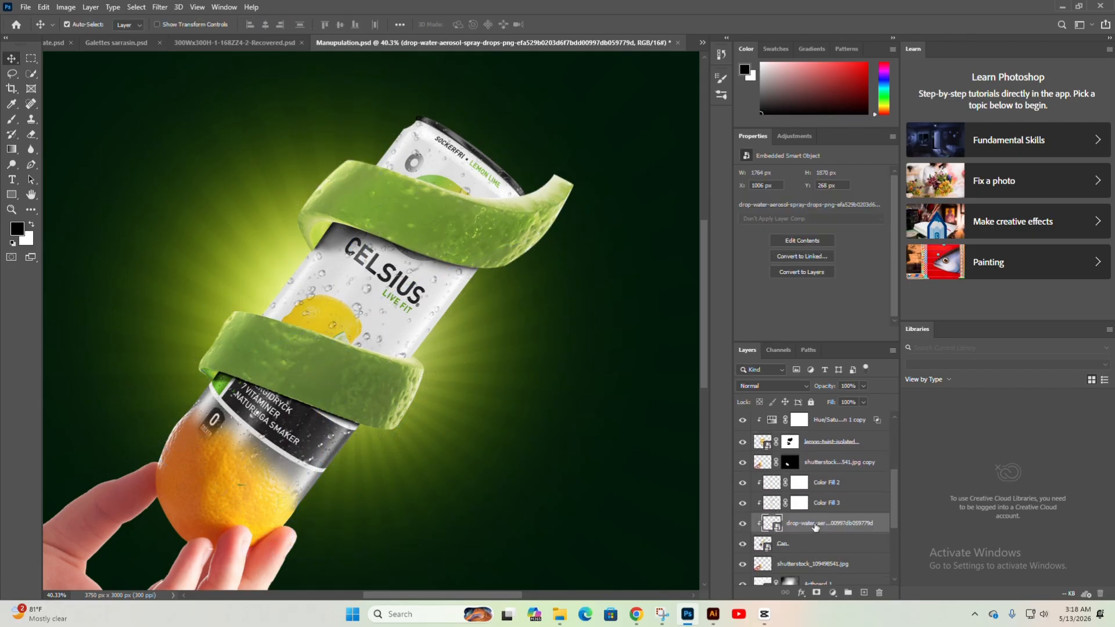
scroll(299, 187, up, 3)
scroll(241, 261, down, 1)
alt+click(817, 593)
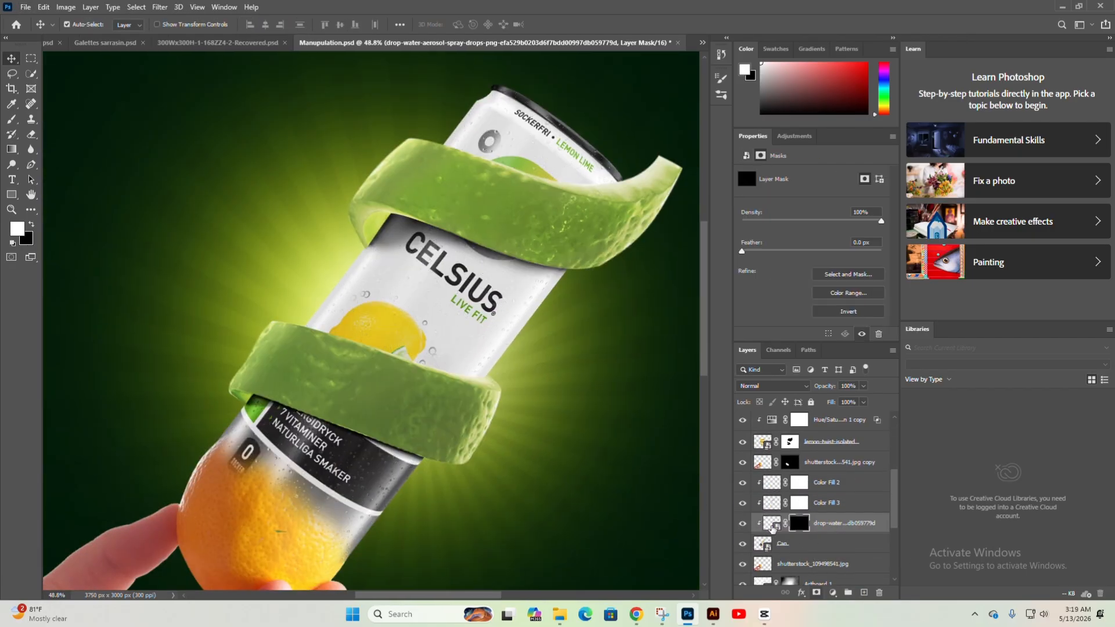
Paint white on the water drops mask with a 250 px brush to reveal droplets across the can
key(b)
mouse_move(487, 106)
mouse_down()
mouse_move(331, 329)
mouse_move(669, 243)
mouse_move(304, 435)
mouse_up()
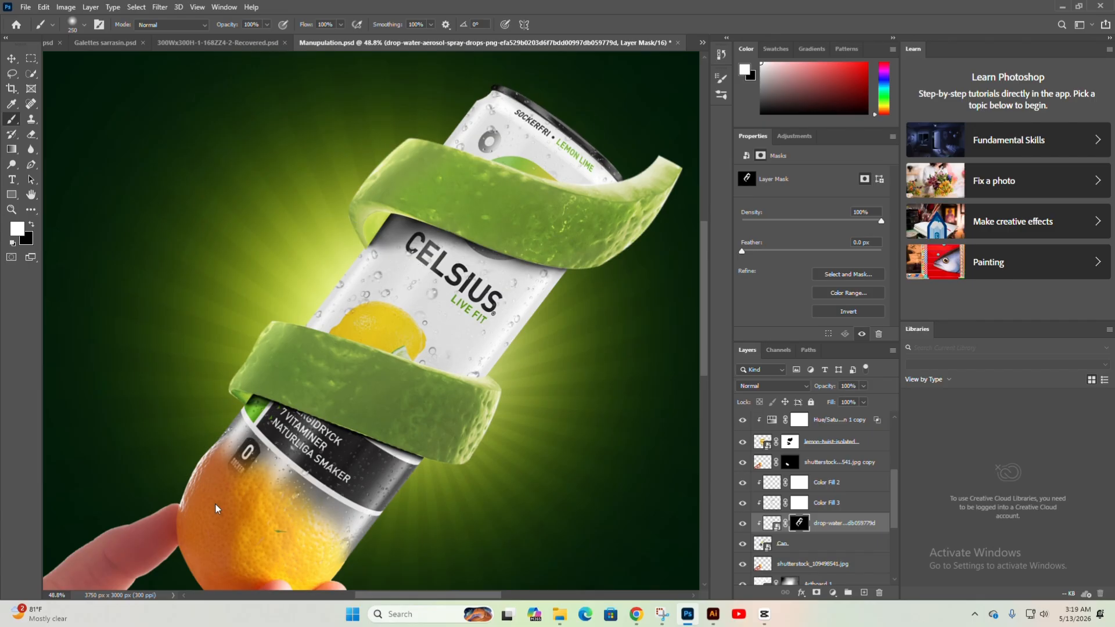
drag(217, 508, 217, 471)
scroll(524, 178, down, 5)
key(v)
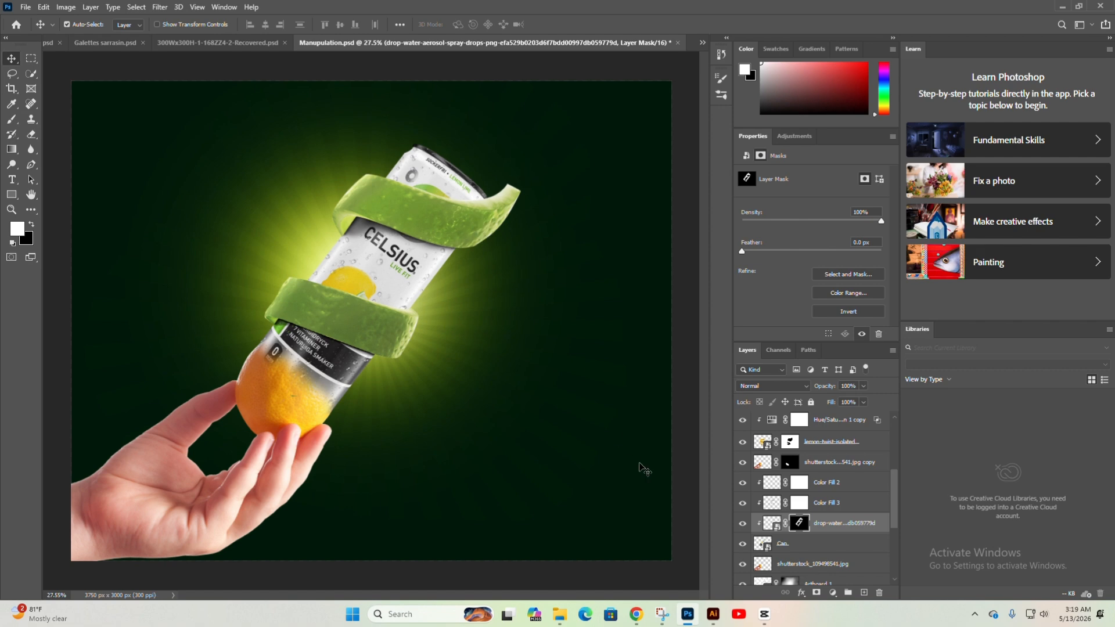
Place the 772031185 lemon slices image from the Resource folder over the right half of the artwork
click(559, 614)
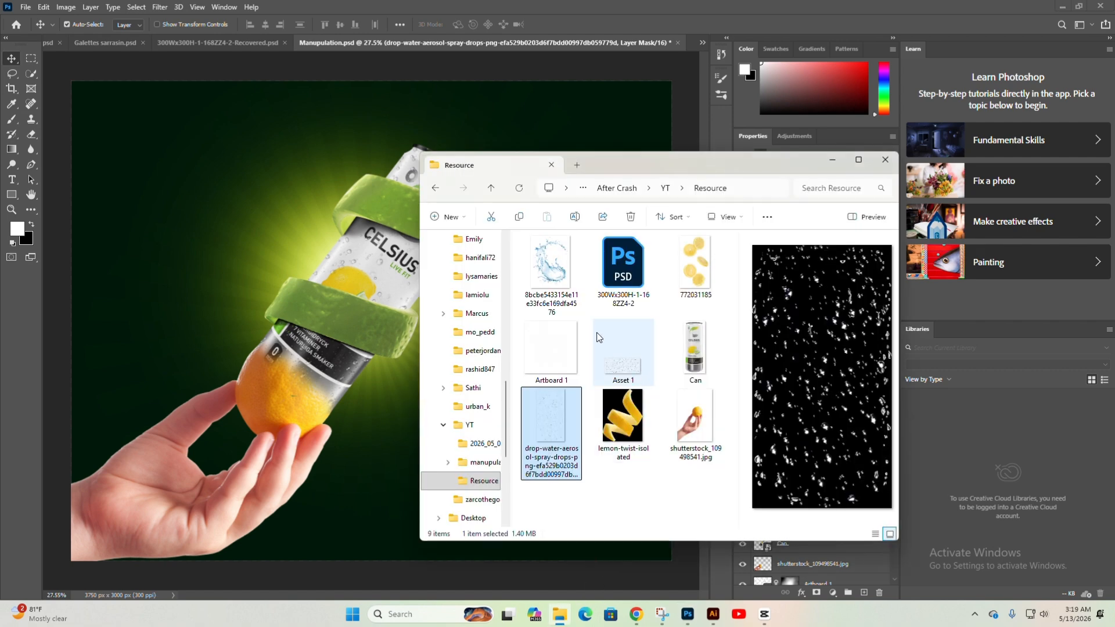
click(691, 271)
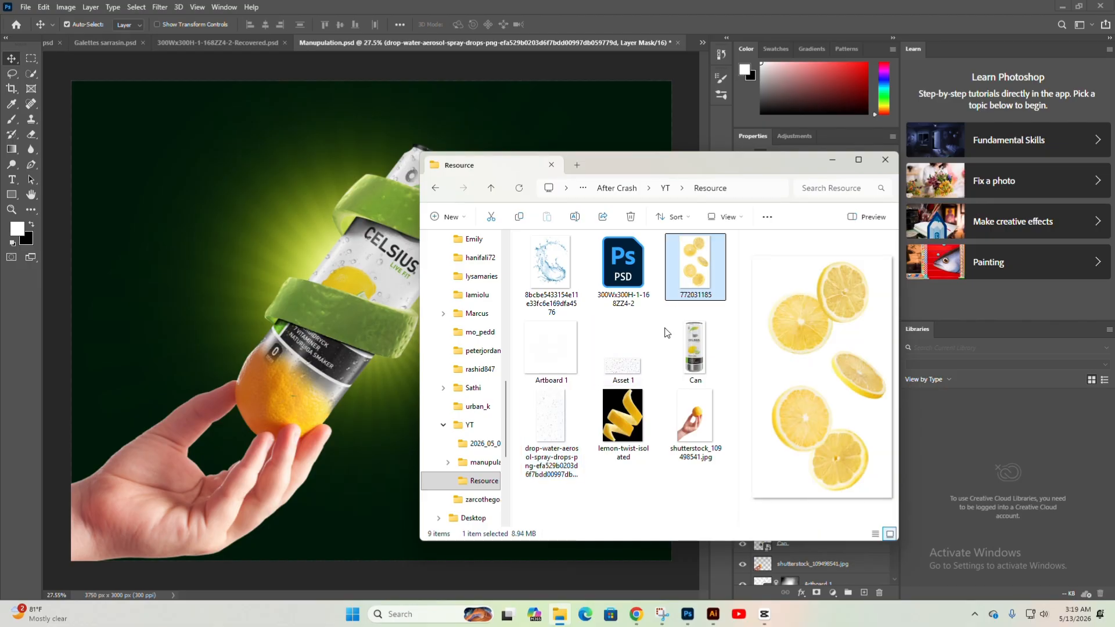
click(622, 360)
click(695, 418)
click(696, 267)
click(341, 257)
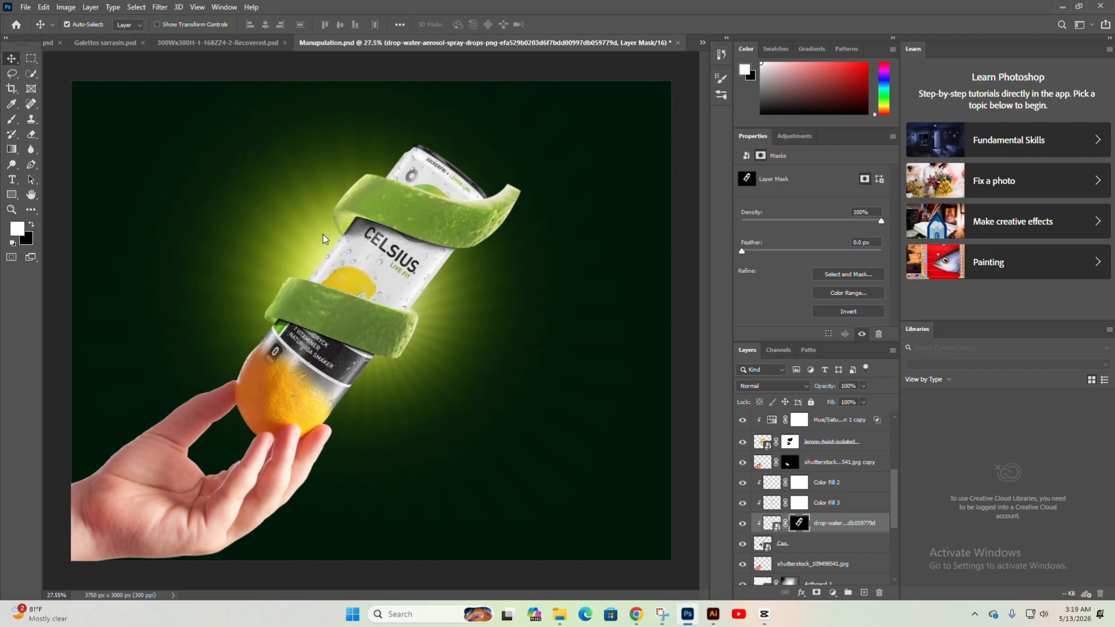
drag(480, 312, 625, 326)
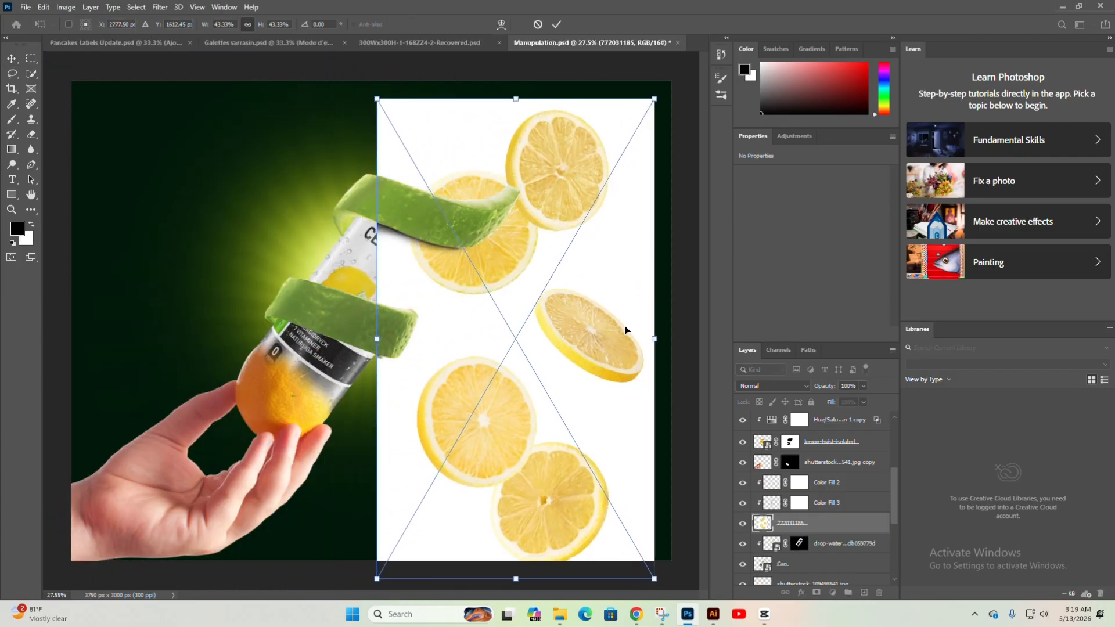
mouse_move(526, 351)
mouse_down()
mouse_move(548, 386)
mouse_move(543, 414)
mouse_move(517, 347)
mouse_up()
scroll(604, 302, up, 4)
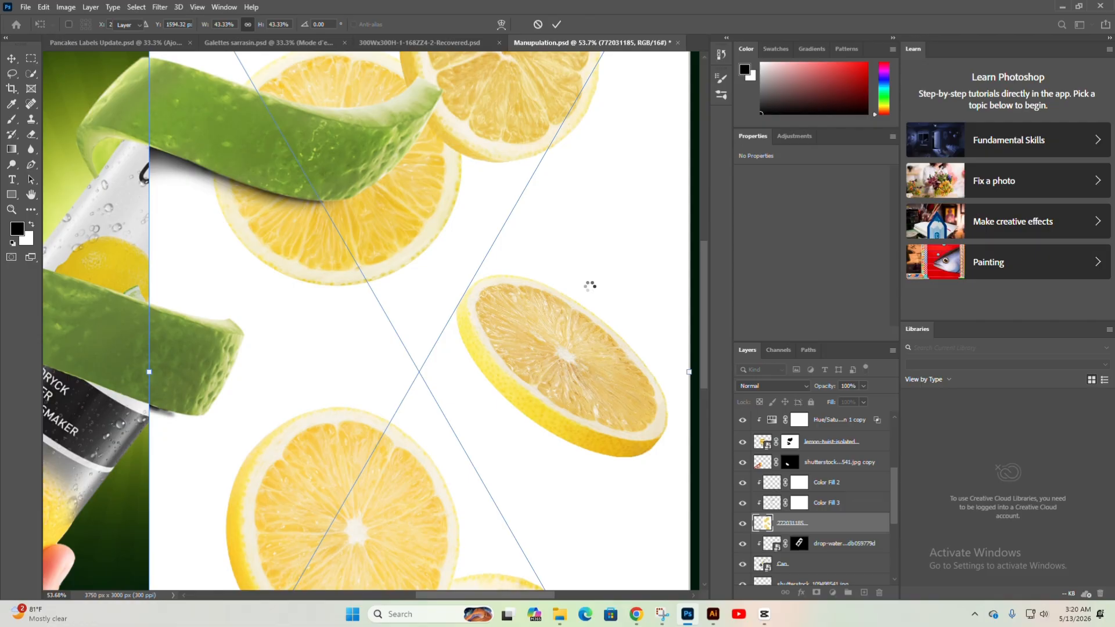
key(Return)
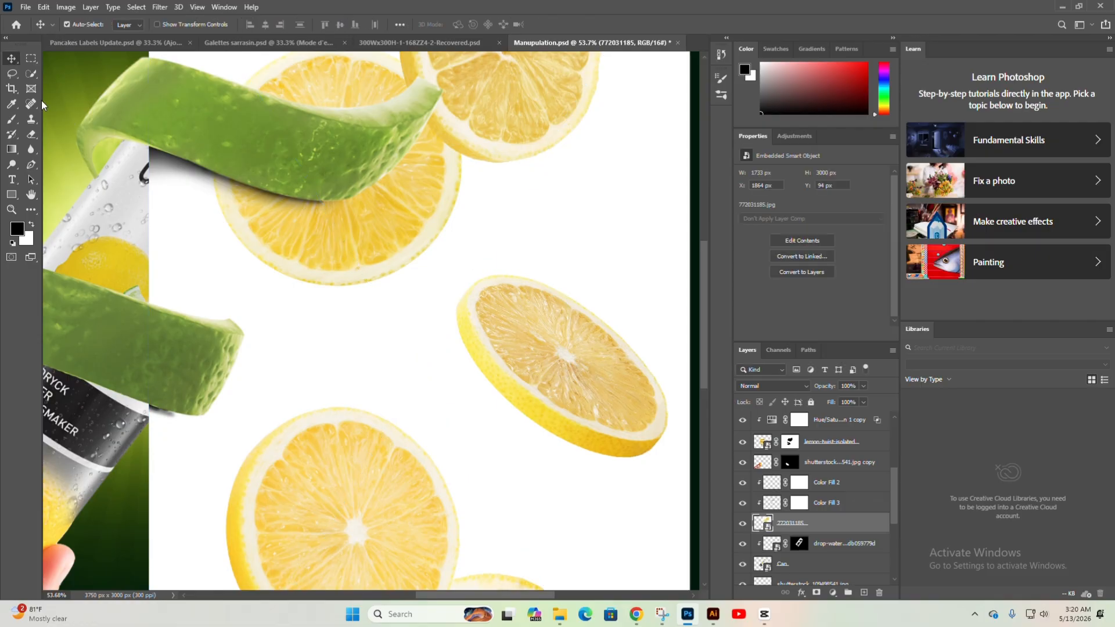
Select the single tilted lemon slice with the Object Selection tool and copy it to a new layer
click(30, 77)
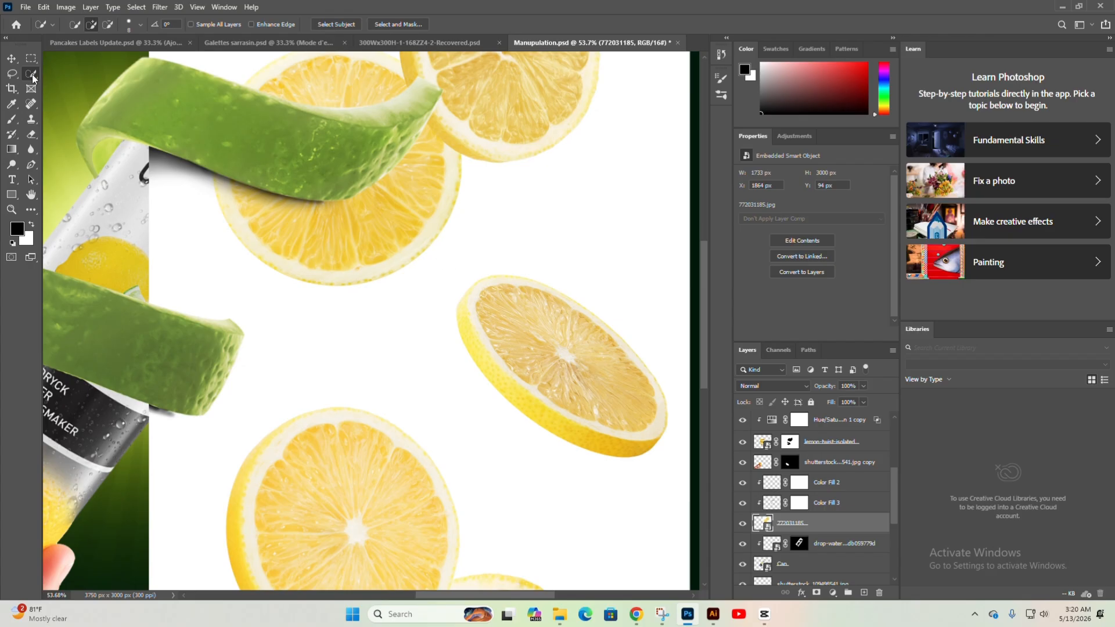
right_click(33, 74)
click(77, 74)
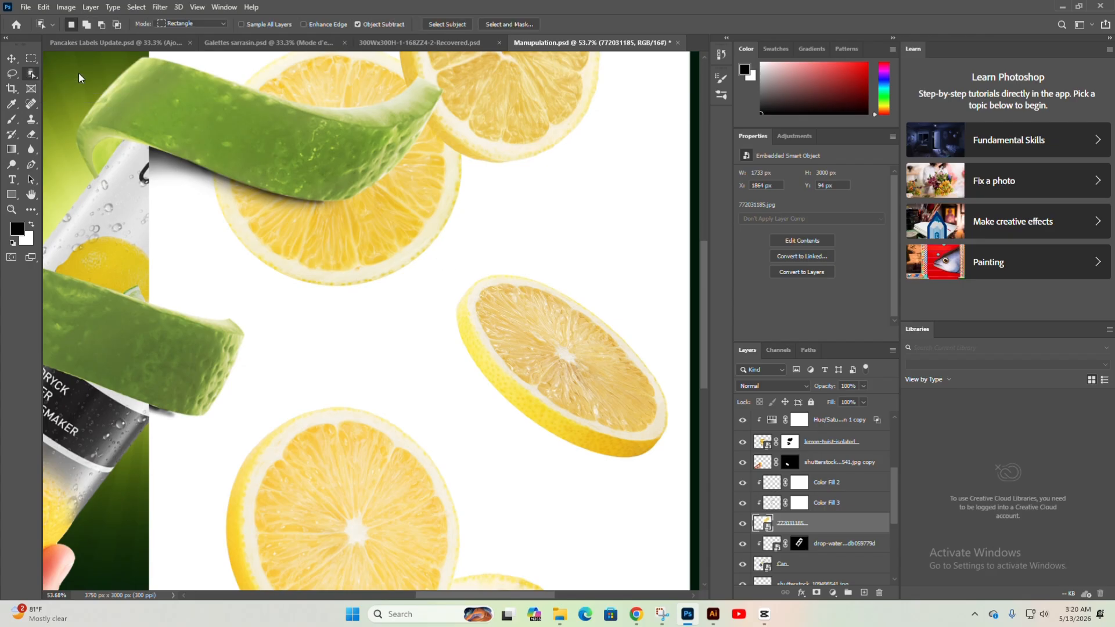
drag(453, 255, 675, 464)
key(ctrl+j)
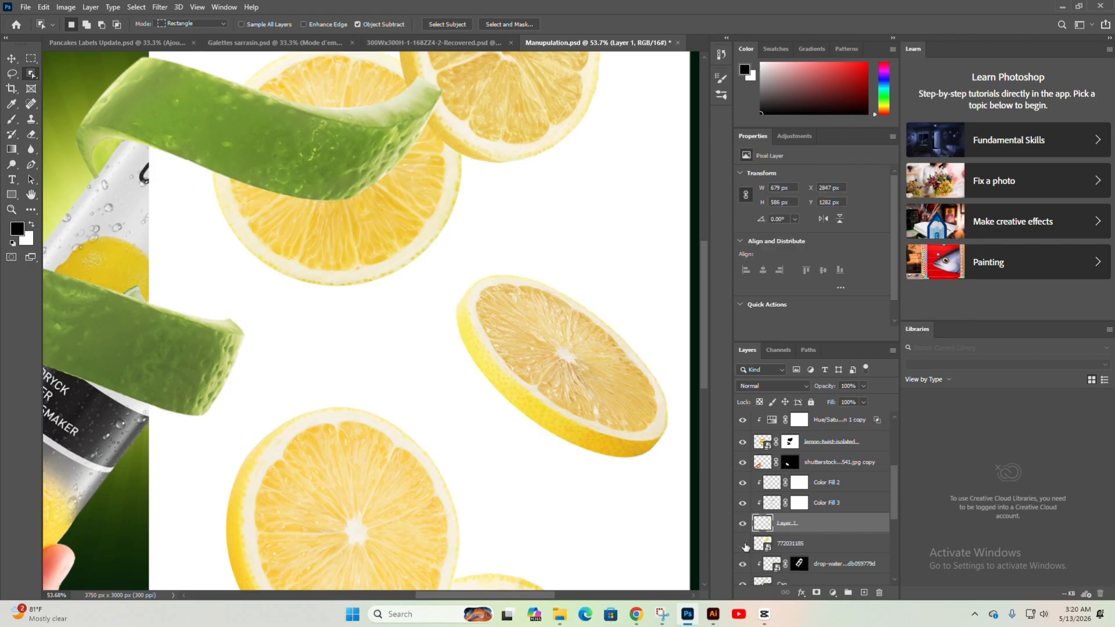
Hide and delete the original 772031185 layer, keeping only the extracted lemon slice
click(744, 544)
click(806, 544)
key(Delete)
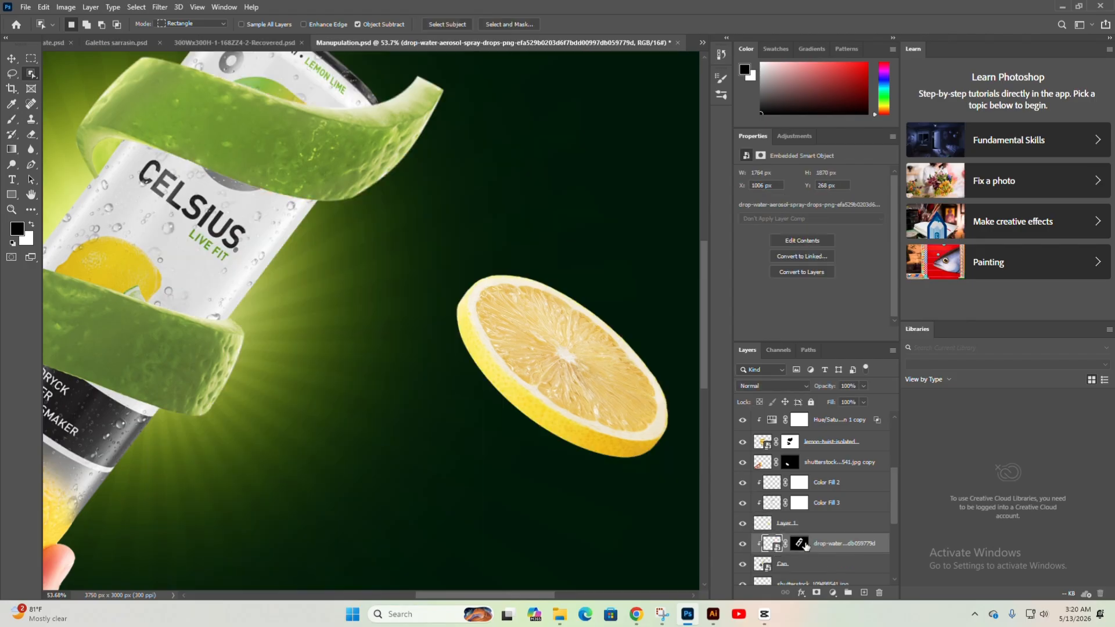
Move the lemon slice to the dark area below and right of the can and rotate it slightly clockwise
key(v)
key(ctrl+minus)
key(ctrl+minus)
key(ctrl+minus)
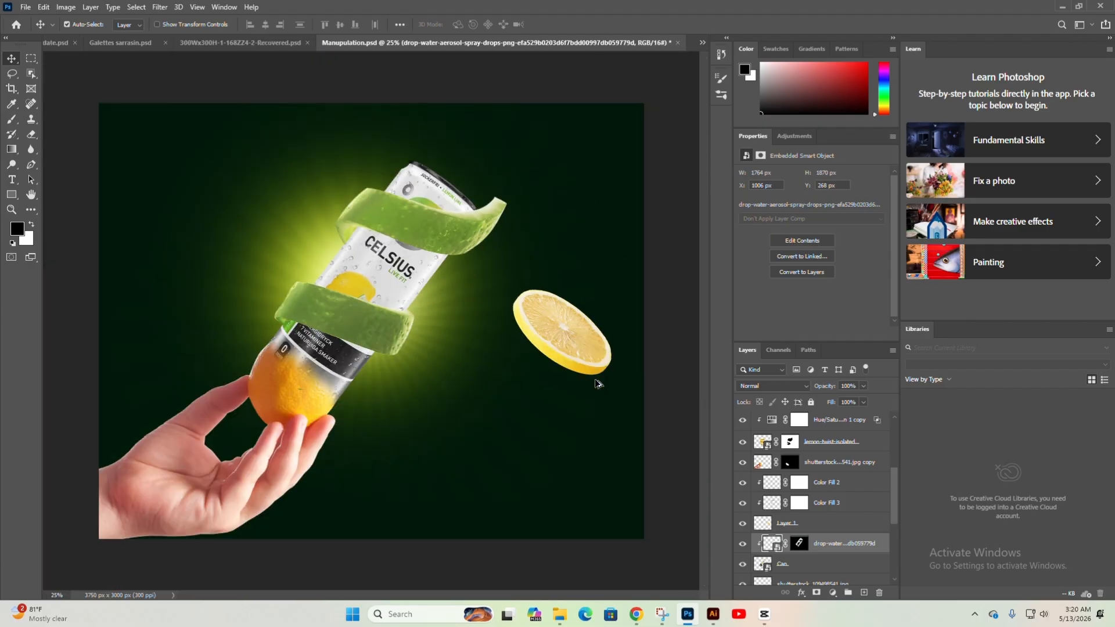
drag(579, 338, 475, 413)
key(ctrl+t)
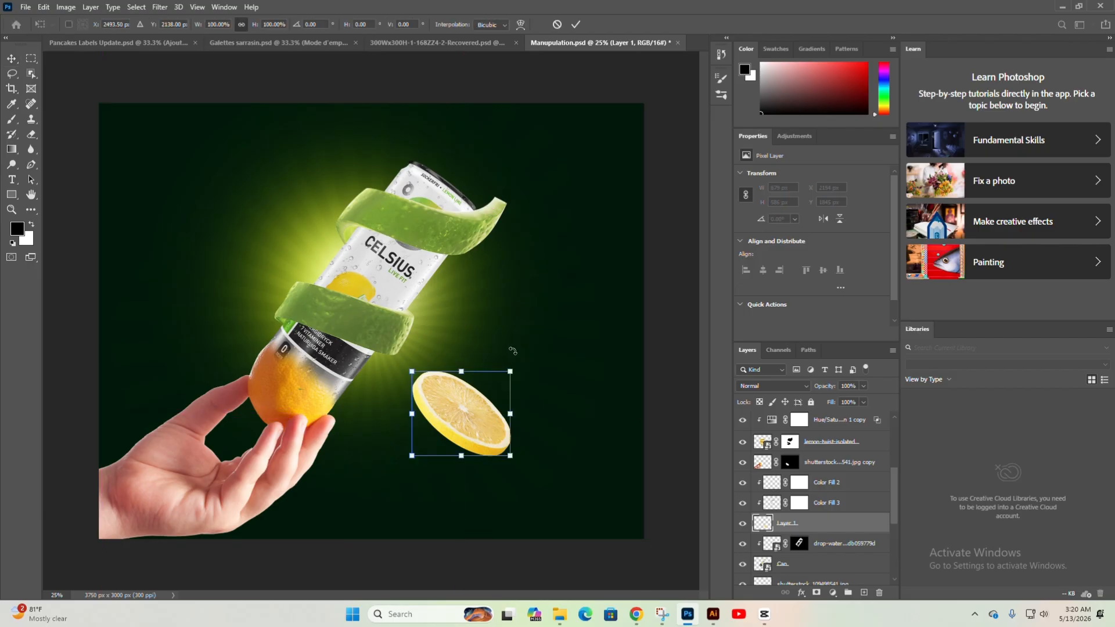
mouse_move(513, 364)
mouse_down()
mouse_move(526, 385)
mouse_move(520, 371)
mouse_move(511, 380)
mouse_up()
key(Return)
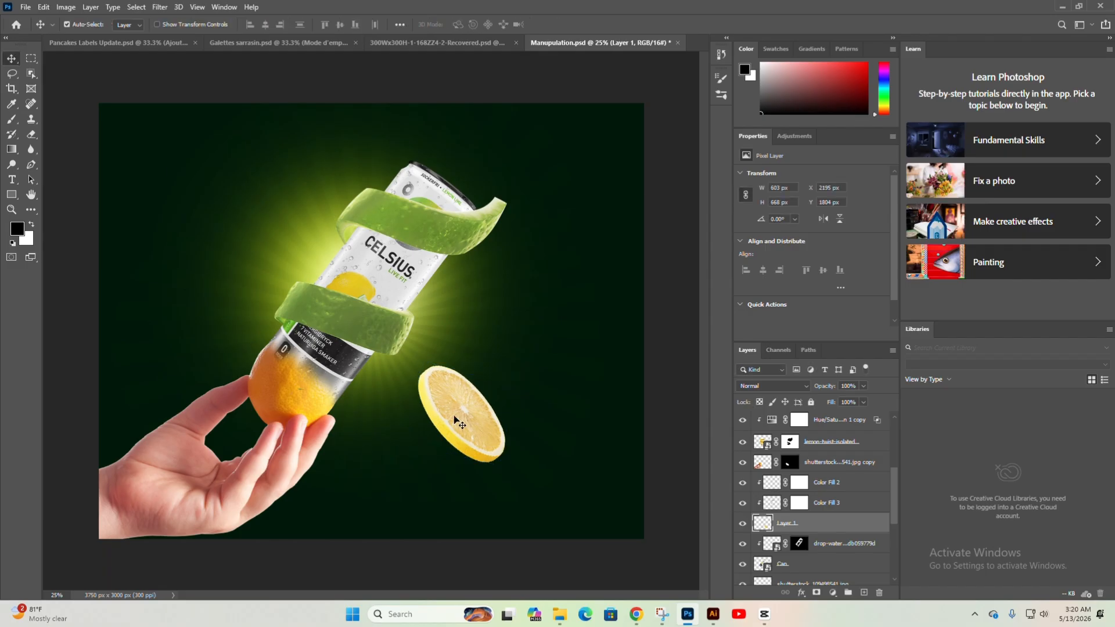
Move the lemon slice to the upper left of the can and scale it down to 388 × 431 px
drag(468, 424, 252, 213)
scroll(224, 181, up, 2)
scroll(321, 282, down, 2)
key(ctrl+t)
key(Return)
scroll(235, 198, up, 1)
scroll(234, 201, down, 1)
scroll(235, 188, up, 3)
key(ctrl+t)
drag(363, 165, 346, 185)
key(Return)
scroll(370, 318, down, 3)
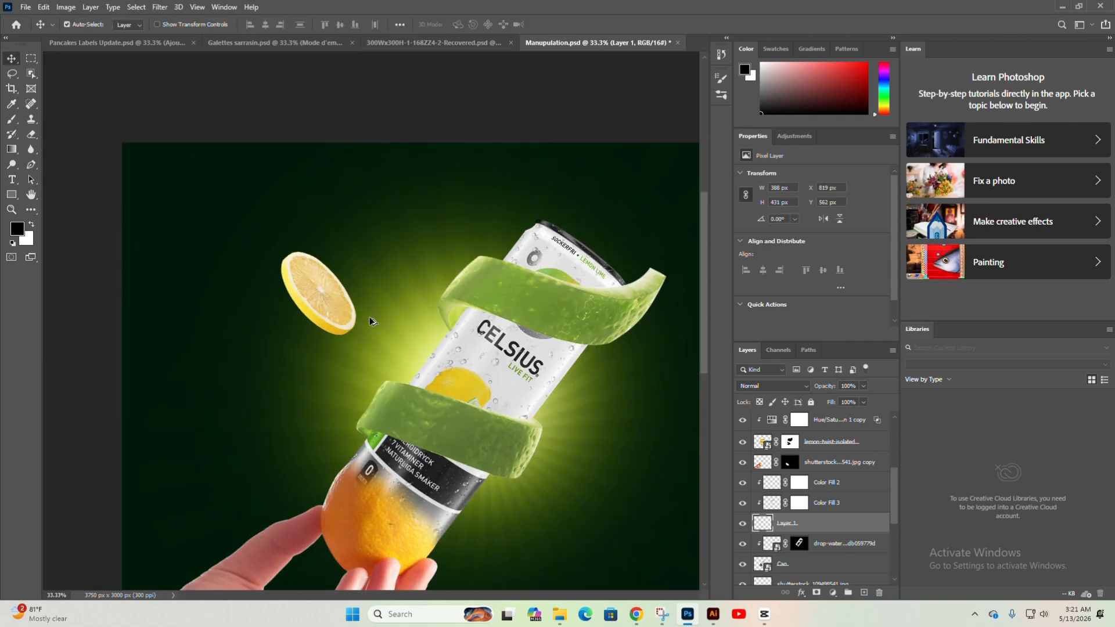
Duplicate the lemon slice's Layer 1 and hide the copy
scroll(258, 210, up, 2)
drag(238, 212, 246, 239)
scroll(254, 242, up, 1)
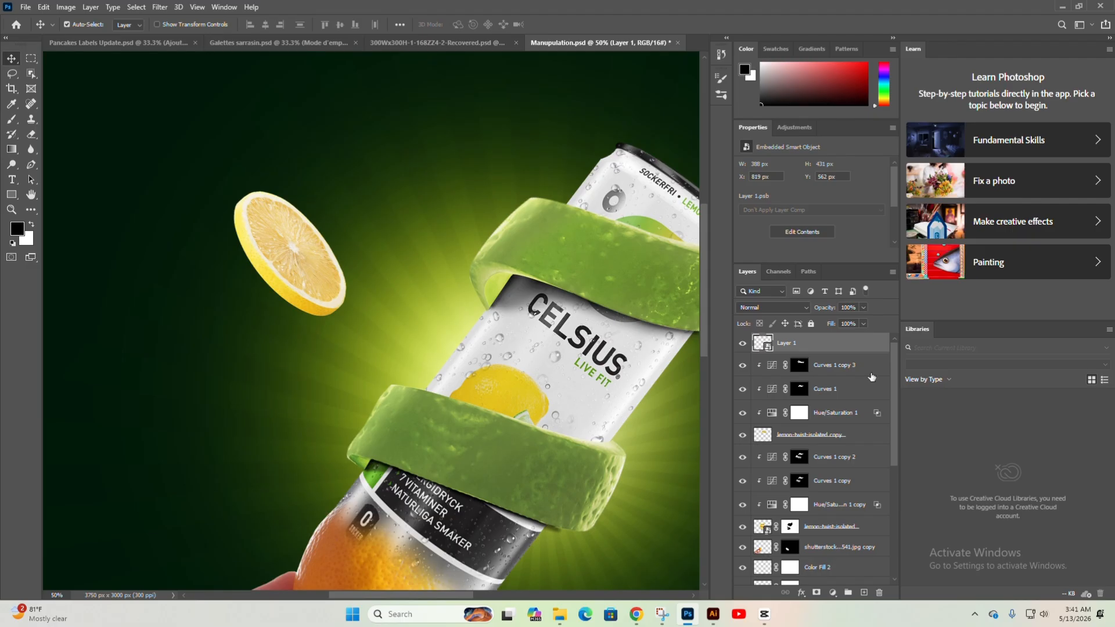
key(ctrl+j)
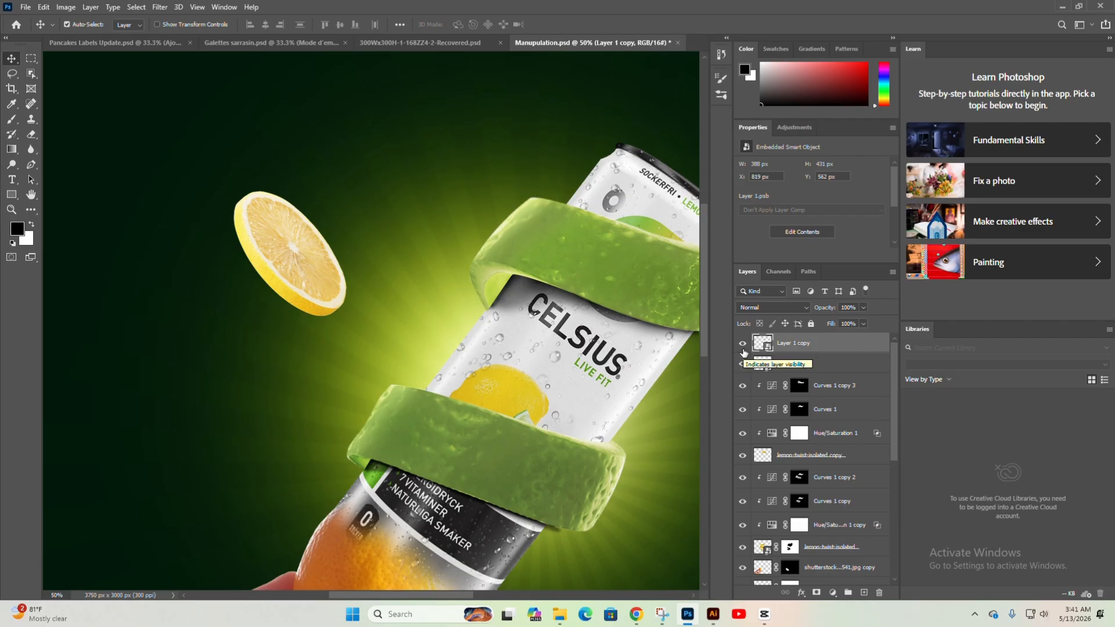
click(742, 345)
Start a Path Blur on the lemon slice's Layer 1 and curve its path along the slice's outer rind, extending above the slice
click(795, 367)
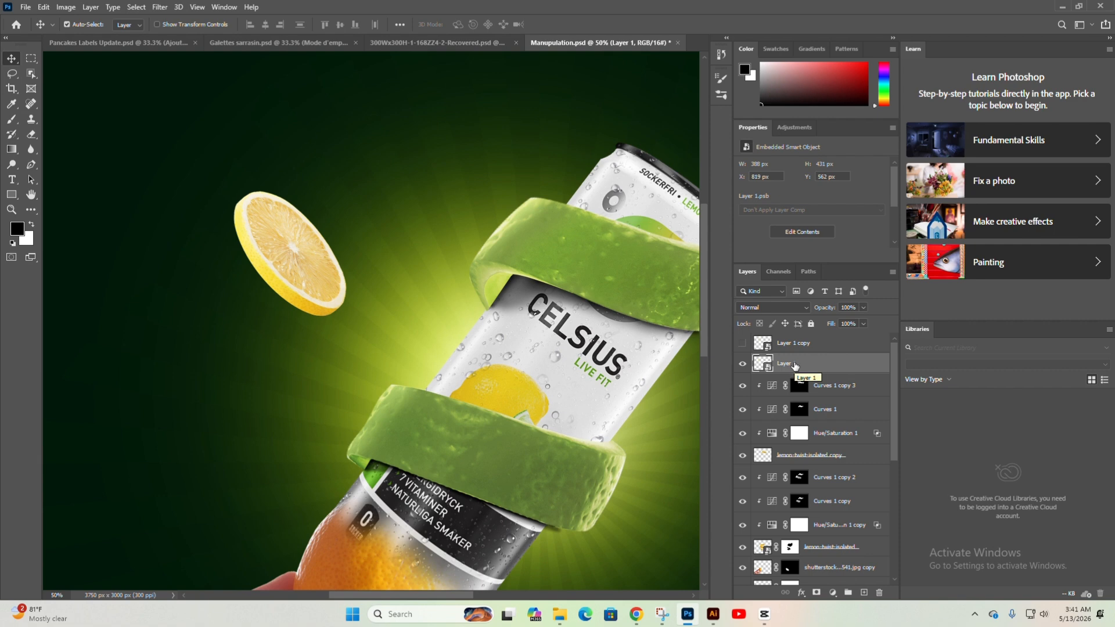
click(160, 7)
mouse_move(196, 150)
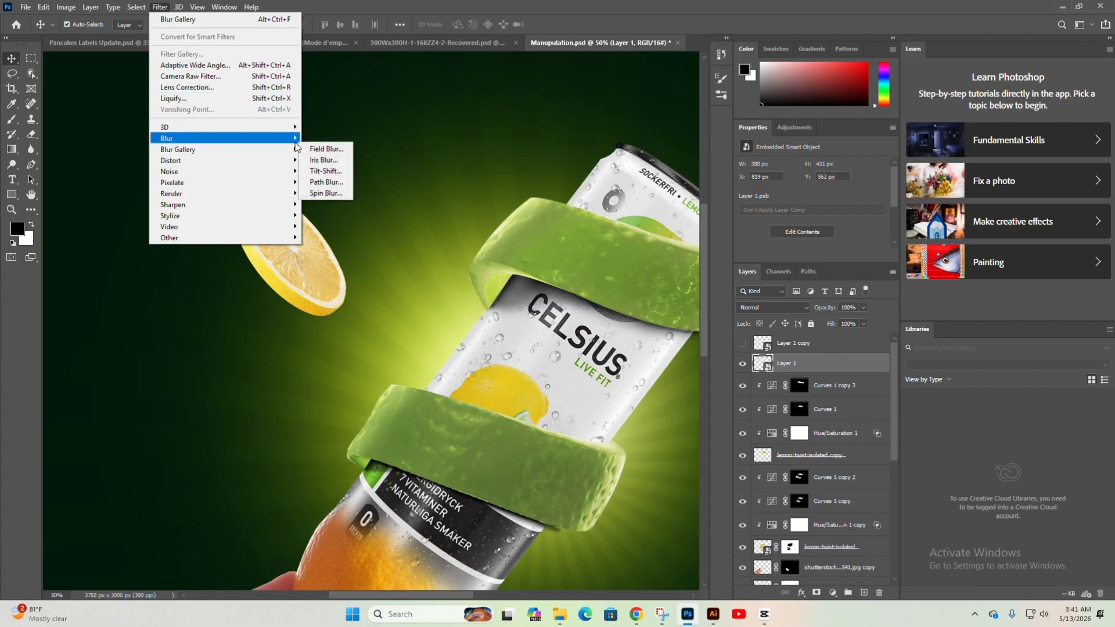
click(326, 182)
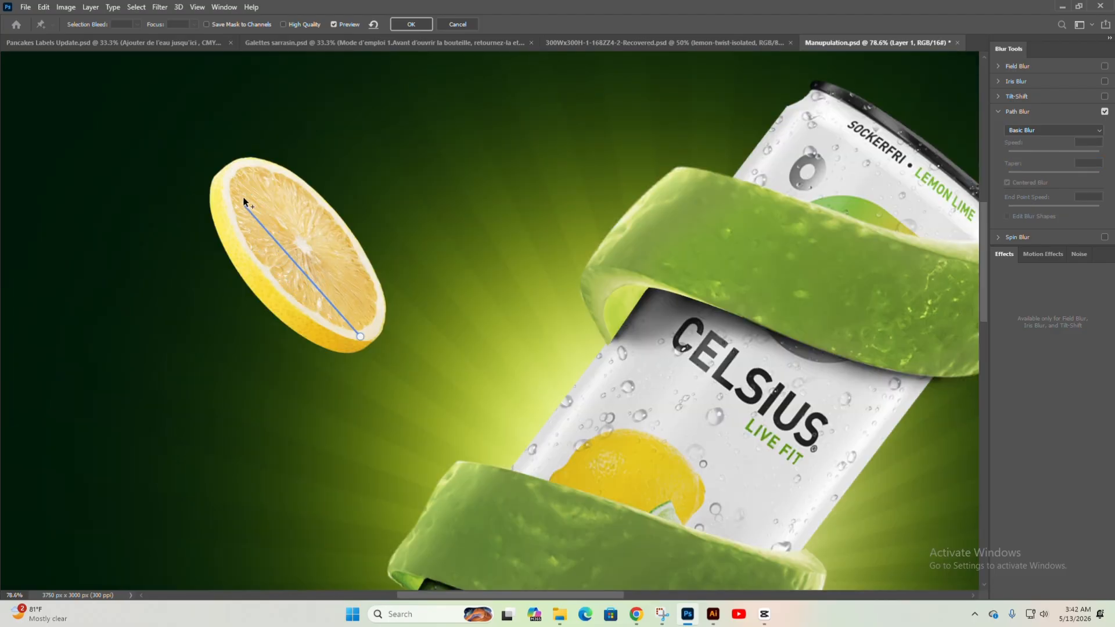
double_click(254, 261)
drag(256, 261, 250, 112)
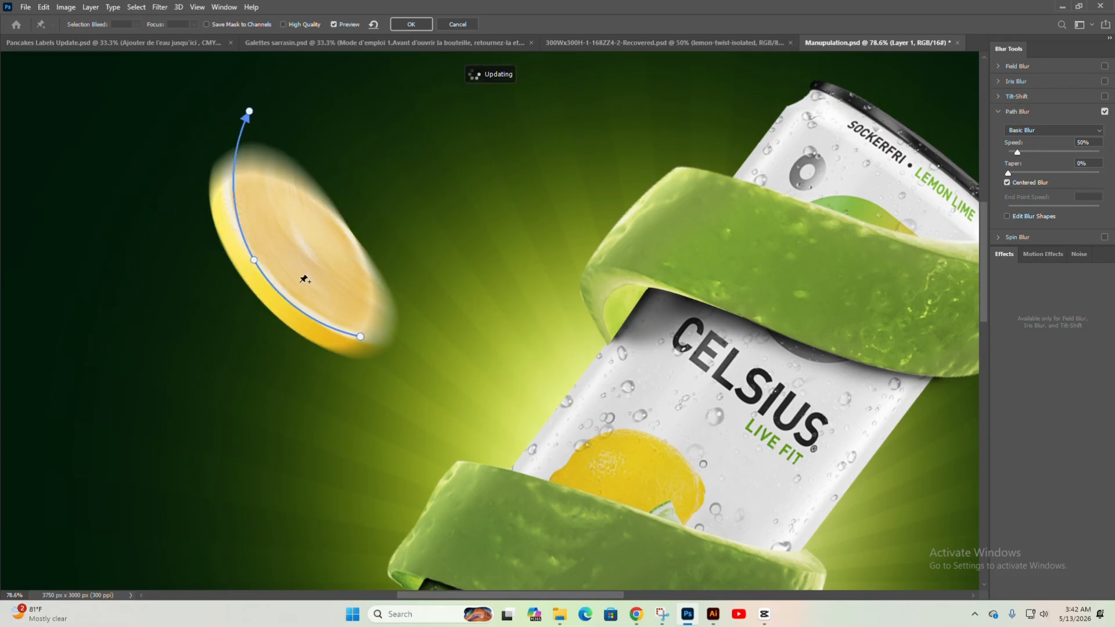
scroll(318, 301, down, 1)
scroll(318, 301, down, 1)
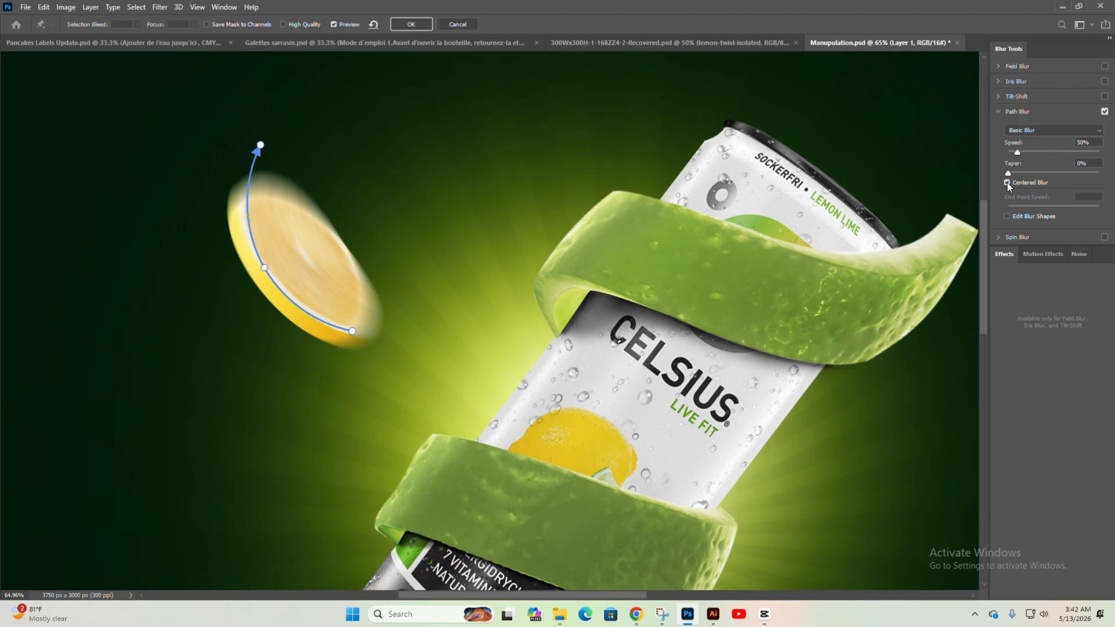
Turn off Centered Blur and set the Path Blur speed to 162% and taper to 41%
click(1008, 183)
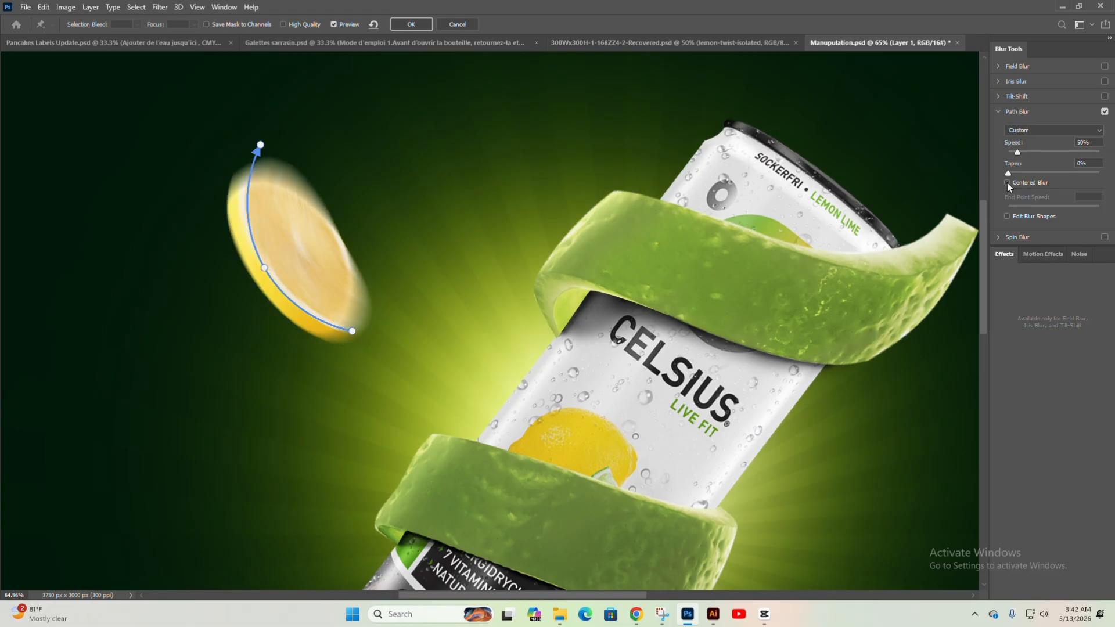
click(1008, 173)
drag(1008, 173, 1078, 175)
drag(1017, 152, 1034, 154)
Bend the blur path further outward, stretch its arrow end higher above the slice, and apply the blur
drag(264, 268, 238, 268)
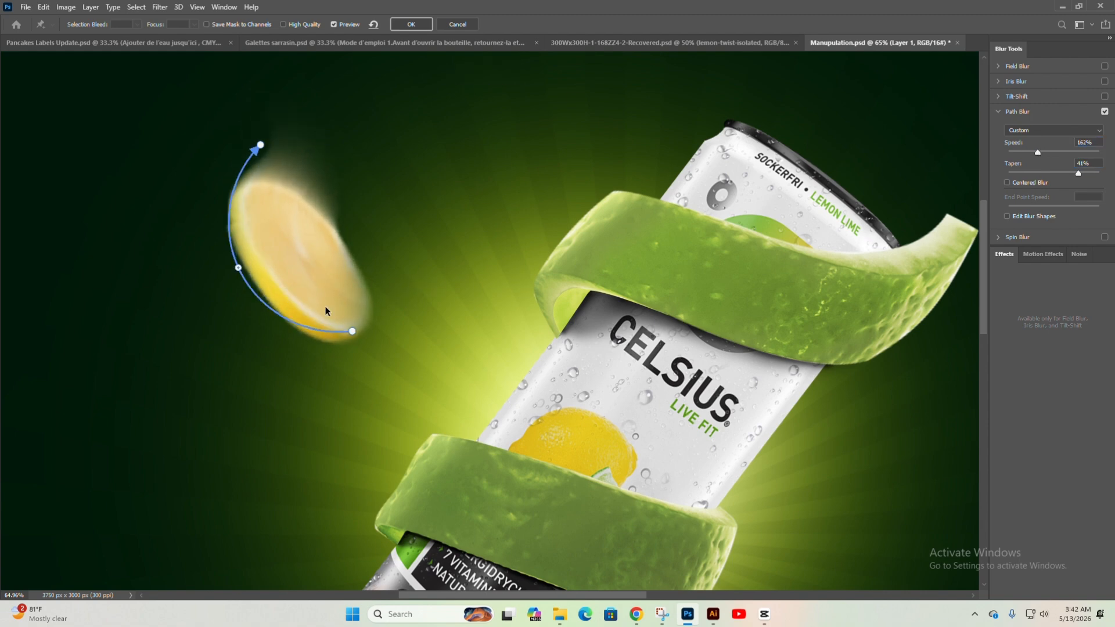
drag(352, 331, 350, 337)
drag(260, 145, 265, 81)
click(410, 25)
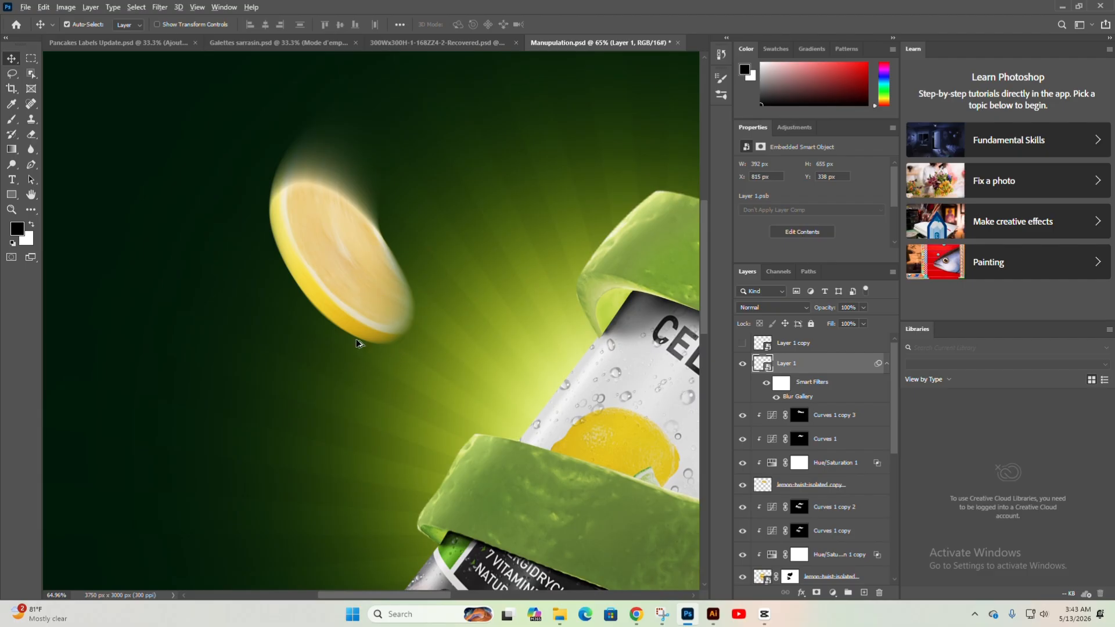
Show the sharp Layer 1 copy directly over the blurred slice so that only the motion trail extends above it
scroll(357, 344, down, 2)
scroll(517, 250, up, 3)
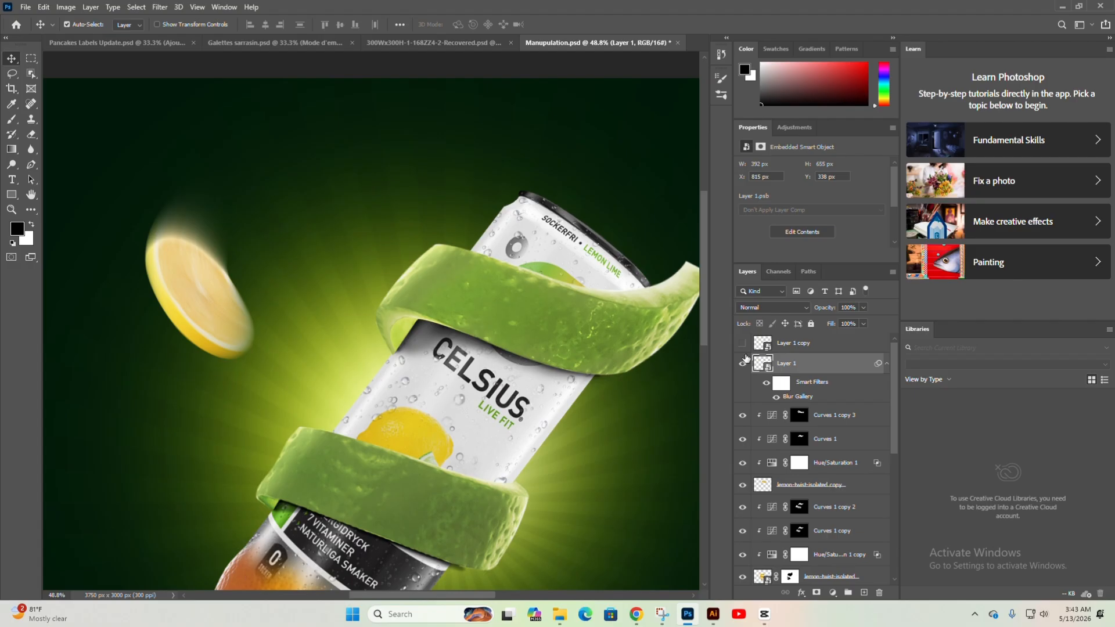
click(742, 345)
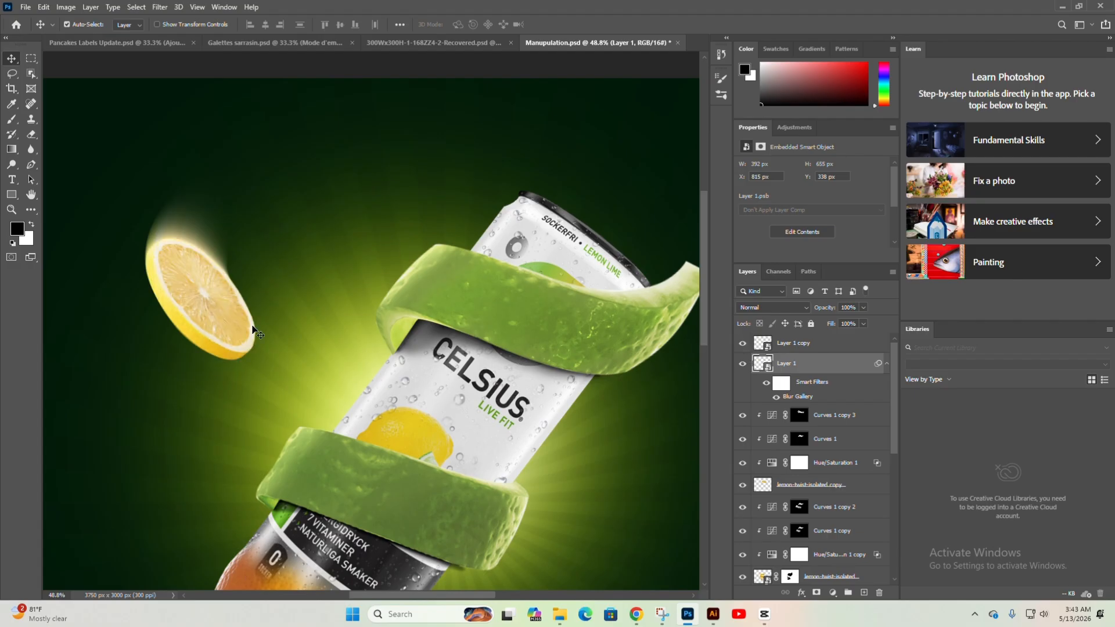
drag(198, 297, 292, 310)
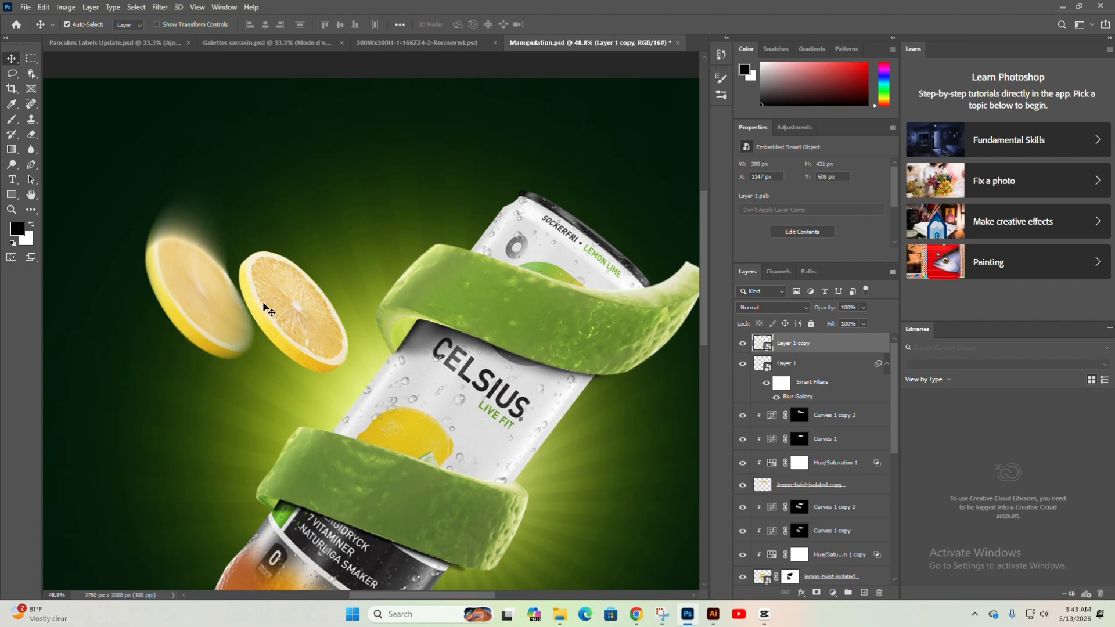
drag(267, 306, 177, 292)
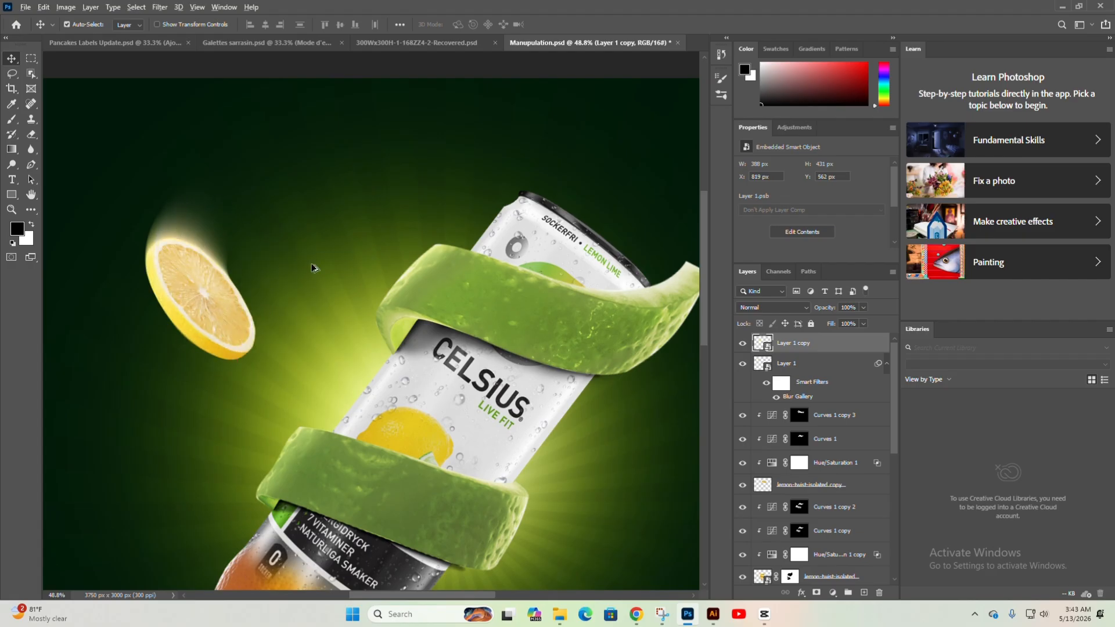
scroll(174, 207, down, 3)
scroll(228, 174, up, 5)
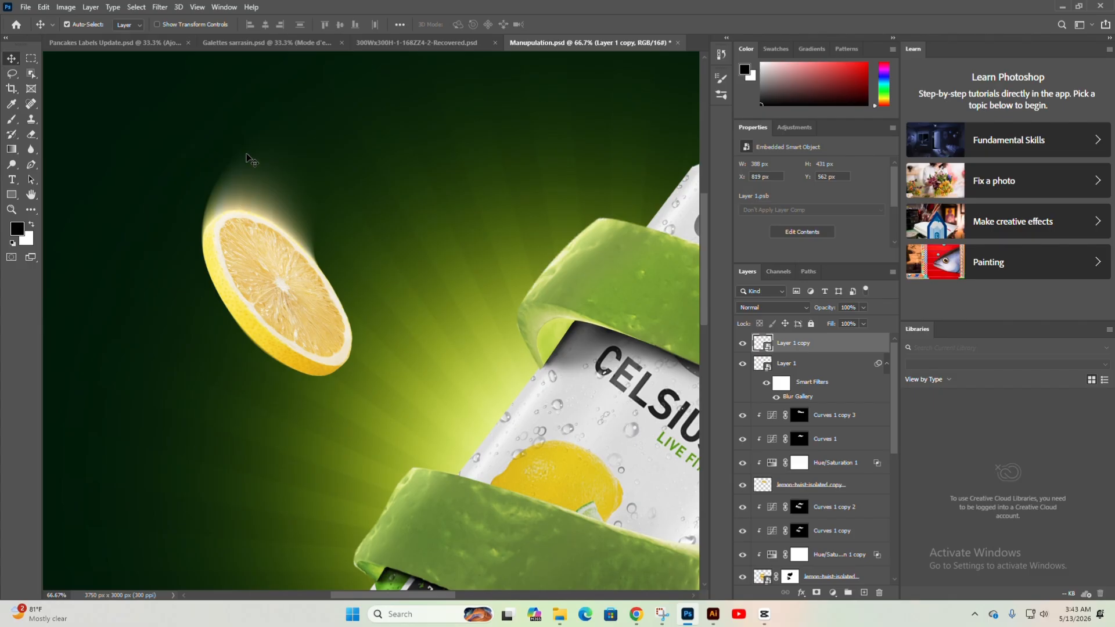
scroll(323, 277, down, 2)
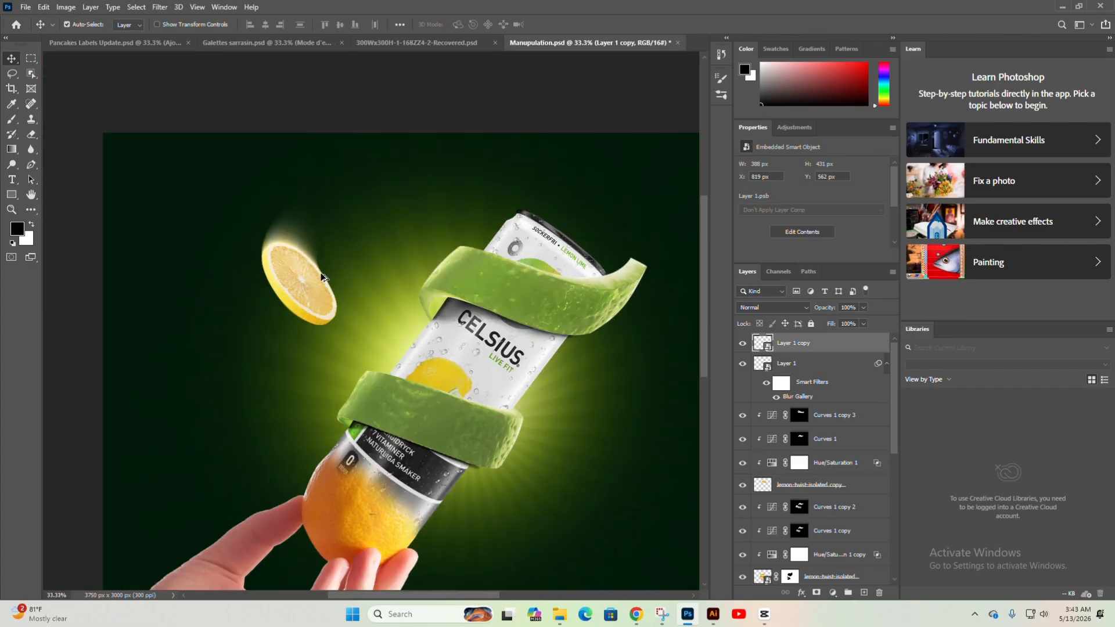
Duplicate both lemon slice layers to the lower right of the can and rotate the copied pair 180°
drag(351, 275, 252, 226)
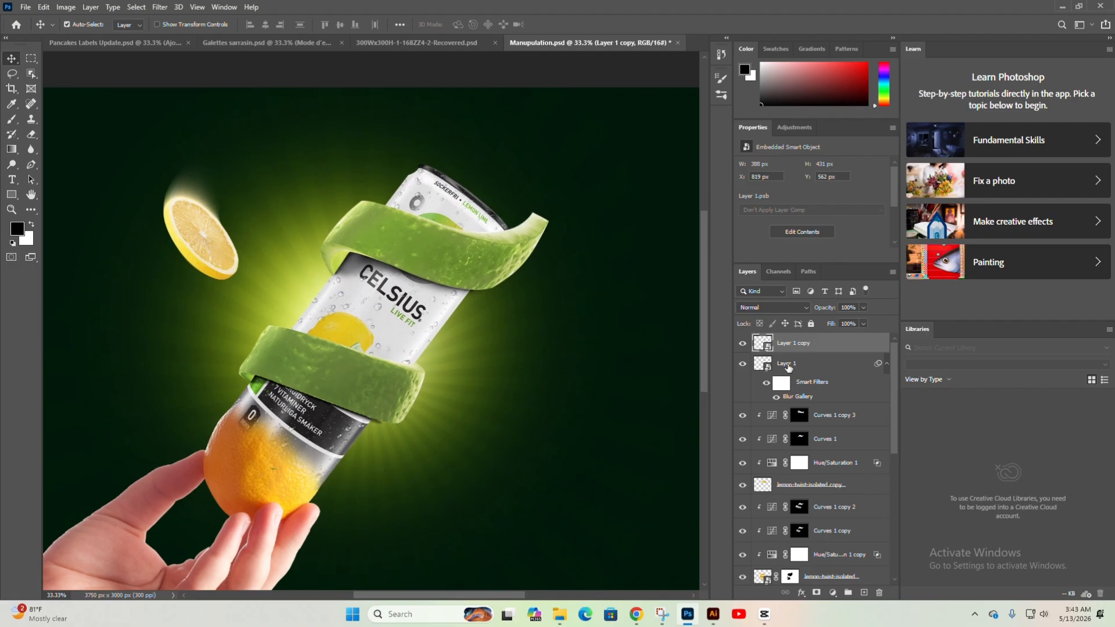
shift+click(789, 365)
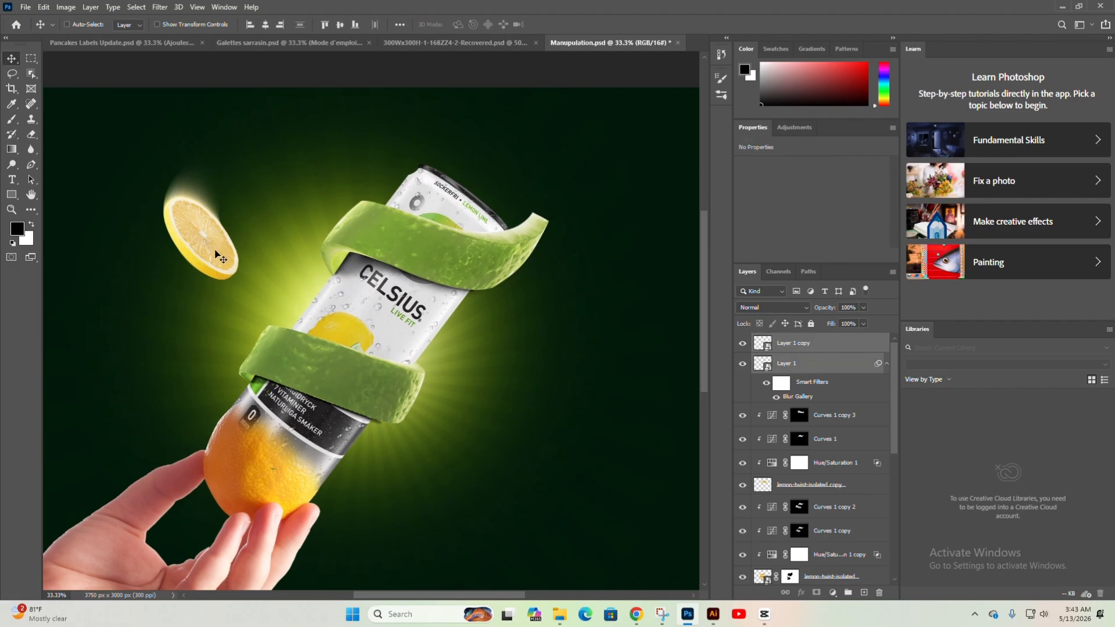
drag(221, 258, 542, 413)
key(ctrl+t)
right_click(562, 414)
click(560, 393)
key(Return)
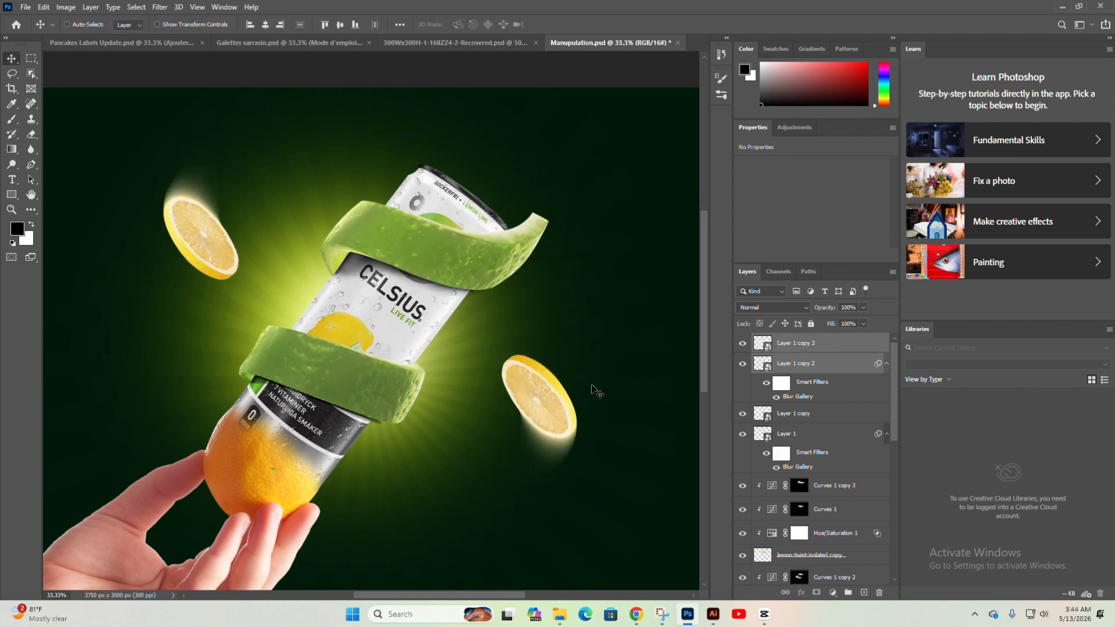
Shrink the slice right of the can and place a smaller, flipped and tilted copy of it left of the can above the hand
key(ctrl+t)
drag(579, 356, 105, 374)
key(Return)
key(ctrl+t)
right_click(178, 370)
click(205, 567)
key(Return)
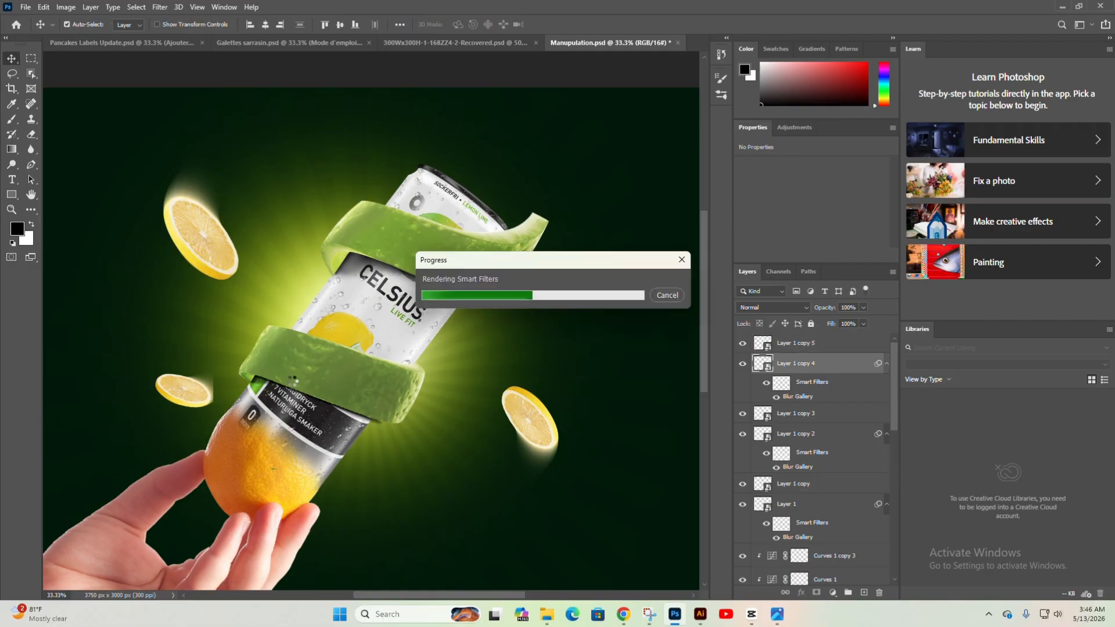
Duplicate the small left slice with its blur to below and right of the can, enlarge it to about 212%, and flip it horizontally
scroll(358, 336, down, 1)
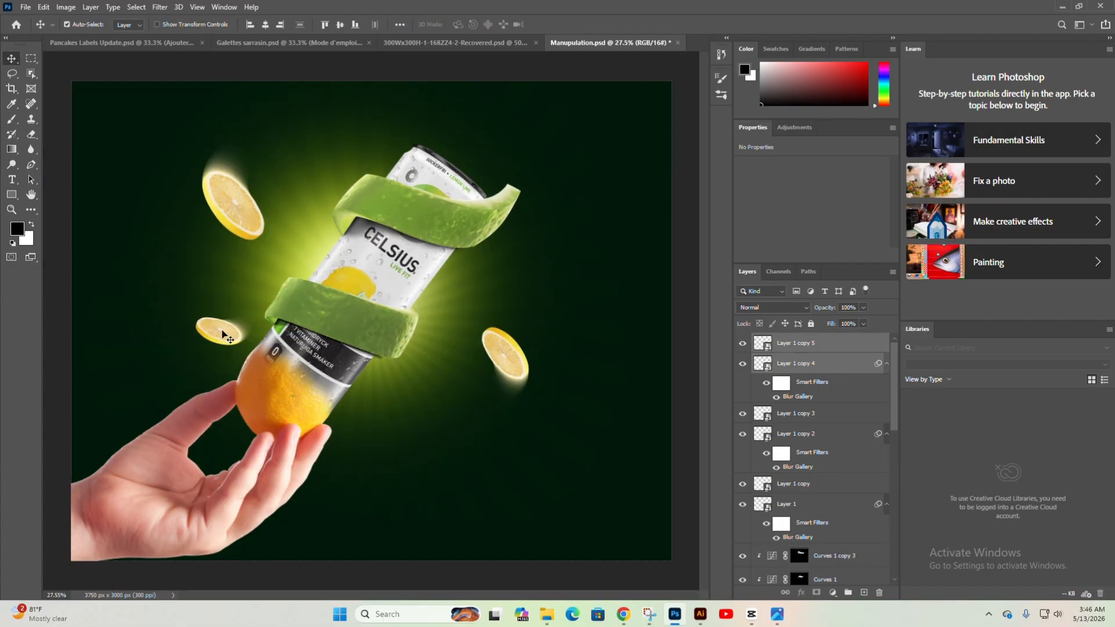
drag(219, 328, 520, 364)
key(ctrl+t)
drag(432, 401, 416, 404)
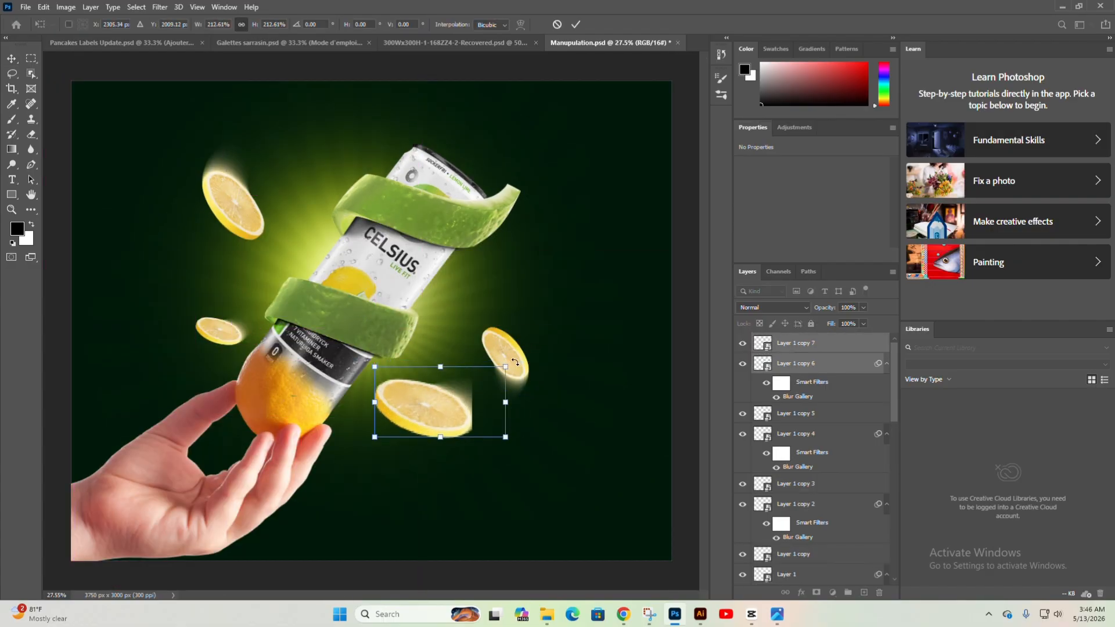
drag(514, 364, 511, 358)
right_click(448, 406)
click(475, 604)
drag(450, 407, 432, 407)
key(Return)
Move the slice right of the can upward and the small left slice slightly outward and up to balance the layout
drag(516, 352, 527, 292)
drag(253, 304, 215, 338)
drag(223, 332, 209, 322)
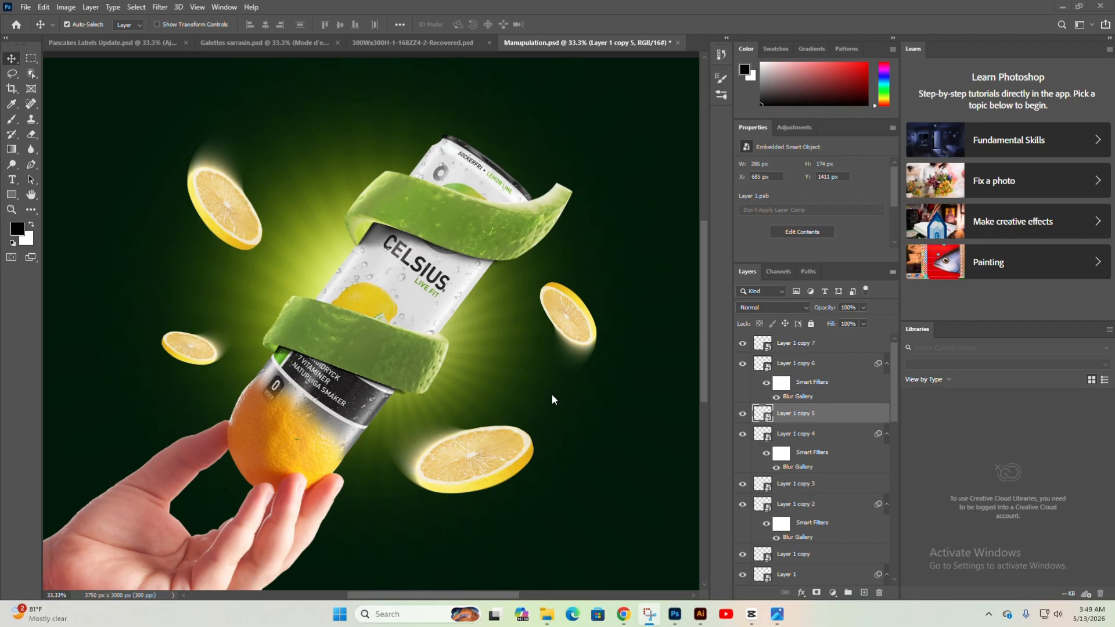
Place the blue water splash PNG into the composition, scaled to 42.60%, over the can's lower half and left side
click(547, 614)
drag(553, 278, 343, 295)
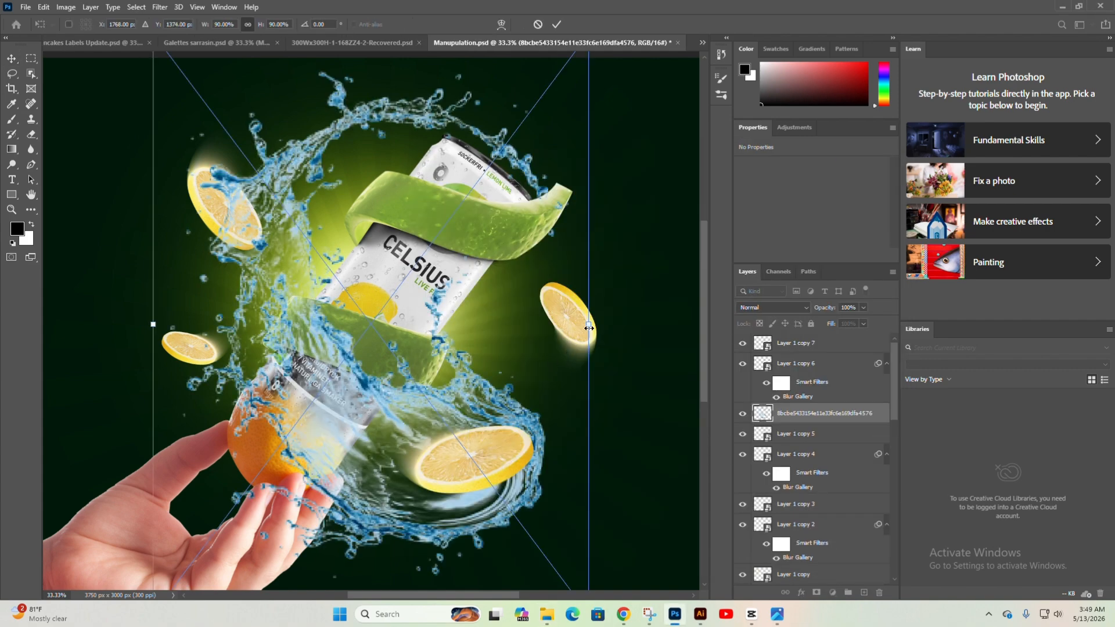
drag(588, 329, 474, 330)
drag(422, 367, 393, 325)
scroll(298, 243, up, 3)
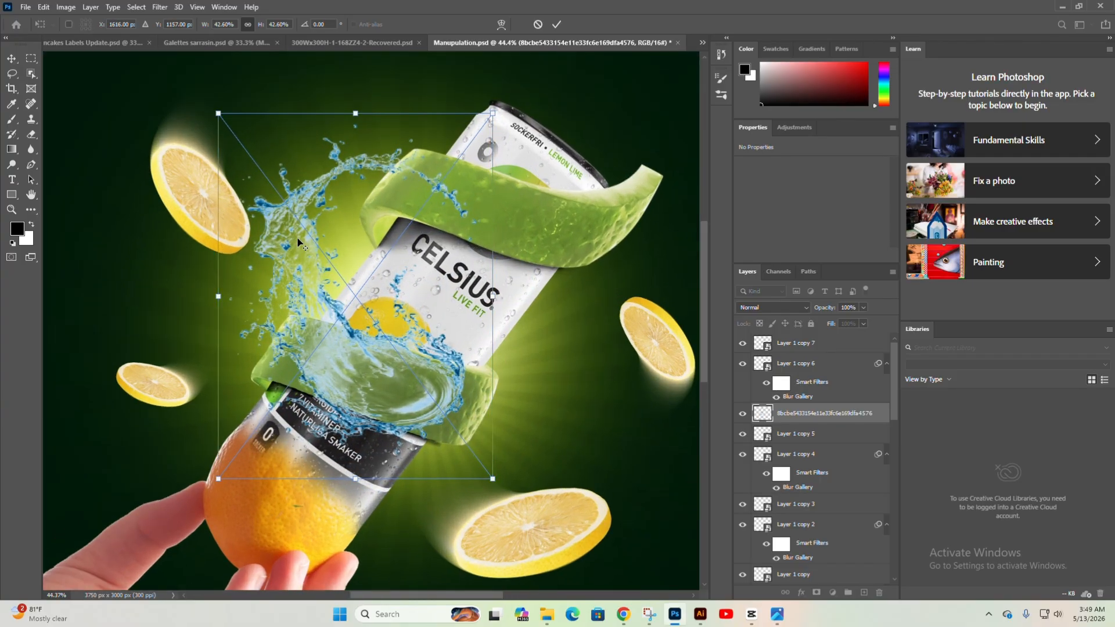
scroll(299, 243, up, 1)
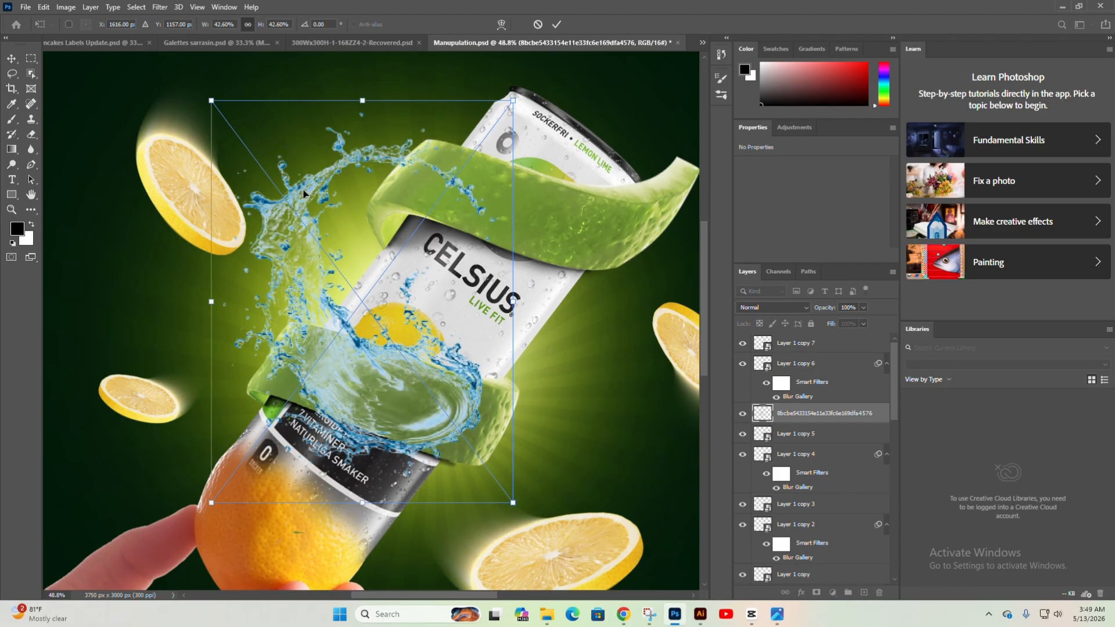
drag(304, 194, 304, 202)
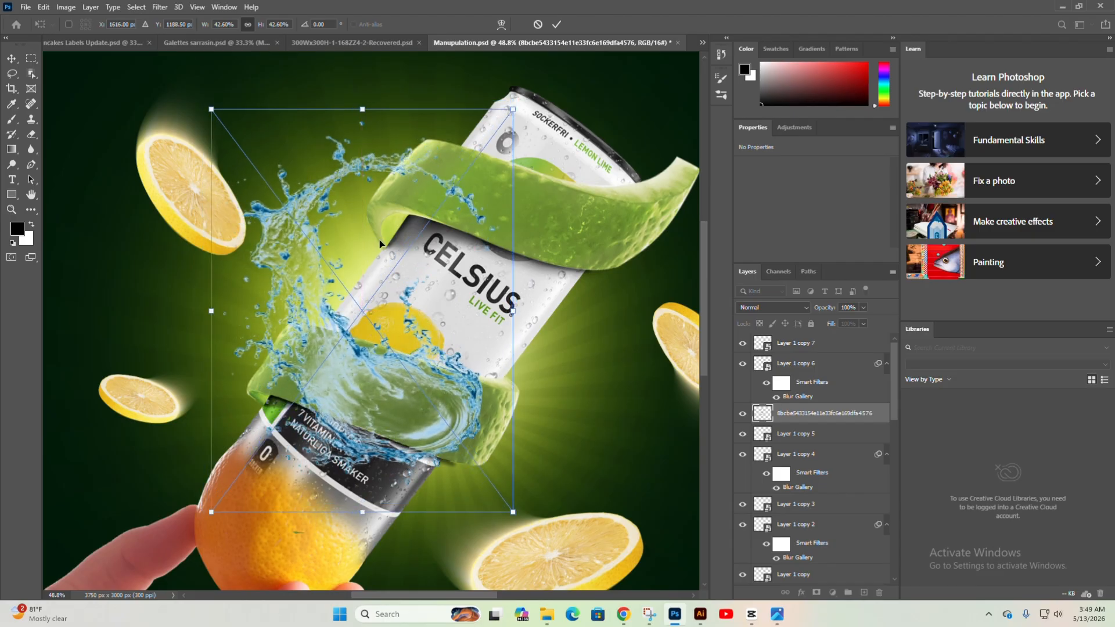
key(Return)
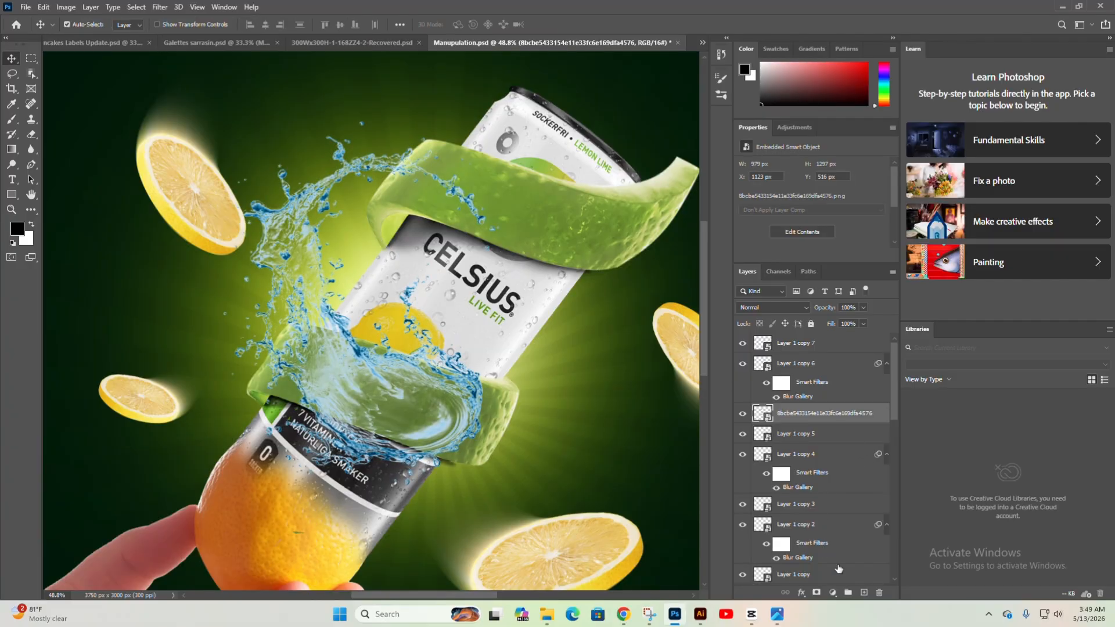
Add a Hue/Saturation adjustment above the water splash and clip it to the splash layer
click(833, 592)
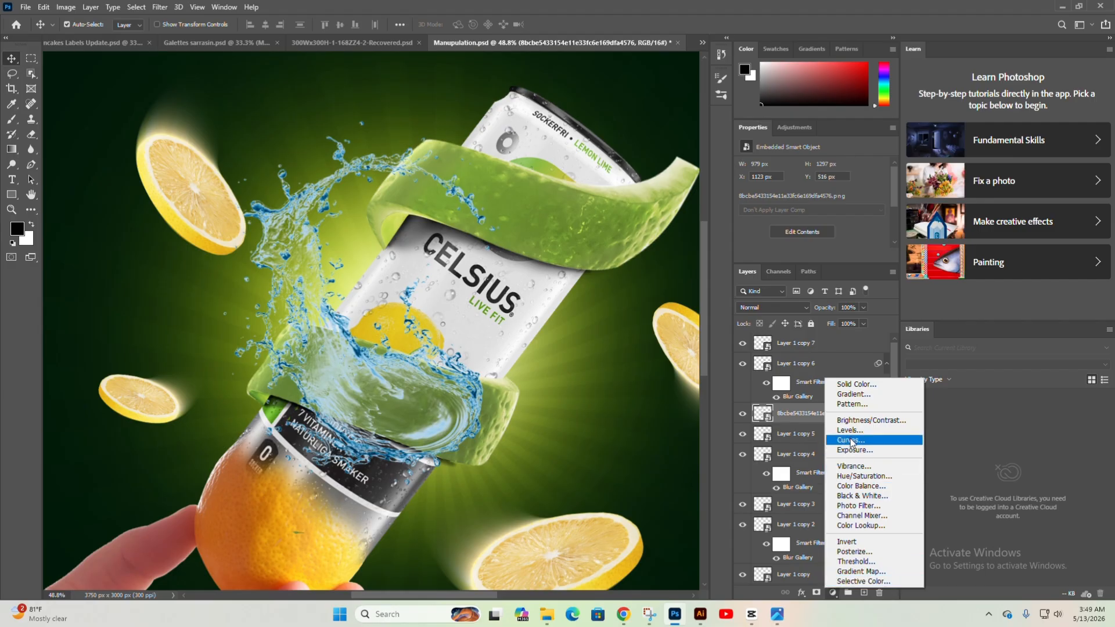
click(852, 477)
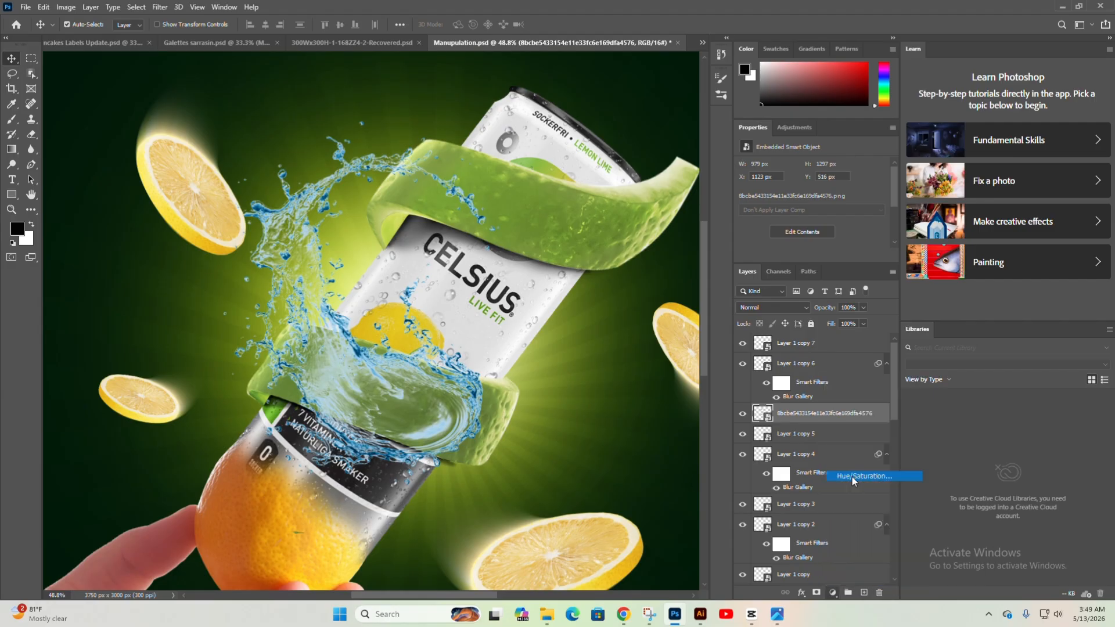
click(811, 257)
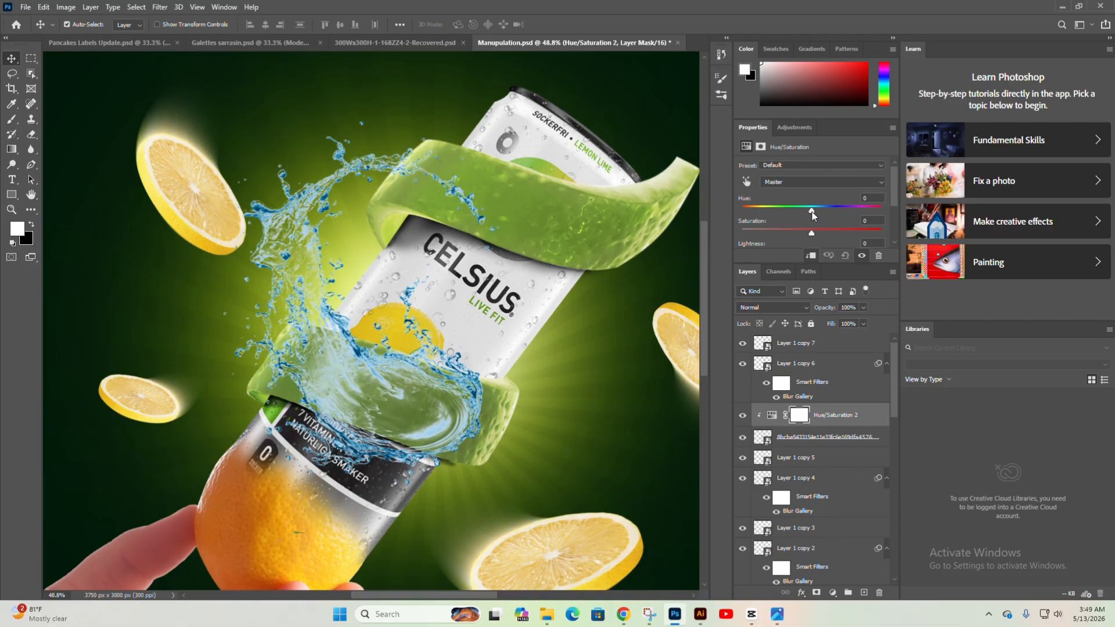
Set the splash's hue to +12 and lightness to +65, and lower its saturation past -74
scroll(813, 231, down, 1)
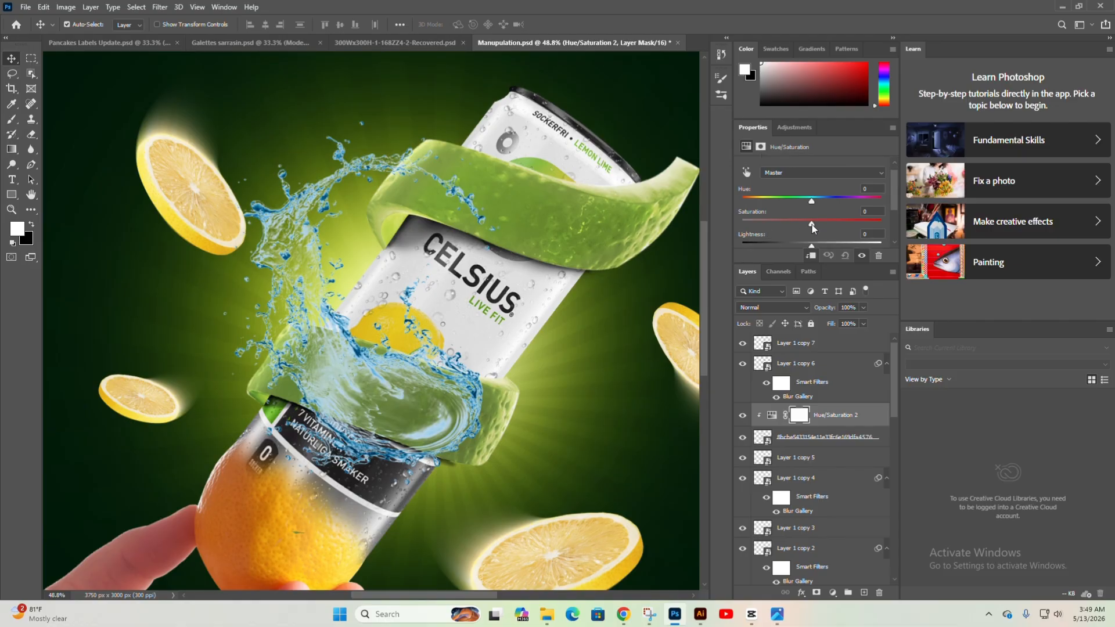
drag(815, 228, 787, 228)
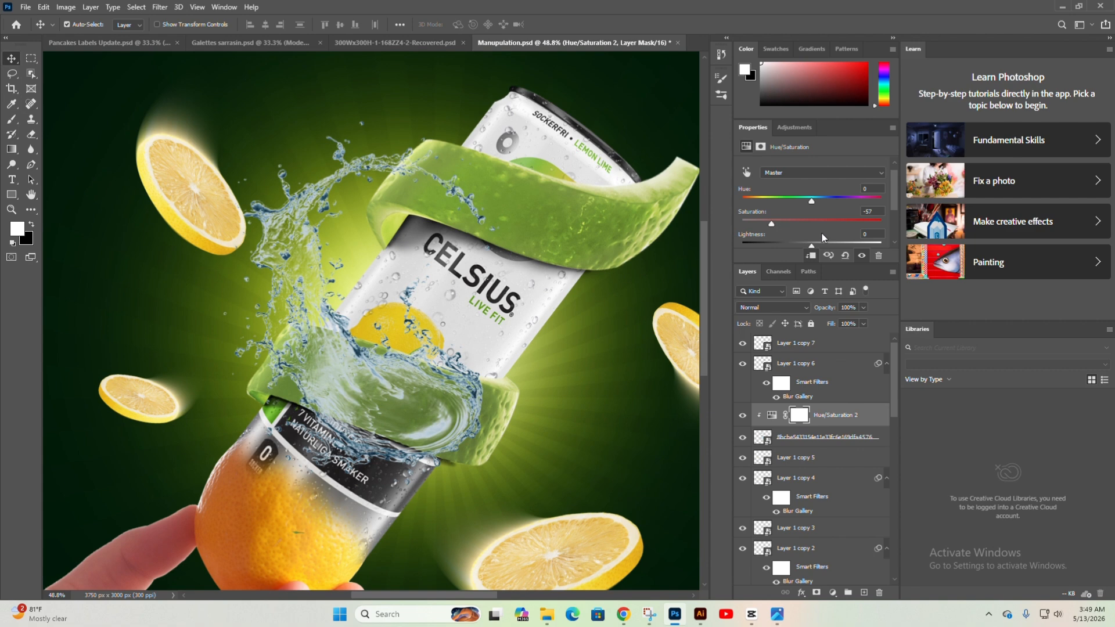
scroll(821, 232, down, 1)
drag(813, 239, 857, 239)
drag(812, 193, 820, 194)
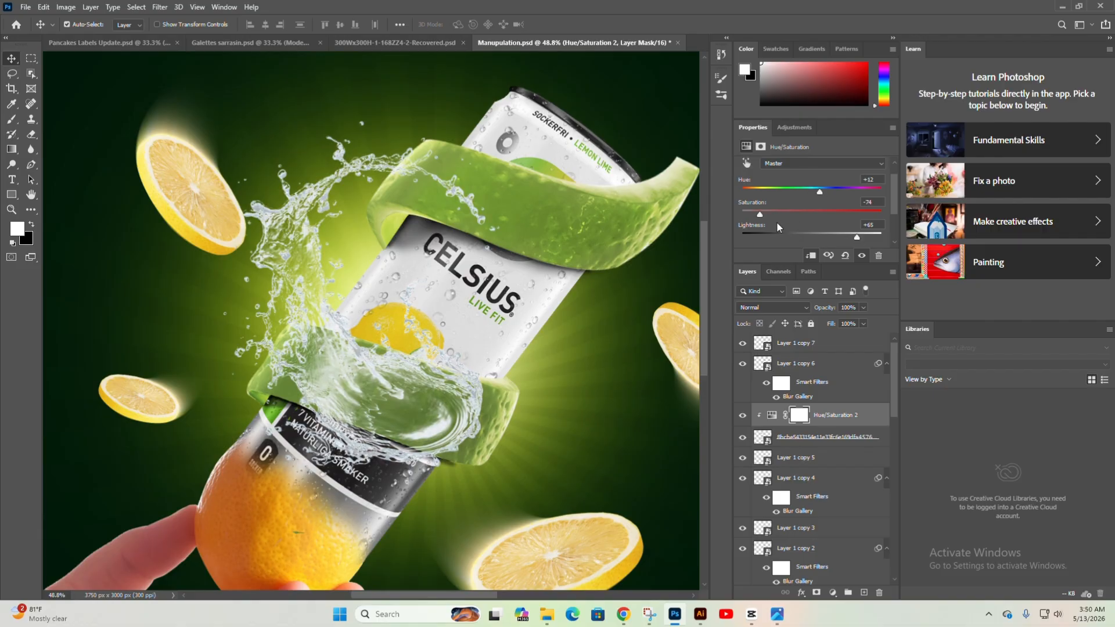
drag(760, 215, 752, 216)
Move the whitened splash slightly up and right so it curls around the can's upper left side
drag(383, 401, 397, 382)
scroll(418, 452, down, 2)
drag(316, 255, 386, 220)
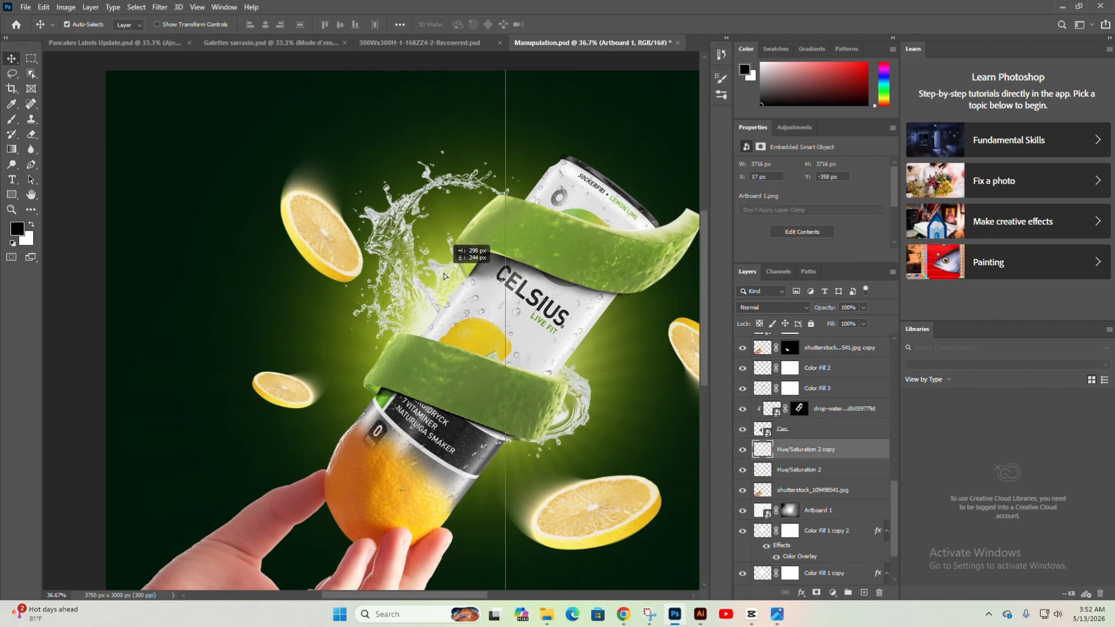
Duplicate the splash toward the can's lower right side and rotate the copy about 101°
drag(445, 276, 455, 308)
drag(612, 400, 493, 326)
key(ctrl+t)
drag(501, 156, 492, 431)
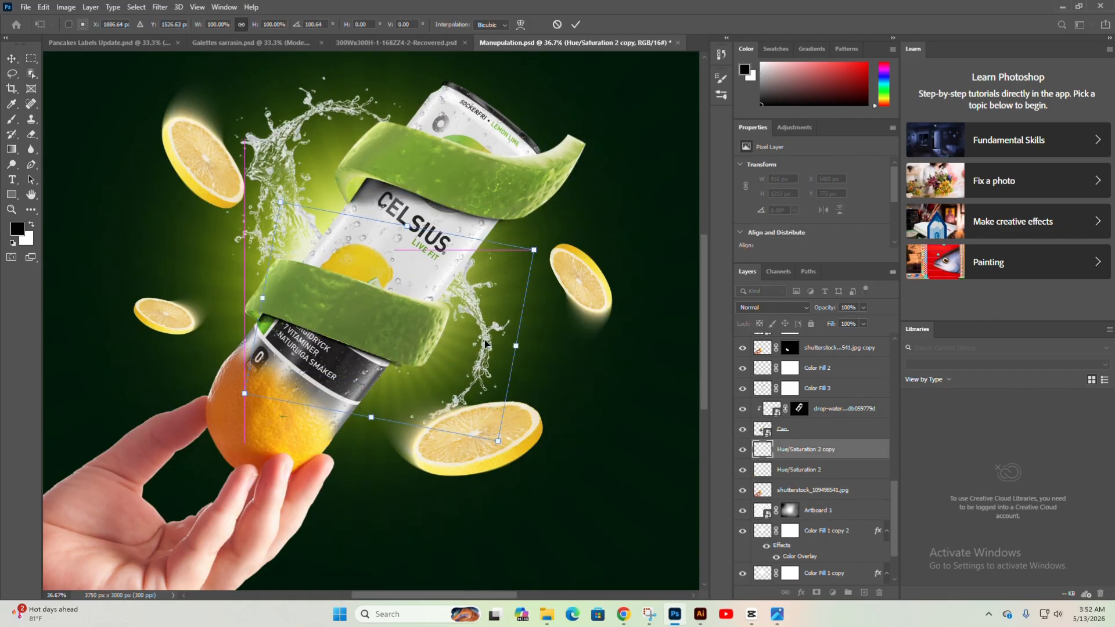
Flip the splash copy vertically, rotate it and place it so it sweeps out from the can's lower right side
drag(506, 323, 556, 356)
right_click(556, 355)
click(589, 575)
drag(627, 410, 523, 386)
drag(378, 508, 393, 437)
drag(569, 305, 517, 430)
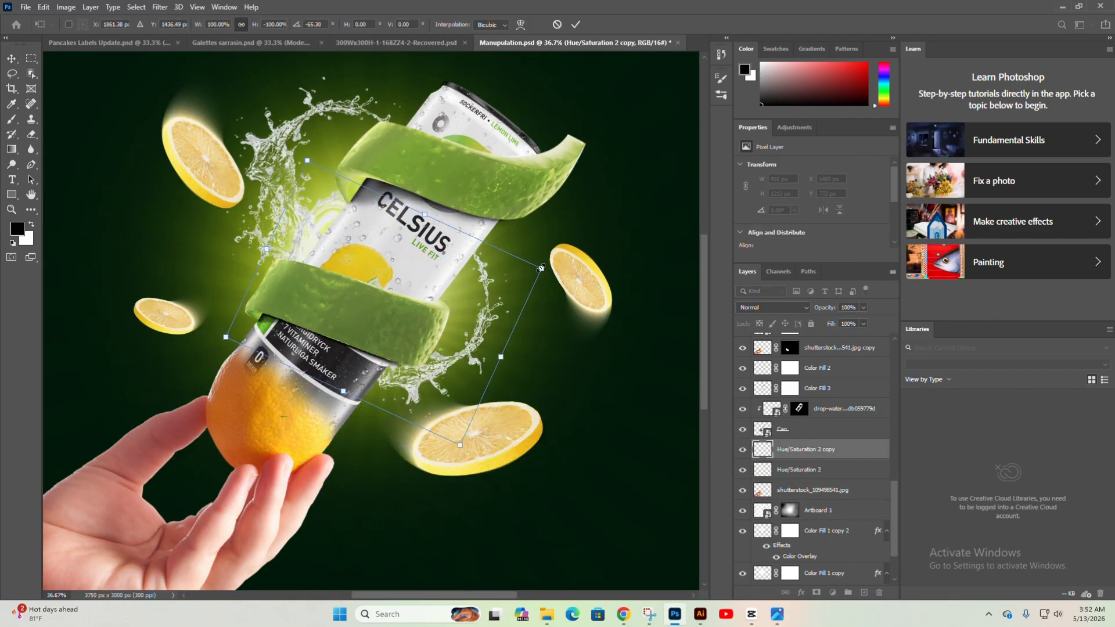
drag(476, 354, 494, 340)
drag(581, 273, 587, 339)
drag(494, 354, 486, 453)
key(Return)
Duplicate the can's lower right splash onto the large lower lemon slice and bring the copy to the top of the layer stack
drag(395, 418, 420, 487)
key(ctrl+z)
drag(407, 384, 460, 453)
drag(822, 570, 814, 338)
drag(473, 448, 464, 446)
Scale the new splash copy to about 71% and rotate it so it wraps around the large lower lemon slice
key(ctrl+t)
drag(579, 366, 372, 400)
drag(464, 433, 484, 395)
drag(576, 330, 553, 366)
drag(542, 441, 557, 425)
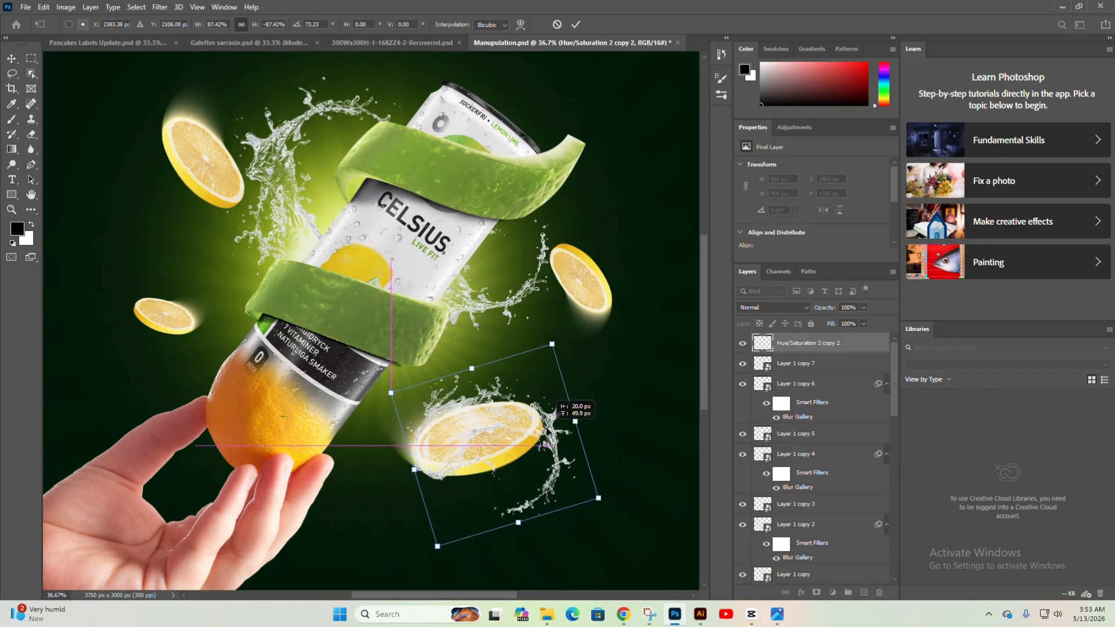
drag(561, 332, 613, 382)
drag(560, 420, 549, 421)
drag(598, 386, 569, 348)
drag(578, 515, 553, 496)
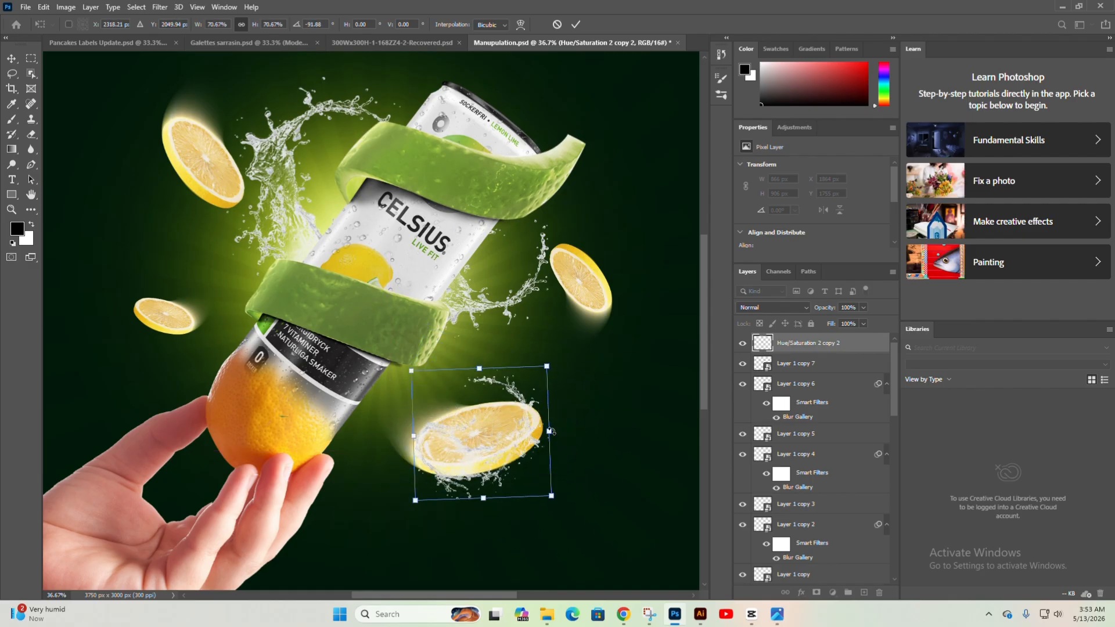
drag(487, 434, 501, 436)
key(Return)
Duplicate the lemon slice's splash onto the small slice left of the can, rotate it about 49° and shrink it to about half size
drag(581, 369, 633, 403)
drag(572, 501, 229, 380)
key(ctrl+t)
drag(287, 270, 318, 361)
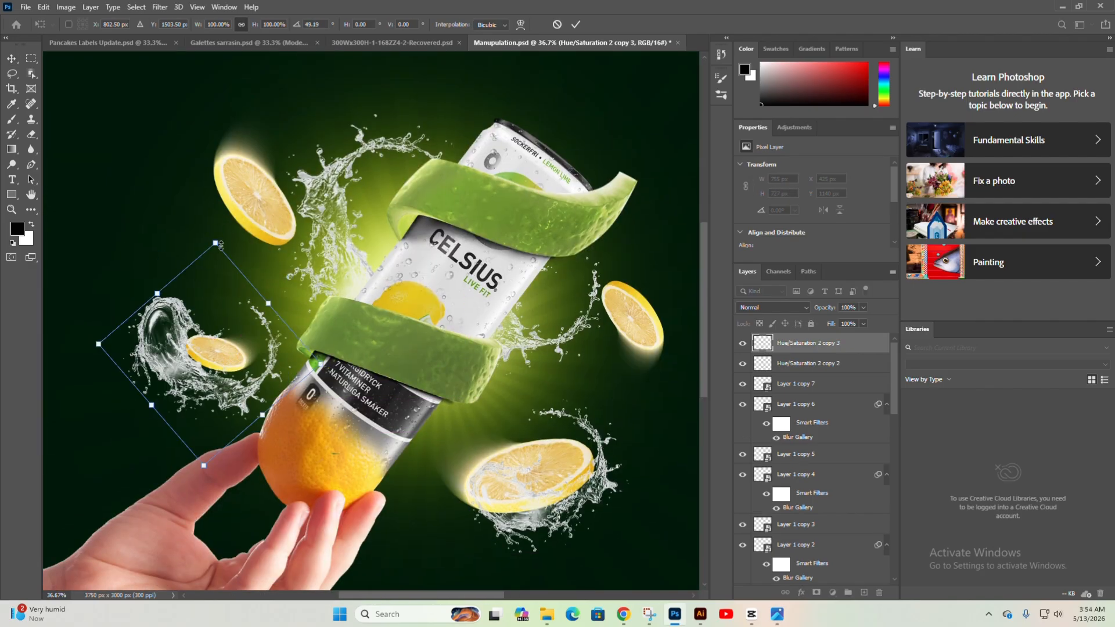
drag(151, 295, 204, 346)
scroll(212, 334, up, 9)
drag(370, 366, 300, 358)
drag(233, 388, 261, 399)
scroll(244, 372, down, 7)
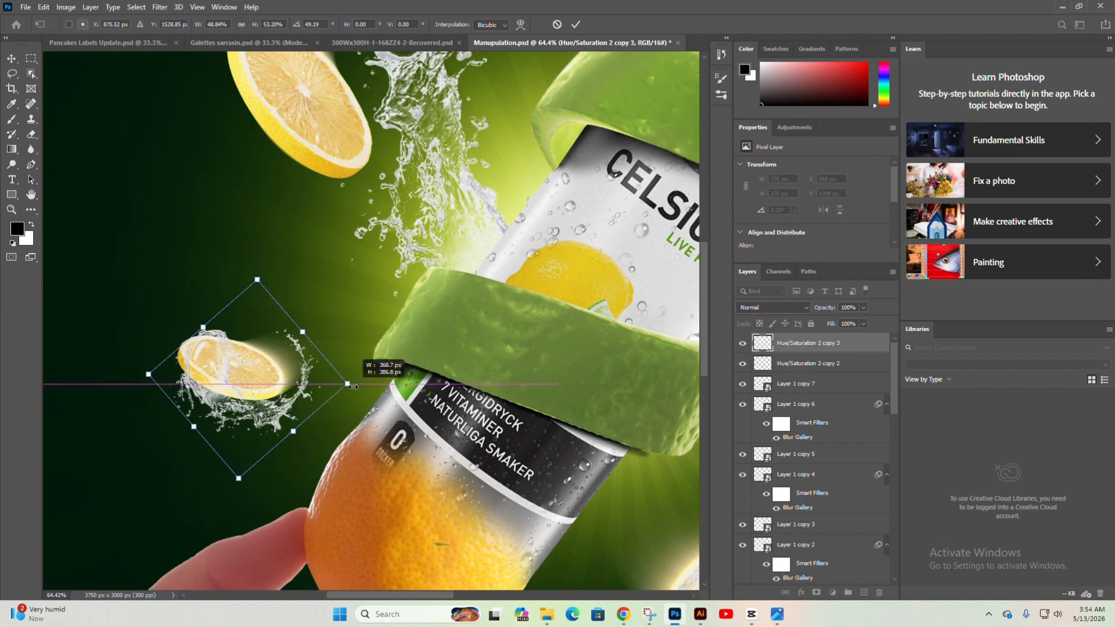
key(Return)
Duplicate the water-drop layer to the top of the stack, delete the copy's mask and position the droplets over the citrus peels
scroll(206, 292, up, 4)
scroll(825, 465, down, 5)
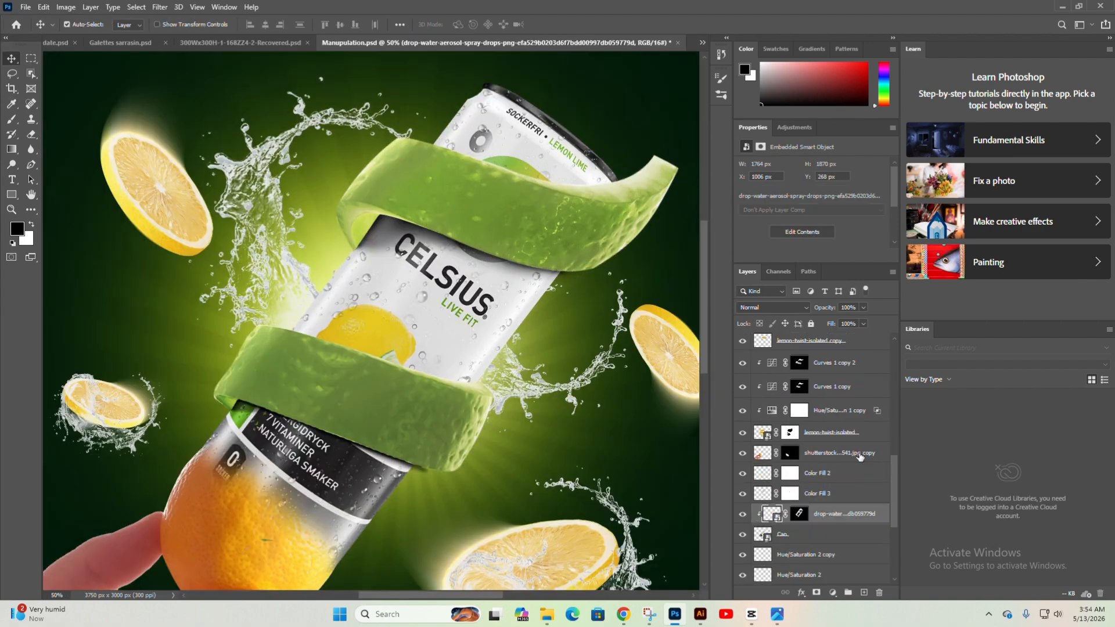
click(830, 511)
scroll(824, 490, up, 5)
drag(831, 509, 825, 343)
drag(790, 343, 879, 592)
mouse_move(456, 225)
mouse_down()
mouse_move(468, 221)
mouse_move(423, 302)
mouse_up()
Add a black mask to the droplet copy and paint the droplets back in over the two green peel bands
alt+click(816, 592)
key(b)
drag(314, 417, 320, 495)
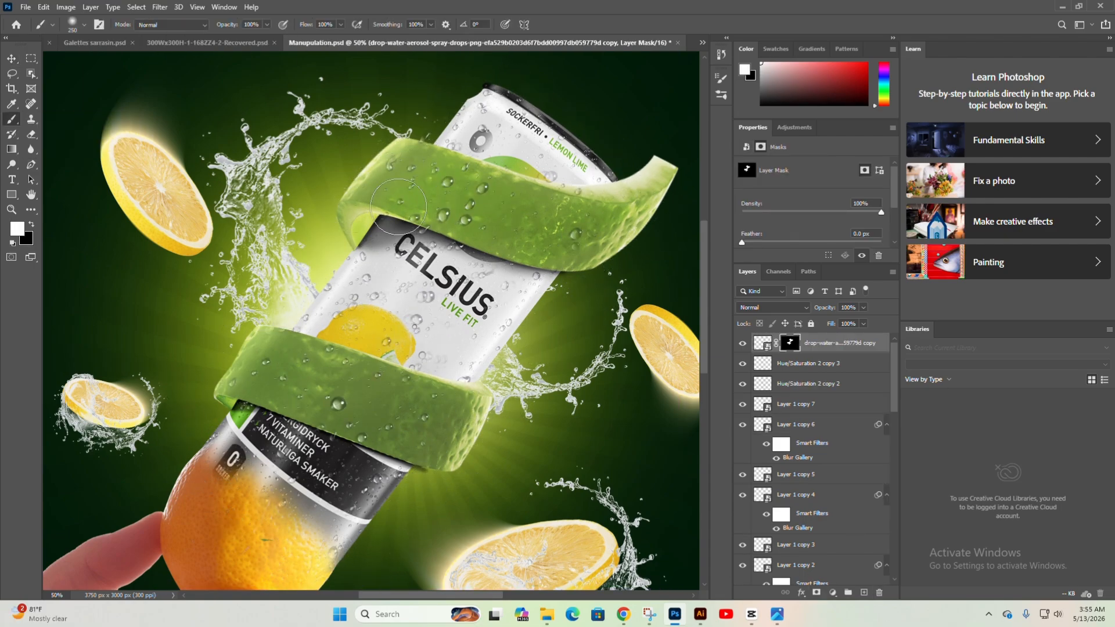
key(v)
key(x)
Add a Hue/Saturation adjustment clipped to the peel droplets and adjust its lightness, saturation and hue
click(763, 343)
click(833, 592)
click(865, 481)
click(810, 254)
drag(812, 246, 807, 246)
drag(811, 224, 819, 202)
Merge all the layers into a single layer and undo a trial move of the merged artwork
scroll(465, 341, down, 4)
click(517, 250)
key(ctrl+plus)
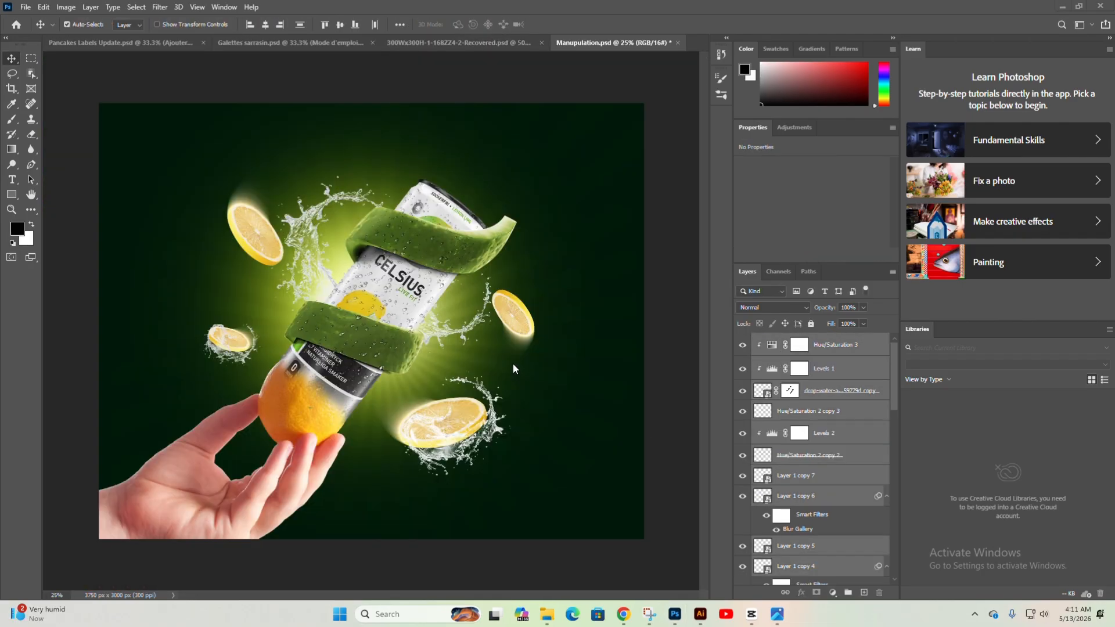
scroll(511, 363, up, 1)
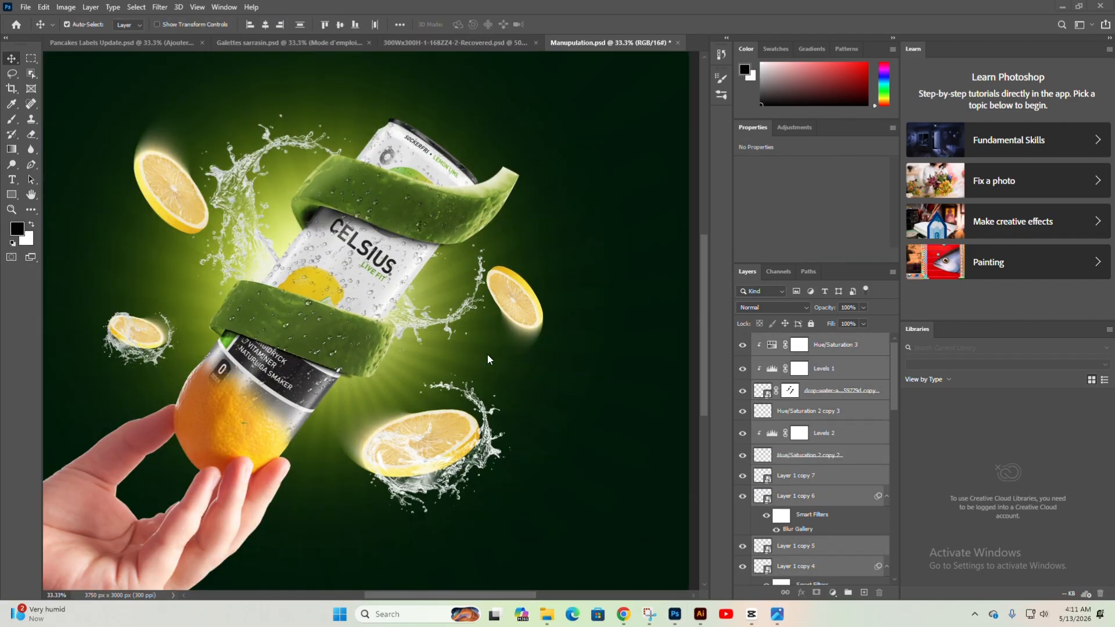
drag(488, 367, 543, 381)
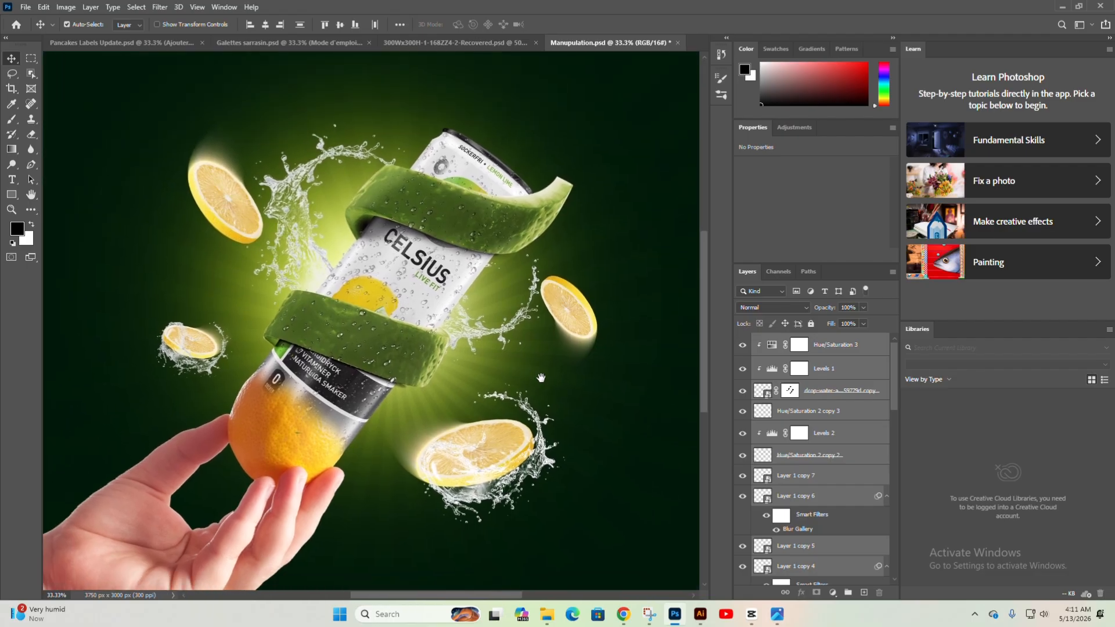
scroll(542, 381, down, 1)
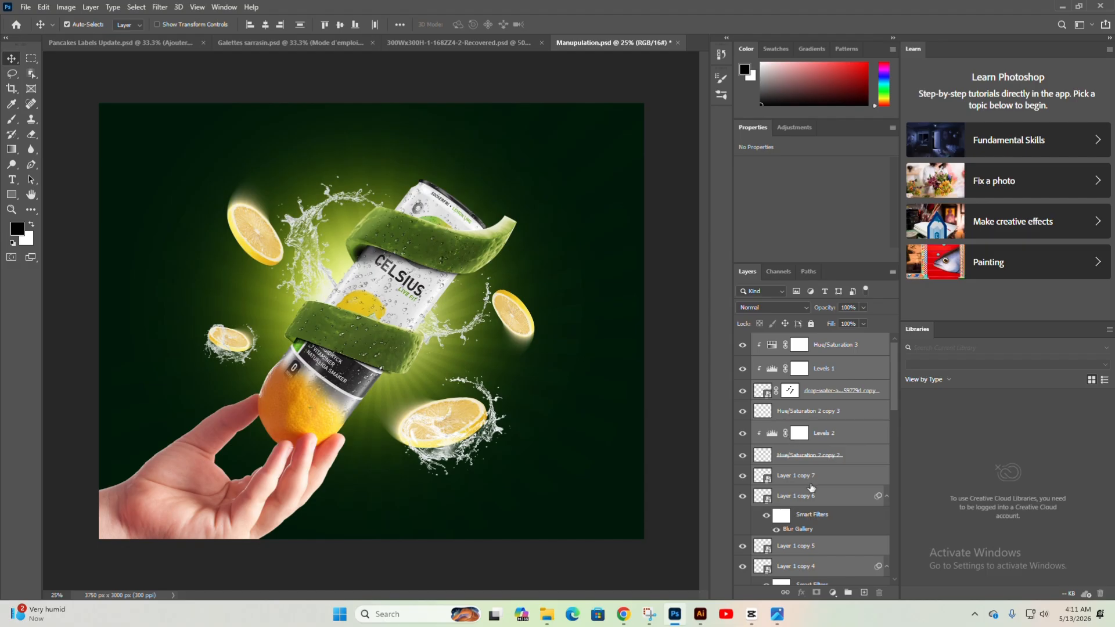
scroll(812, 488, down, 3)
scroll(811, 488, up, 3)
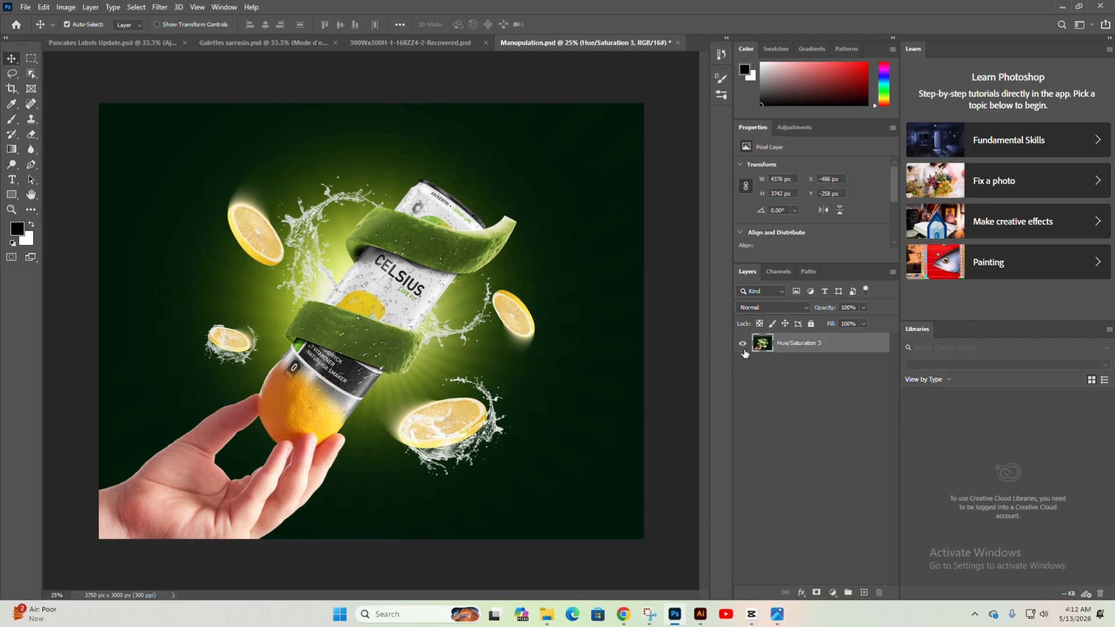
click(745, 349)
drag(294, 253, 443, 355)
key(ctrl+z)
Start the Camera Raw Filter on the merged artwork and set Vibrance to +36 and Saturation to +9
click(158, 7)
click(187, 77)
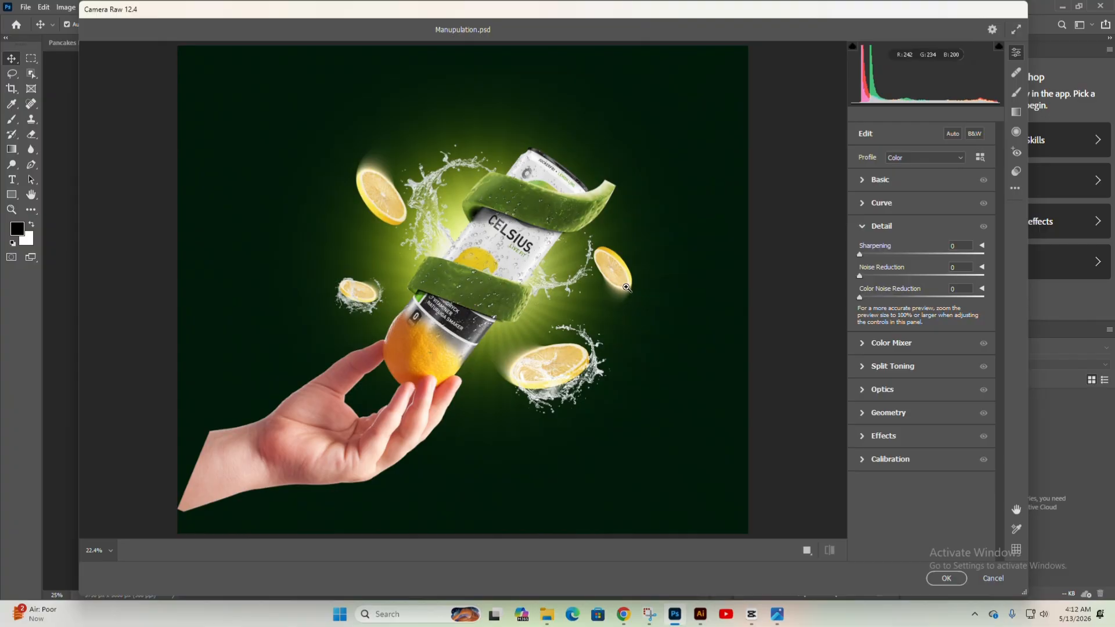
click(552, 189)
scroll(536, 232, down, 1)
click(532, 237)
click(862, 181)
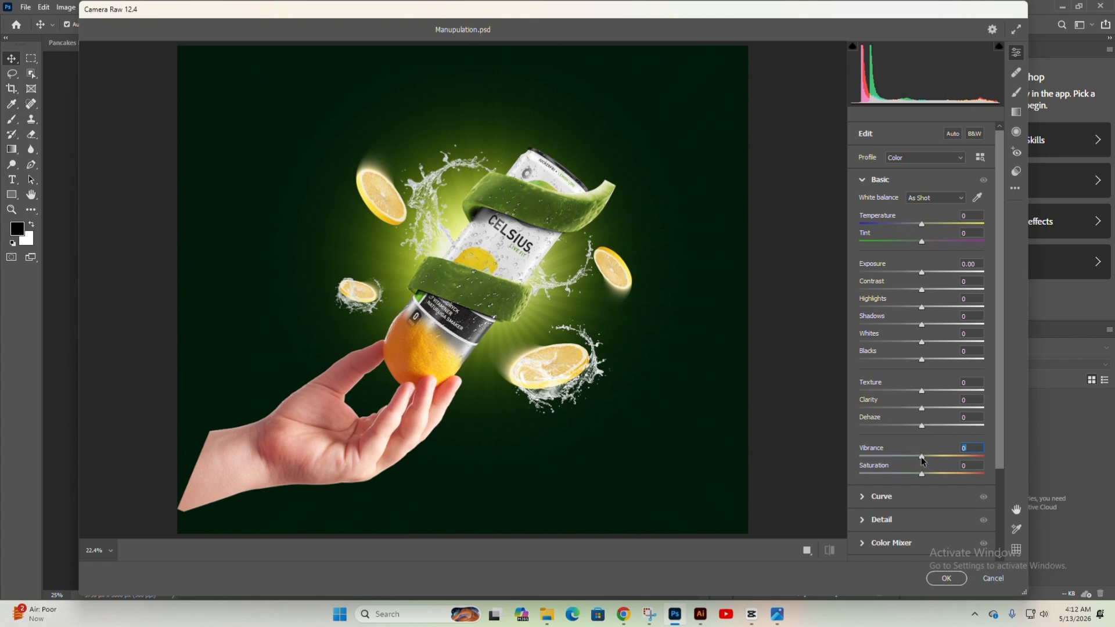
mouse_move(924, 461)
mouse_down()
mouse_move(945, 459)
mouse_move(928, 483)
mouse_up()
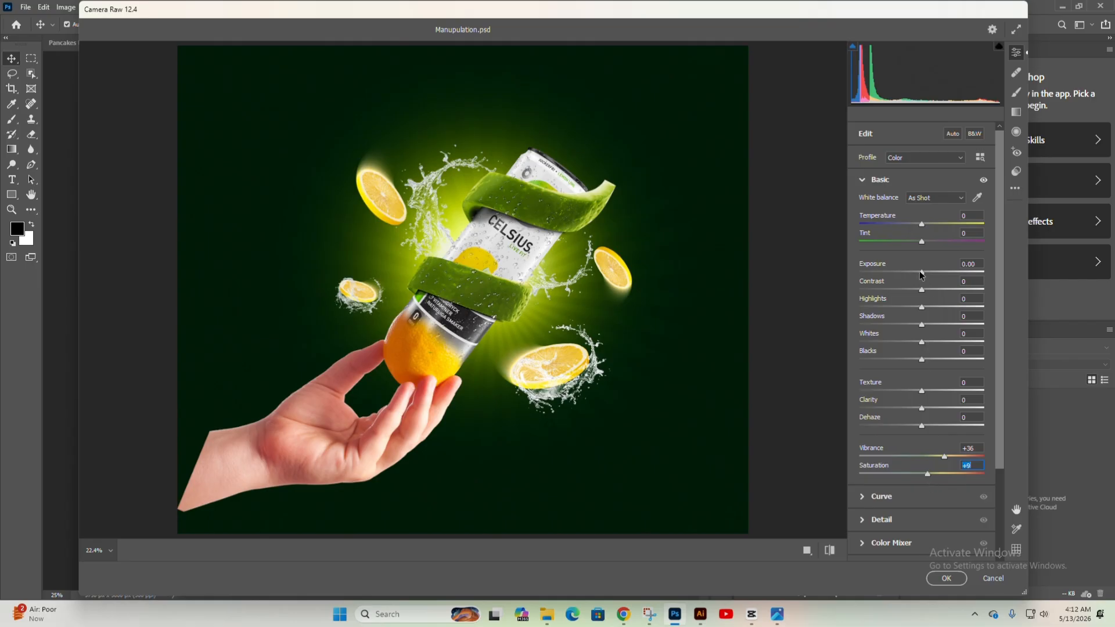
Set Exposure to +0.05 and Contrast to +14, and raise the Texture slightly
mouse_move(921, 275)
mouse_down()
mouse_move(914, 292)
mouse_move(932, 294)
mouse_up()
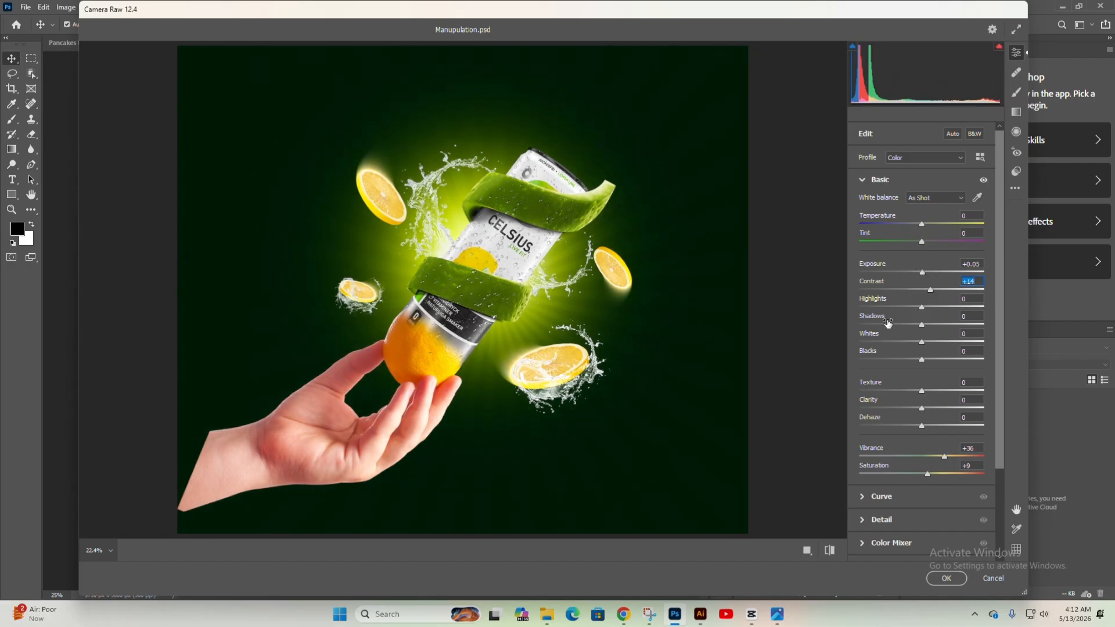
scroll(888, 323, down, 3)
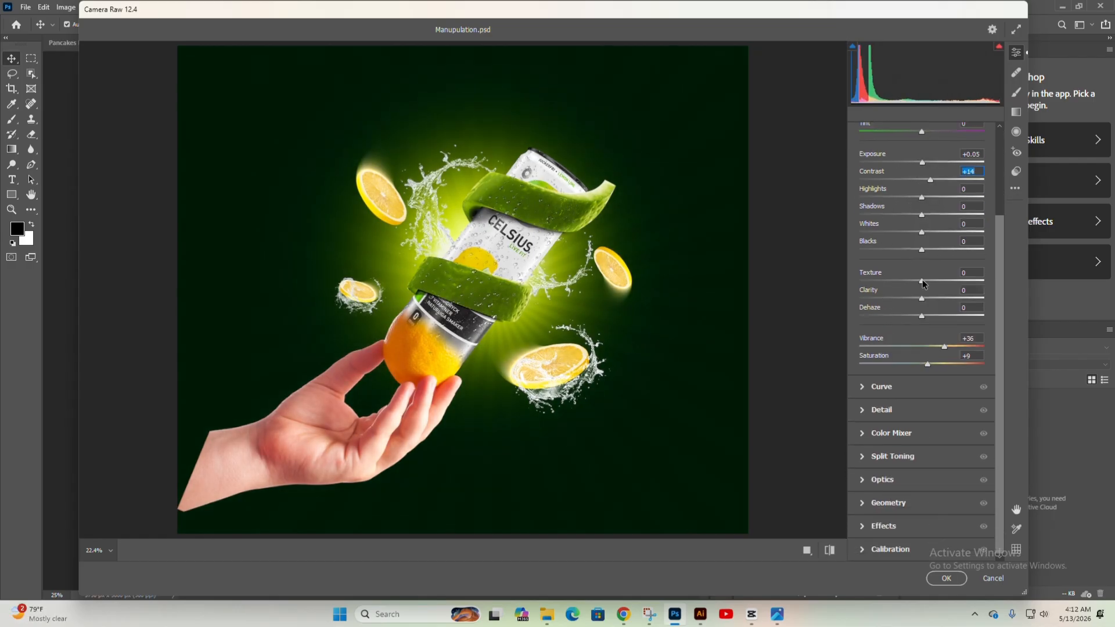
drag(922, 283, 941, 283)
Set Sharpening to 67 and inspect the orange, peel and droplets at 100%
click(865, 411)
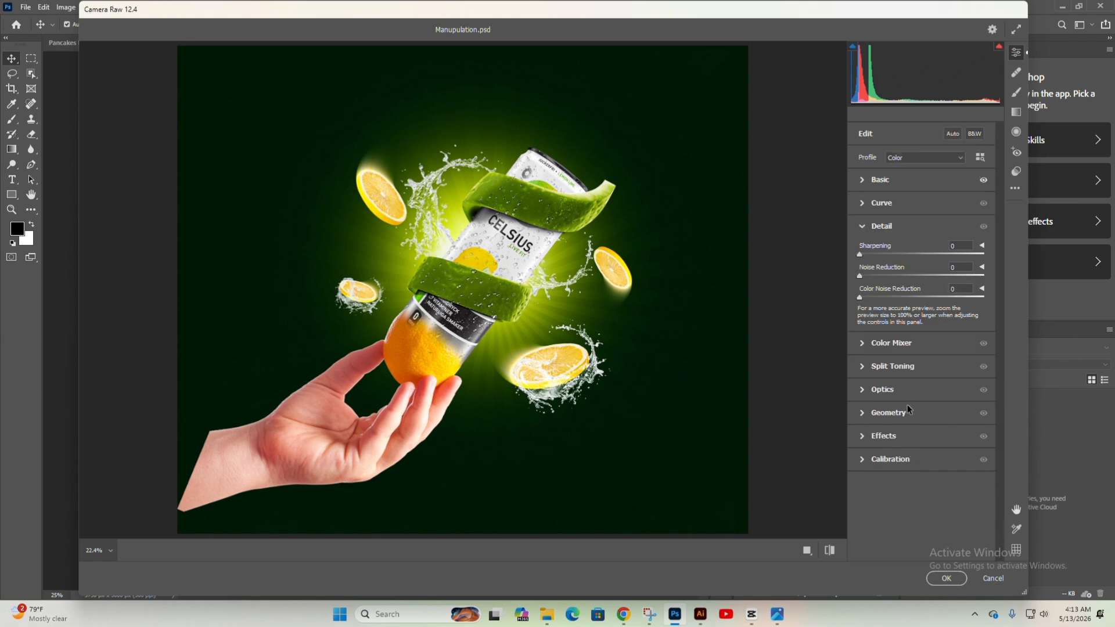
drag(869, 257, 924, 256)
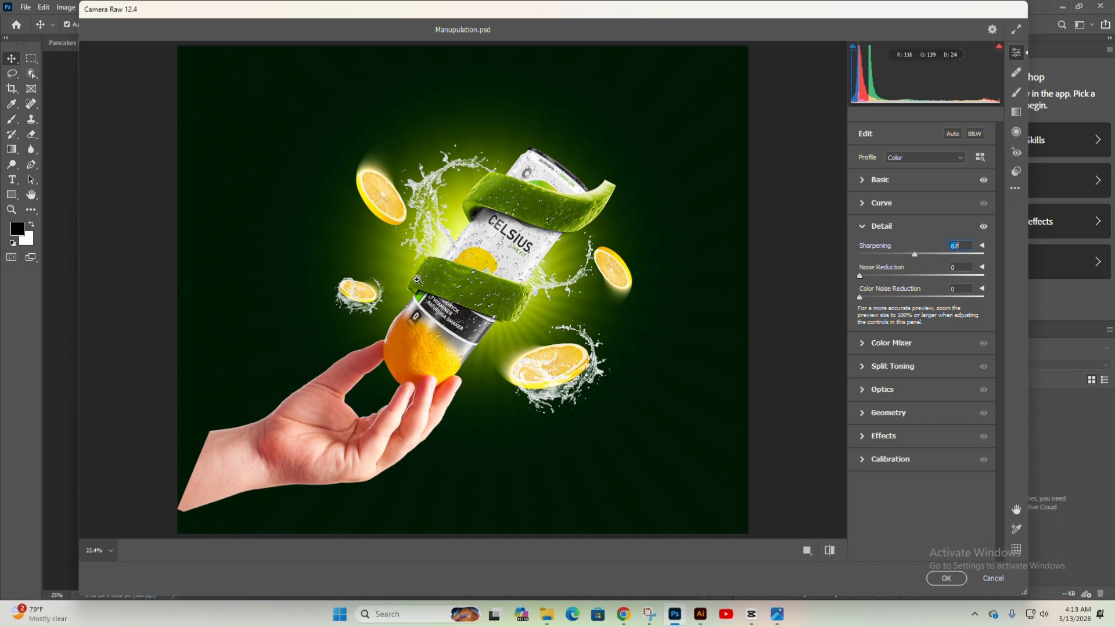
click(451, 303)
scroll(413, 341, down, 2)
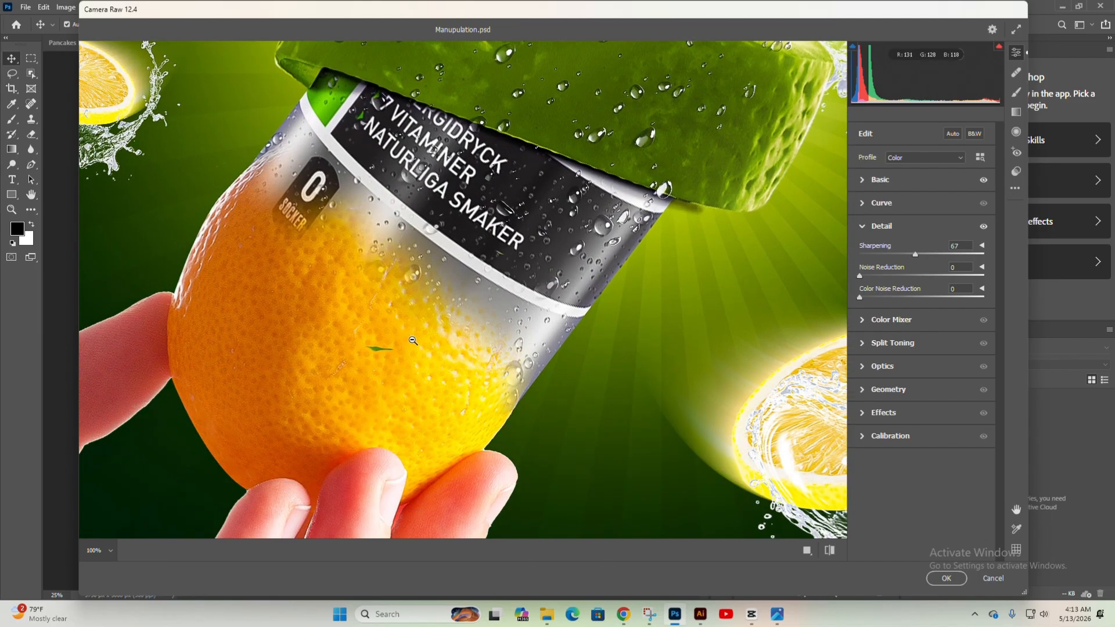
scroll(413, 340, up, 5)
scroll(413, 340, up, 3)
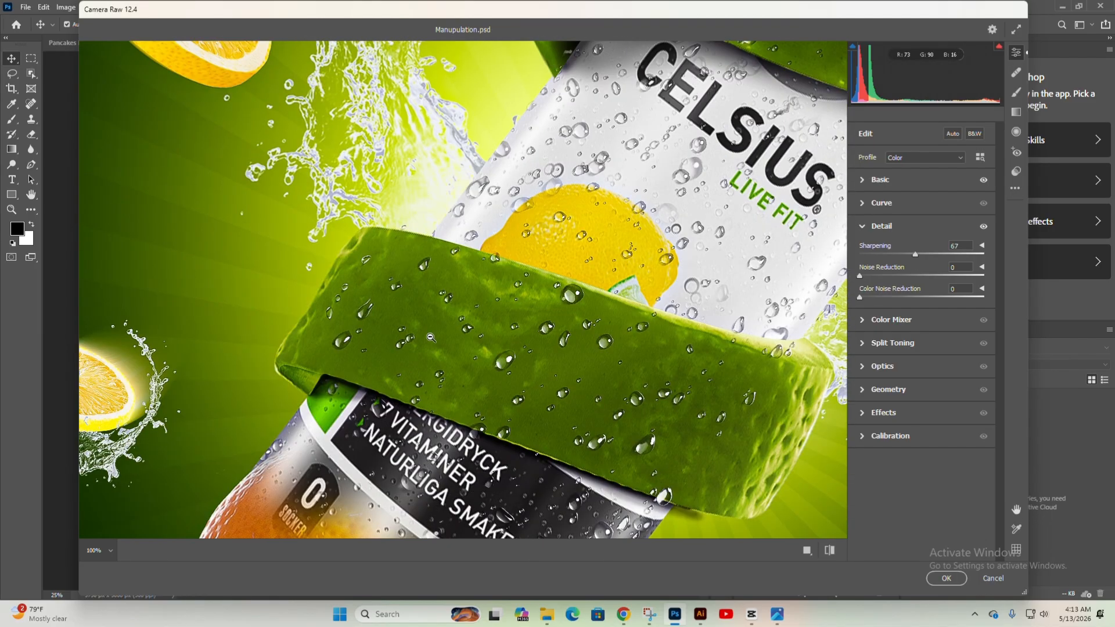
Compare Noise Reduction at 100 and 0, and settle on 51
drag(860, 278, 1017, 269)
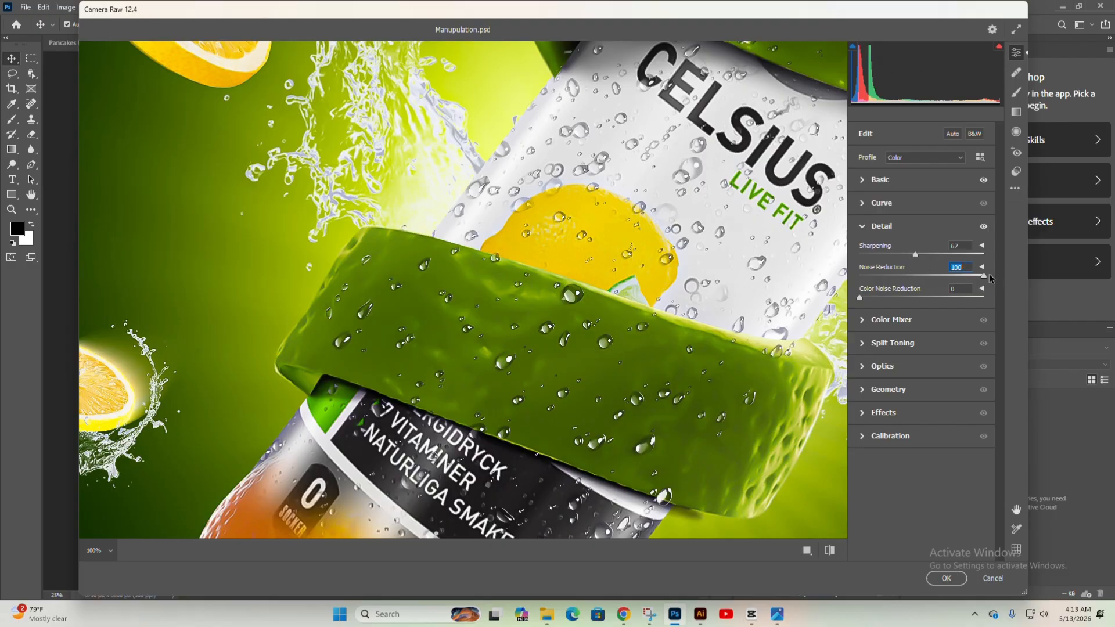
drag(984, 278, 813, 280)
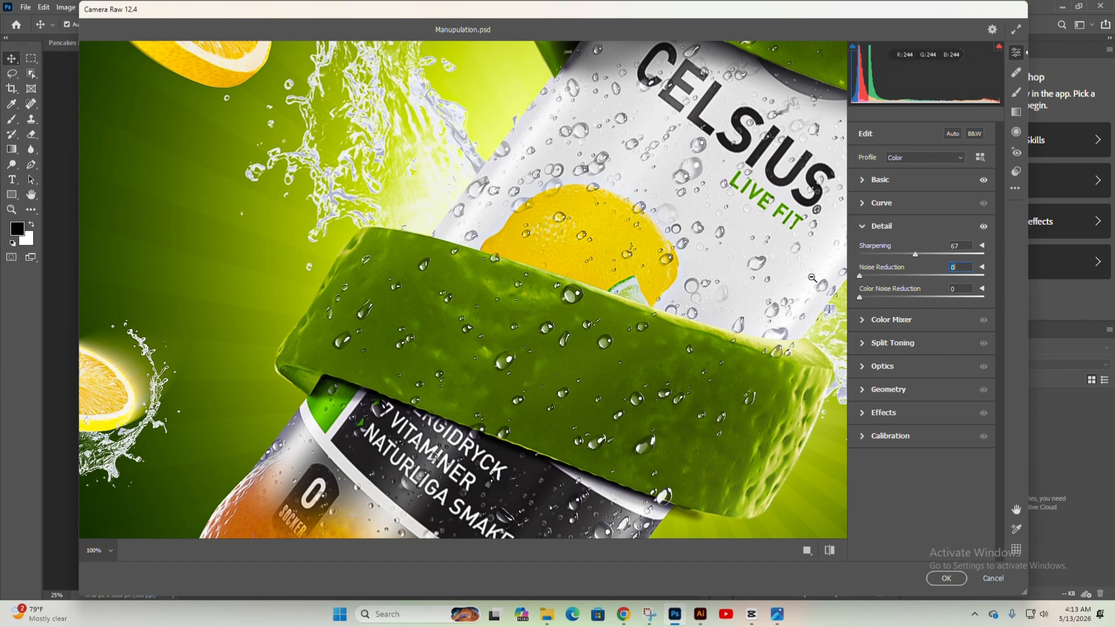
drag(882, 281, 924, 279)
click(554, 328)
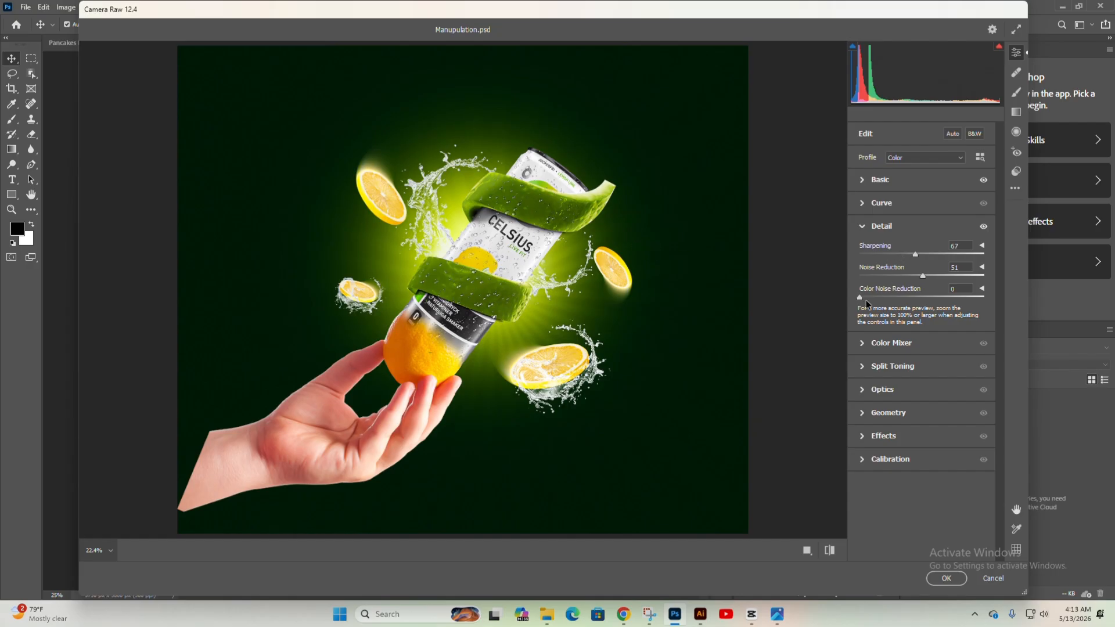
Raise Color Noise Reduction to about the middle of its range and apply the Camera Raw filter
drag(861, 300, 922, 300)
click(947, 578)
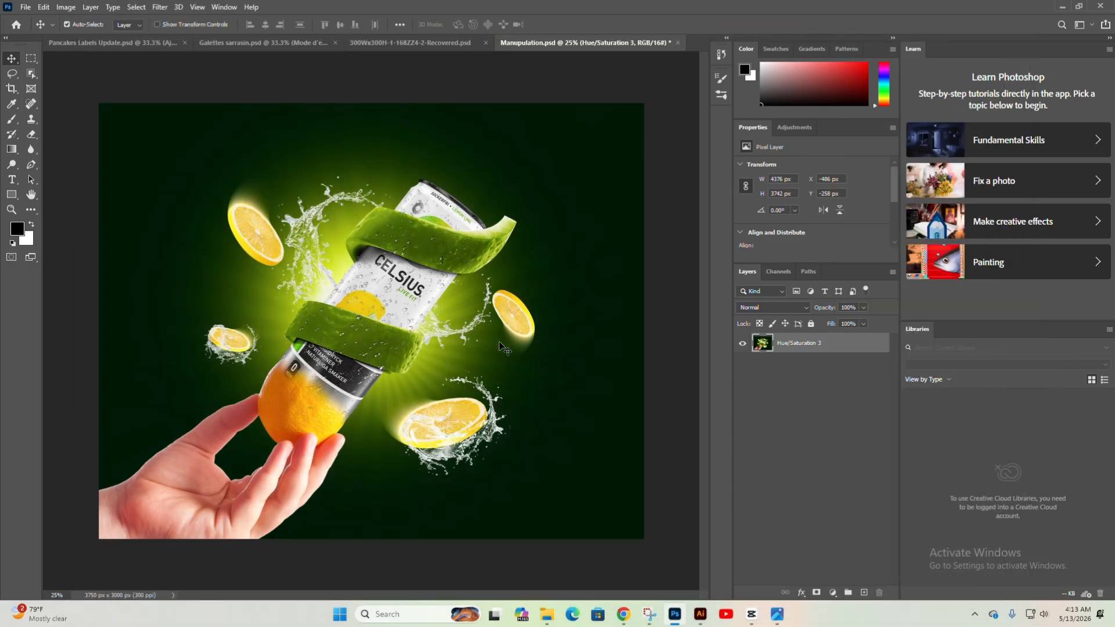
scroll(516, 420, down, 3)
scroll(329, 401, up, 2)
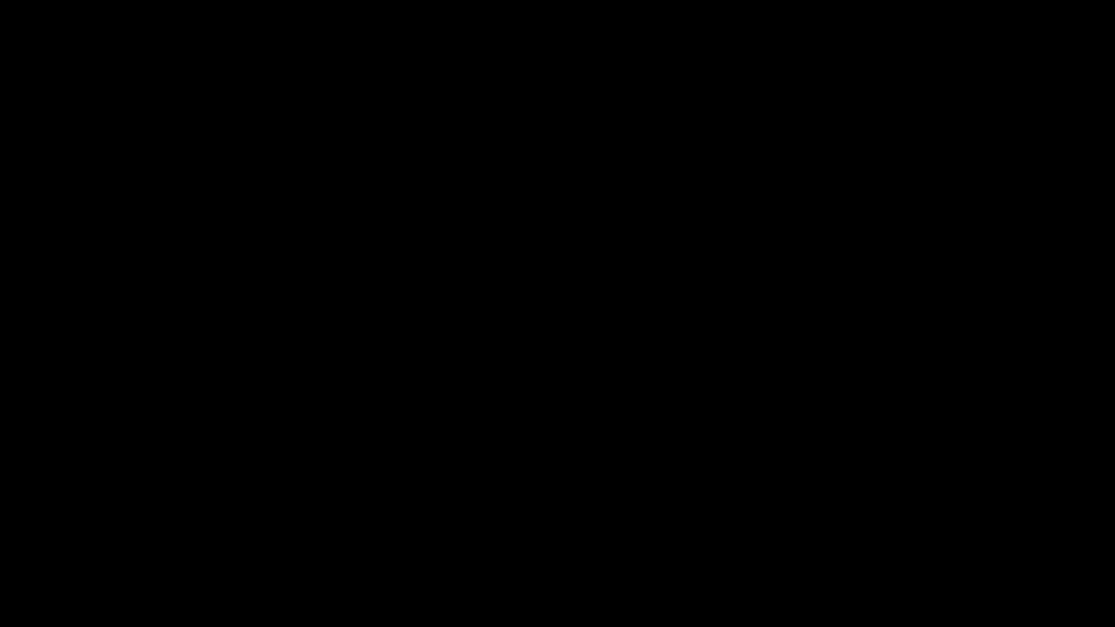